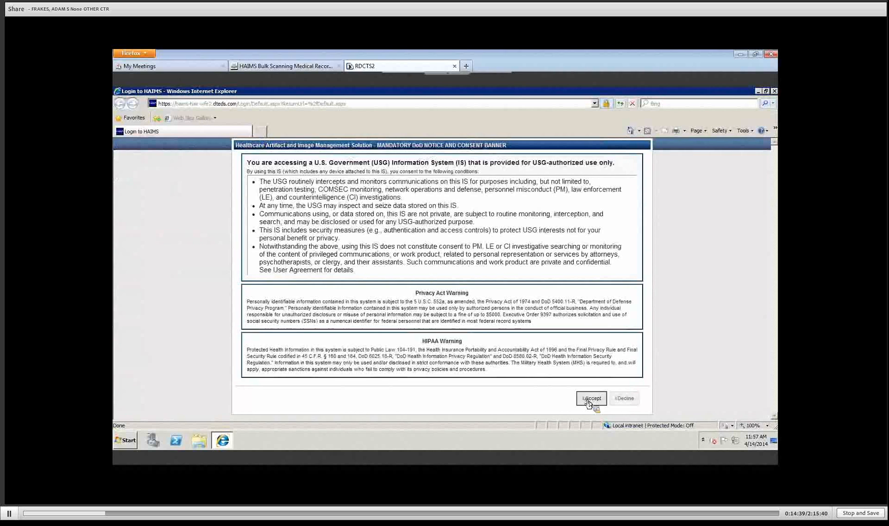
Step: Accept the DoD notice and consent banner to reach the HAIMS login page
{"action": "left_click", "coordinate": [591, 398]}
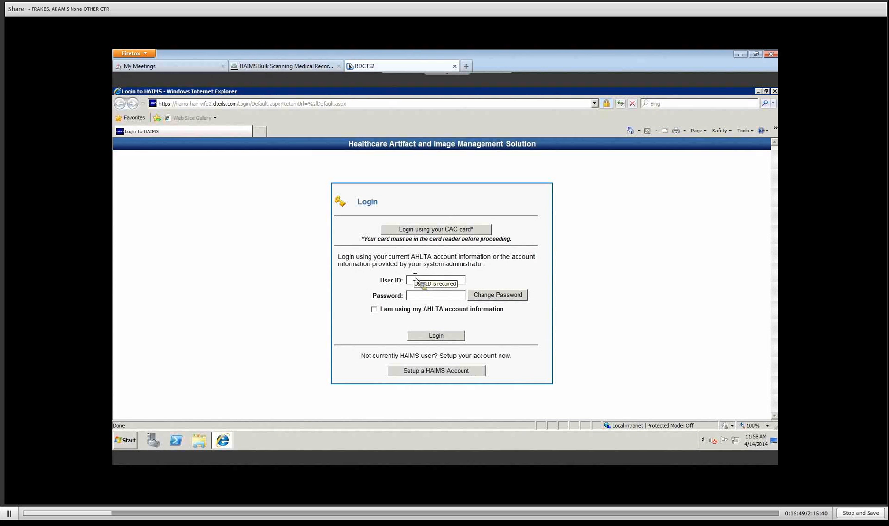
Step: Log in with the administrator user ID and password, then open the HIPAA Audit Report search
{"action": "type", "text": "hadmin"}
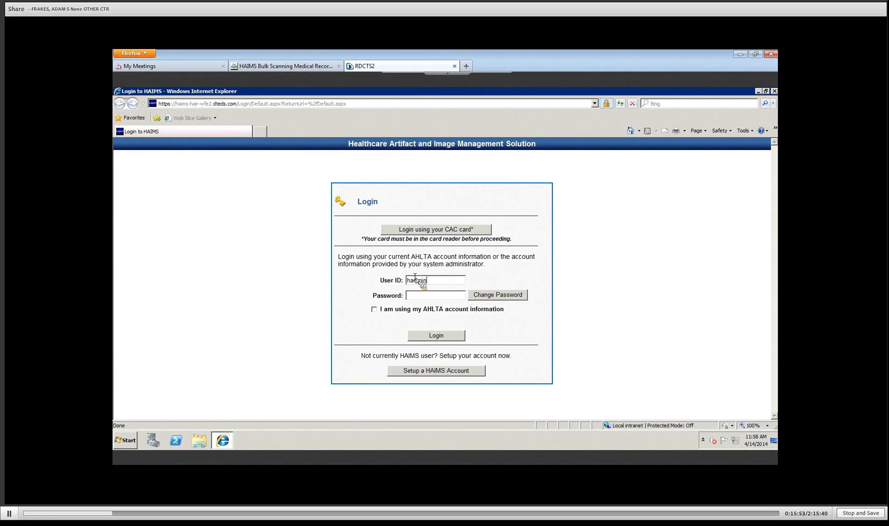
{"action": "type", "text": "m01"}
{"action": "key", "text": "Tab"}
{"action": "type", "text": "•••••"}
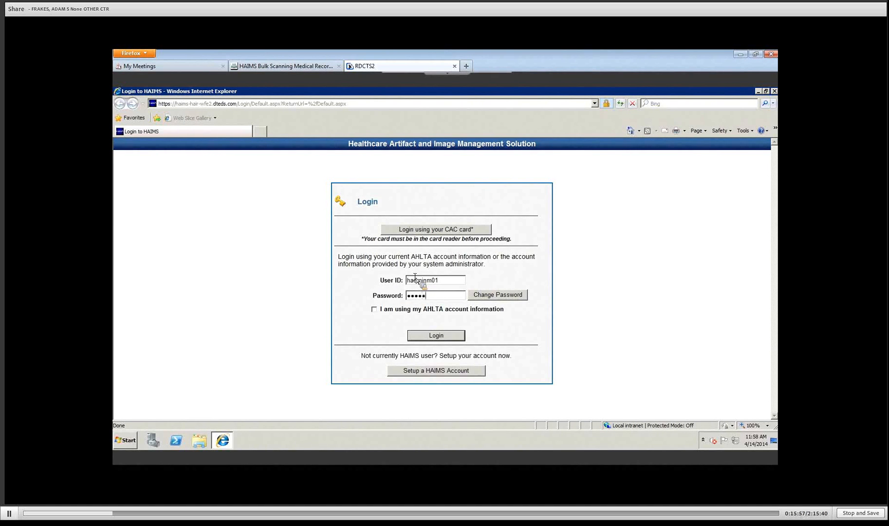
{"action": "type", "text": "••••••••••••"}
{"action": "left_click", "coordinate": [435, 337]}
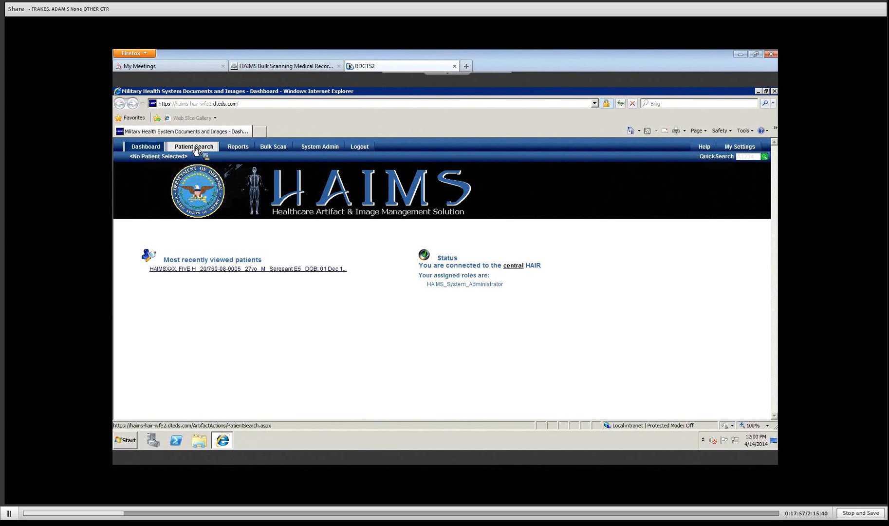
{"action": "left_click", "coordinate": [235, 147]}
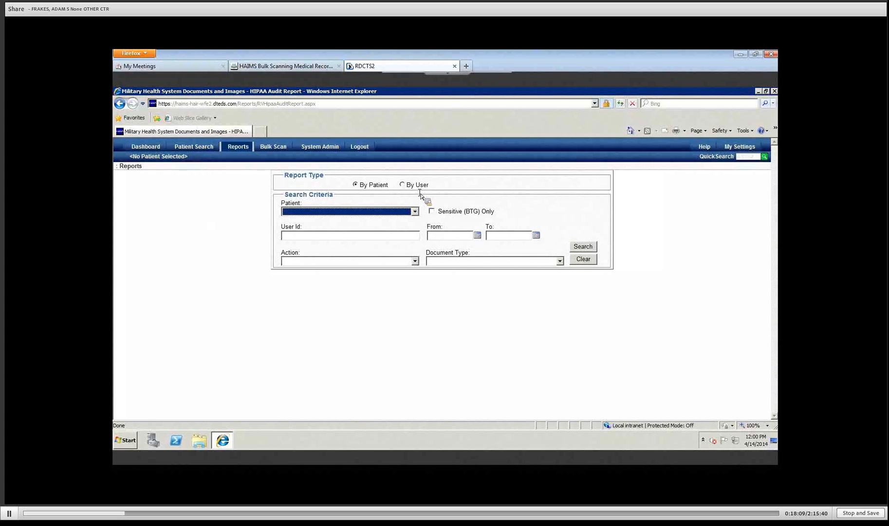
Step: Review the audit report's Action dropdown choices, then switch to the System Admin settings page
{"action": "left_click", "coordinate": [415, 263]}
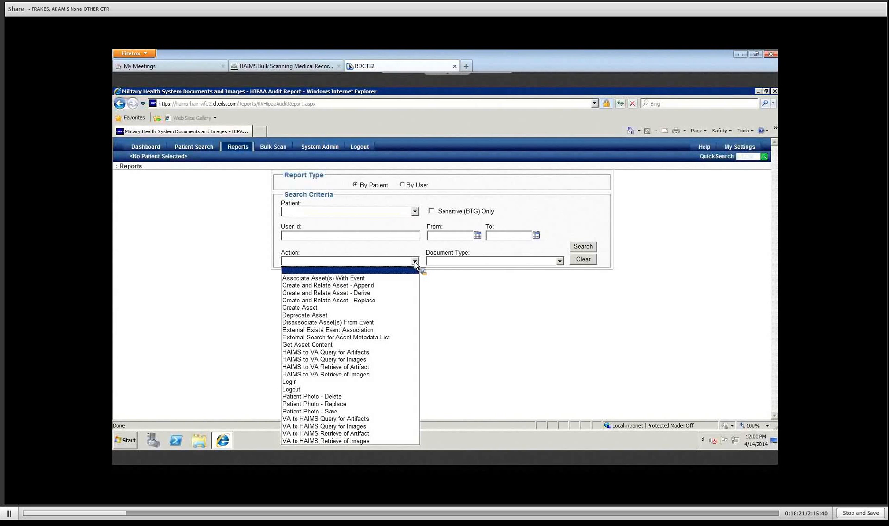
{"action": "left_click", "coordinate": [436, 217]}
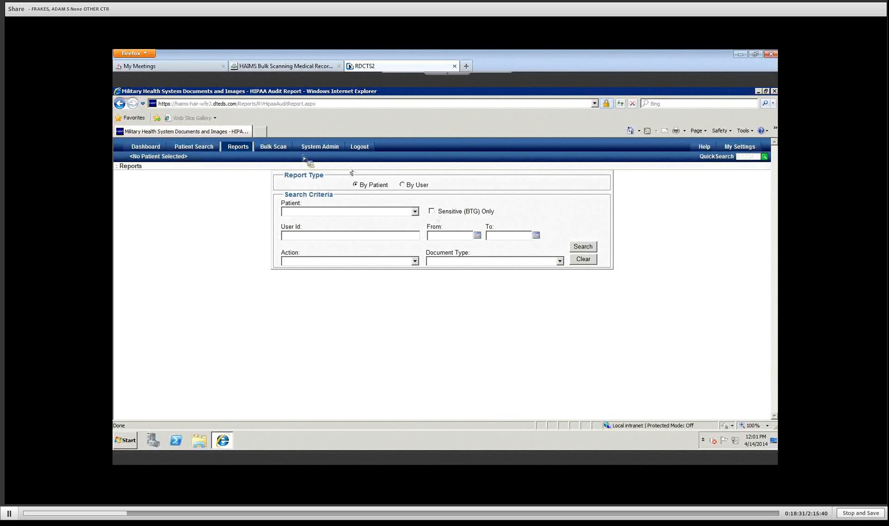
{"action": "left_click", "coordinate": [324, 149]}
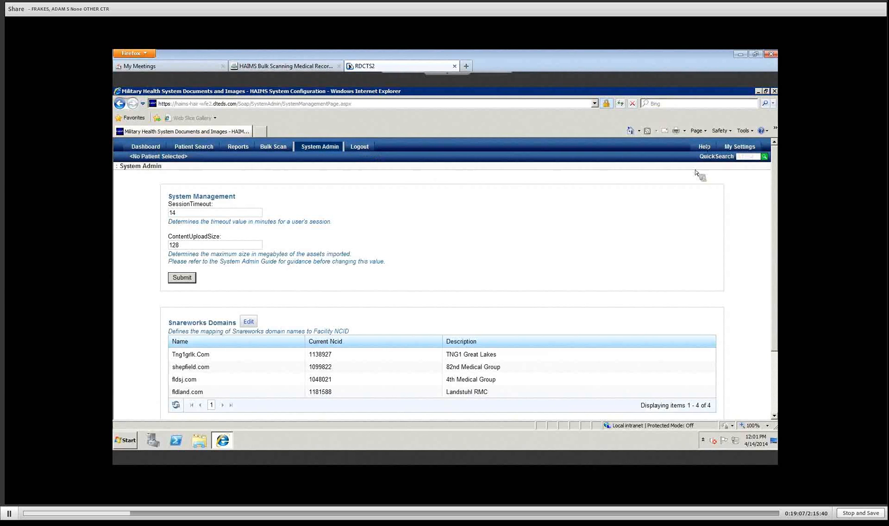
Step: Go to Help, listing FAQ, HAIMS Tutorial, CBT courses, System Admin Guide and MHS Help Desk
{"action": "left_click", "coordinate": [704, 147]}
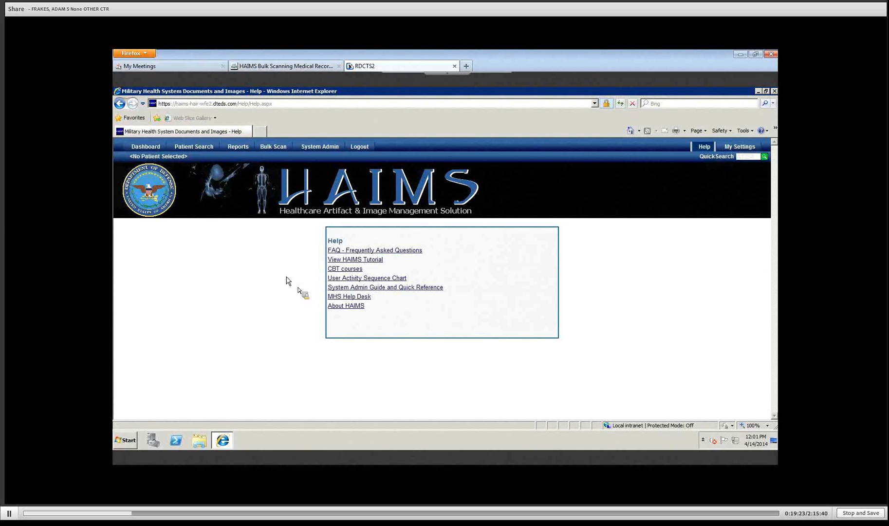
Step: Check the About HAIMS version 2.18.5.0 details, then go to the My Settings page
{"action": "left_click", "coordinate": [349, 306]}
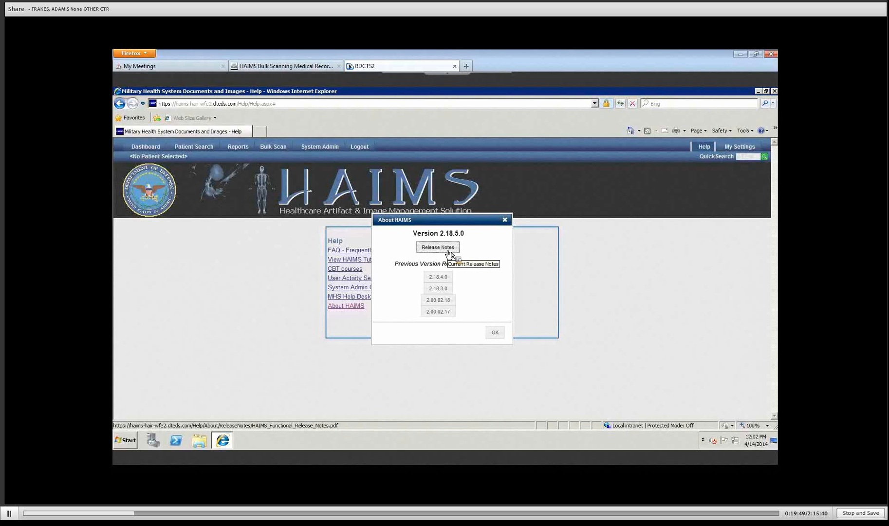
{"action": "left_click", "coordinate": [504, 221]}
{"action": "left_click", "coordinate": [733, 151]}
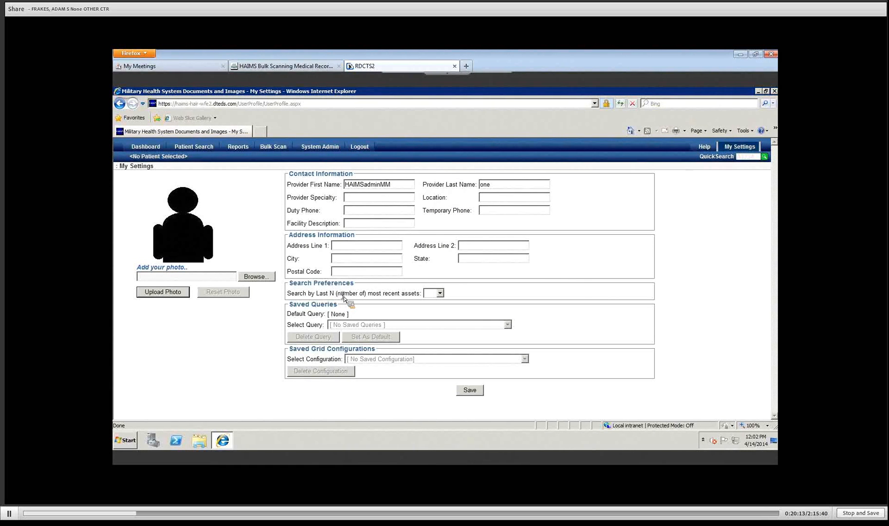
Step: Look at the number-of-recent-assets choices without changing them, then head to Bulk Scan
{"action": "left_click", "coordinate": [441, 294]}
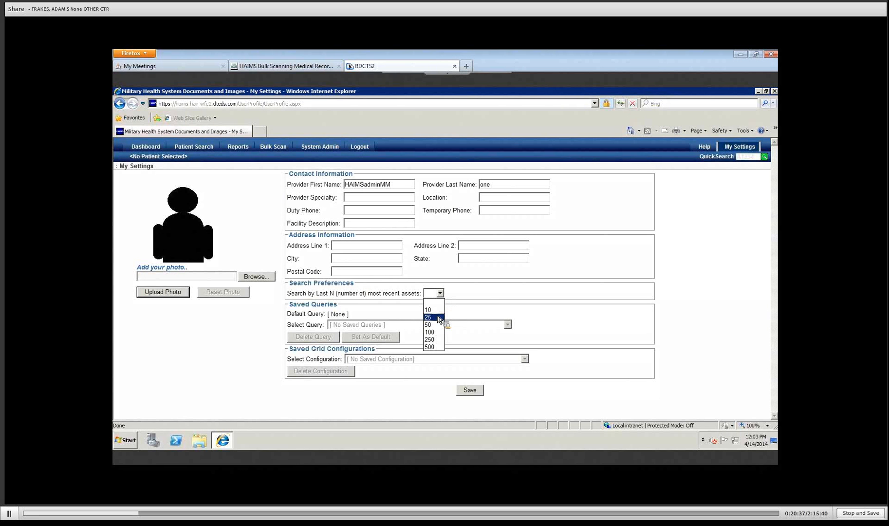
{"action": "left_click", "coordinate": [462, 295]}
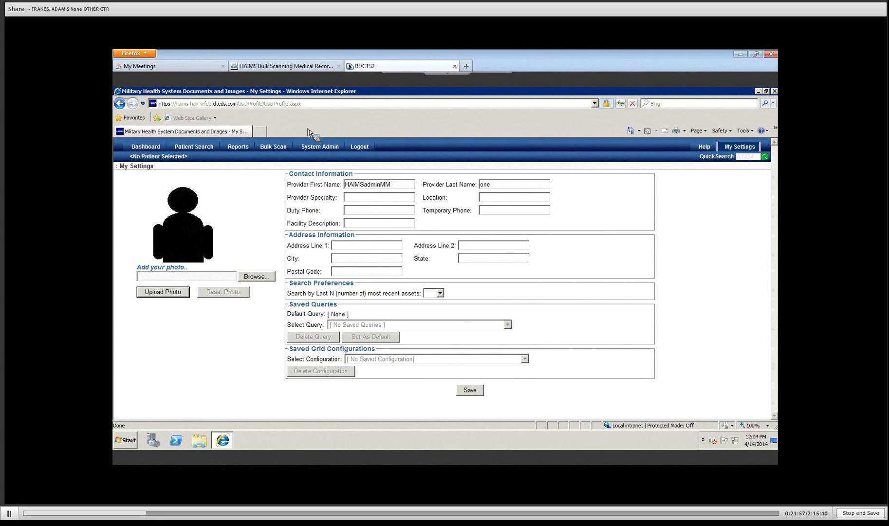
{"action": "mouse_move", "coordinate": [280, 148]}
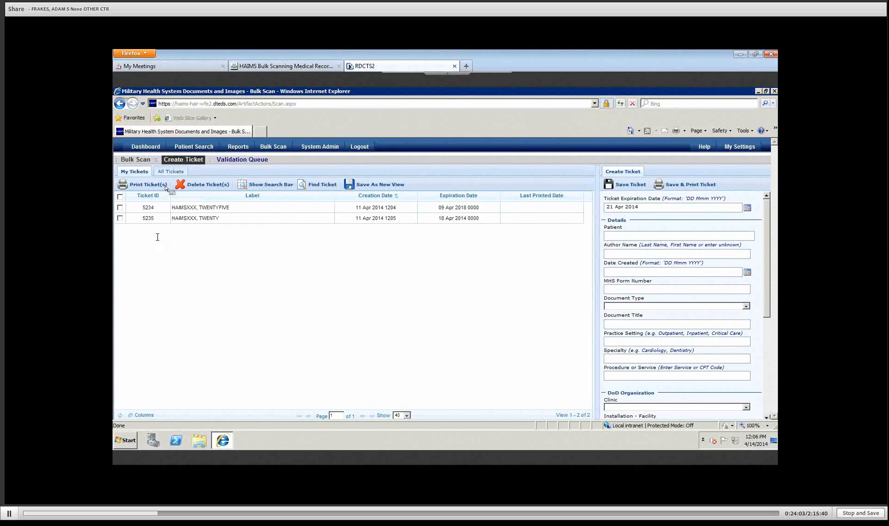
{"action": "left_click", "coordinate": [184, 174]}
{"action": "left_click", "coordinate": [180, 174]}
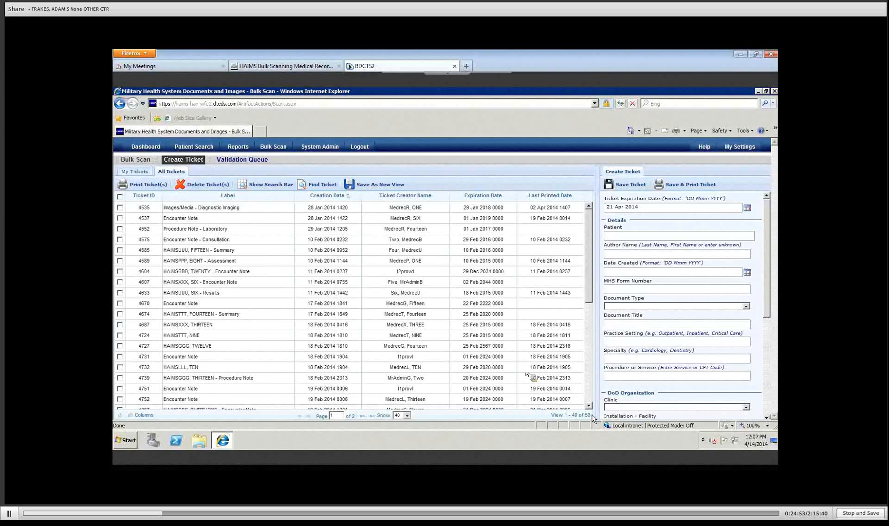
{"action": "left_click", "coordinate": [140, 175]}
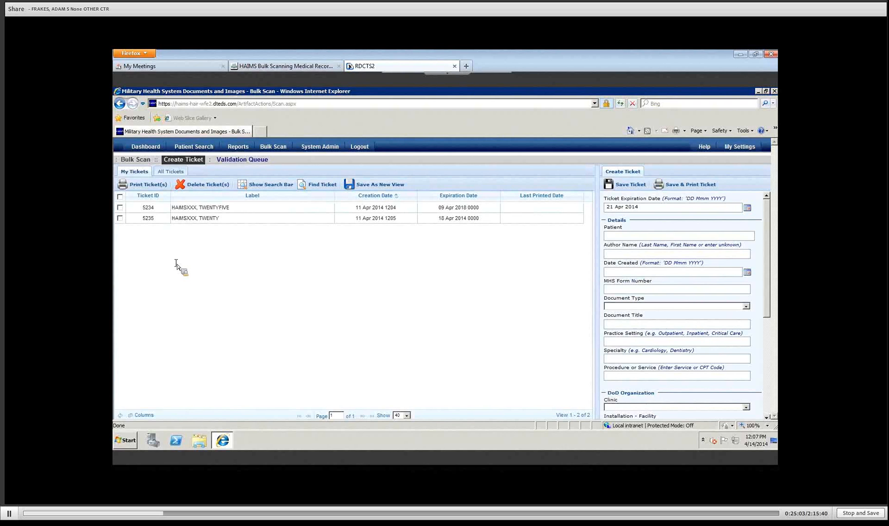
Step: Select ticket 5234, clear the Label filter so both tickets show, then hide the filter row
{"action": "left_click", "coordinate": [120, 208]}
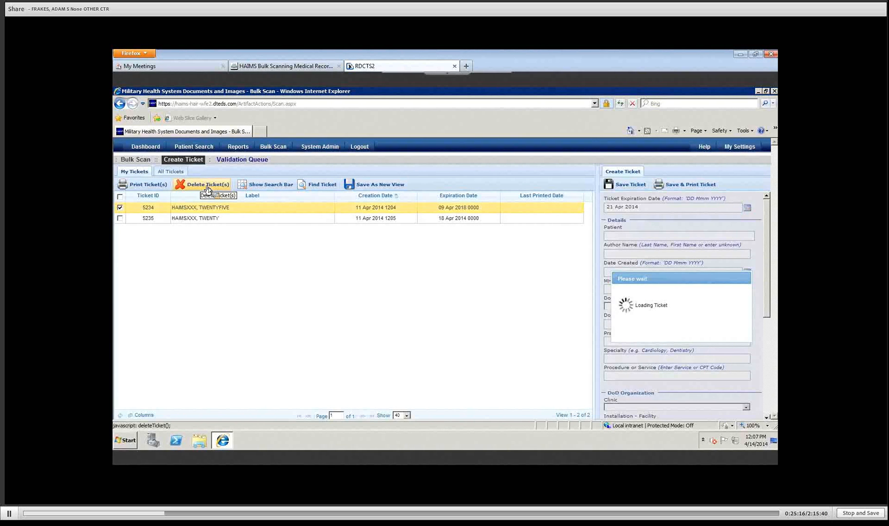
{"action": "left_click", "coordinate": [273, 189]}
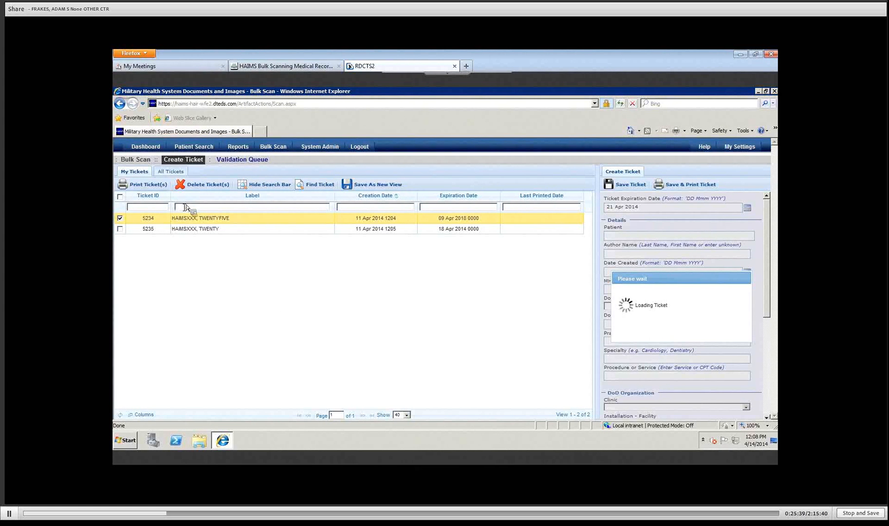
{"action": "type", "text": "twentyfive"}
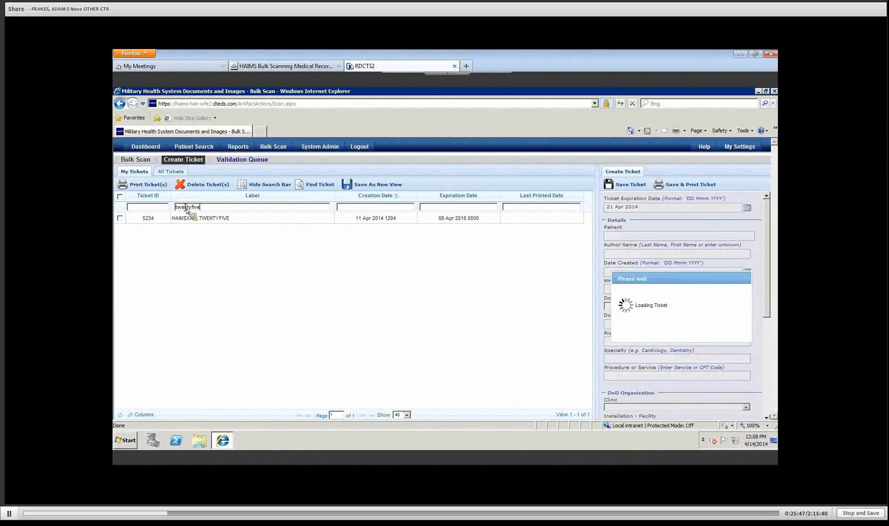
{"action": "key", "text": "BackSpace"}
{"action": "key", "text": "BackSpace"}
{"action": "key", "text": "BackSpace"}
{"action": "key", "text": "BackSpace"}
{"action": "key", "text": "BackSpace"}
{"action": "key", "text": "BackSpace"}
{"action": "key", "text": "BackSpace"}
{"action": "key", "text": "BackSpace"}
{"action": "key", "text": "BackSpace"}
{"action": "key", "text": "BackSpace"}
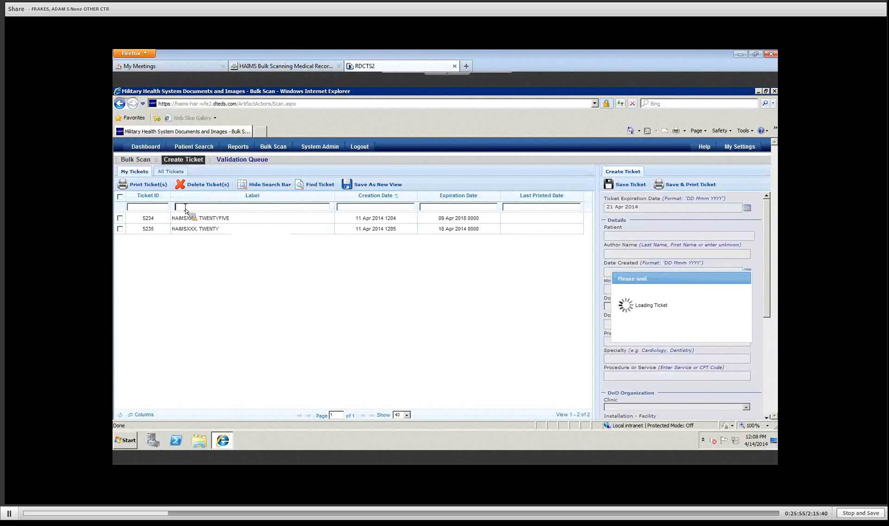
{"action": "left_click", "coordinate": [269, 191]}
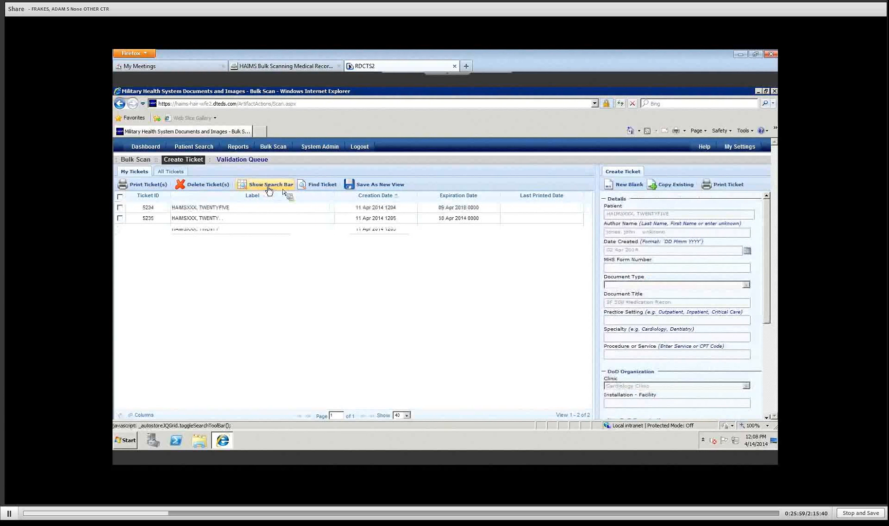
{"action": "left_click", "coordinate": [317, 185]}
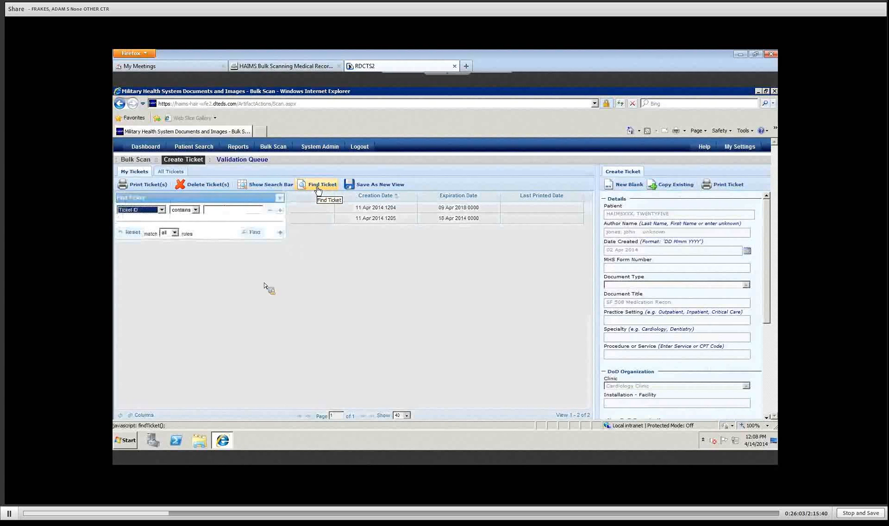
{"action": "left_click", "coordinate": [162, 210]}
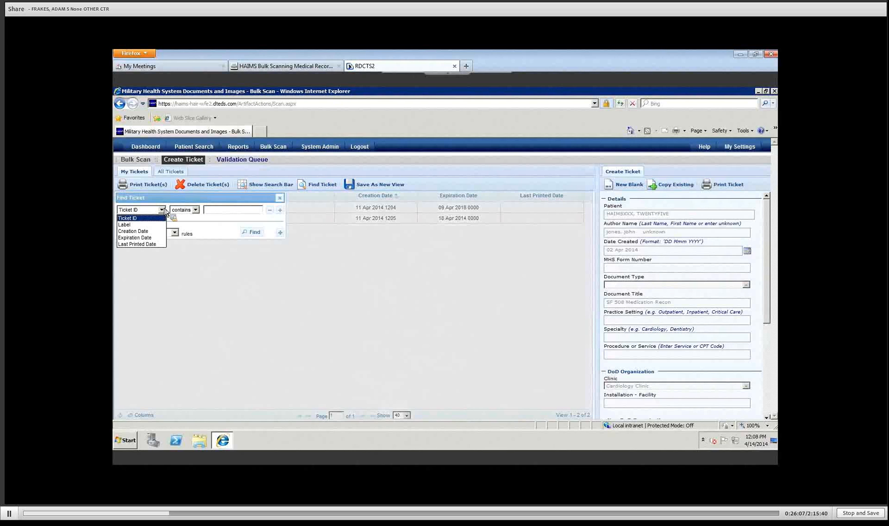
{"action": "left_click", "coordinate": [195, 210]}
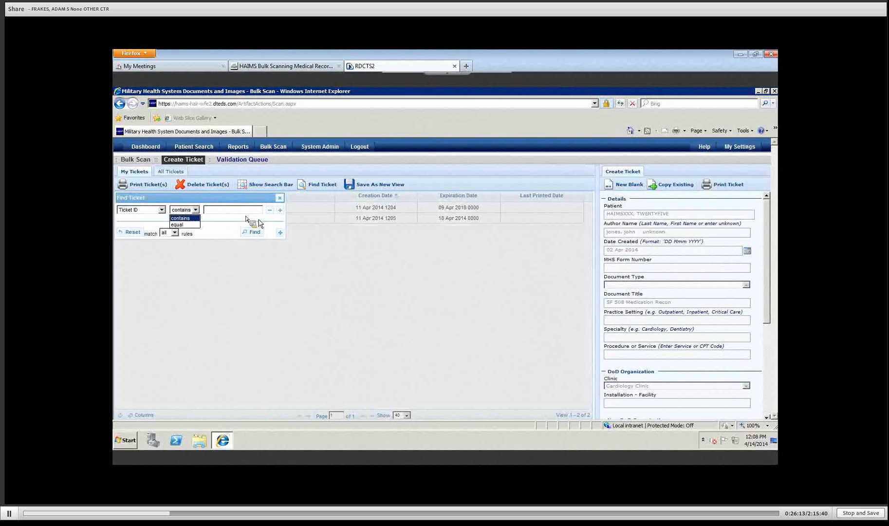
{"action": "left_click", "coordinate": [280, 197]}
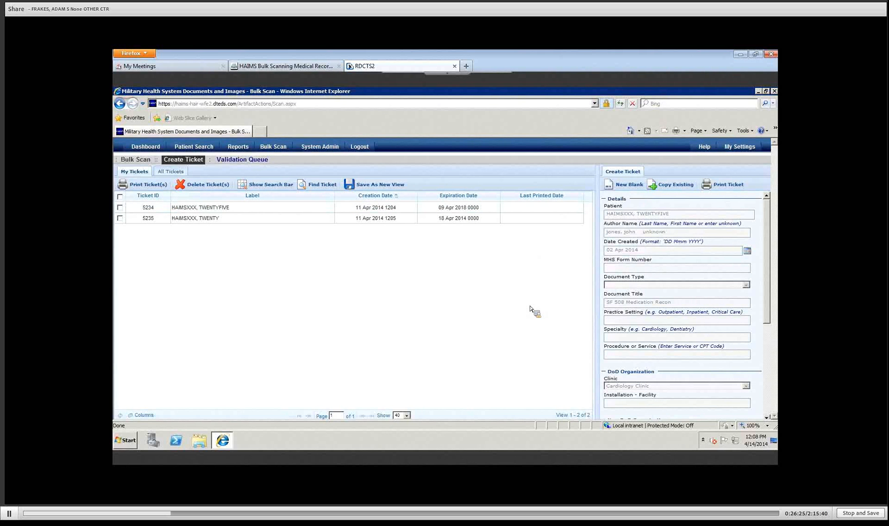
Step: Add the Ticket Creator Name column and place it ahead of Ticket ID
{"action": "left_click", "coordinate": [143, 417]}
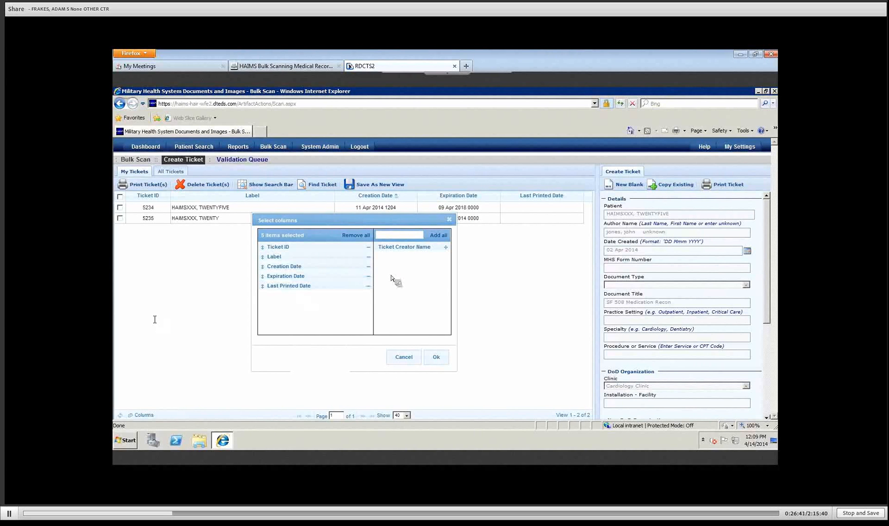
{"action": "left_click", "coordinate": [446, 249]}
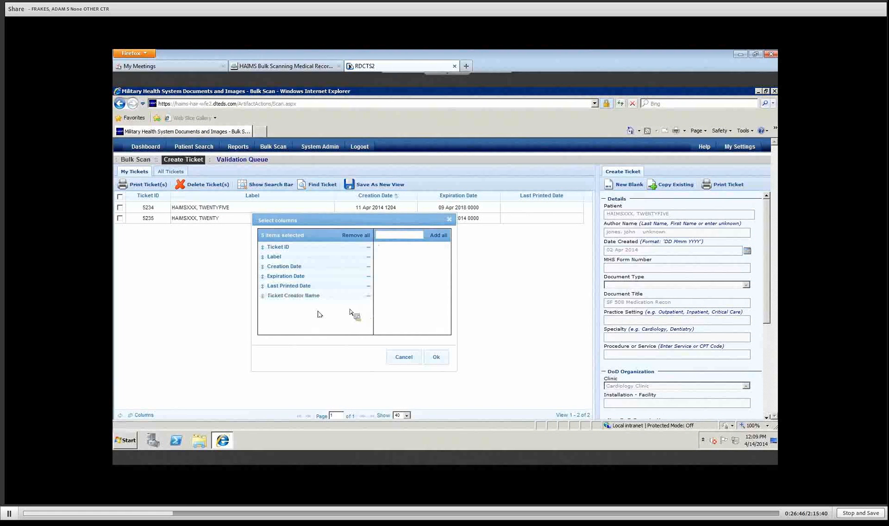
{"action": "left_click_drag", "start_coordinate": [297, 295], "coordinate": [298, 246]}
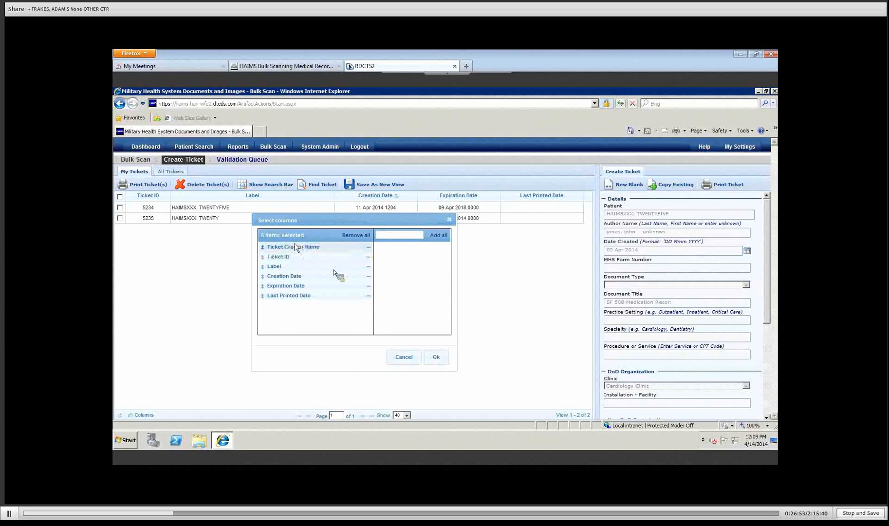
{"action": "left_click", "coordinate": [436, 359]}
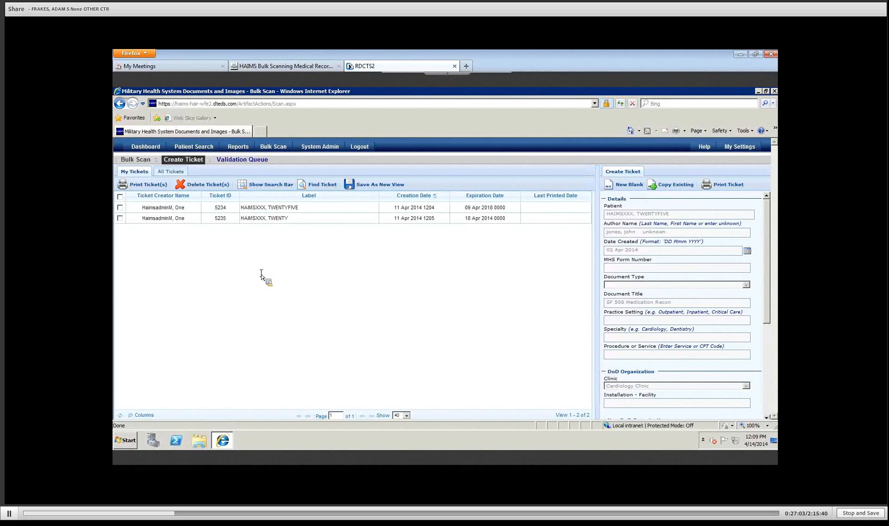
Step: Save the ticket list layout as a view named 'test', then delete the test view
{"action": "left_click", "coordinate": [376, 188]}
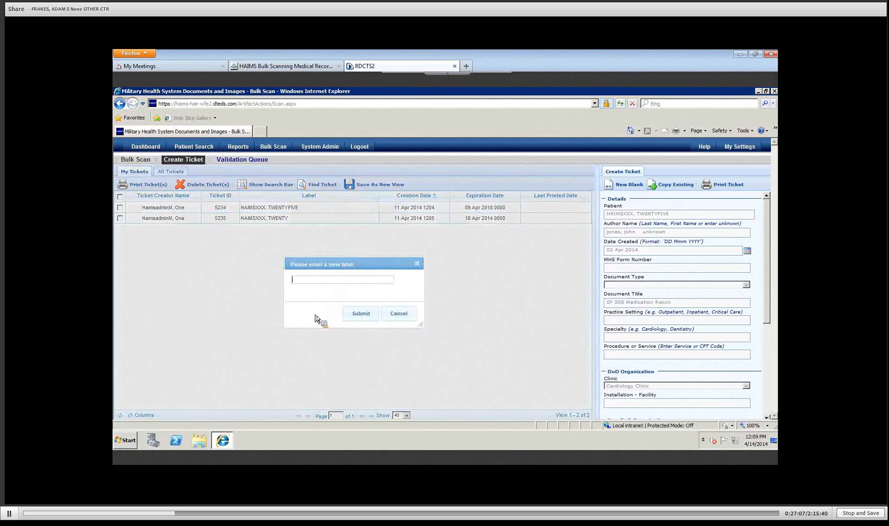
{"action": "type", "text": "test"}
{"action": "left_click", "coordinate": [359, 313]}
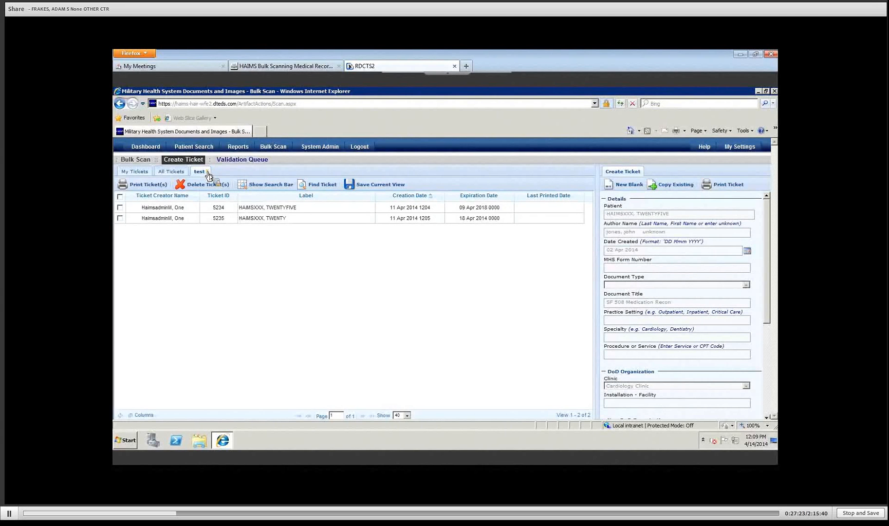
{"action": "left_click", "coordinate": [208, 172]}
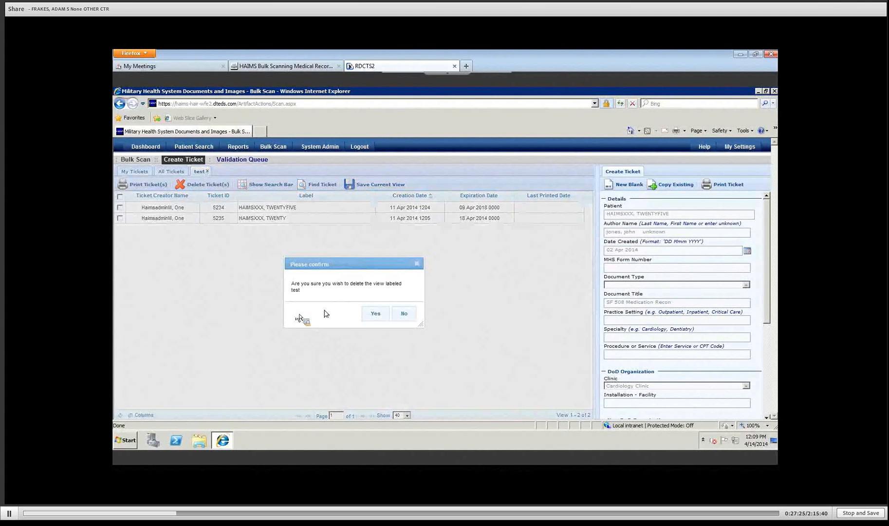
{"action": "left_click", "coordinate": [374, 314]}
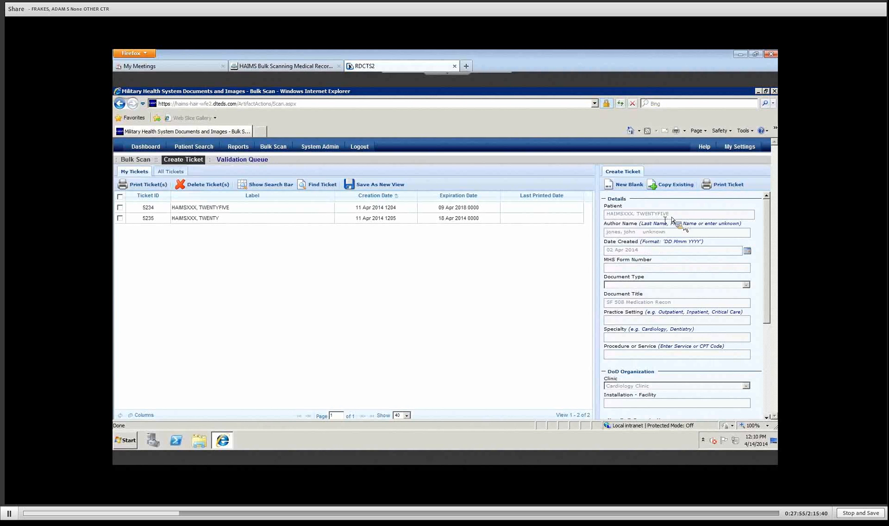
Step: Start a New Blank ticket and open Patient Search from its Patient field
{"action": "left_click", "coordinate": [624, 185]}
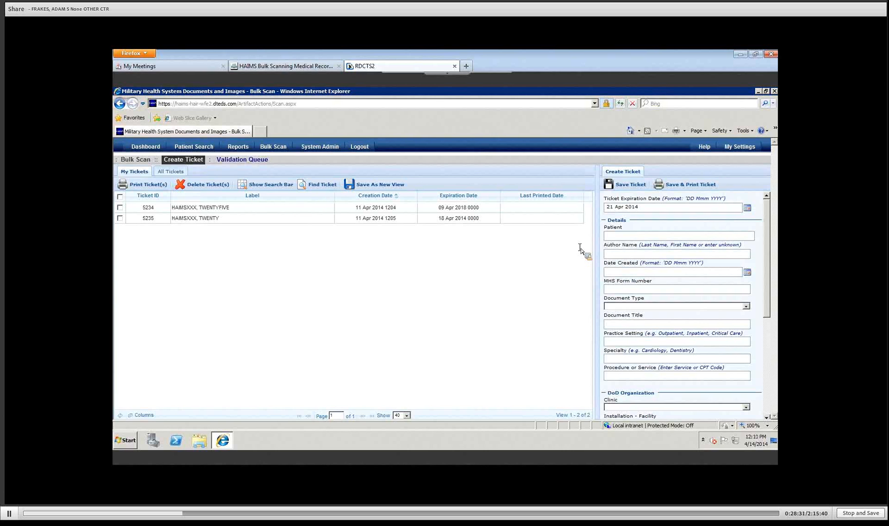
{"action": "left_click", "coordinate": [628, 239]}
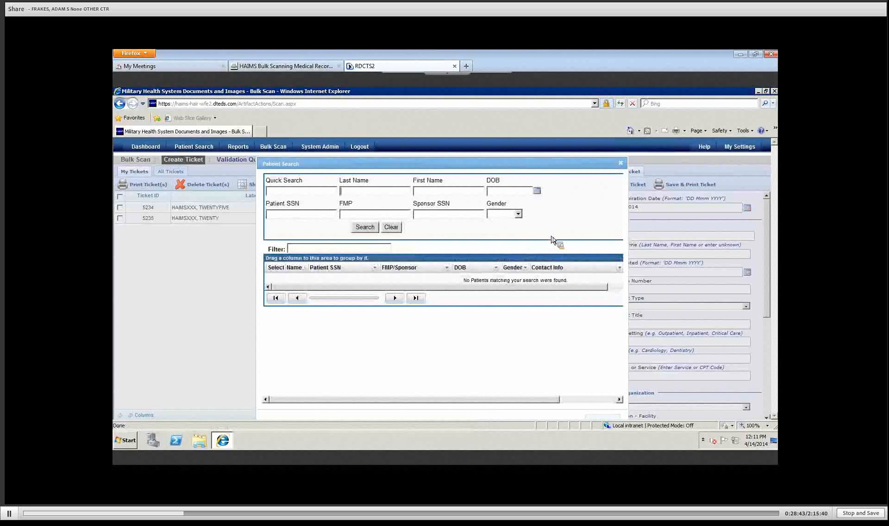
Step: Search for patients by the test patient's last and first name and highlight a result
{"action": "type", "text": "haimsxxx"}
{"action": "key", "text": "Tab"}
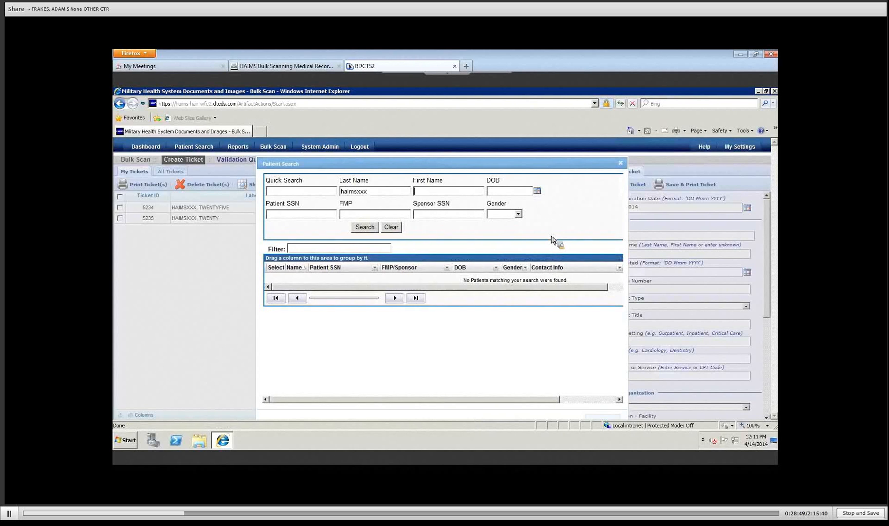
{"action": "type", "text": "t"}
{"action": "type", "text": "ifty"}
{"action": "left_click", "coordinate": [365, 228]}
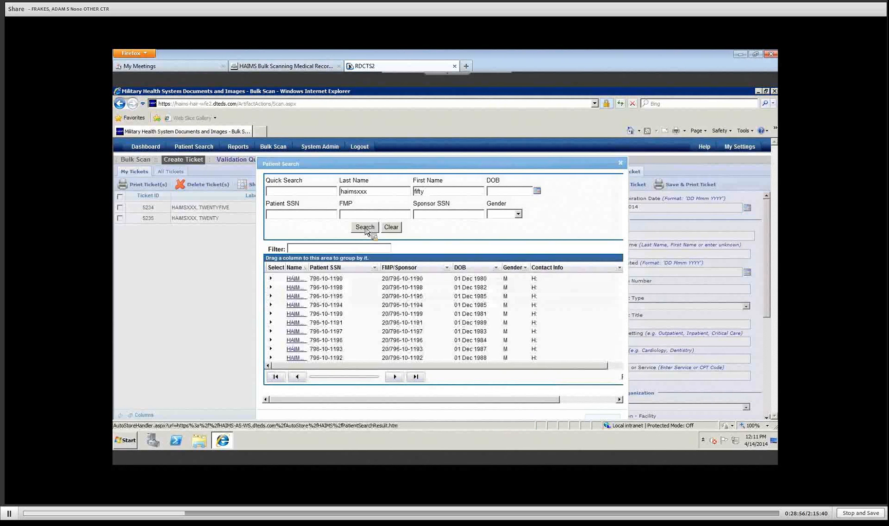
{"action": "left_click", "coordinate": [309, 287]}
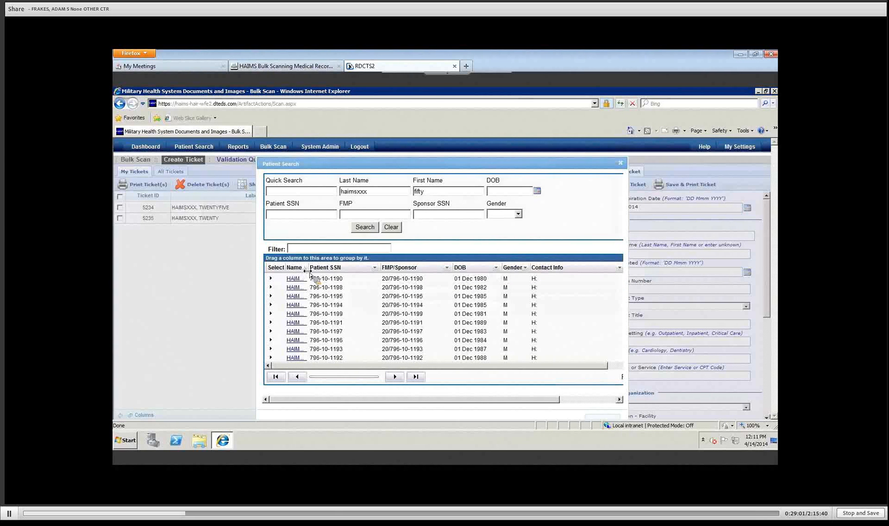
Step: Widen the Name column, try filtering the results, and select the first matching test patient
{"action": "left_click_drag", "start_coordinate": [307, 271], "coordinate": [367, 273]}
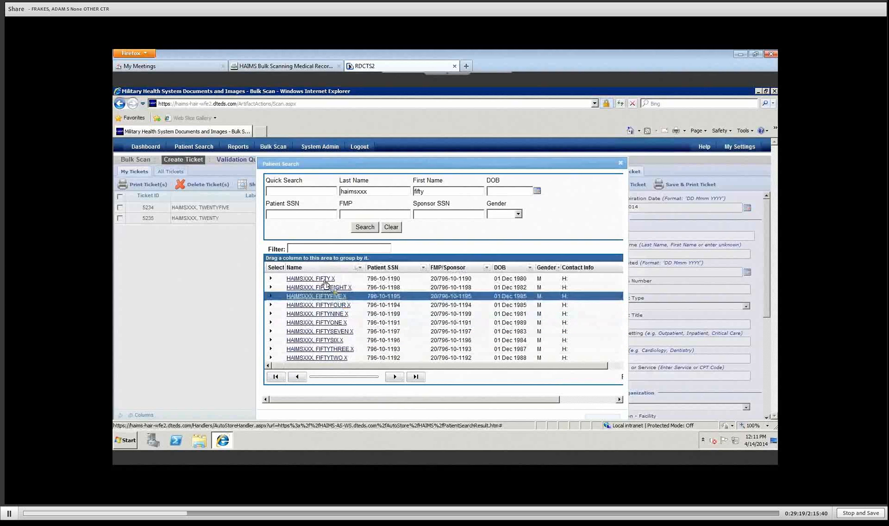
{"action": "left_click", "coordinate": [304, 248]}
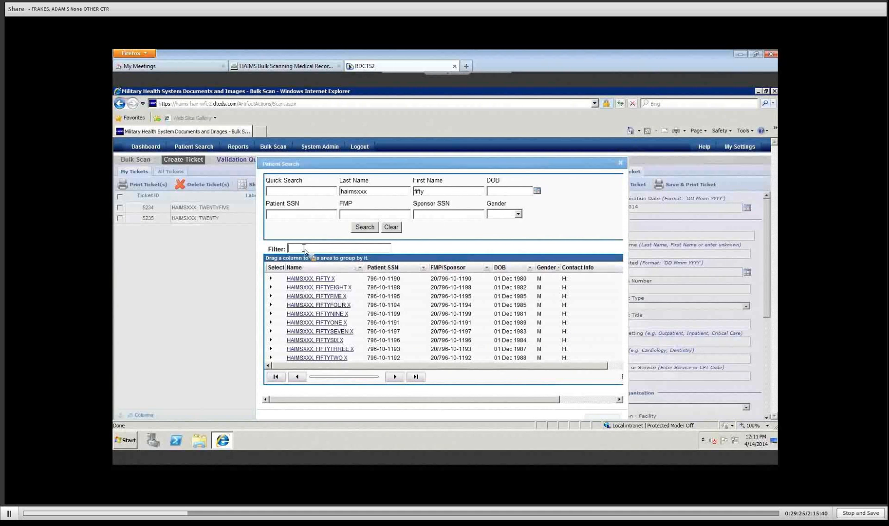
{"action": "type", "text": "fifty"}
{"action": "key", "text": "BackSpace"}
{"action": "type", "text": "y"}
{"action": "key", "text": "BackSpace"}
{"action": "key", "text": "BackSpace"}
{"action": "key", "text": "BackSpace"}
{"action": "key", "text": "BackSpace"}
{"action": "type", "text": "haimsxxx"}
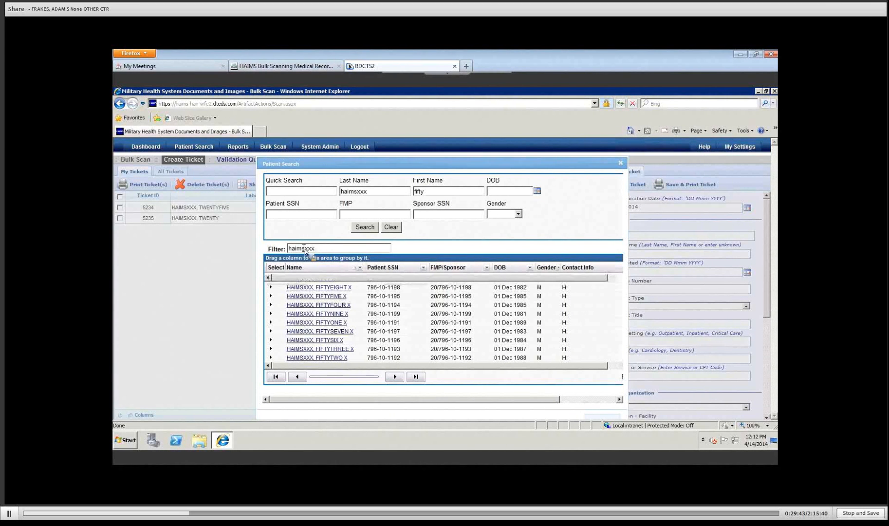
{"action": "type", "text": " fifty"}
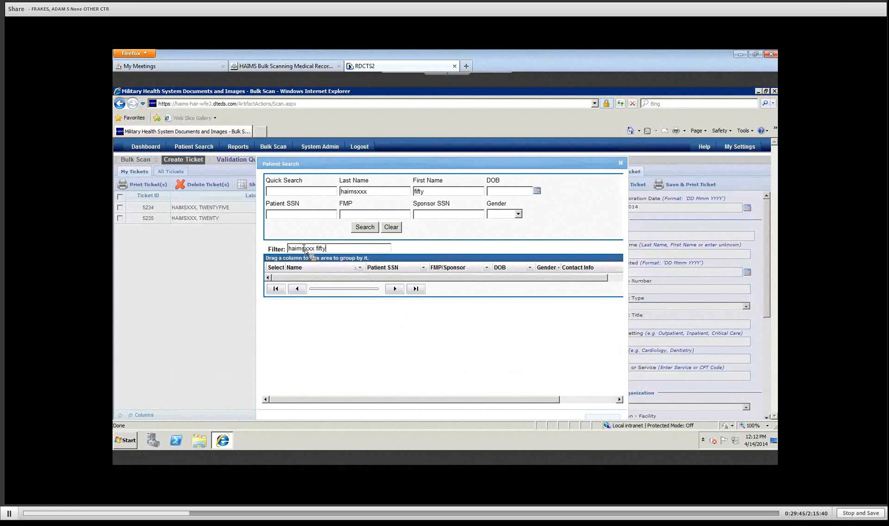
{"action": "key", "text": "BackSpace"}
{"action": "key", "text": "BackSpace"}
{"action": "key", "text": "BackSpace"}
{"action": "key", "text": "BackSpace"}
{"action": "key", "text": "BackSpace"}
{"action": "key", "text": "BackSpace"}
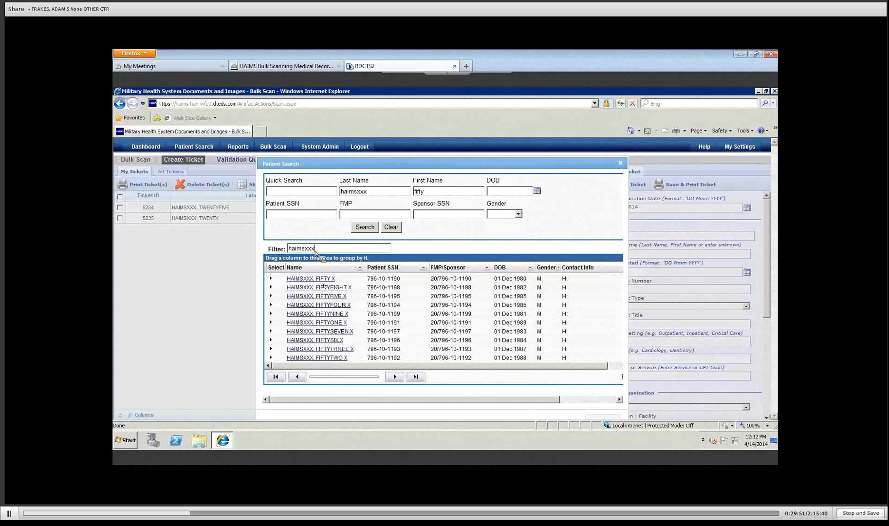
{"action": "left_click", "coordinate": [309, 280]}
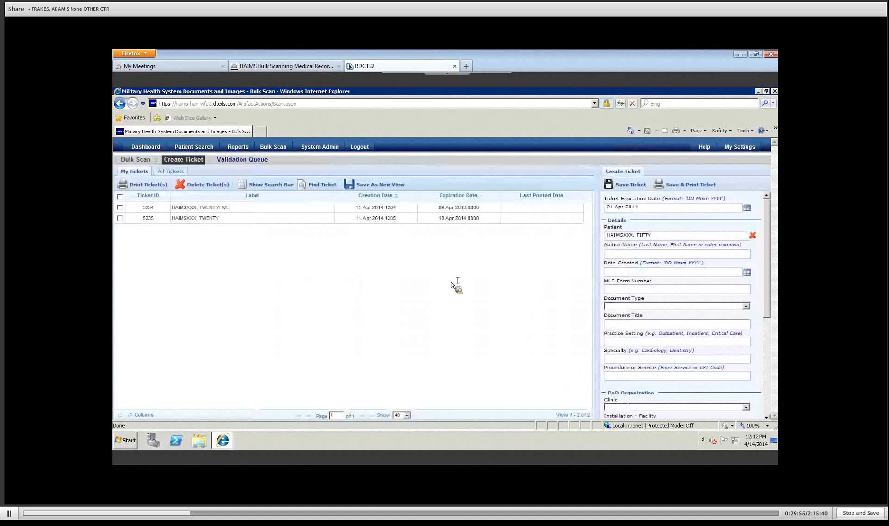
{"action": "mouse_move", "coordinate": [636, 238]}
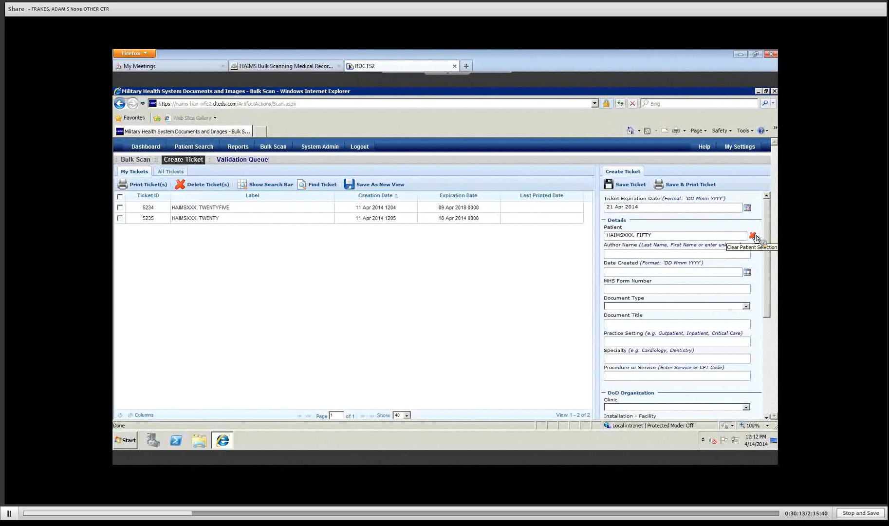
{"action": "mouse_move", "coordinate": [702, 236]}
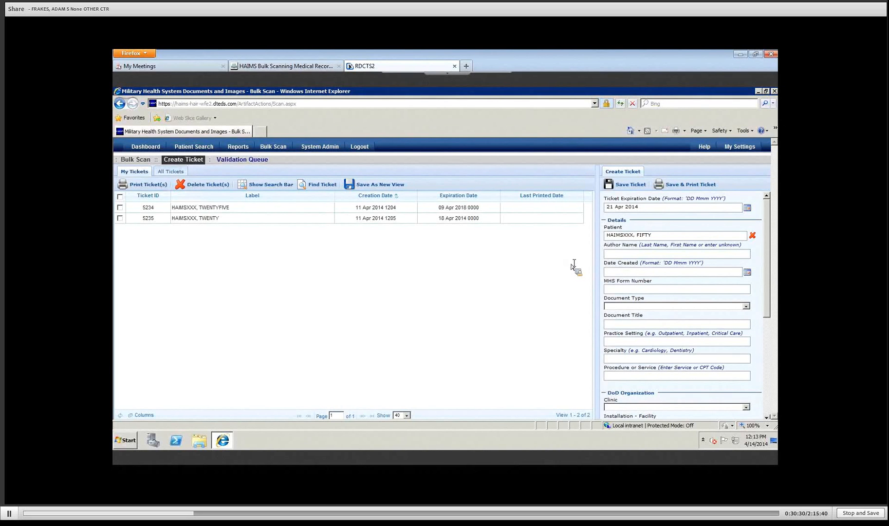
Step: Save the new ticket as 5236 and bring up ticket 5234's details
{"action": "left_click", "coordinate": [627, 190]}
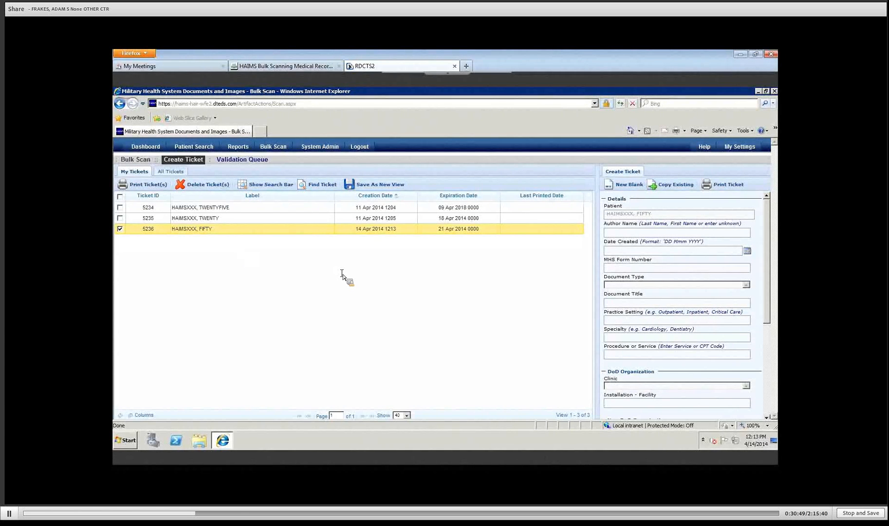
{"action": "left_click", "coordinate": [196, 208]}
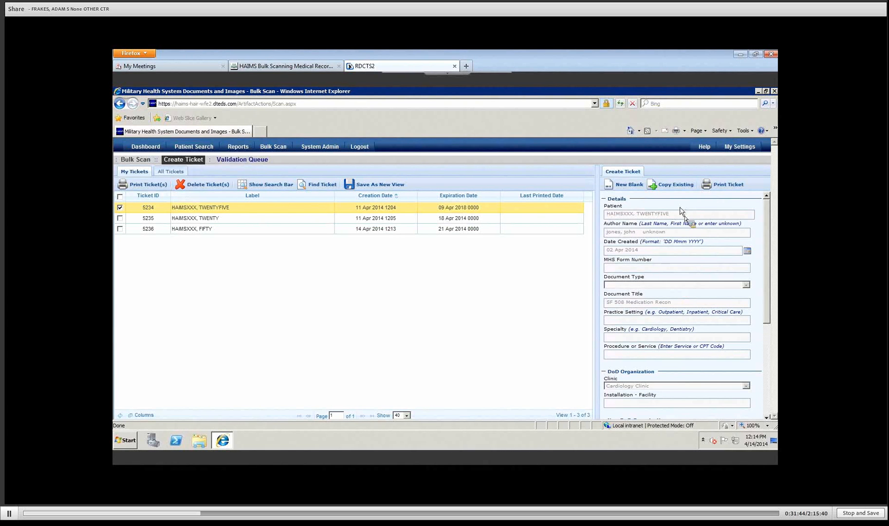
Step: Copy ticket 5234 into a new ticket and swap its patient for another test patient found by name
{"action": "left_click", "coordinate": [671, 185]}
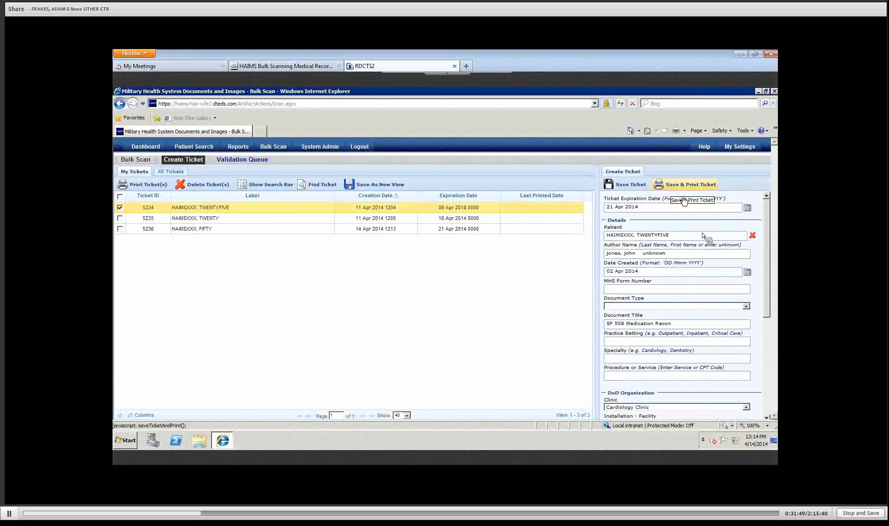
{"action": "left_click", "coordinate": [753, 237]}
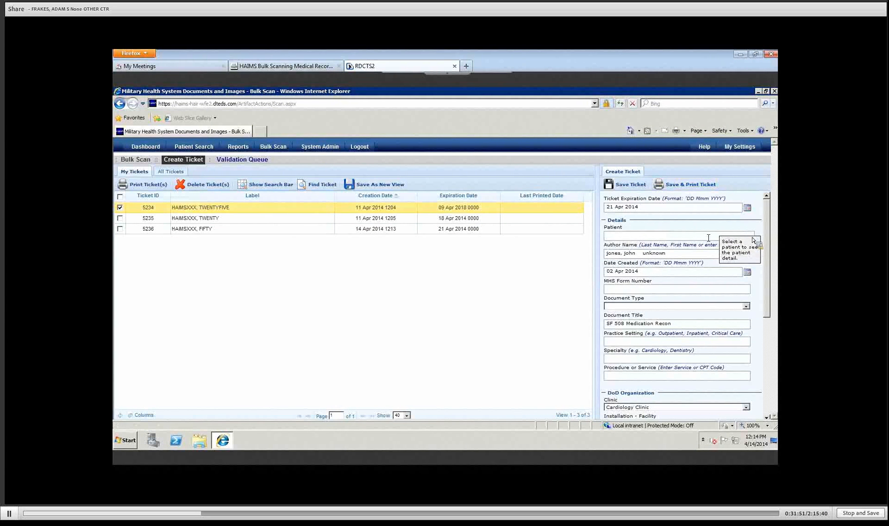
{"action": "left_click", "coordinate": [684, 237]}
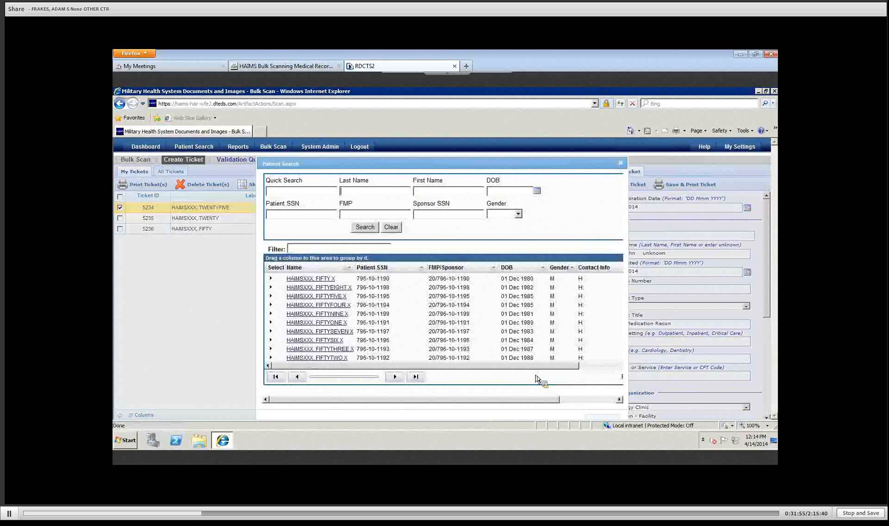
{"action": "type", "text": "haimsmmm"}
{"action": "key", "text": "Tab"}
{"action": "type", "text": "fifty"}
{"action": "key", "text": "Return"}
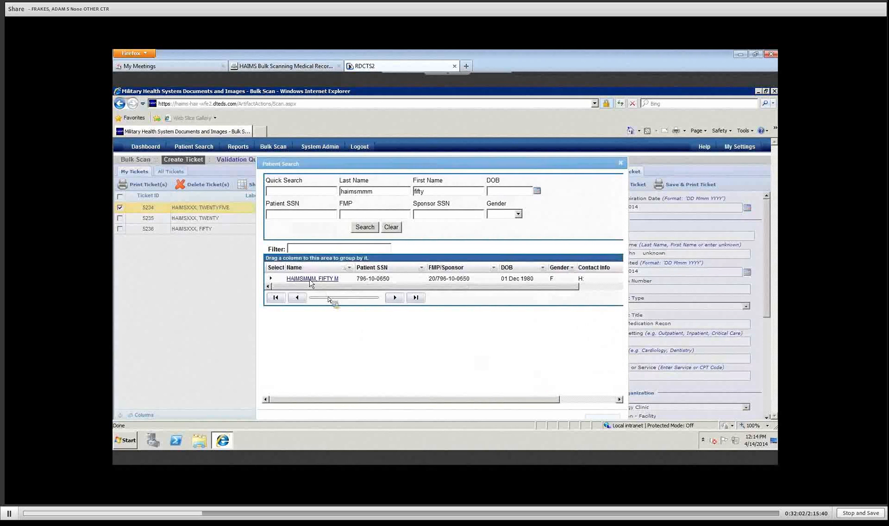
{"action": "left_click", "coordinate": [309, 280]}
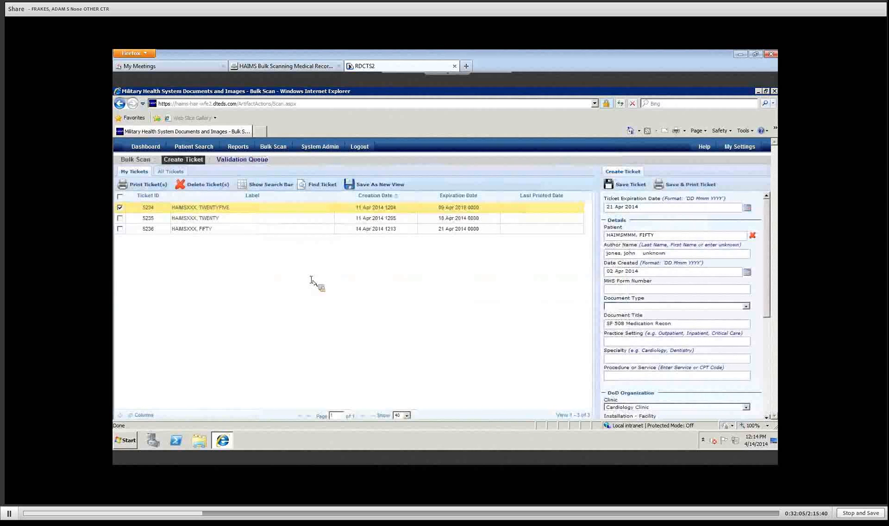
Step: Replace the Author Name with the new author's name, then scroll through the form
{"action": "left_click", "coordinate": [679, 255]}
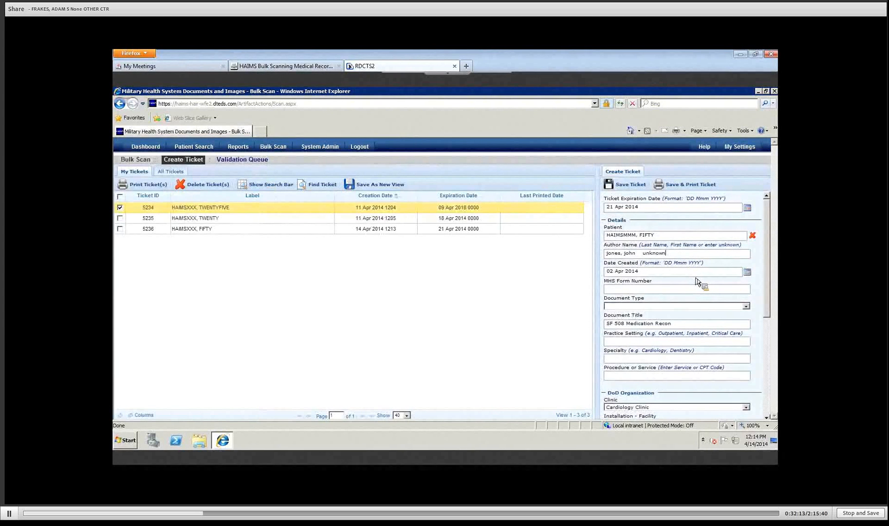
{"action": "key", "text": "BackSpace"}
{"action": "key", "text": "BackSpace"}
{"action": "key", "text": "BackSpace"}
{"action": "key", "text": "BackSpace"}
{"action": "key", "text": "BackSpace"}
{"action": "key", "text": "BackSpace"}
{"action": "key", "text": "BackSpace"}
{"action": "key", "text": "BackSpace"}
{"action": "key", "text": "BackSpace"}
{"action": "key", "text": "BackSpace"}
{"action": "key", "text": "BackSpace"}
{"action": "key", "text": "BackSpace"}
{"action": "key", "text": "BackSpace"}
{"action": "key", "text": "BackSpace"}
{"action": "key", "text": "BackSpace"}
{"action": "key", "text": "BackSpace"}
{"action": "key", "text": "BackSpace"}
{"action": "key", "text": "BackSpace"}
{"action": "key", "text": "BackSpace"}
{"action": "key", "text": "BackSpace"}
{"action": "key", "text": "BackSpace"}
{"action": "left_click", "coordinate": [768, 417]}
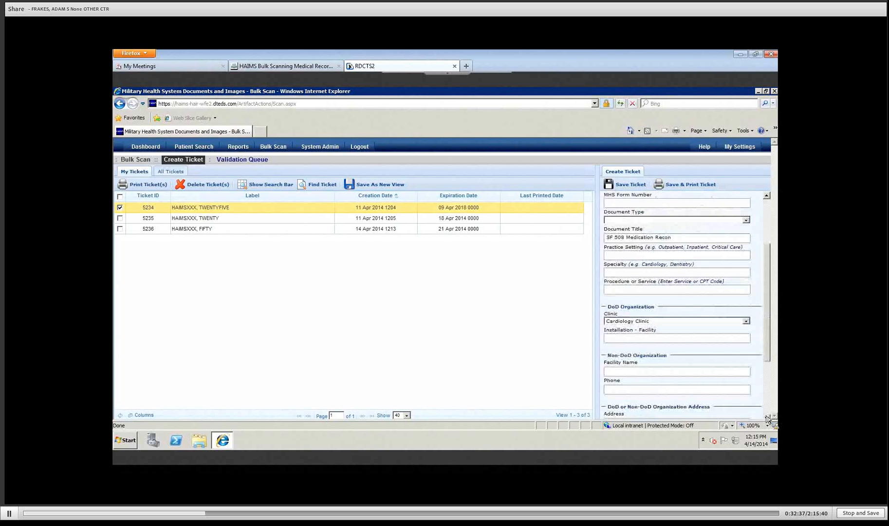
{"action": "left_click", "coordinate": [767, 417]}
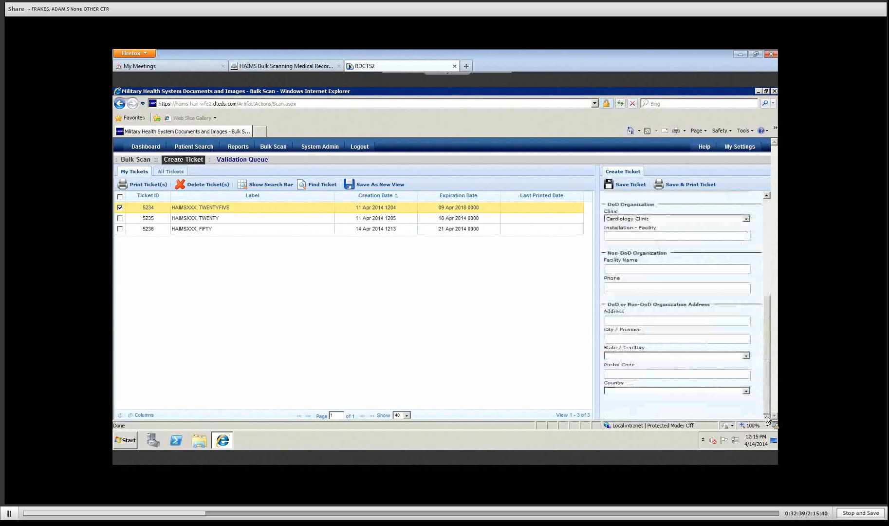
{"action": "left_click_drag", "start_coordinate": [767, 411], "coordinate": [765, 245]}
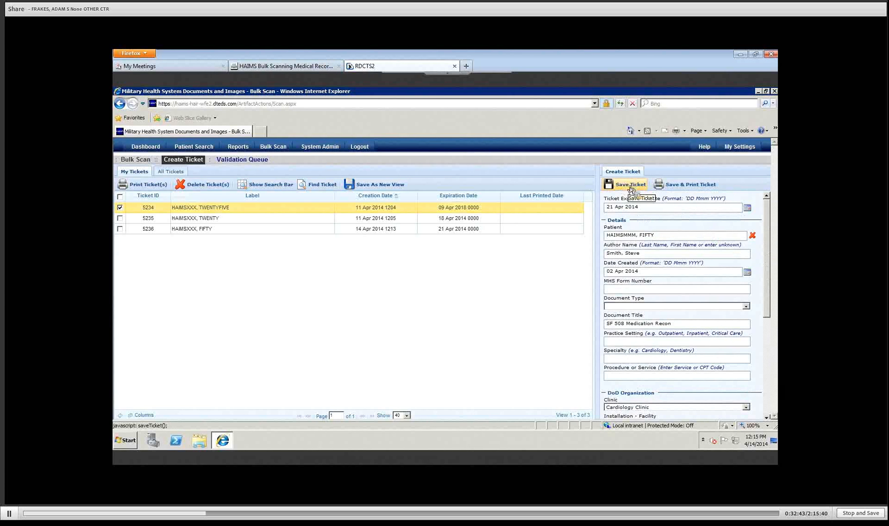
Step: Save the SF 508 ticket as 5237, cancel Windows printing, and scroll the barcode ticket preview
{"action": "left_click", "coordinate": [681, 188]}
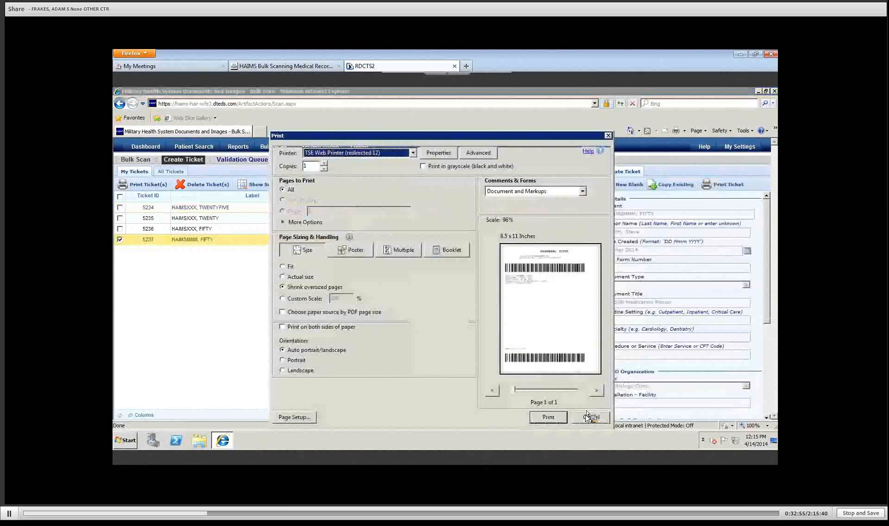
{"action": "left_click", "coordinate": [590, 418]}
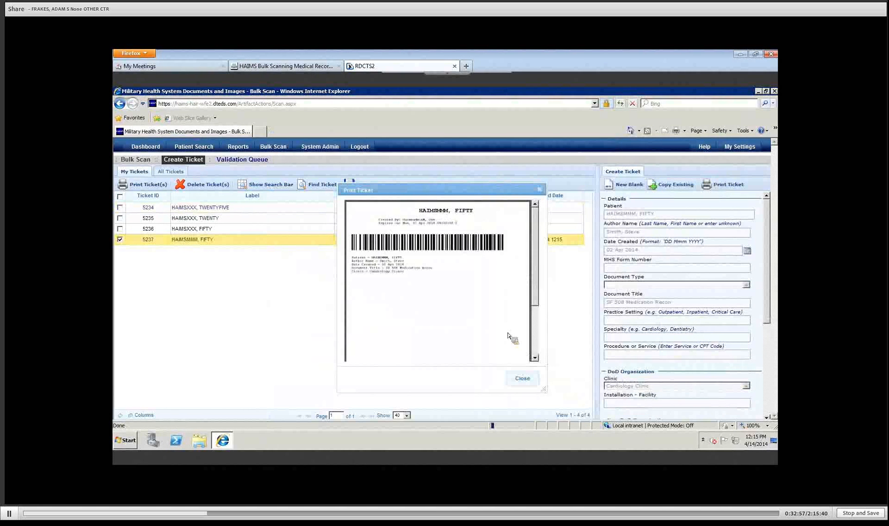
{"action": "mouse_move", "coordinate": [392, 264]}
{"action": "left_click_drag", "start_coordinate": [535, 277], "coordinate": [535, 353]}
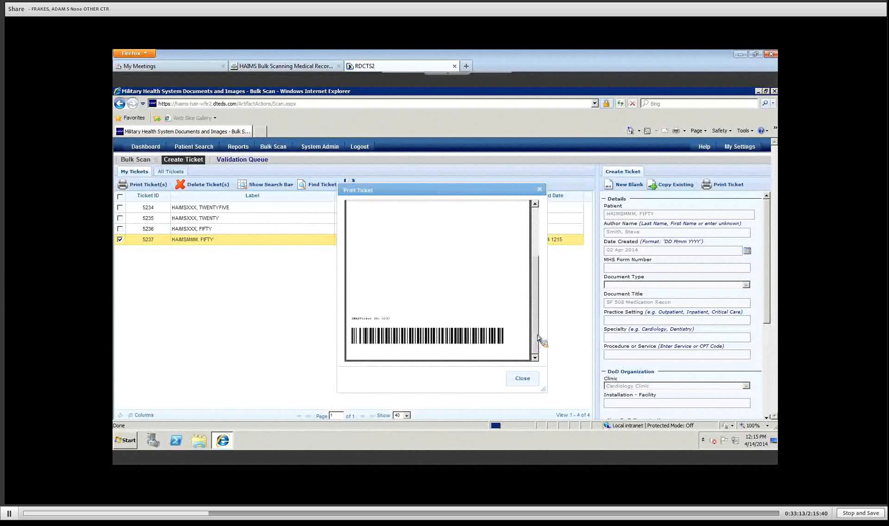
{"action": "left_click", "coordinate": [534, 335]}
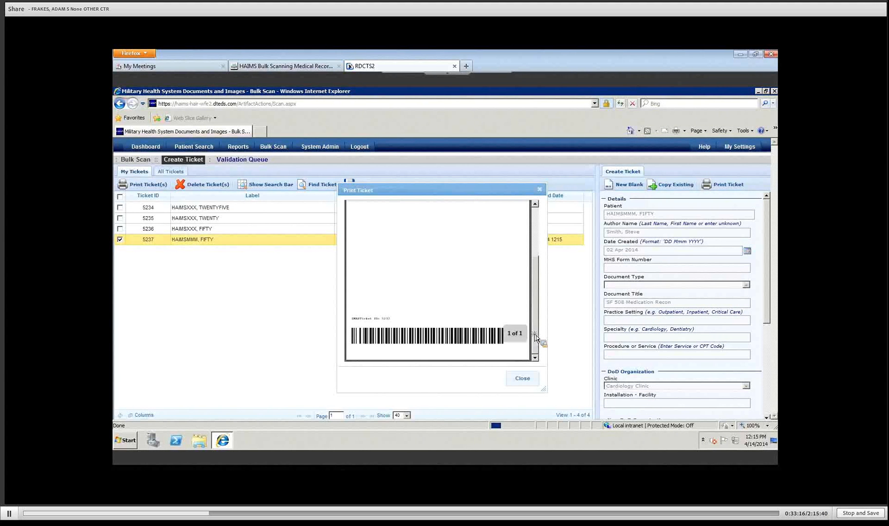
{"action": "left_click_drag", "start_coordinate": [535, 335], "coordinate": [545, 241]}
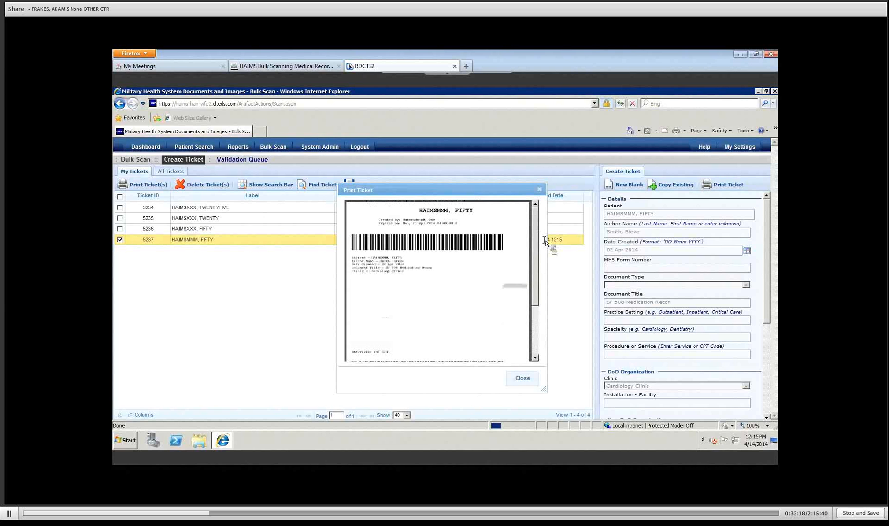
{"action": "mouse_move", "coordinate": [442, 224]}
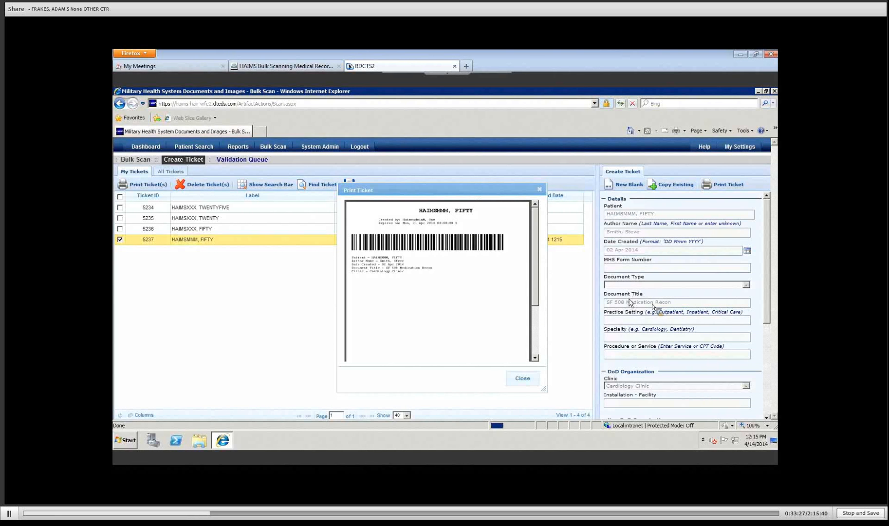
Step: Close the ticket preview and start a blank ticket expiring 21 Apr 2014
{"action": "left_click", "coordinate": [524, 379]}
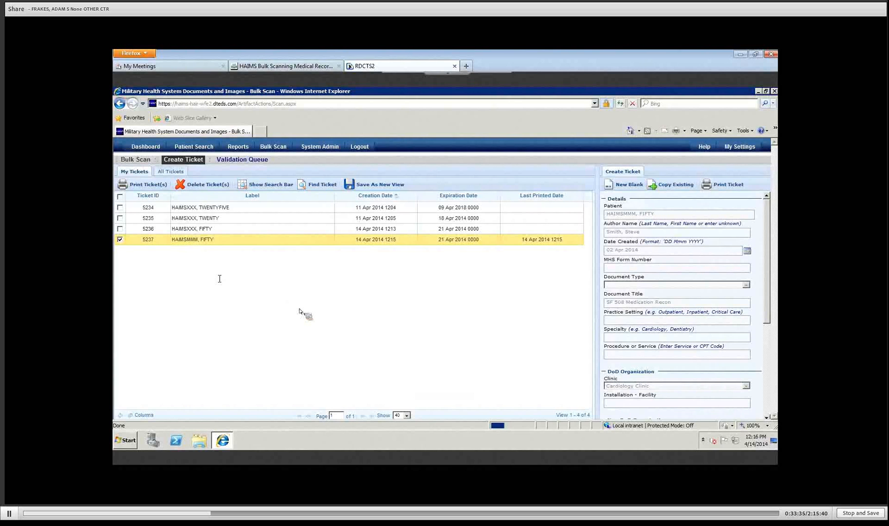
{"action": "left_click", "coordinate": [626, 187]}
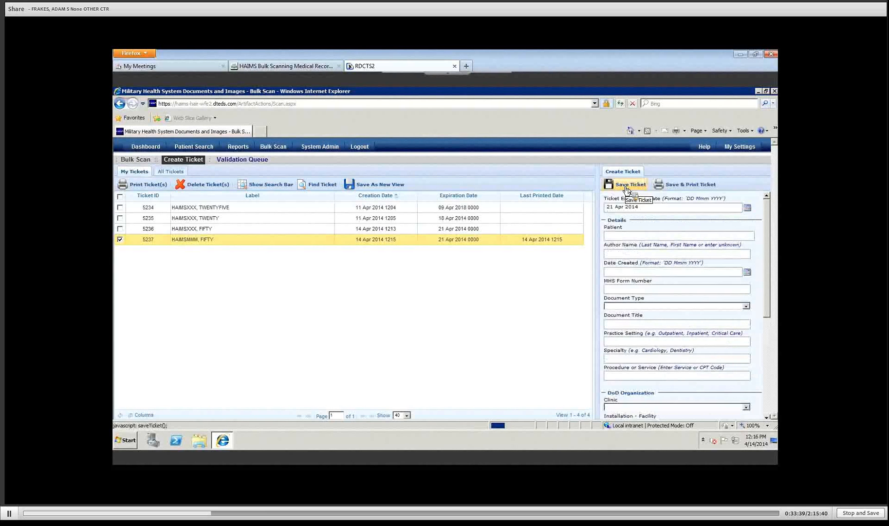
Step: Pick 03 Apr 2017 as the Ticket Expiration Date from the calendar
{"action": "left_click", "coordinate": [748, 211]}
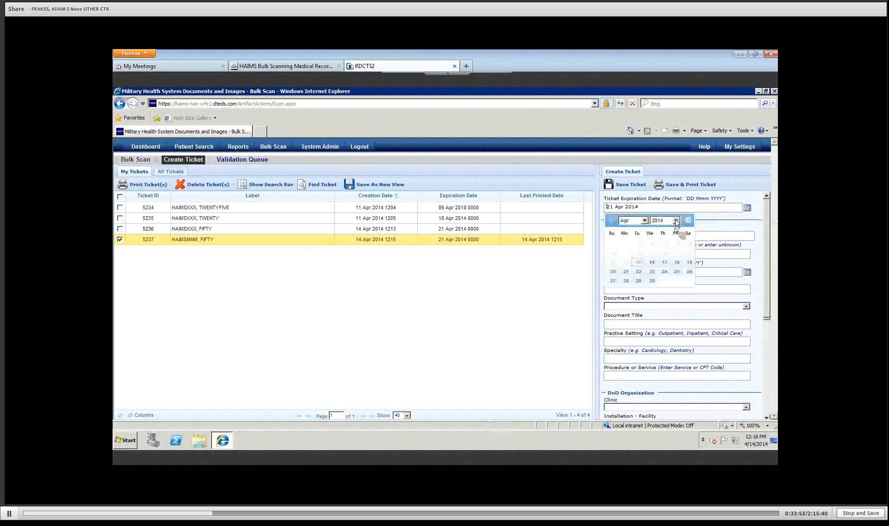
{"action": "left_click", "coordinate": [675, 222]}
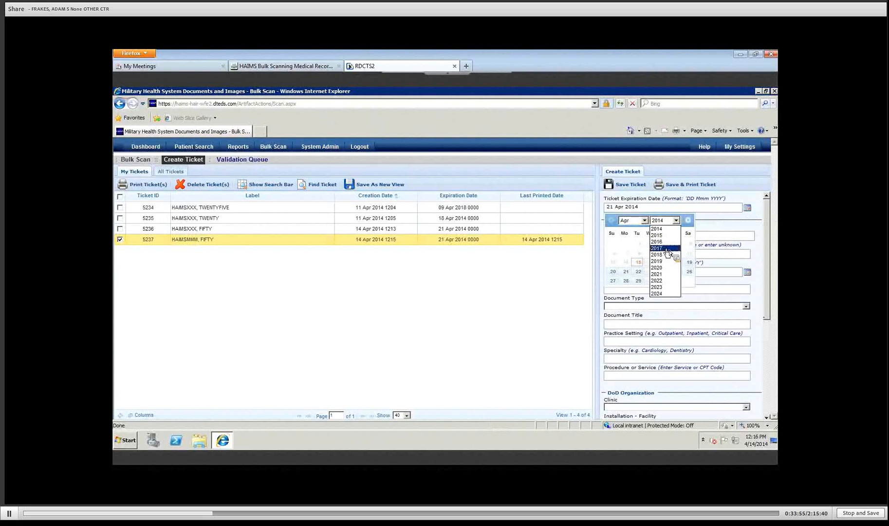
{"action": "left_click", "coordinate": [666, 249]}
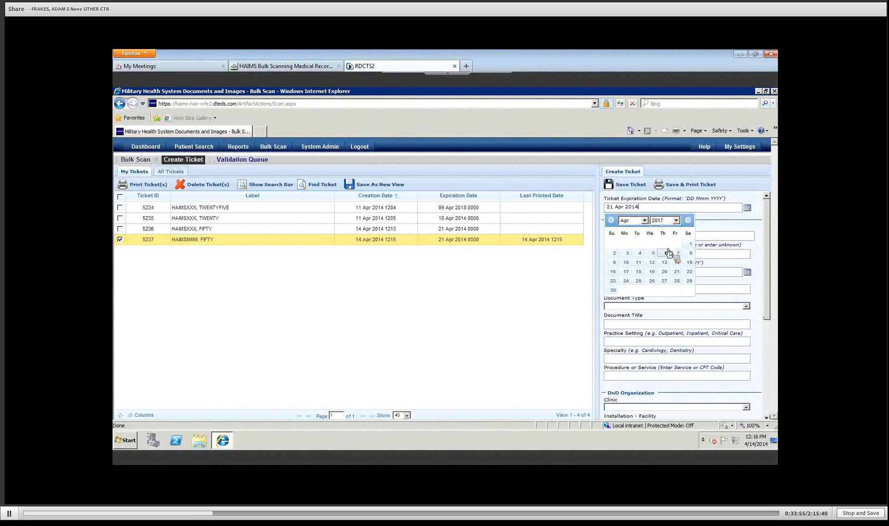
{"action": "left_click", "coordinate": [625, 254]}
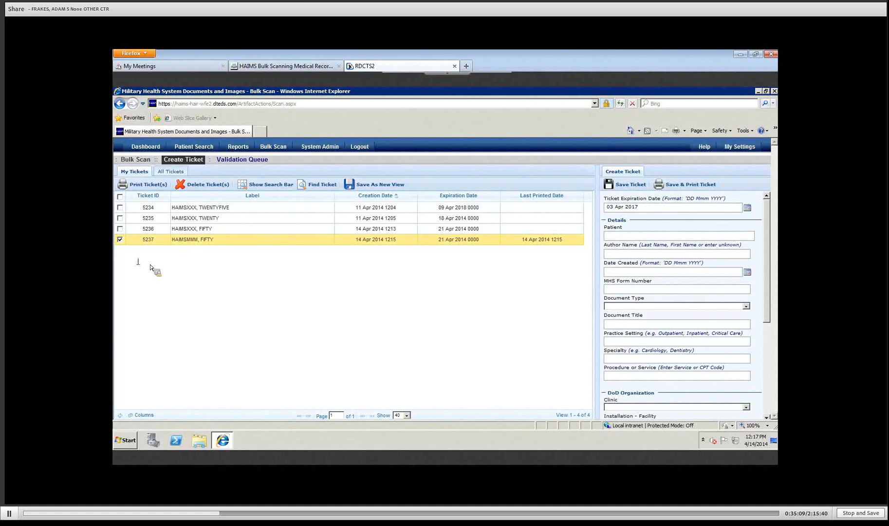
Step: Check the test tickets and delete them, confirming with Yes, so only 5234 remains
{"action": "left_click", "coordinate": [121, 229]}
{"action": "left_click", "coordinate": [120, 218]}
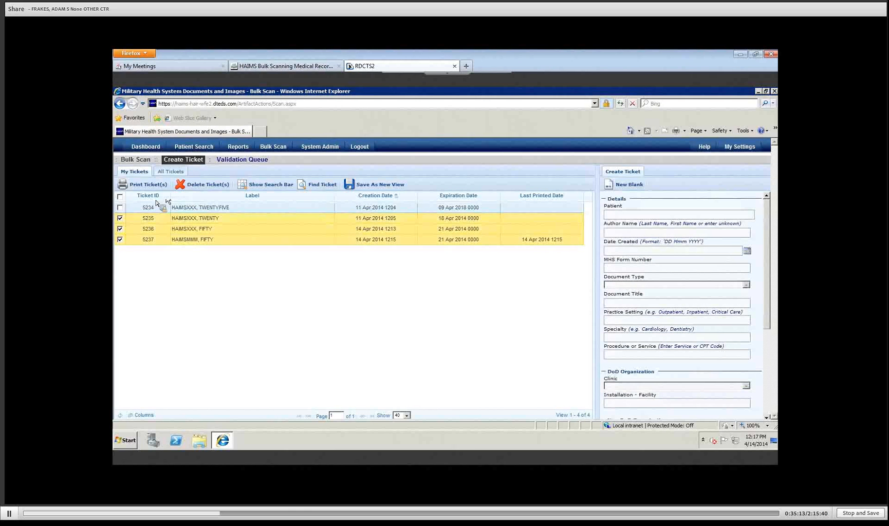
{"action": "left_click", "coordinate": [206, 184]}
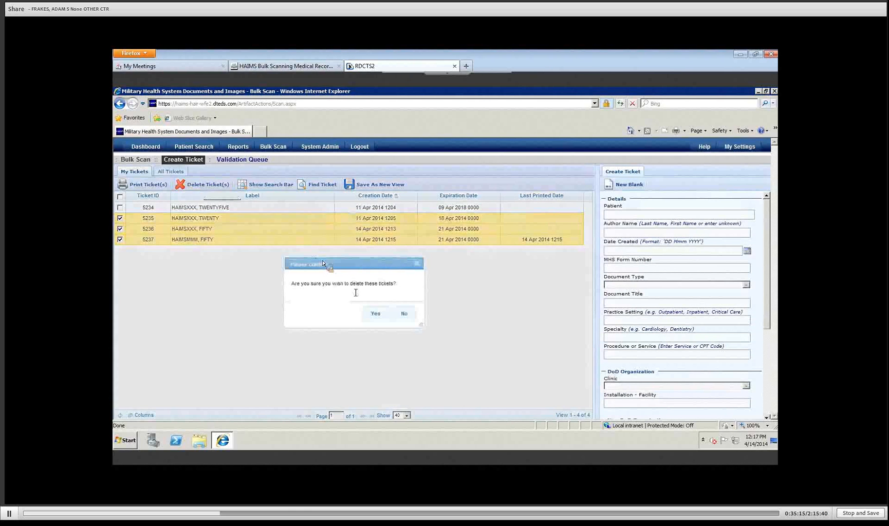
{"action": "left_click", "coordinate": [374, 314]}
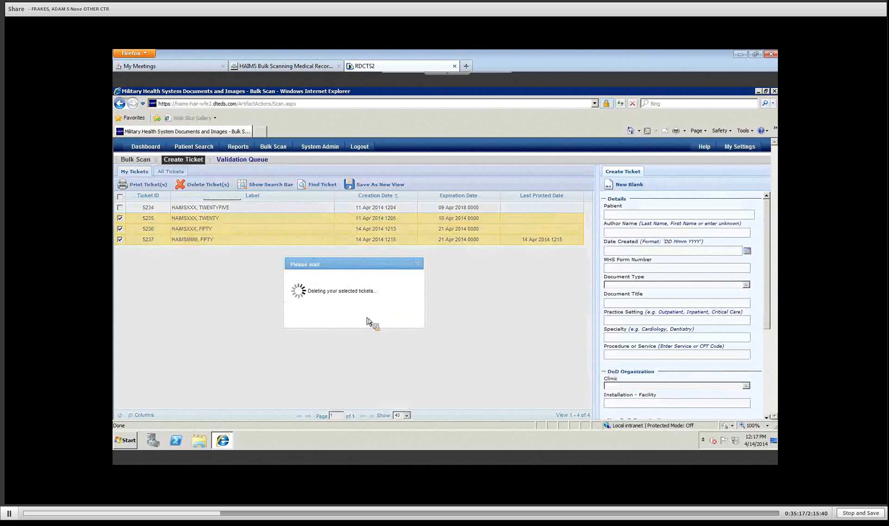
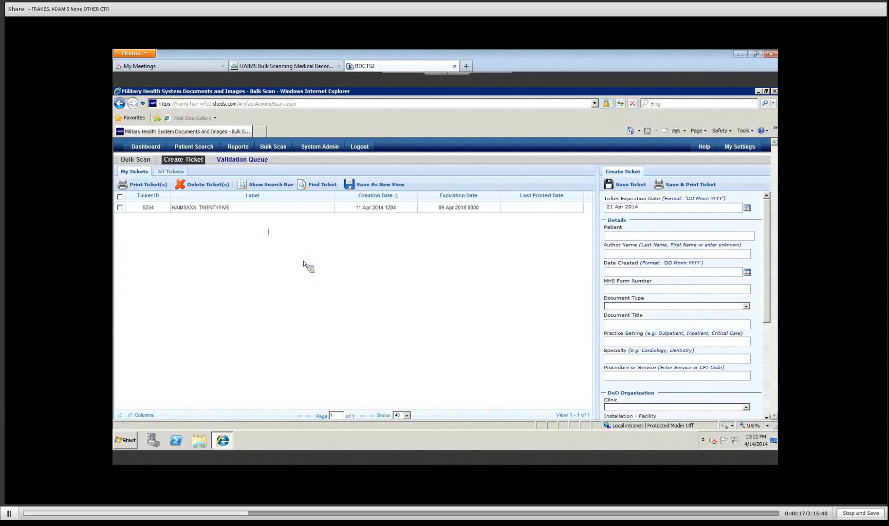
Step: Show the Validation Queue's All Batches list of three 5-page Generic MFD Scan batches
{"action": "left_click", "coordinate": [249, 162]}
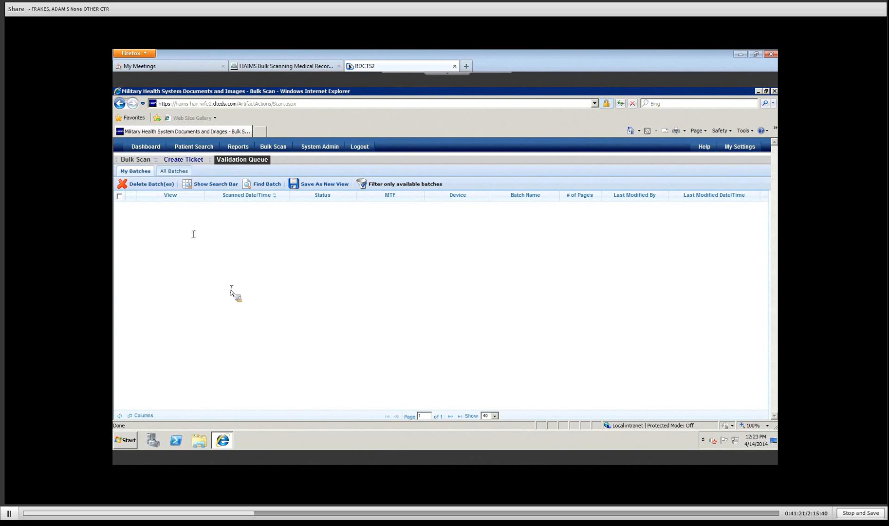
{"action": "left_click", "coordinate": [183, 174]}
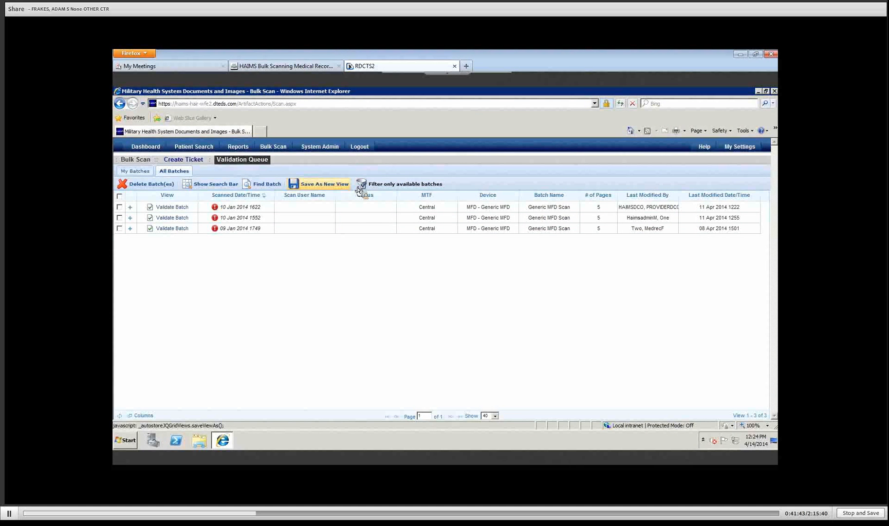
{"action": "left_click", "coordinate": [414, 188]}
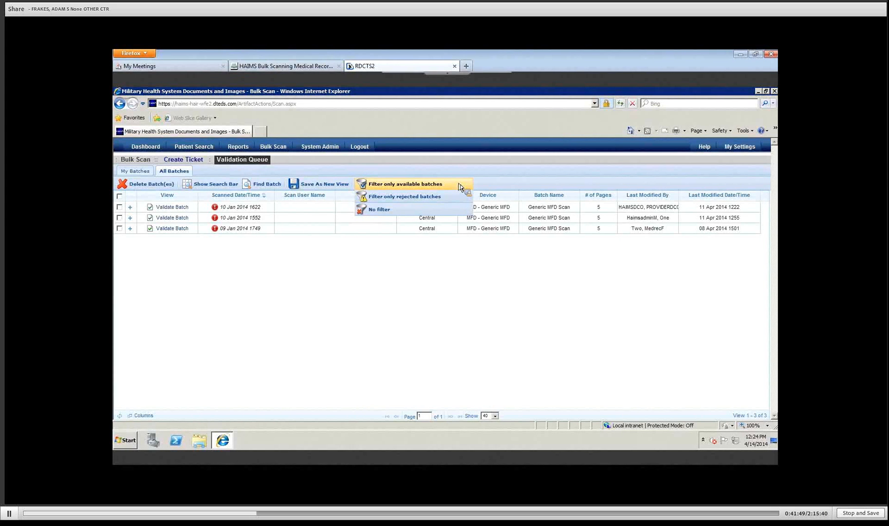
{"action": "left_click", "coordinate": [459, 187]}
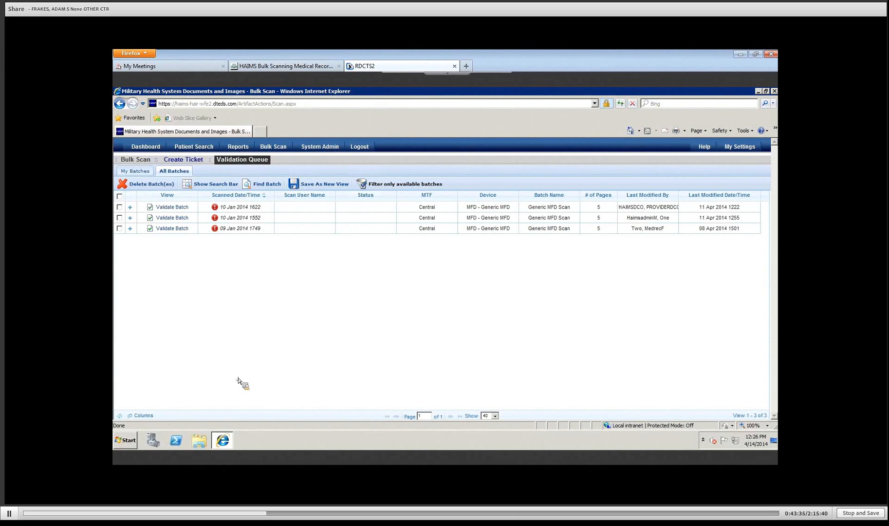
Step: Hide the Scan User Name column from the batch list through the Columns selector
{"action": "left_click", "coordinate": [140, 417]}
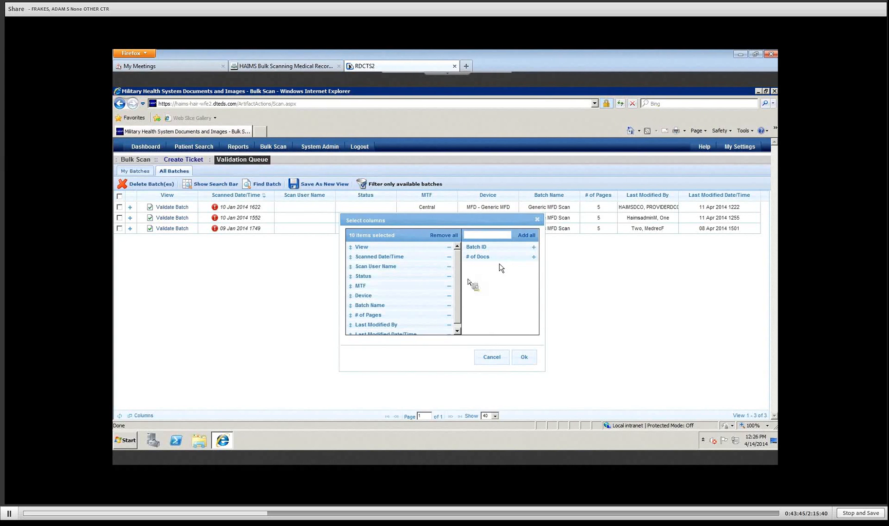
{"action": "left_click", "coordinate": [449, 267]}
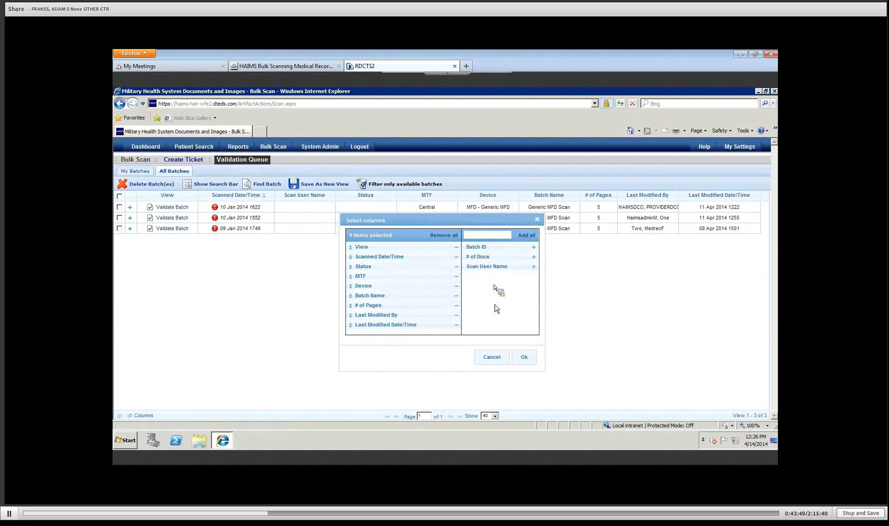
{"action": "left_click", "coordinate": [523, 357]}
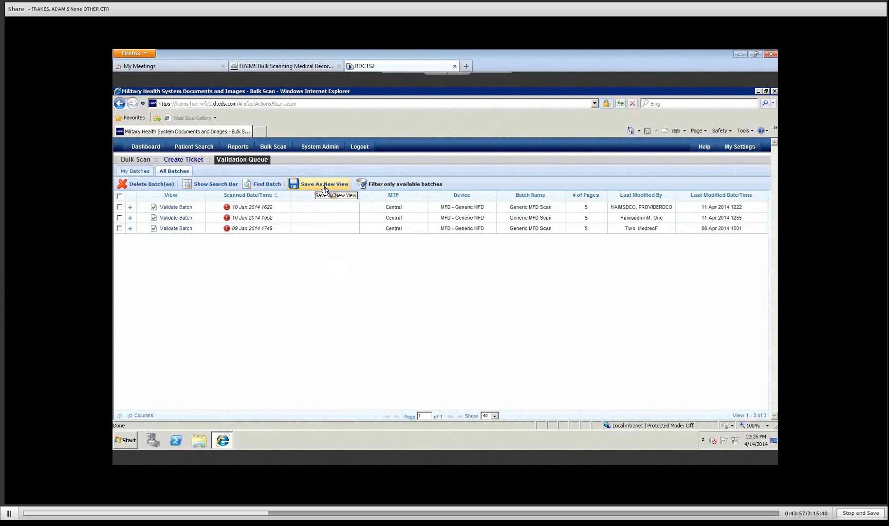
{"action": "left_click", "coordinate": [221, 184]}
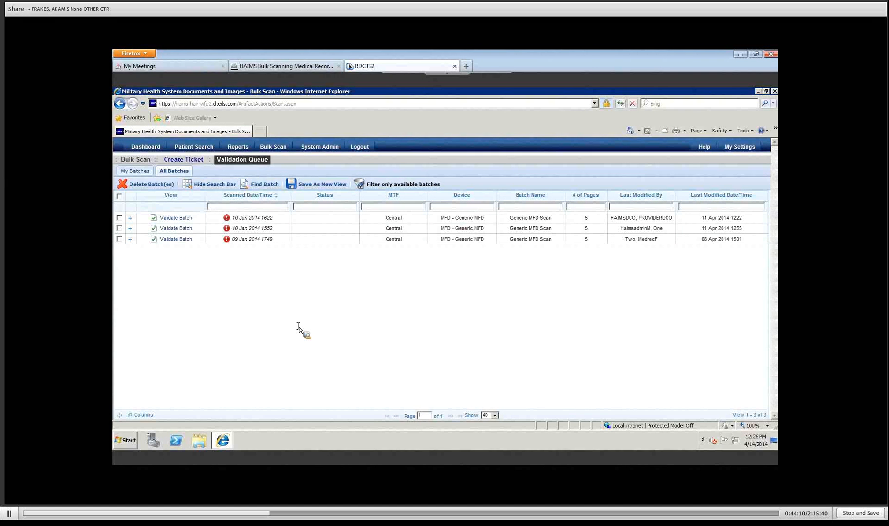
{"action": "type", "text": "1552"}
{"action": "key", "text": "Return"}
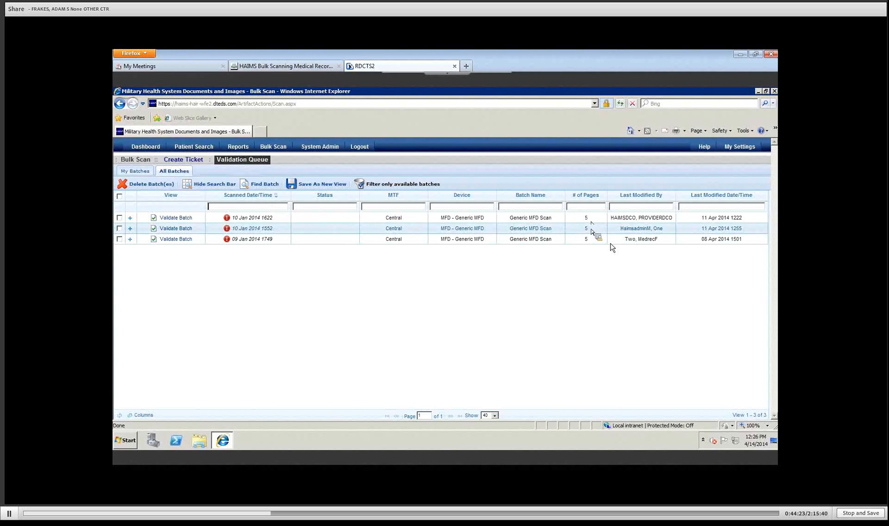
{"action": "left_click", "coordinate": [217, 184]}
{"action": "mouse_move", "coordinate": [392, 188]}
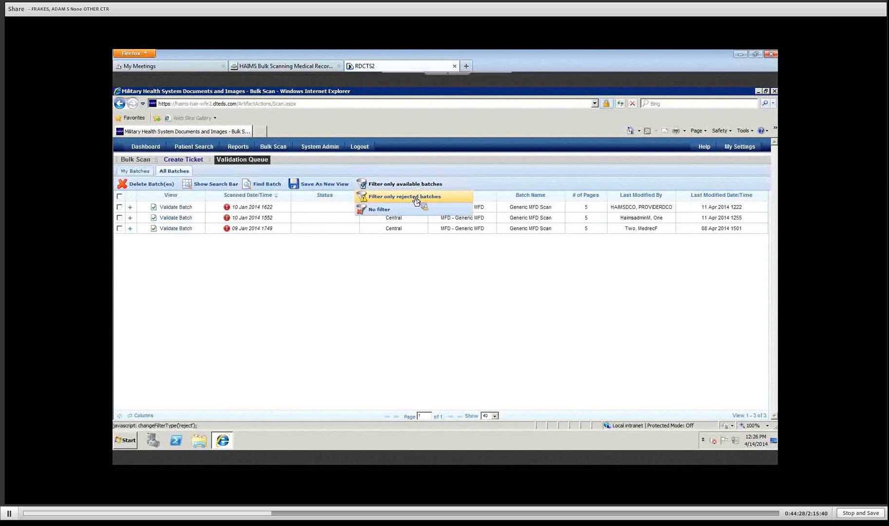
Step: Filter the queue to rejected batches only, giving 271 batches over 7 pages
{"action": "left_click", "coordinate": [415, 200]}
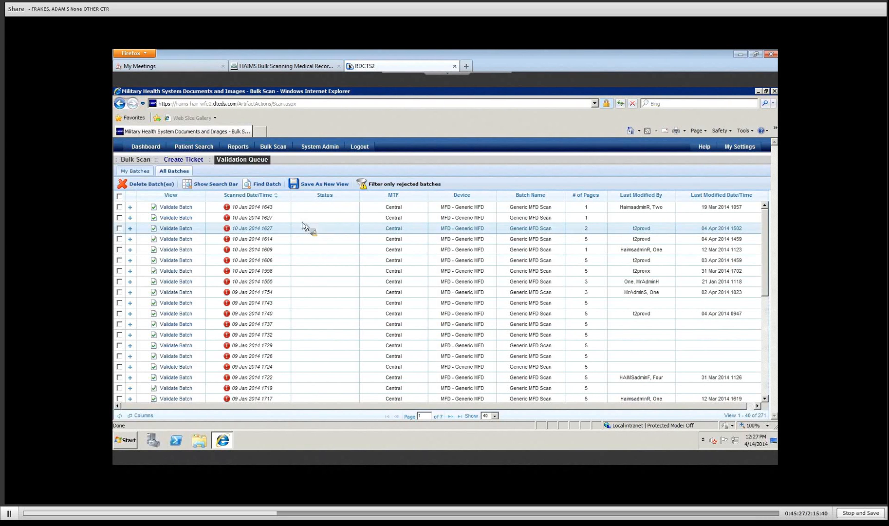
Step: Show the search bar, try a user ID in Last Modified By, then clear it
{"action": "left_click", "coordinate": [219, 184]}
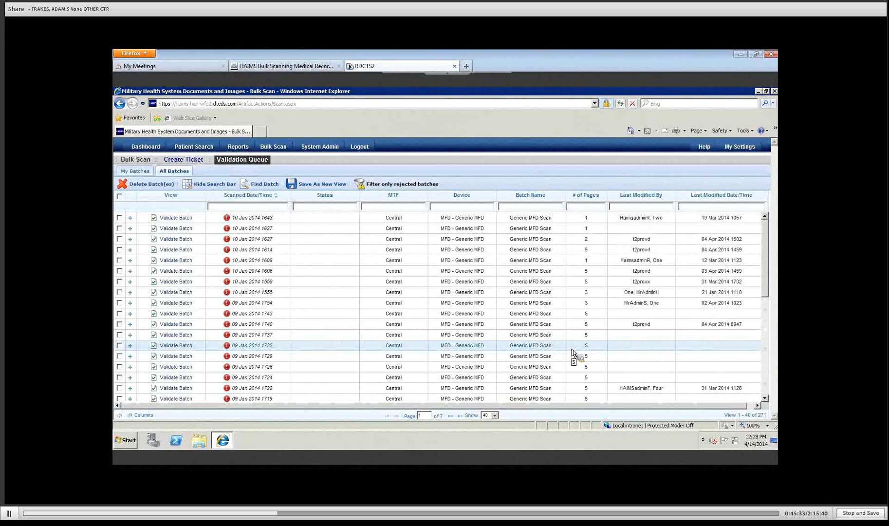
{"action": "type", "text": "t2provd"}
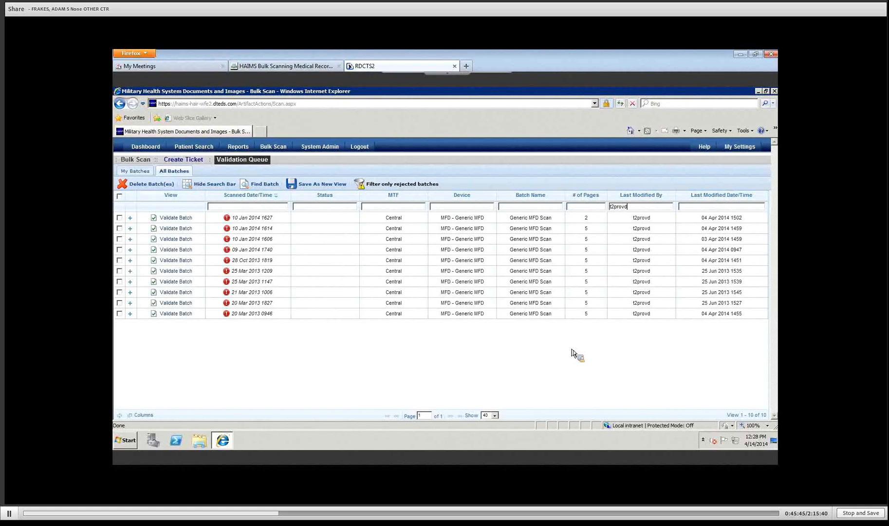
{"action": "key", "text": "BackSpace"}
{"action": "key", "text": "BackSpace"}
{"action": "key", "text": "BackSpace"}
{"action": "key", "text": "BackSpace"}
{"action": "key", "text": "BackSpace"}
{"action": "key", "text": "BackSpace"}
{"action": "key", "text": "BackSpace"}
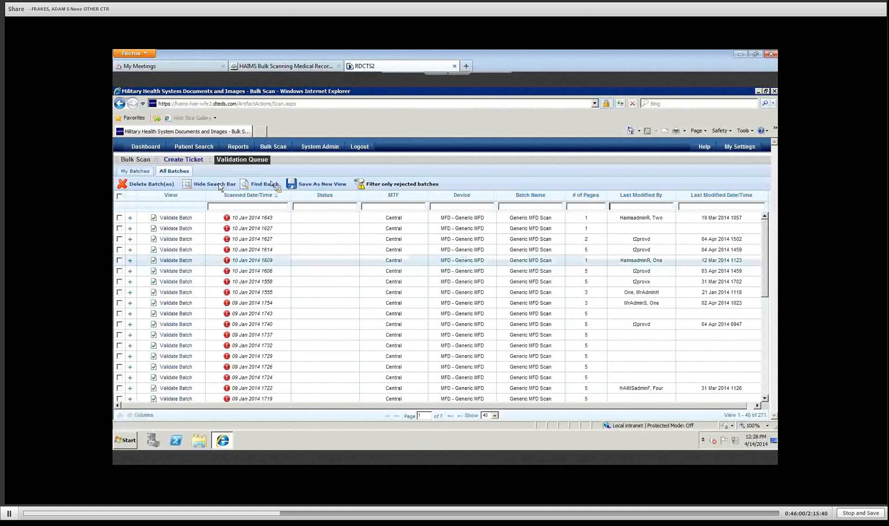
{"action": "left_click", "coordinate": [396, 185]}
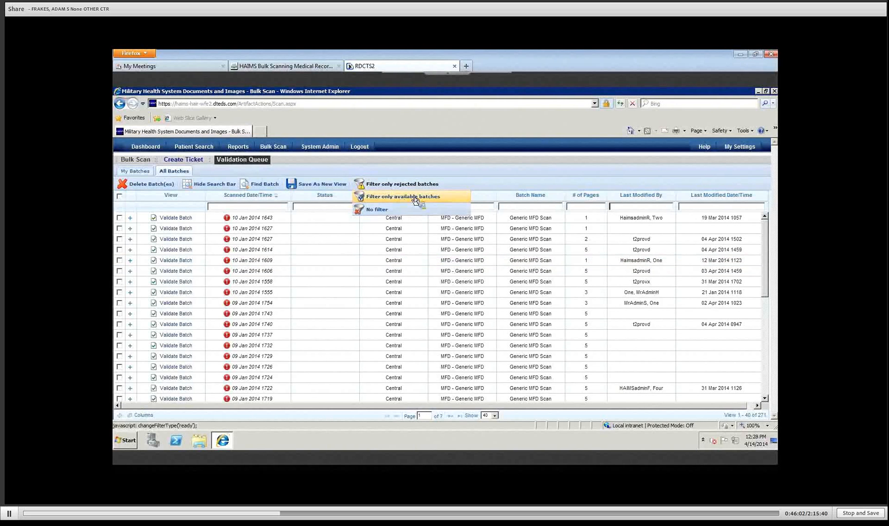
{"action": "left_click", "coordinate": [414, 197]}
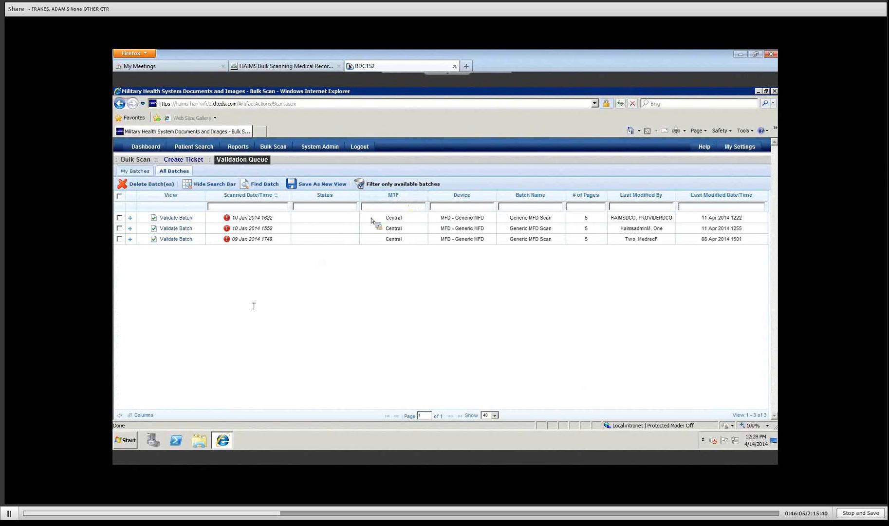
{"action": "left_click", "coordinate": [214, 186]}
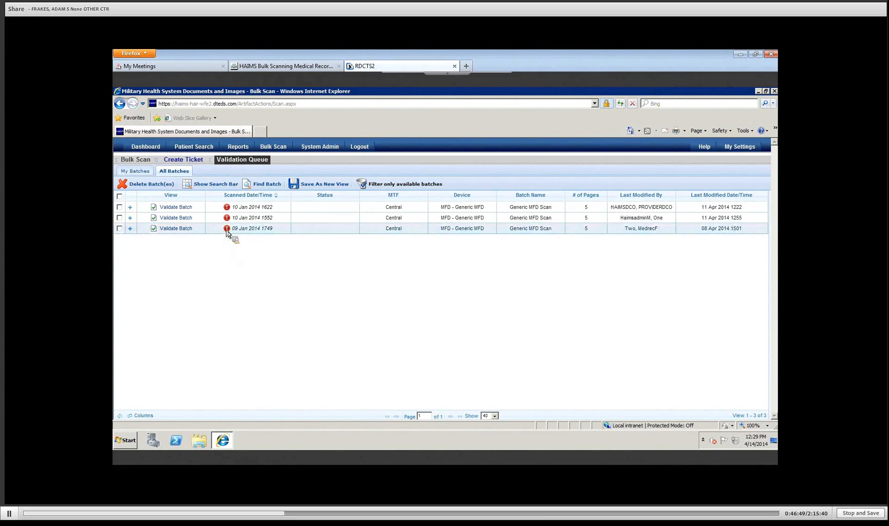
{"action": "mouse_move", "coordinate": [227, 230]}
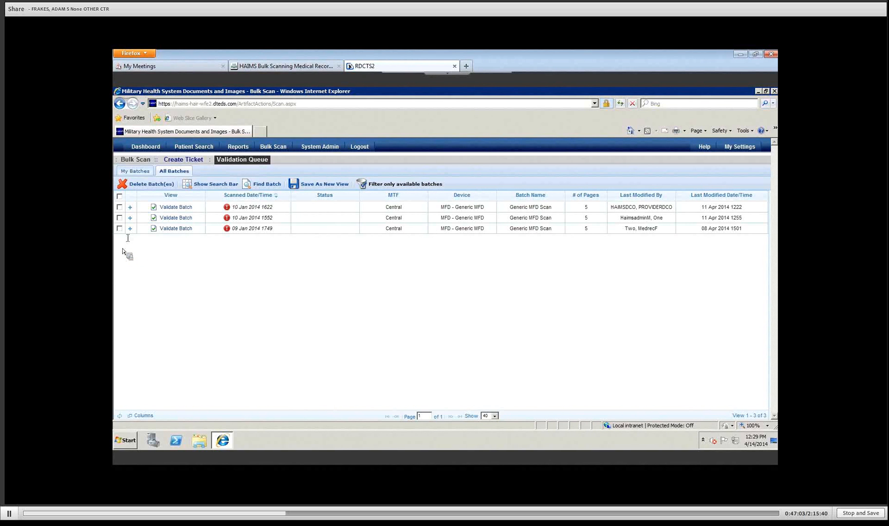
Step: Expand the 10 Jan 2014 1552 batch to reveal its on-hold Assessment document
{"action": "left_click", "coordinate": [130, 218]}
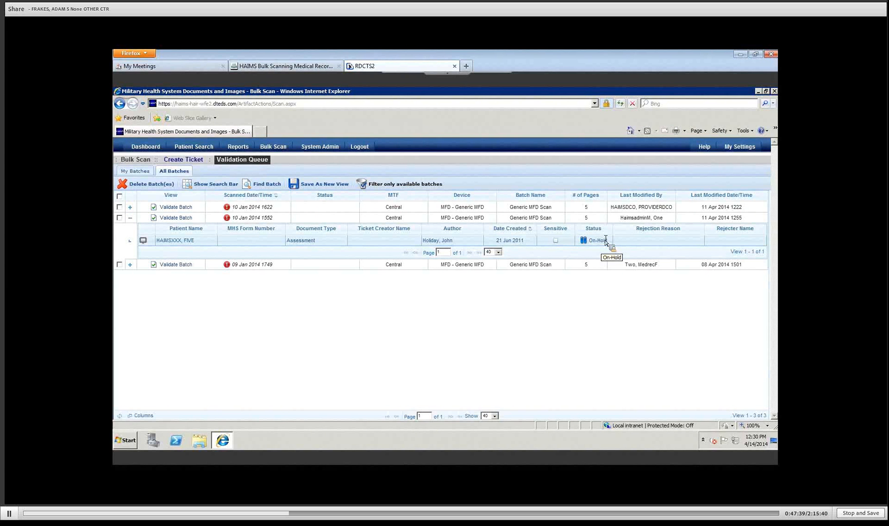
Step: Preview the on-hold Assessment document and page down through its scanned clinical record pages
{"action": "left_click", "coordinate": [143, 240]}
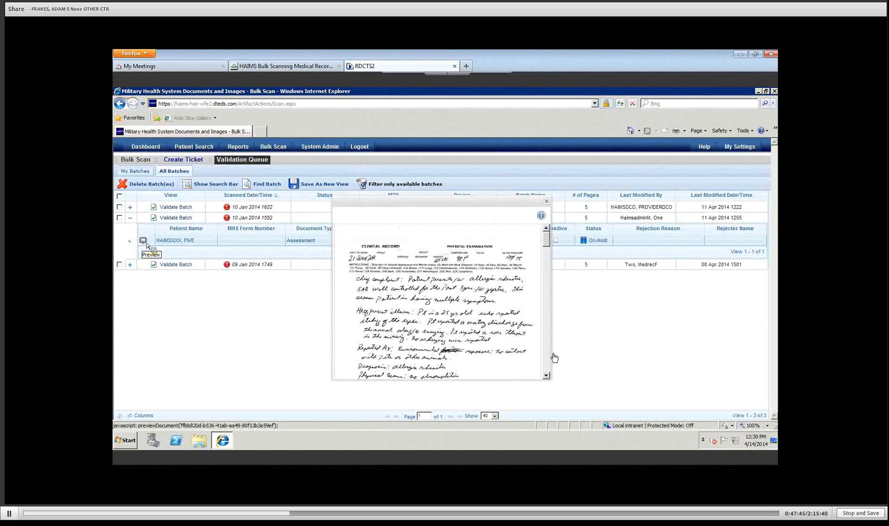
{"action": "left_click", "coordinate": [545, 366]}
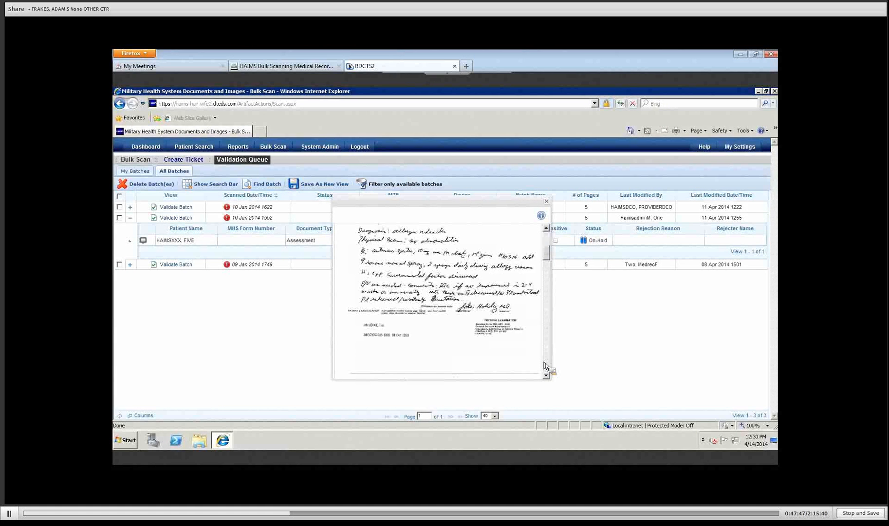
{"action": "left_click", "coordinate": [545, 366]}
{"action": "left_click", "coordinate": [546, 367]}
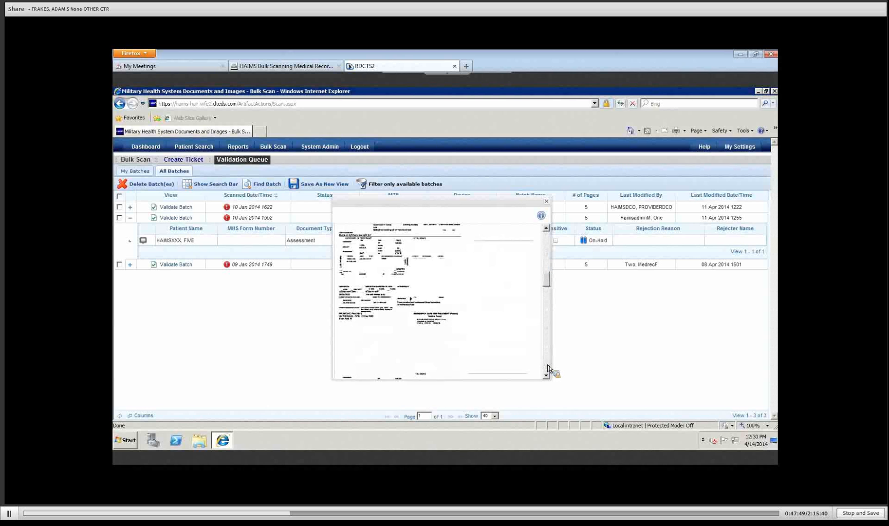
{"action": "left_click", "coordinate": [546, 368]}
{"action": "left_click", "coordinate": [546, 368]}
{"action": "left_click", "coordinate": [545, 368]}
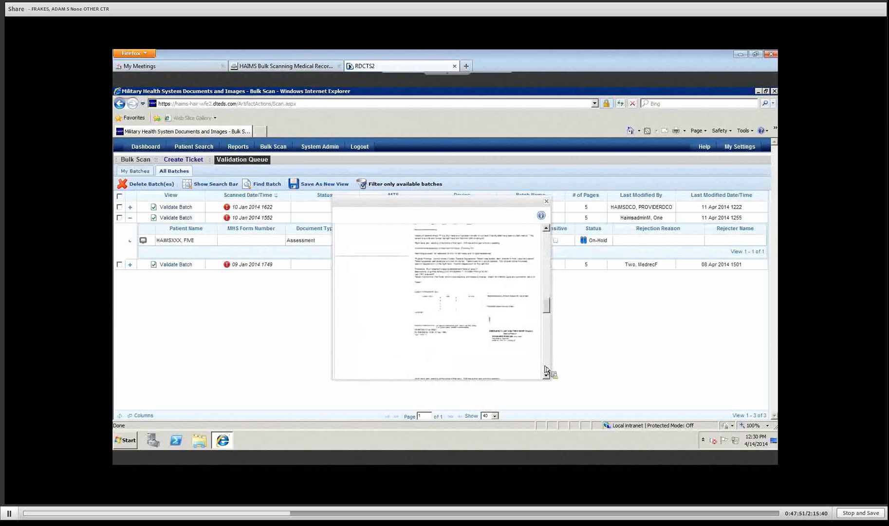
{"action": "left_click", "coordinate": [545, 369]}
{"action": "left_click", "coordinate": [545, 368]}
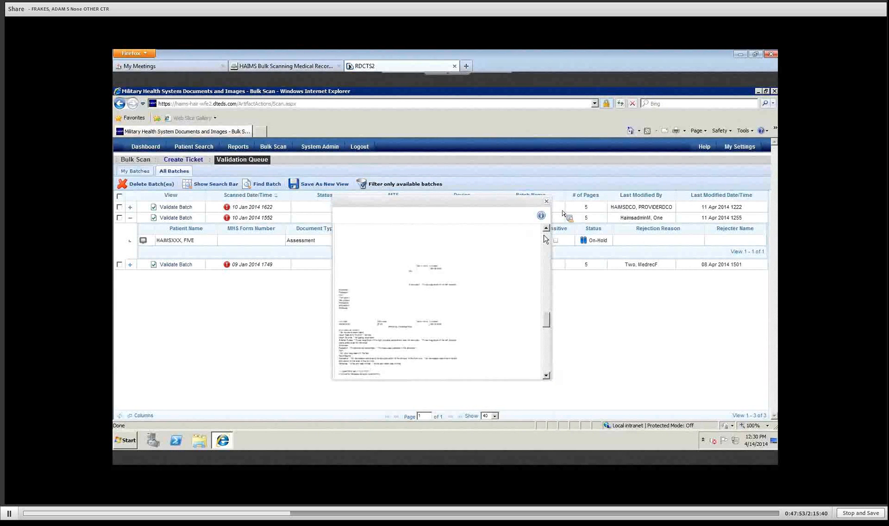
Step: Close the preview and collapse the 10 Jan 2014 1552 batch row again
{"action": "left_click", "coordinate": [547, 202]}
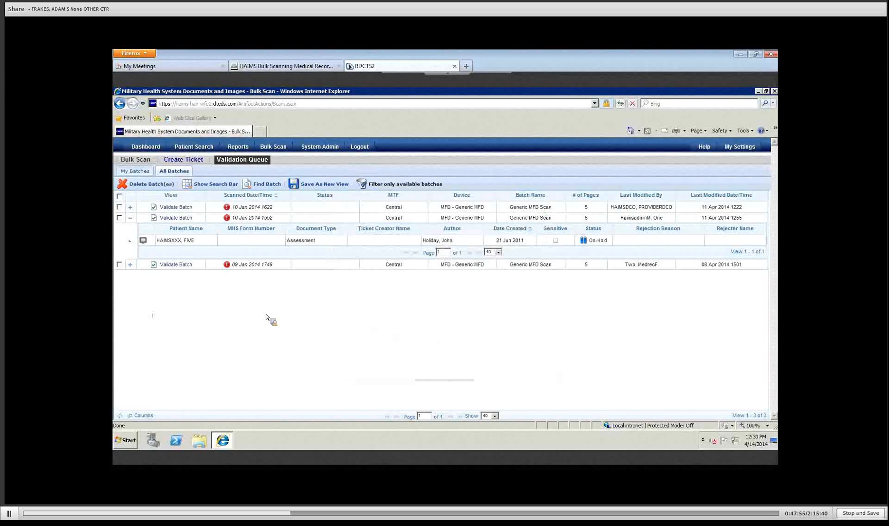
{"action": "left_click", "coordinate": [130, 218]}
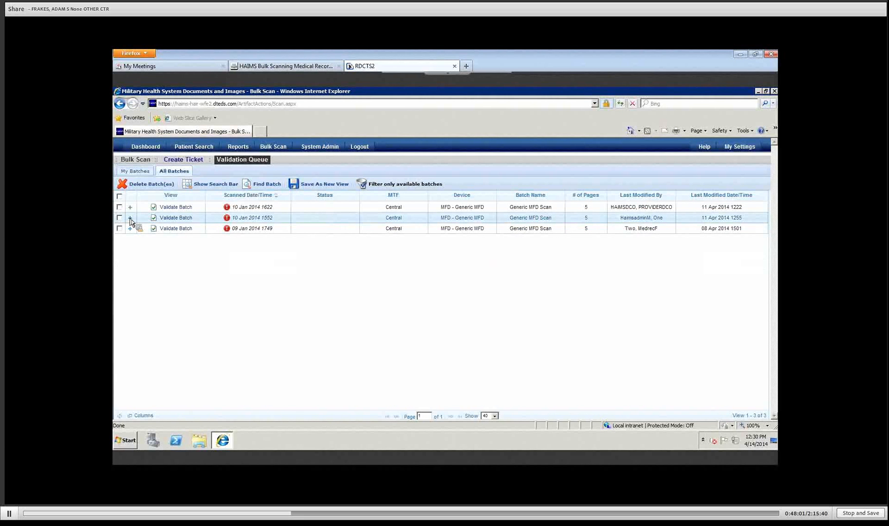
Step: Check out the 10 Jan 2014 1552 batch for validation, showing the held SF 506 Physical Exam Assessment
{"action": "left_click", "coordinate": [179, 221]}
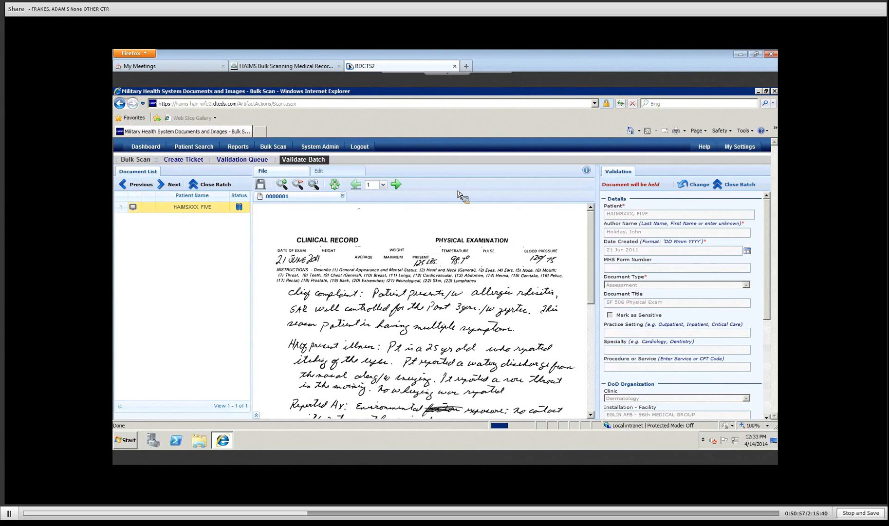
Step: Check the document's pages in the page-number dropdown
{"action": "left_click", "coordinate": [383, 185]}
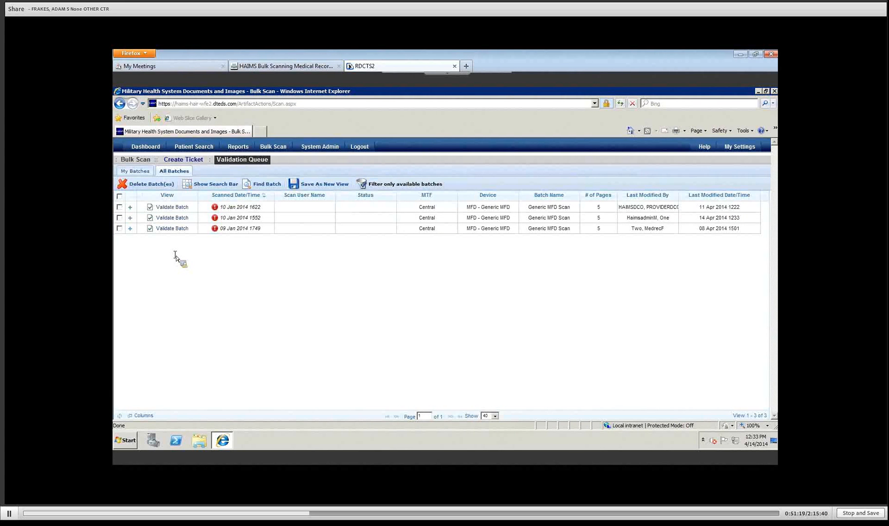
Step: Check out the 10 Jan 2014 1552 batch again, redisplaying the held SF 506 Assessment
{"action": "left_click", "coordinate": [166, 219]}
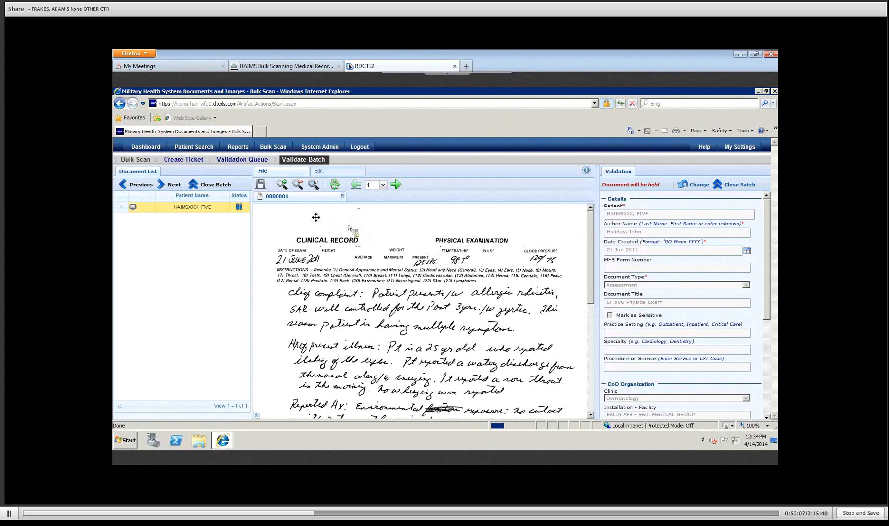
Step: Zoom in on the handwritten 21 JUNE 2011 exam date, then best-fit the first page
{"action": "left_click", "coordinate": [282, 189]}
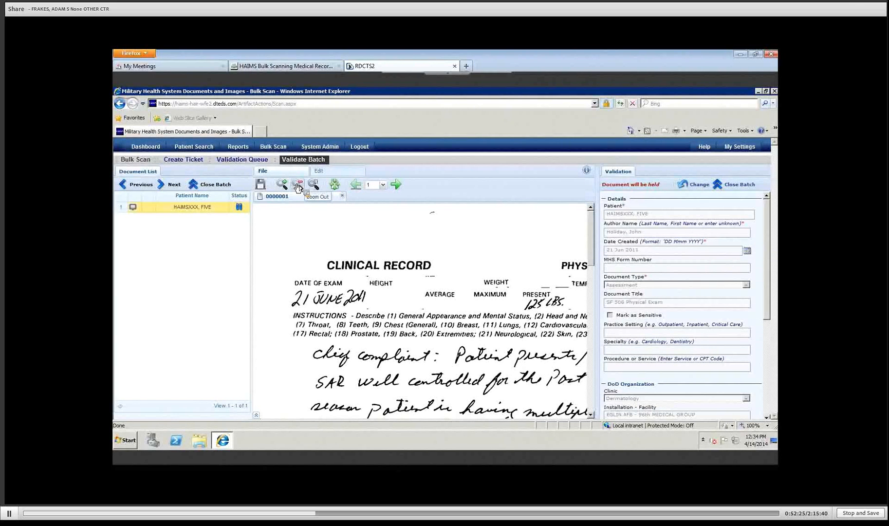
{"action": "left_click", "coordinate": [298, 186]}
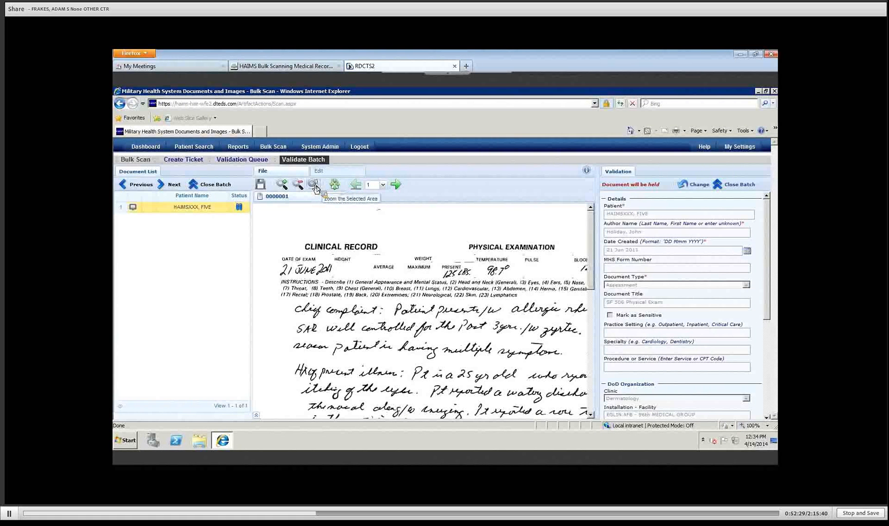
{"action": "left_click", "coordinate": [315, 187]}
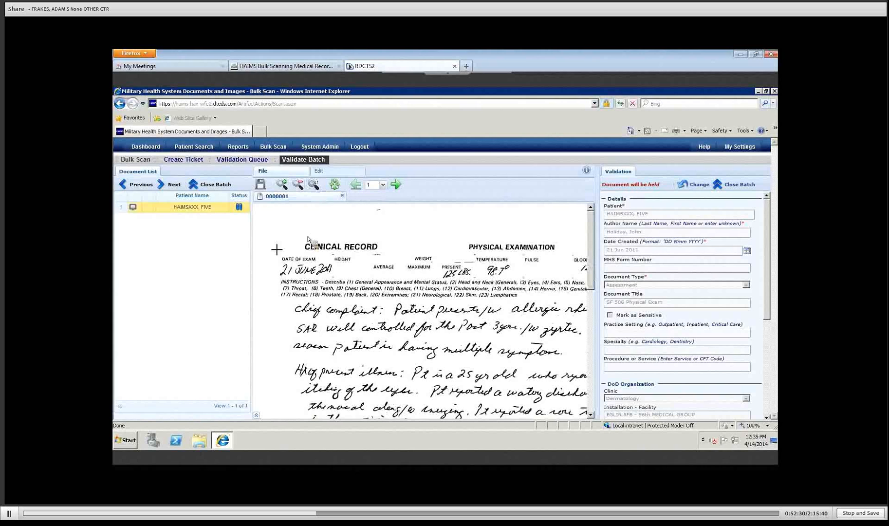
{"action": "left_click_drag", "start_coordinate": [277, 241], "coordinate": [330, 277]}
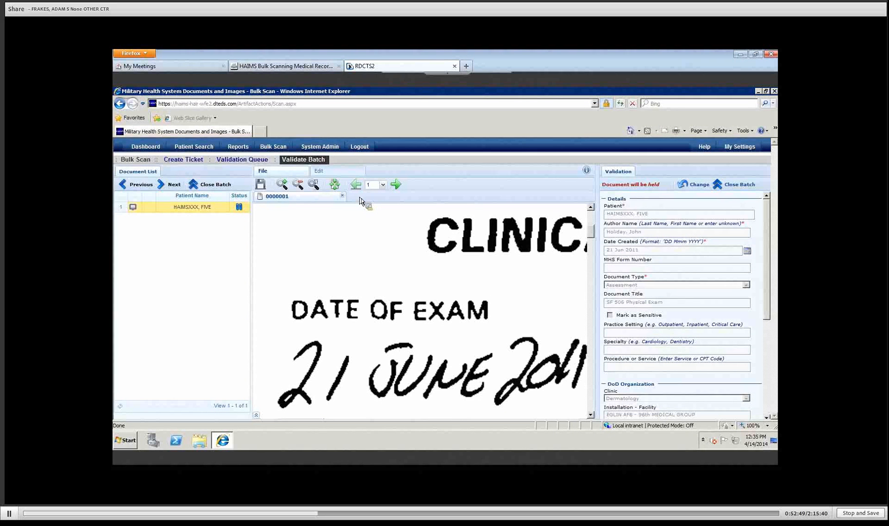
{"action": "left_click", "coordinate": [335, 190]}
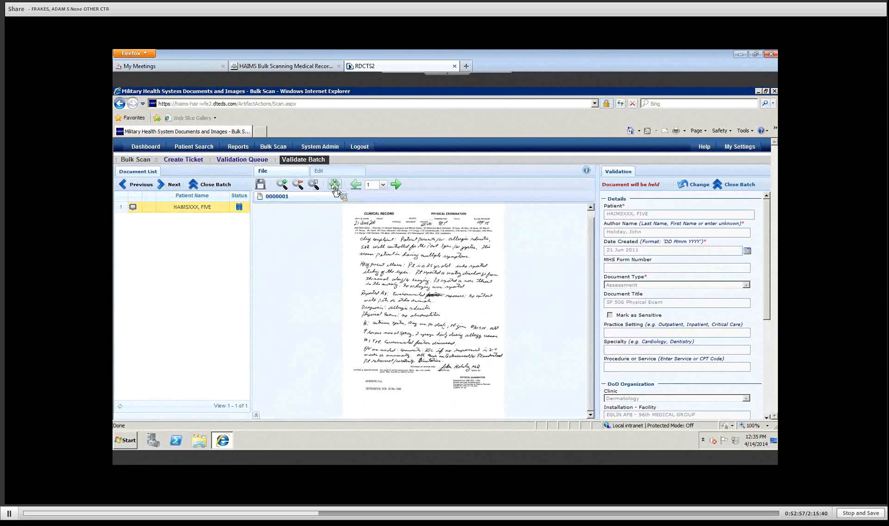
{"action": "left_click", "coordinate": [383, 185]}
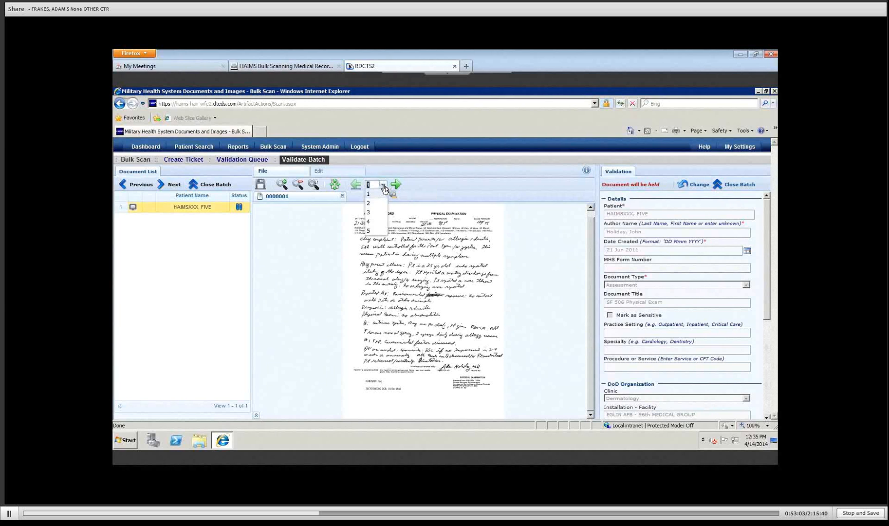
{"action": "left_click", "coordinate": [377, 205]}
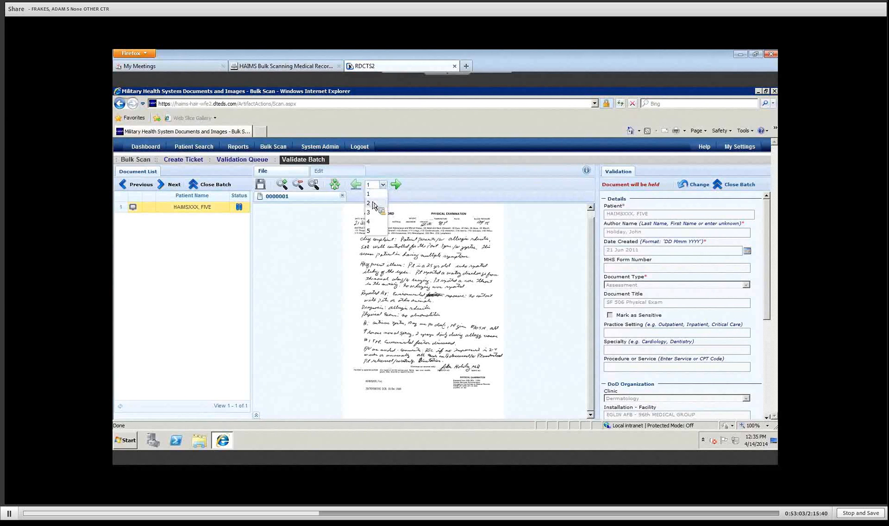
{"action": "left_click", "coordinate": [397, 187]}
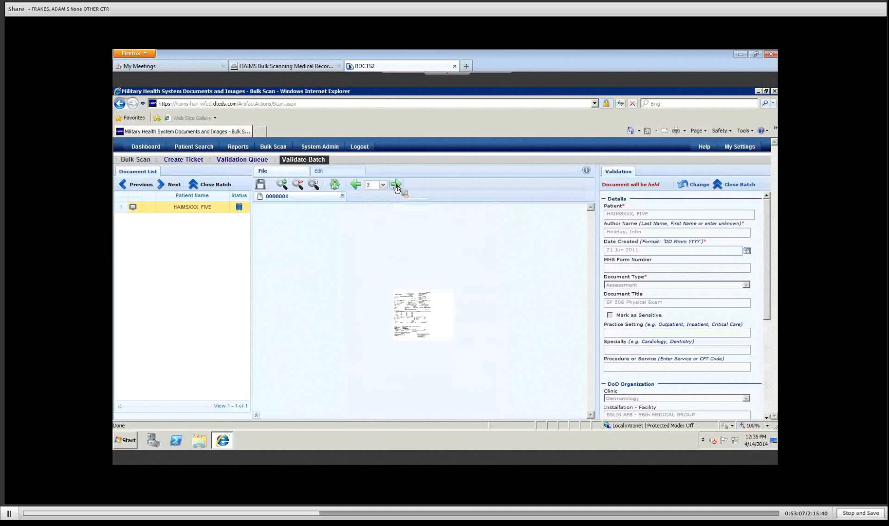
{"action": "left_click", "coordinate": [397, 187]}
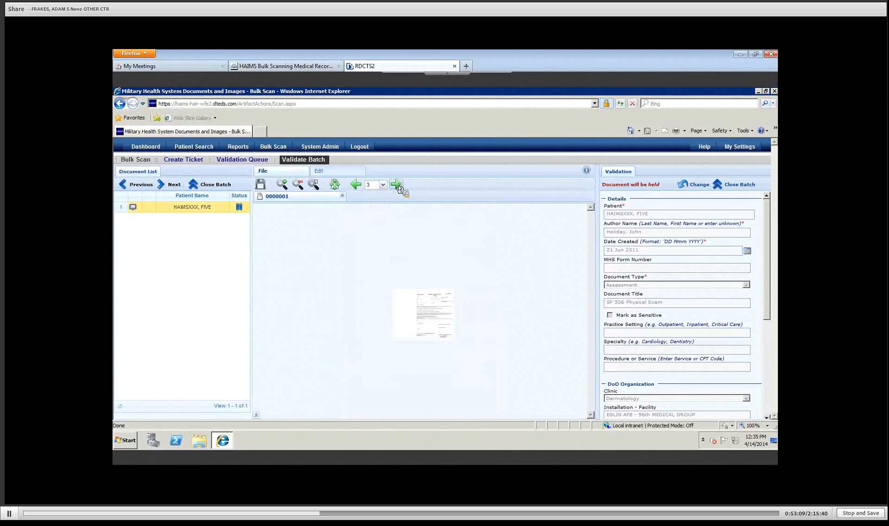
{"action": "left_click", "coordinate": [397, 187]}
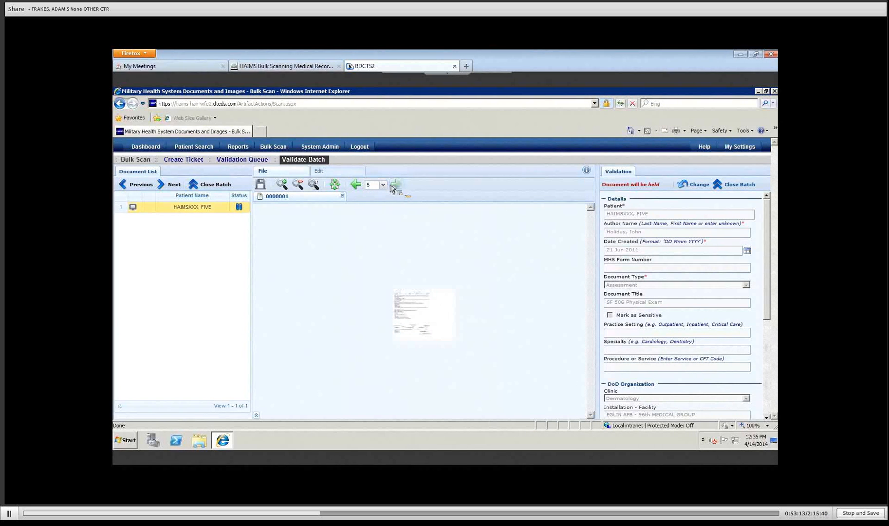
{"action": "left_click", "coordinate": [383, 185]}
{"action": "left_click", "coordinate": [374, 194]}
Step: Enlarge the first page twice and bring up the document editing tools
{"action": "left_click", "coordinate": [279, 189]}
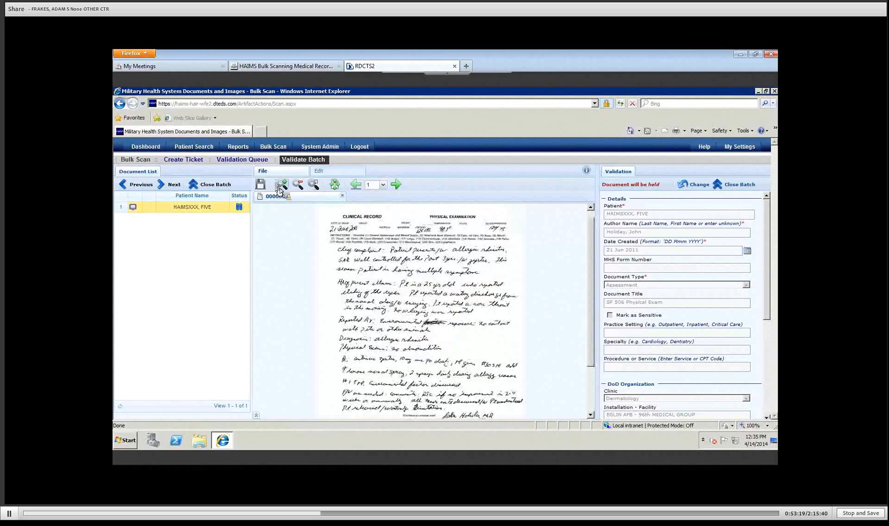
{"action": "left_click", "coordinate": [279, 189]}
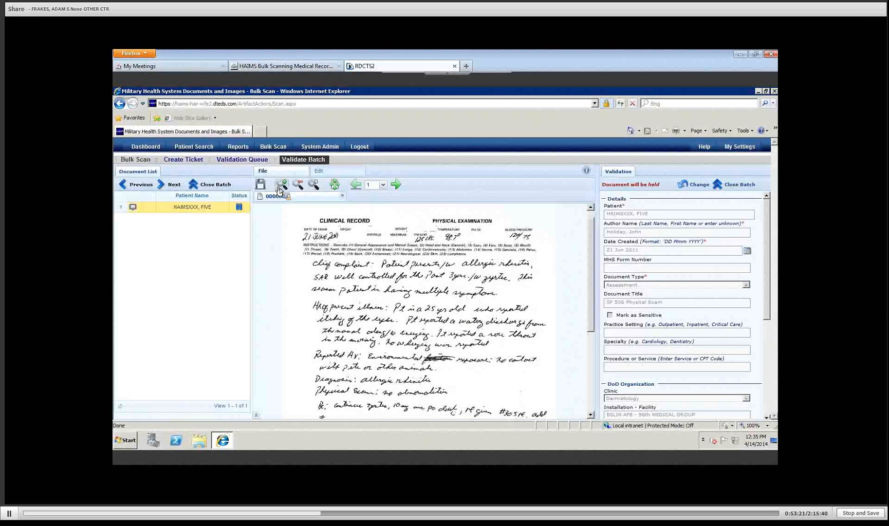
{"action": "left_click", "coordinate": [341, 174]}
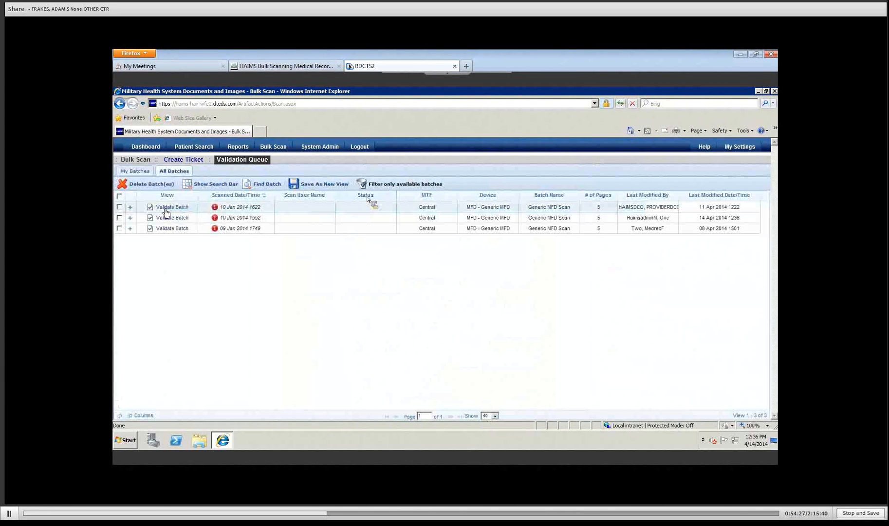
Step: Open the first batch for validation and show its Edit tools
{"action": "left_click", "coordinate": [171, 222]}
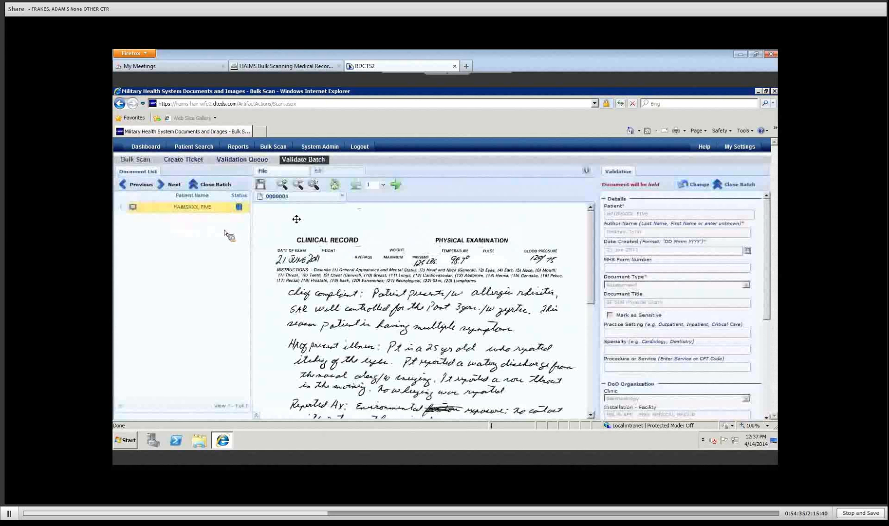
{"action": "left_click", "coordinate": [340, 173]}
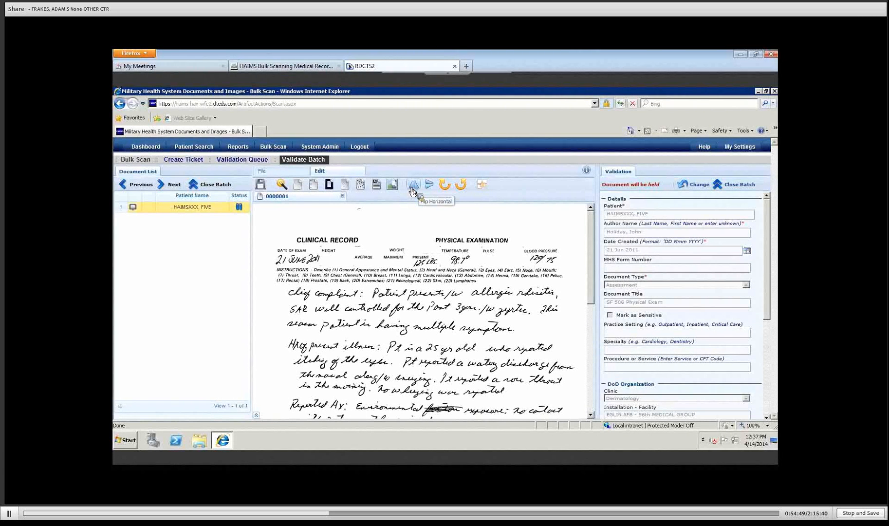
Step: Rotate the clinical record page clockwise four quarter turns, back to upright
{"action": "left_click", "coordinate": [443, 190]}
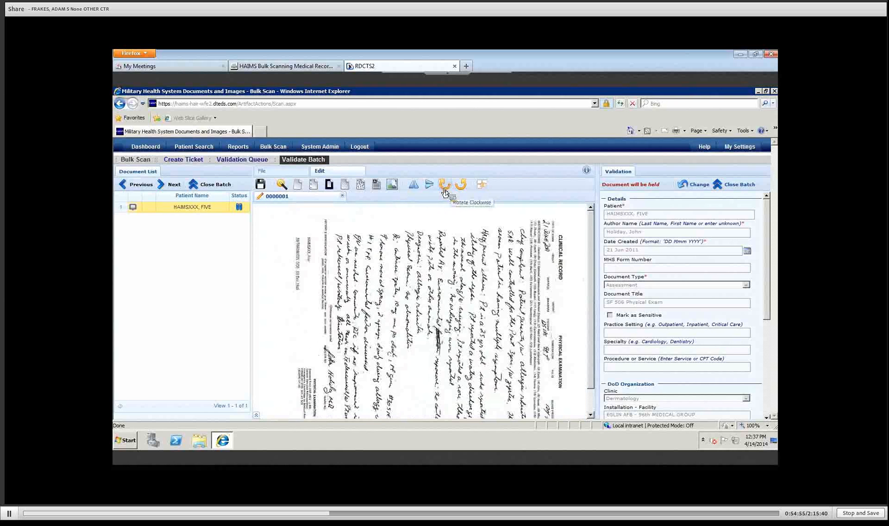
{"action": "left_click", "coordinate": [444, 190]}
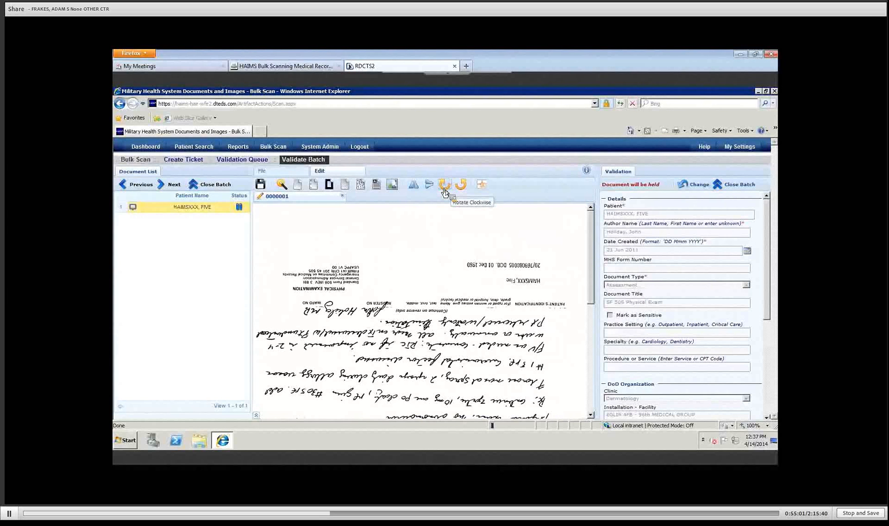
{"action": "left_click", "coordinate": [444, 190]}
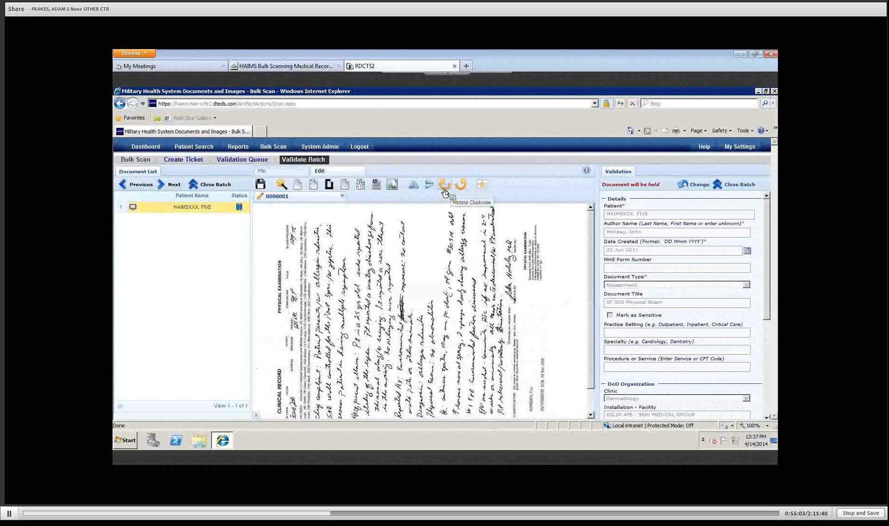
{"action": "left_click", "coordinate": [445, 190]}
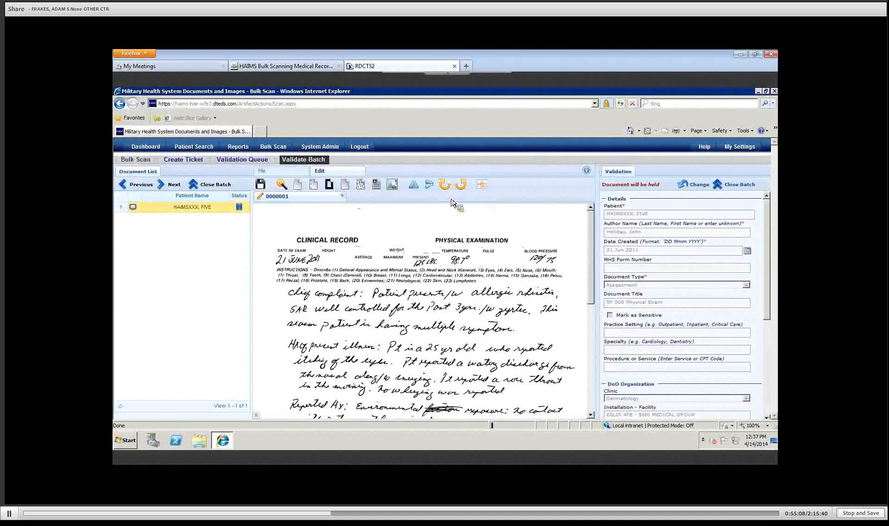
Step: In Rearrange or Delete Pages, move the fifth page earlier in the document
{"action": "left_click", "coordinate": [483, 186]}
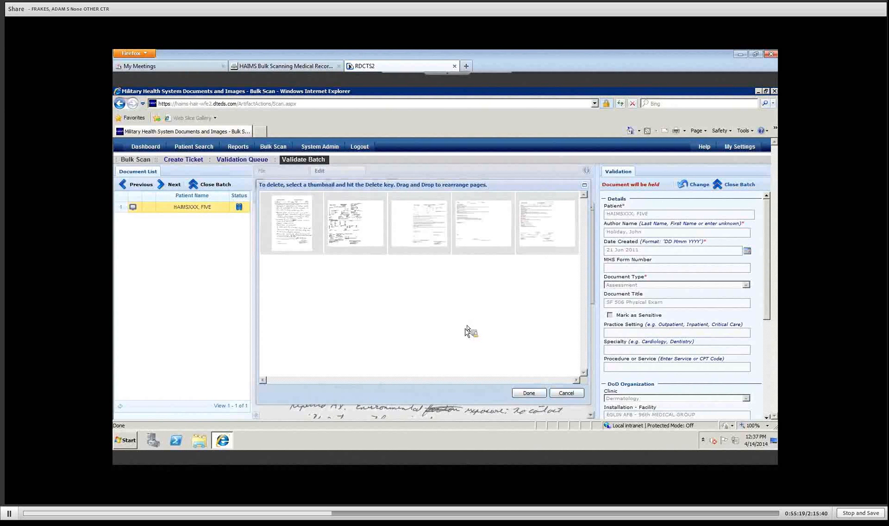
{"action": "left_click", "coordinate": [549, 243]}
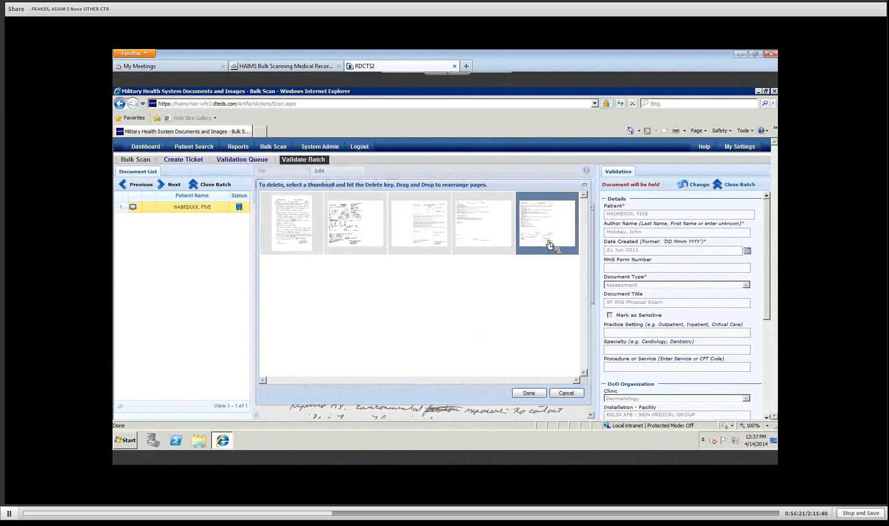
{"action": "left_click_drag", "start_coordinate": [549, 243], "coordinate": [374, 250]}
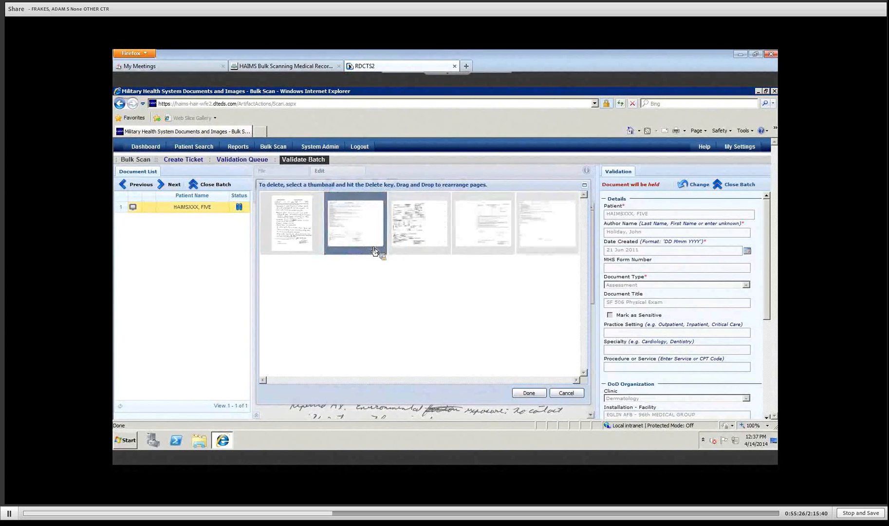
{"action": "left_click", "coordinate": [364, 283]}
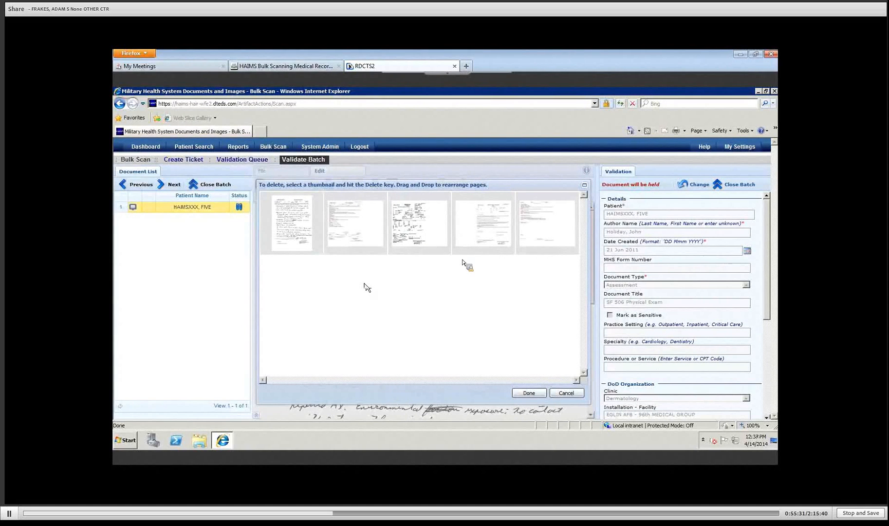
Step: Mark the fourth page for deletion and apply the page changes
{"action": "left_click", "coordinate": [484, 238]}
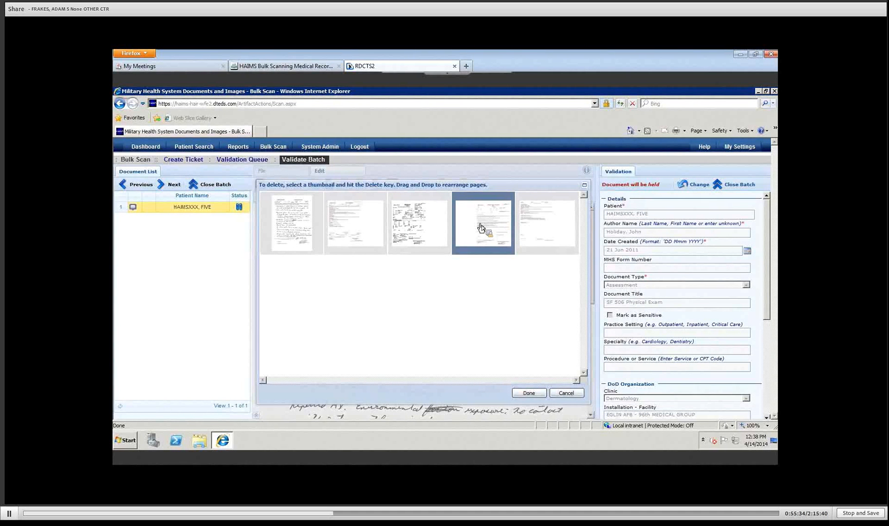
{"action": "left_click_drag", "start_coordinate": [481, 228], "coordinate": [478, 309]}
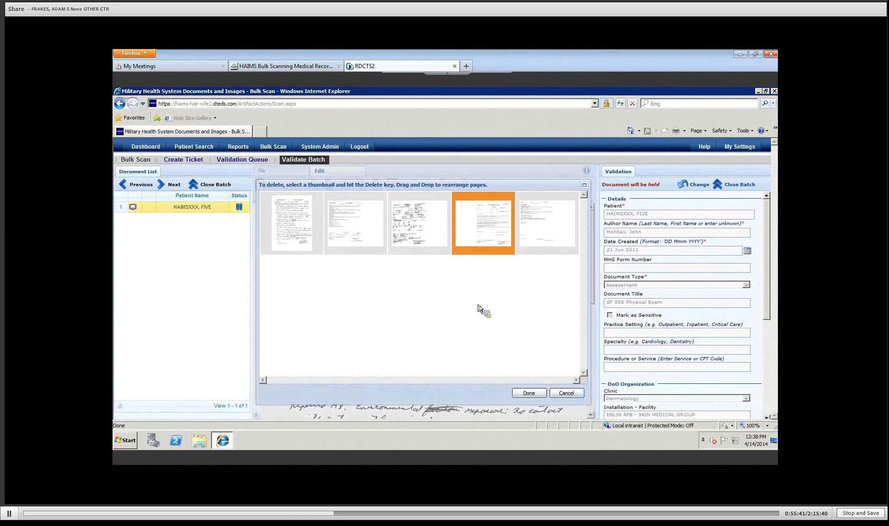
{"action": "key", "text": "Delete"}
{"action": "left_click", "coordinate": [529, 393]}
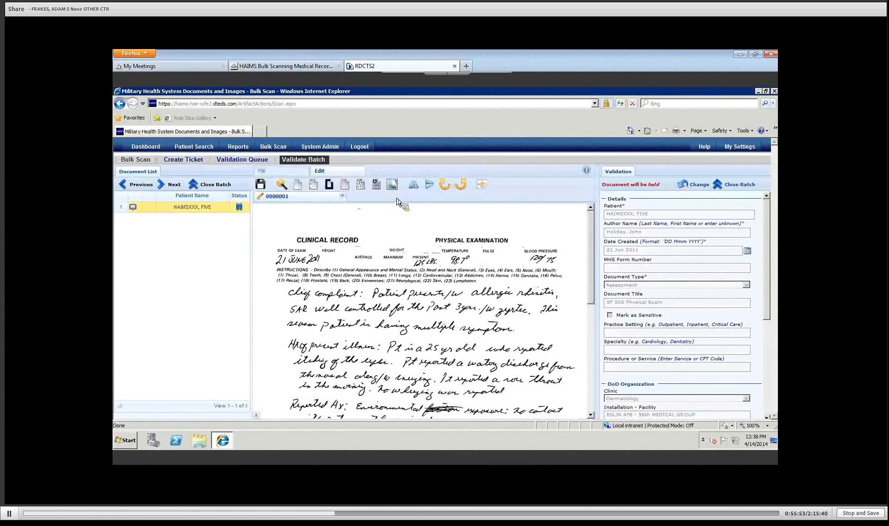
Step: Save the reordered pages of the physical exam document
{"action": "left_click", "coordinate": [260, 185]}
Step: Return to the Validation Queue and reopen the batch with Validate Batch
{"action": "left_click", "coordinate": [237, 161]}
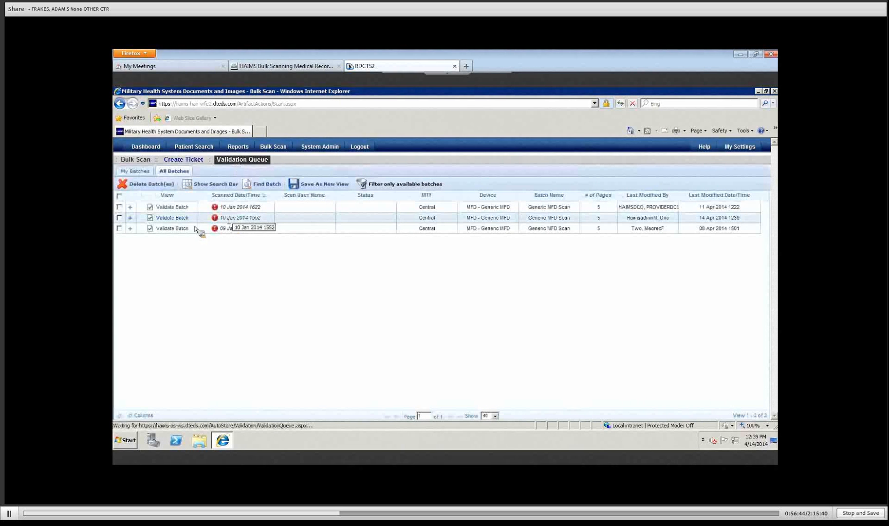
{"action": "left_click", "coordinate": [173, 218]}
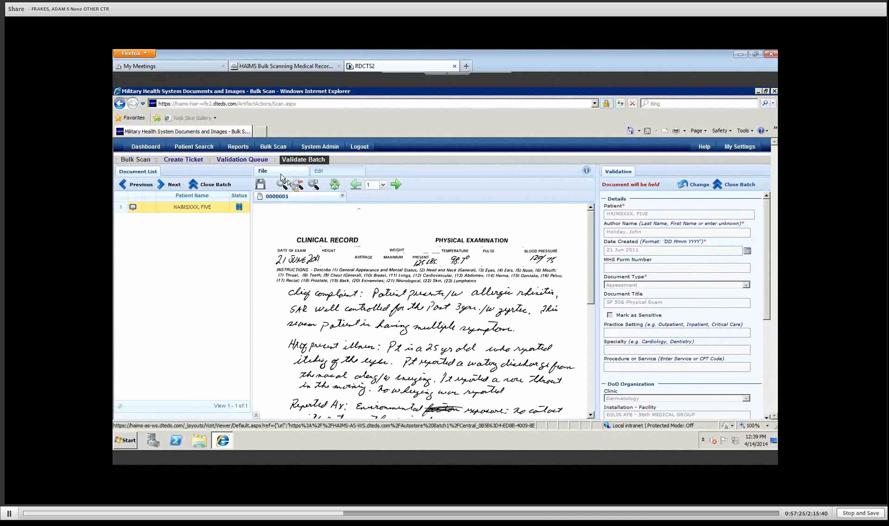
Step: Show the Edit tools and click Change in the Validation panel to unlock the document
{"action": "left_click", "coordinate": [330, 174]}
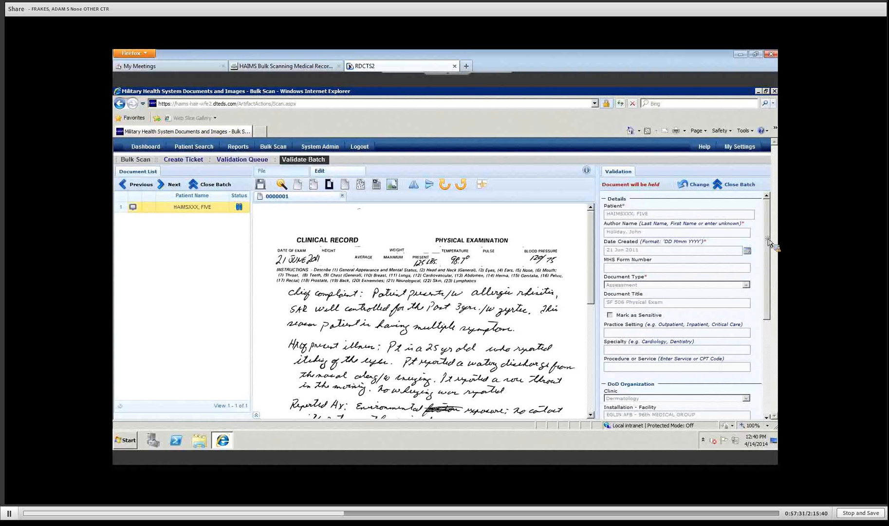
{"action": "mouse_move", "coordinate": [768, 242]}
{"action": "left_mouse_down"}
{"action": "mouse_move", "coordinate": [769, 397]}
{"action": "mouse_move", "coordinate": [783, 327]}
{"action": "mouse_move", "coordinate": [772, 224]}
{"action": "left_mouse_up"}
{"action": "left_click", "coordinate": [695, 190]}
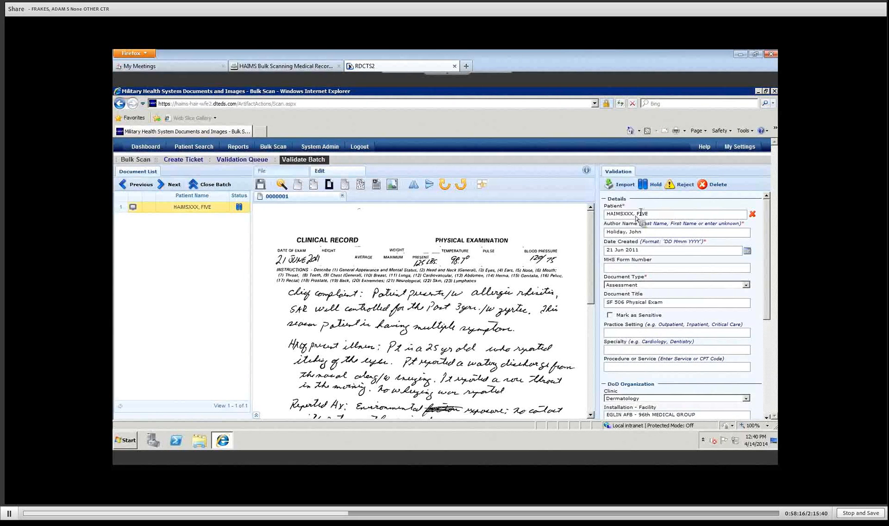
{"action": "mouse_move", "coordinate": [625, 215]}
{"action": "left_click", "coordinate": [591, 401]}
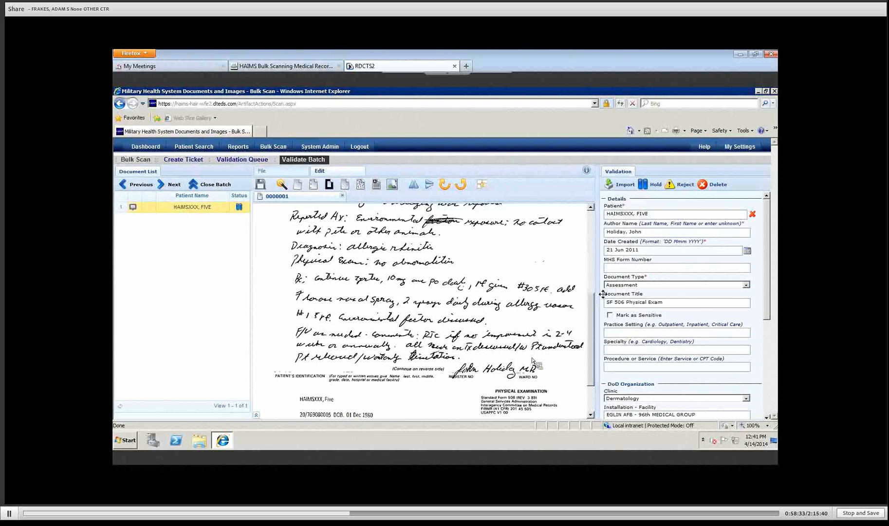
{"action": "left_click", "coordinate": [591, 232]}
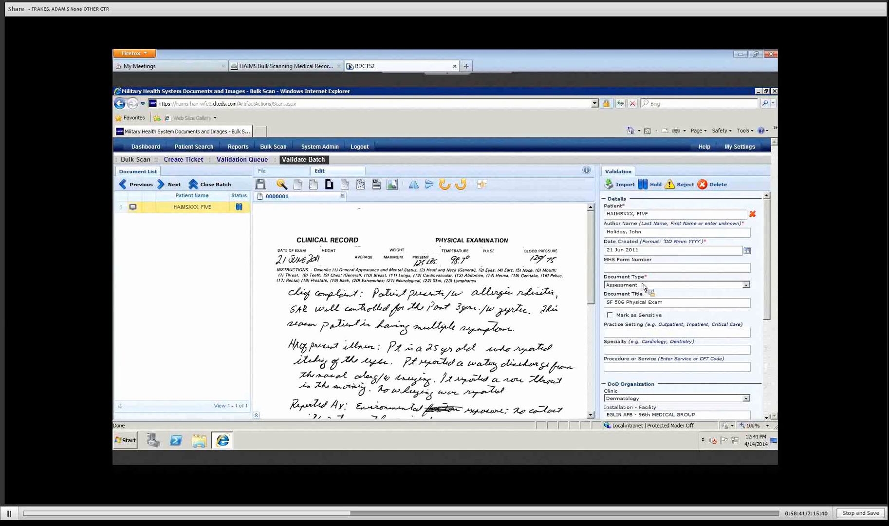
{"action": "left_click", "coordinate": [590, 407]}
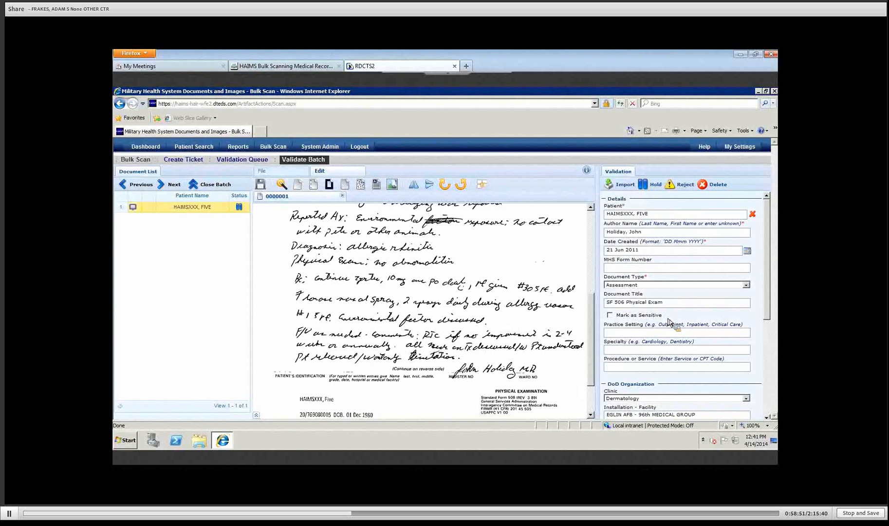
{"action": "left_click", "coordinate": [610, 315]}
{"action": "left_click", "coordinate": [610, 316]}
Step: Enter Kaiser as the Non-DoD facility name and select ARUBA as the country
{"action": "left_click", "coordinate": [767, 408]}
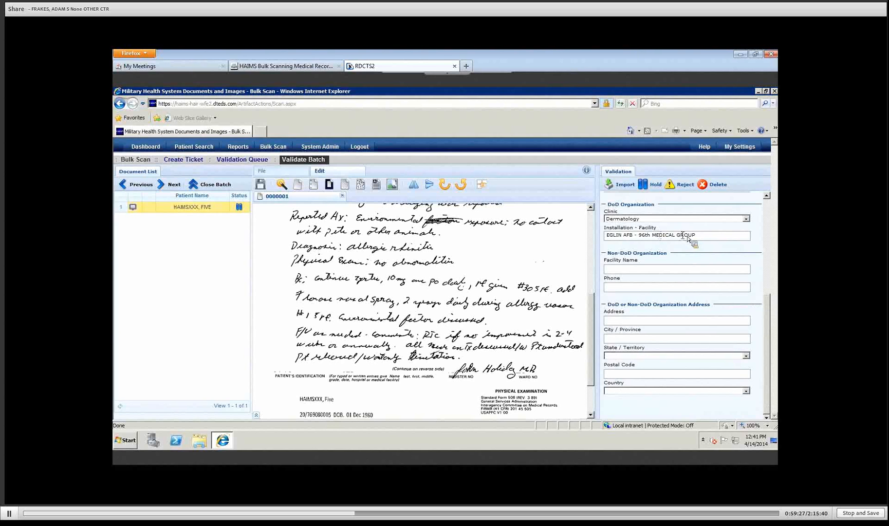
{"action": "left_click", "coordinate": [627, 269]}
{"action": "type", "text": "Kaiser"}
{"action": "left_click", "coordinate": [745, 390]}
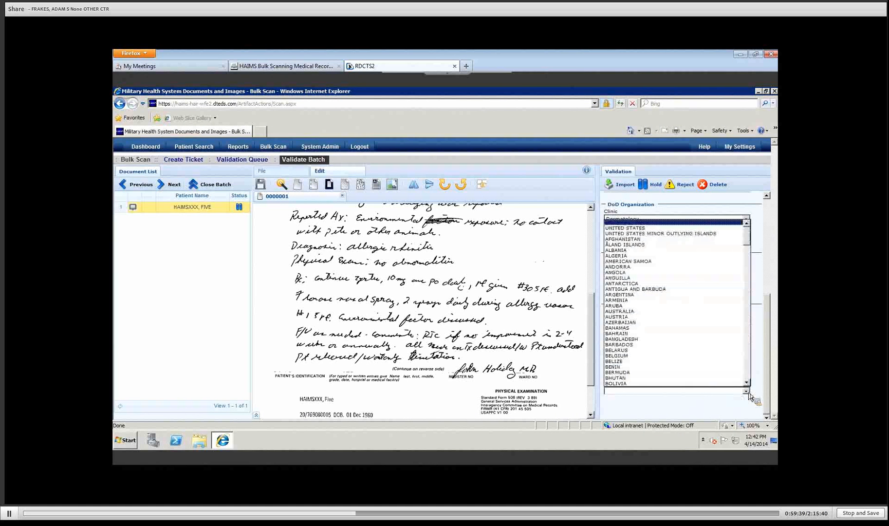
{"action": "left_click", "coordinate": [630, 306]}
{"action": "left_click", "coordinate": [663, 410]}
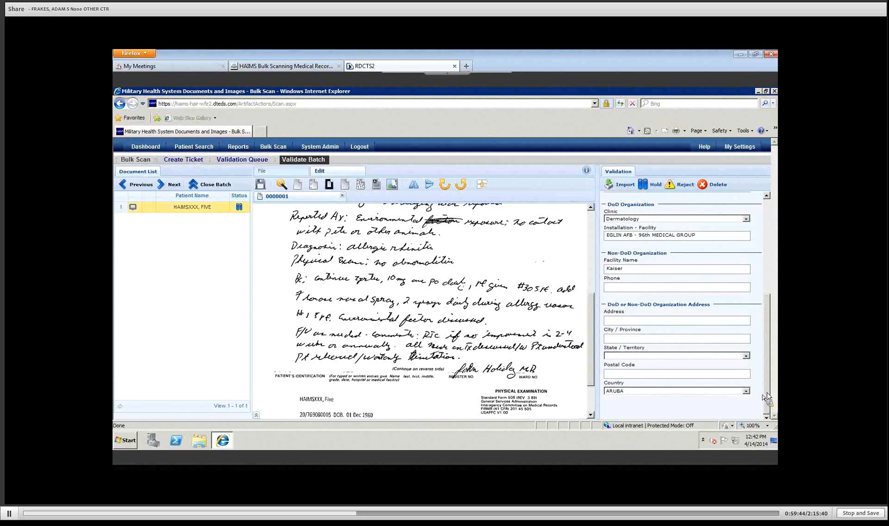
{"action": "left_click_drag", "start_coordinate": [766, 392], "coordinate": [764, 207]}
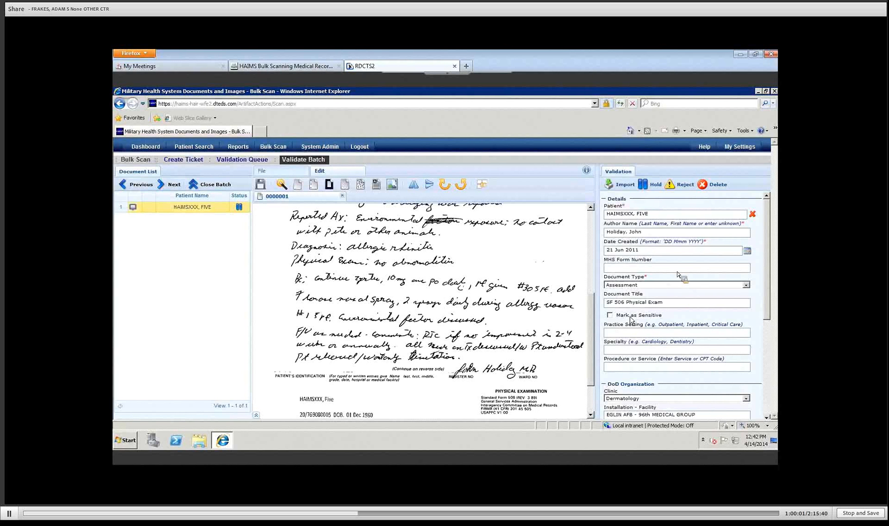
Step: Hold the document to save the Kaiser/ARUBA details, then unlock it with Change
{"action": "left_click", "coordinate": [652, 185]}
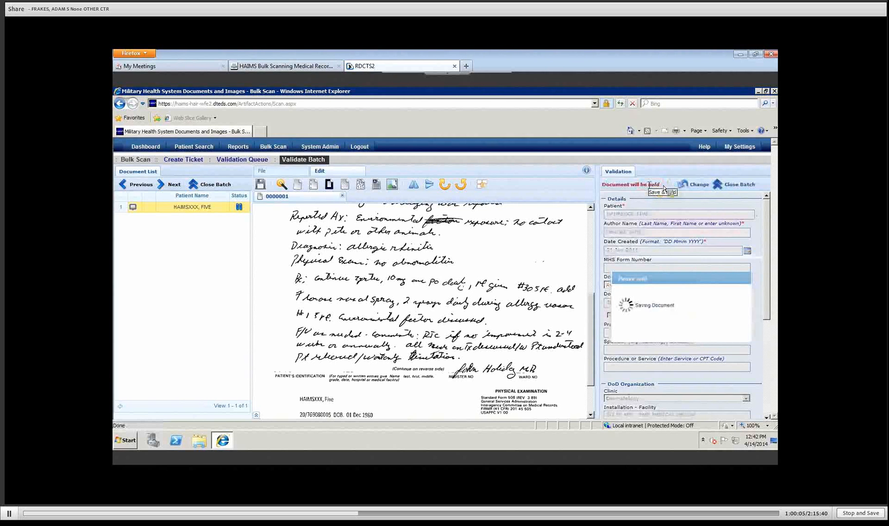
{"action": "left_click", "coordinate": [695, 187]}
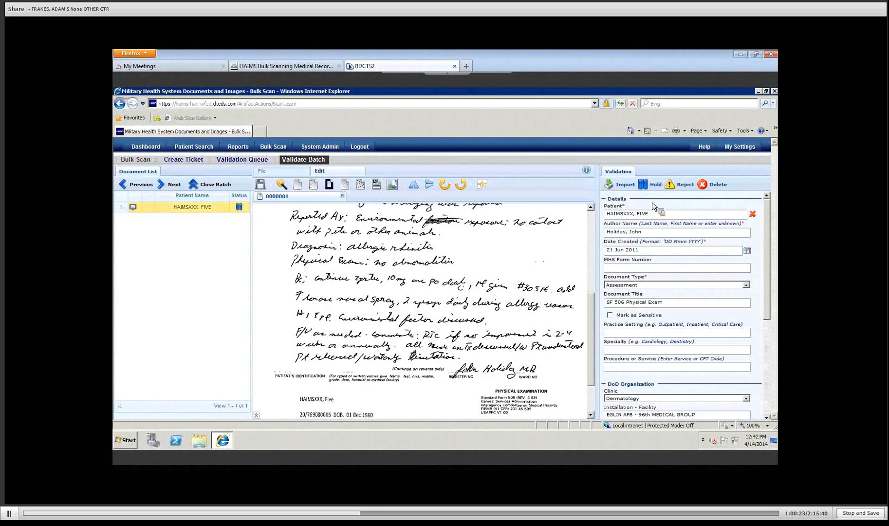
{"action": "left_click", "coordinate": [591, 222]}
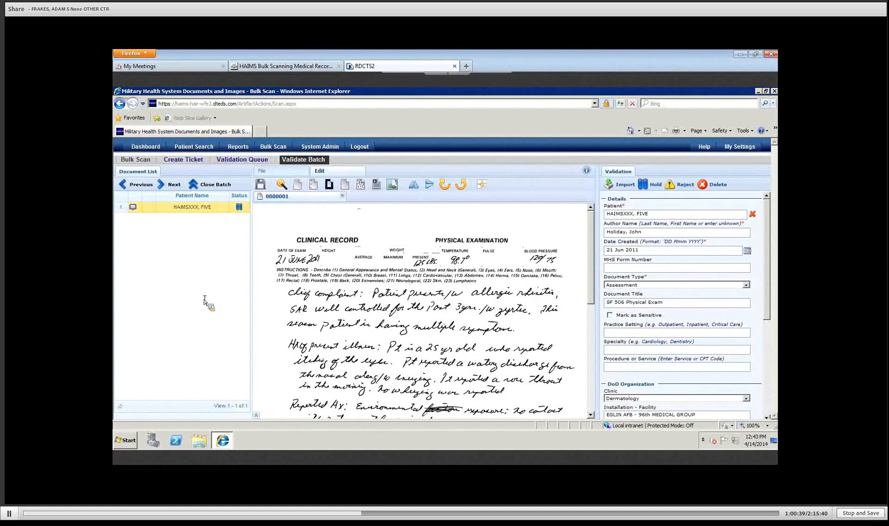
Step: Go back to the validation queue, filter the batches, and open the second batch for validation
{"action": "left_click", "coordinate": [248, 161]}
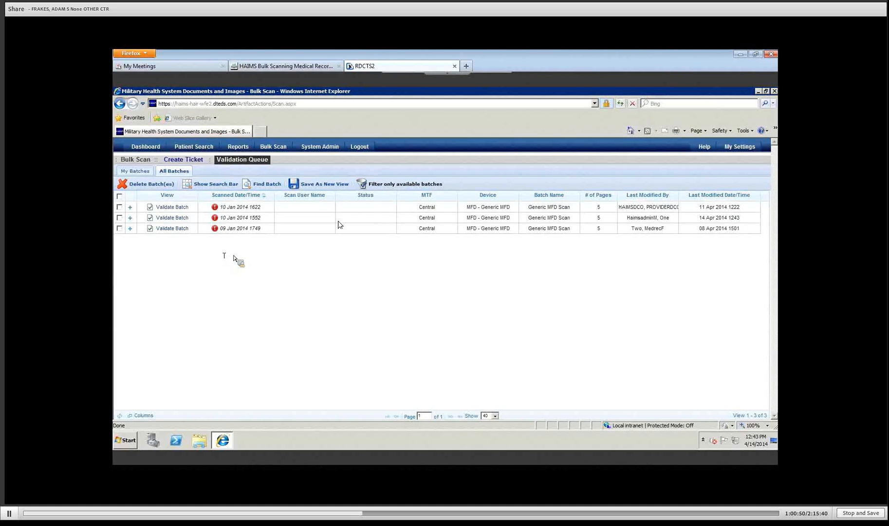
{"action": "left_click", "coordinate": [404, 184]}
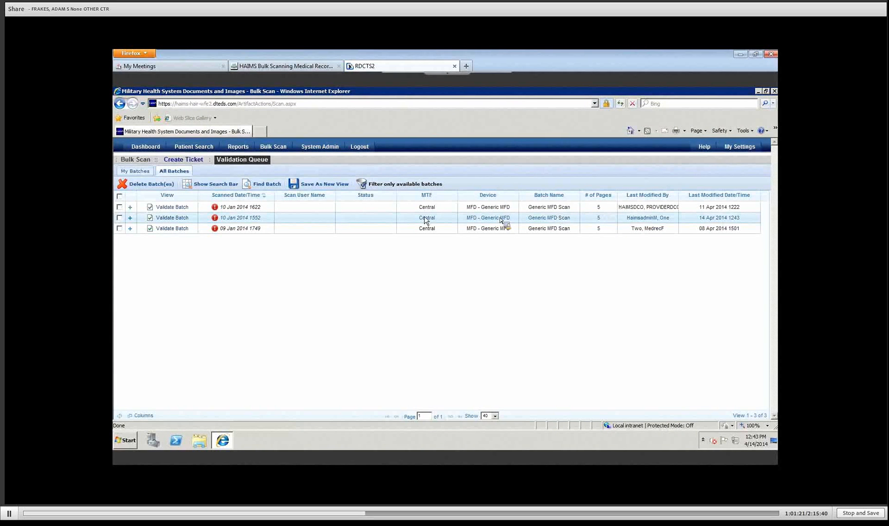
{"action": "left_click", "coordinate": [166, 219]}
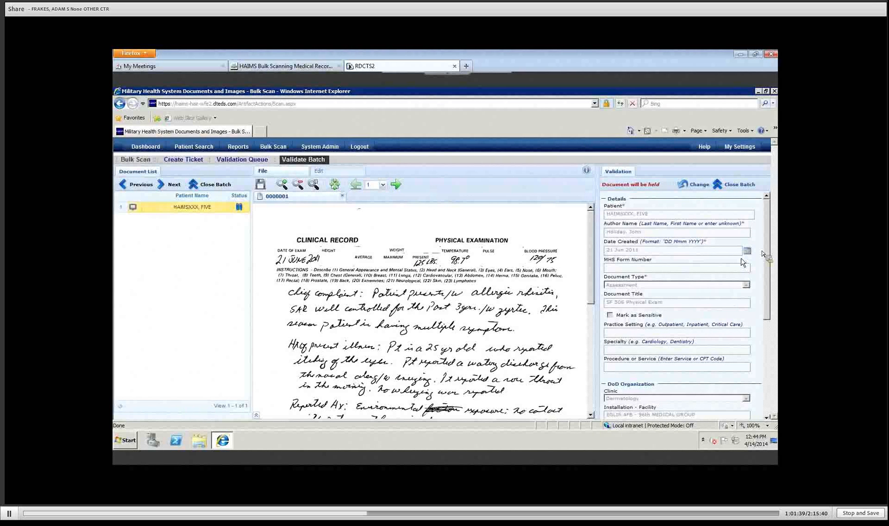
Step: Save the SF 506 Physical Exam details, mark the document for import, and try closing the batch
{"action": "left_click_drag", "start_coordinate": [767, 251], "coordinate": [768, 373]}
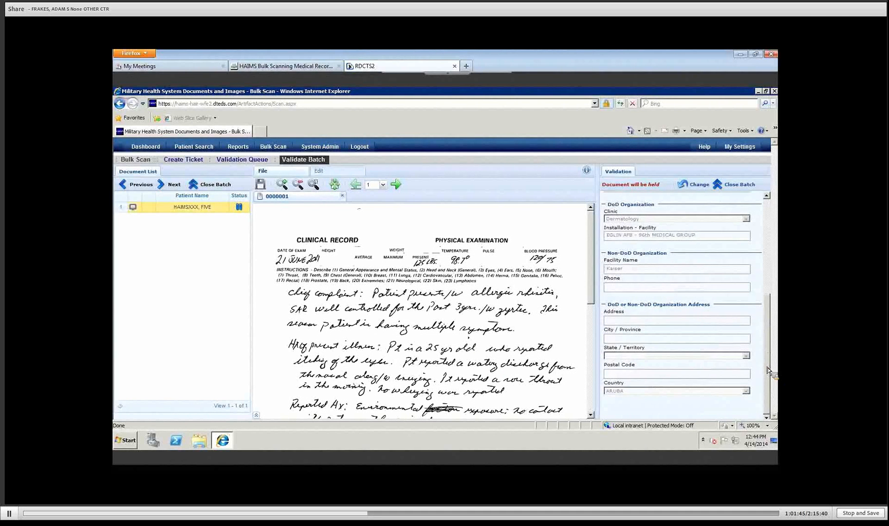
{"action": "left_click_drag", "start_coordinate": [769, 311], "coordinate": [763, 222]}
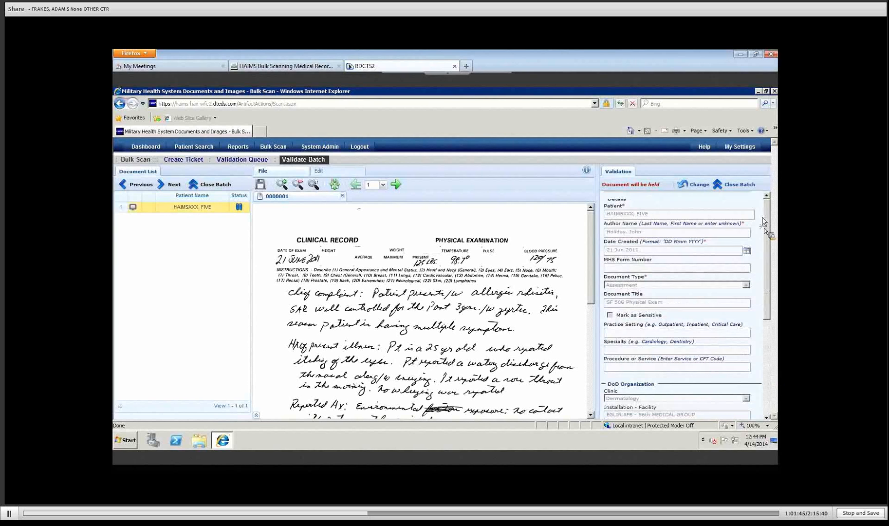
{"action": "left_click", "coordinate": [694, 186]}
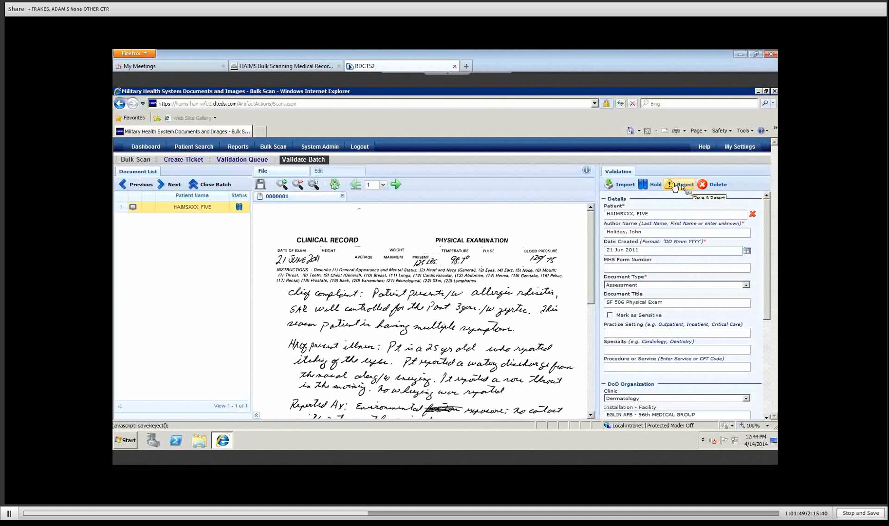
{"action": "left_click", "coordinate": [621, 186]}
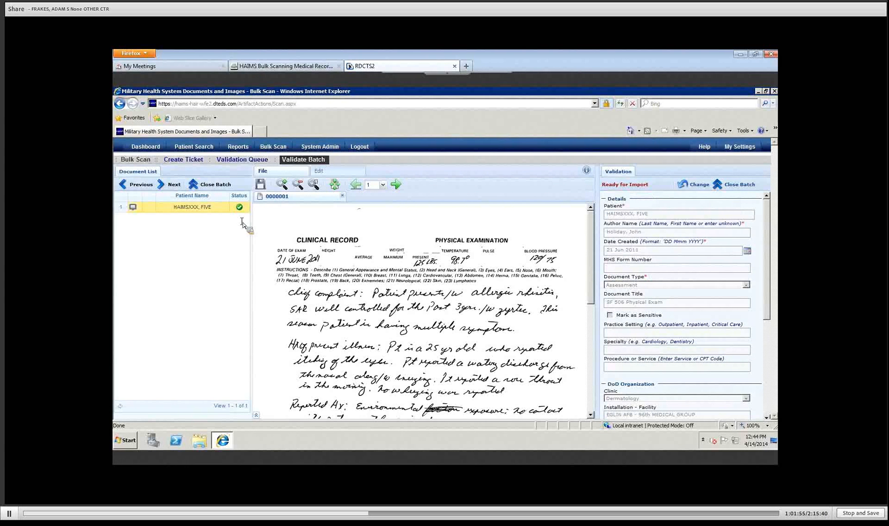
{"action": "left_click", "coordinate": [211, 190]}
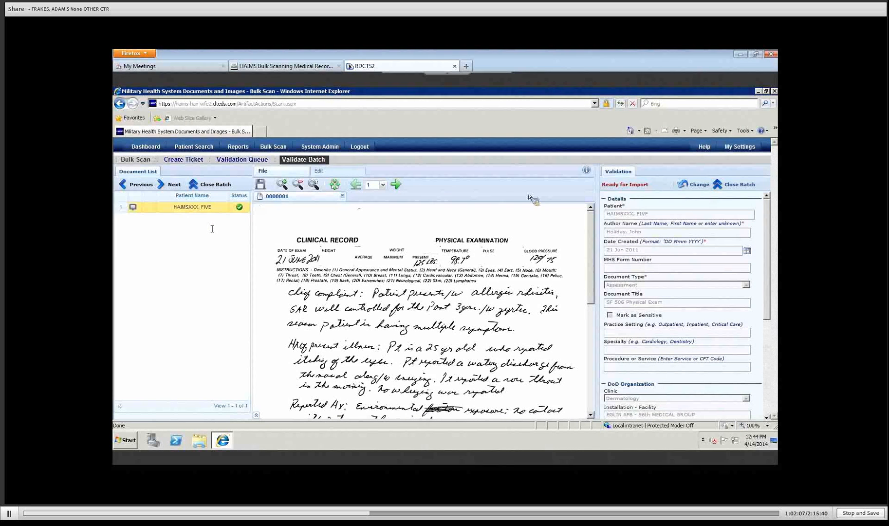
Step: Set the SF 506 Physical Exam document back to 'Document will be held'
{"action": "left_click", "coordinate": [691, 187]}
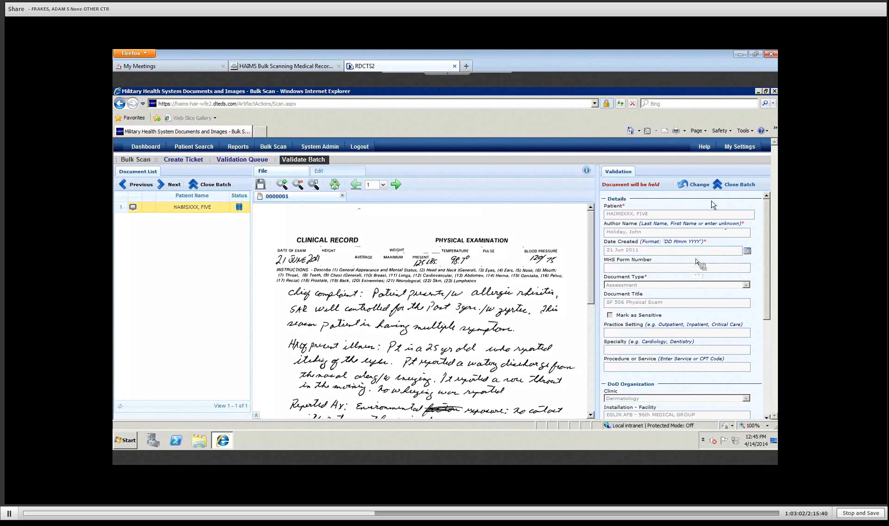
Step: Change the MHS form number to SF 558 - Medical Record - Emergency Care and Treatment and erase the document title
{"action": "left_click", "coordinate": [693, 188]}
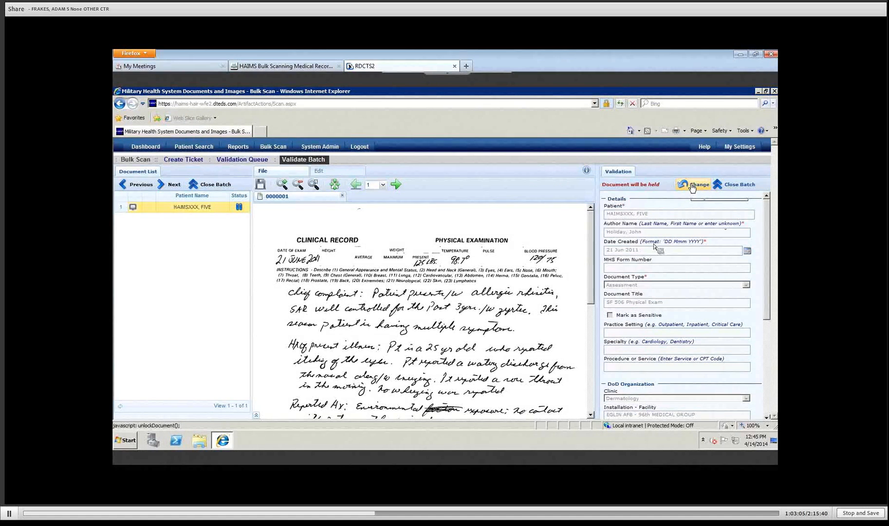
{"action": "left_click", "coordinate": [618, 269]}
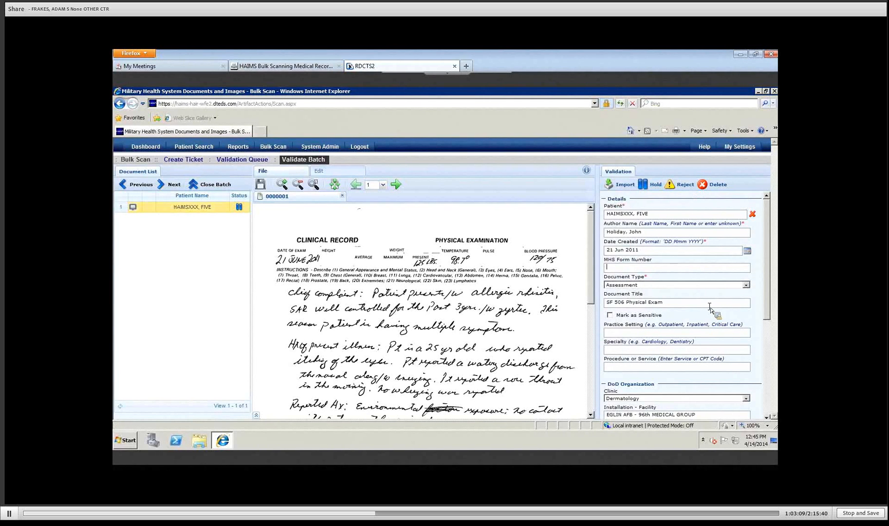
{"action": "type", "text": "sf 55"}
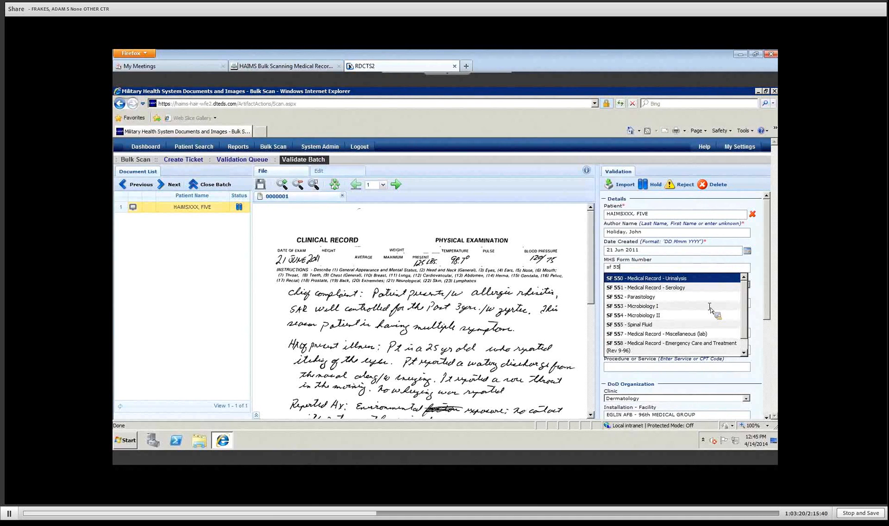
{"action": "key", "text": "Down"}
{"action": "key", "text": "Down"}
{"action": "key", "text": "Down"}
{"action": "key", "text": "Down"}
{"action": "key", "text": "Down"}
{"action": "key", "text": "Down"}
{"action": "key", "text": "Down"}
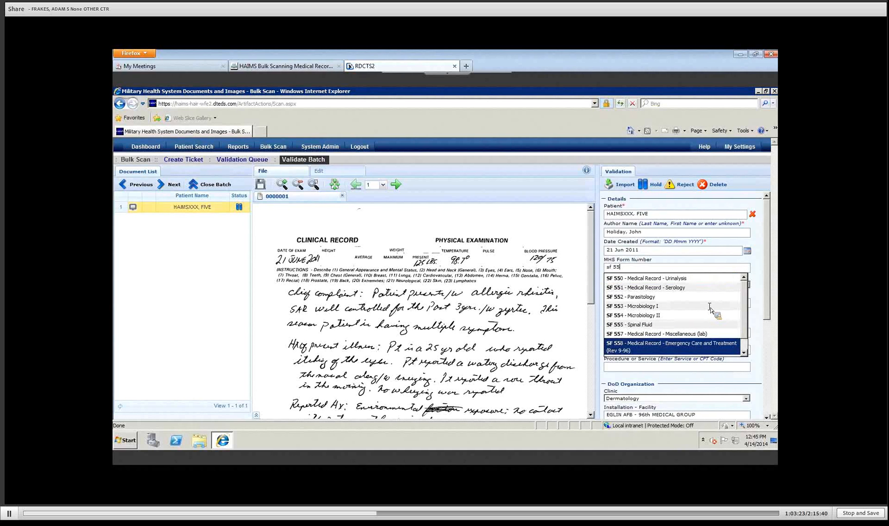
{"action": "key", "text": "Return"}
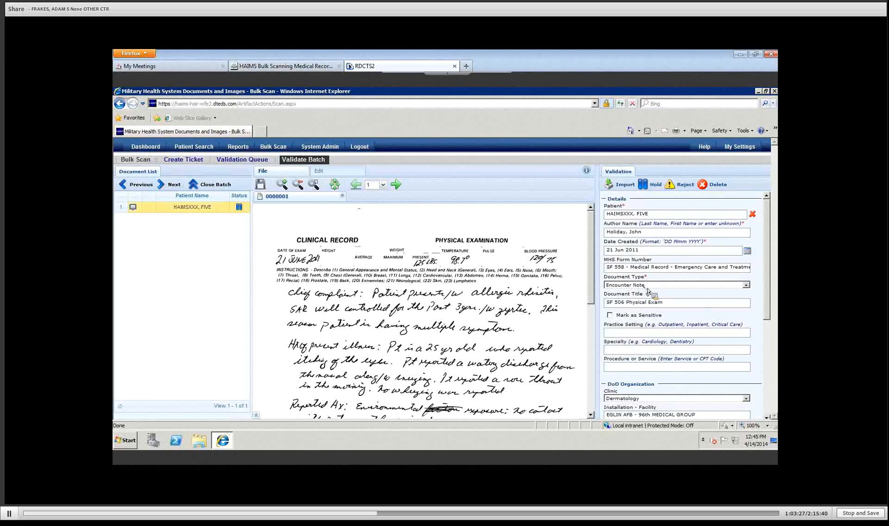
{"action": "left_click", "coordinate": [670, 303]}
{"action": "key", "text": "BackSpace"}
{"action": "key", "text": "BackSpace"}
{"action": "key", "text": "BackSpace"}
{"action": "key", "text": "BackSpace"}
{"action": "key", "text": "BackSpace"}
{"action": "key", "text": "BackSpace"}
{"action": "key", "text": "BackSpace"}
{"action": "key", "text": "BackSpace"}
{"action": "key", "text": "BackSpace"}
{"action": "key", "text": "BackSpace"}
{"action": "key", "text": "BackSpace"}
{"action": "key", "text": "BackSpace"}
{"action": "key", "text": "BackSpace"}
{"action": "key", "text": "BackSpace"}
{"action": "key", "text": "BackSpace"}
{"action": "key", "text": "BackSpace"}
{"action": "key", "text": "BackSpace"}
{"action": "key", "text": "BackSpace"}
{"action": "key", "text": "BackSpace"}
{"action": "key", "text": "BackSpace"}
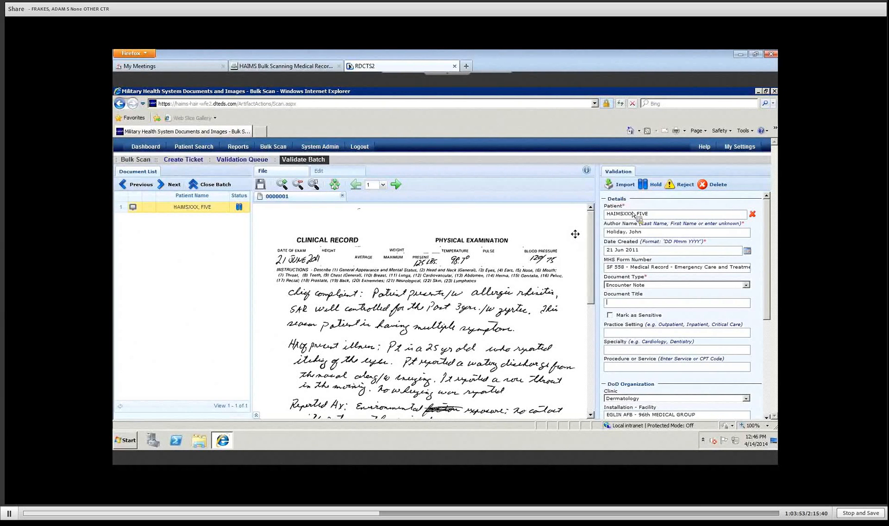
Step: Cancel the rejection and save the SF 558 Encounter Note changes with Hold instead
{"action": "left_click", "coordinate": [682, 188]}
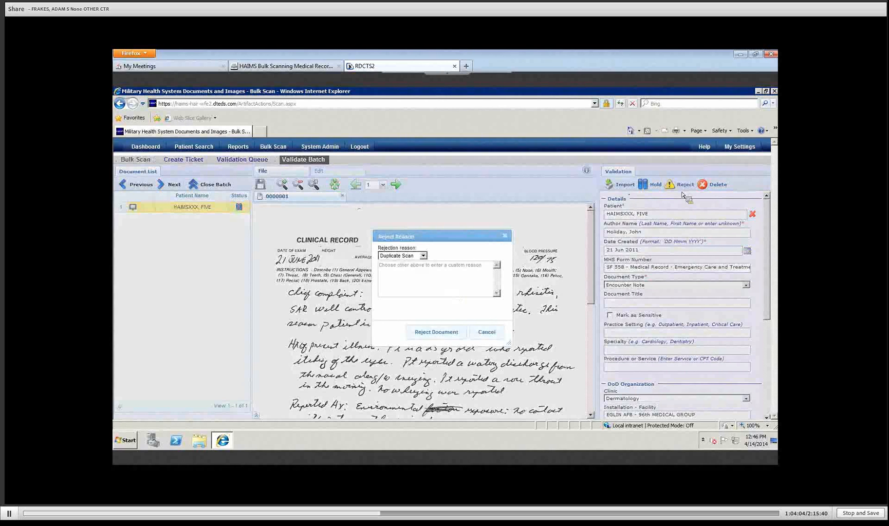
{"action": "left_click", "coordinate": [486, 331]}
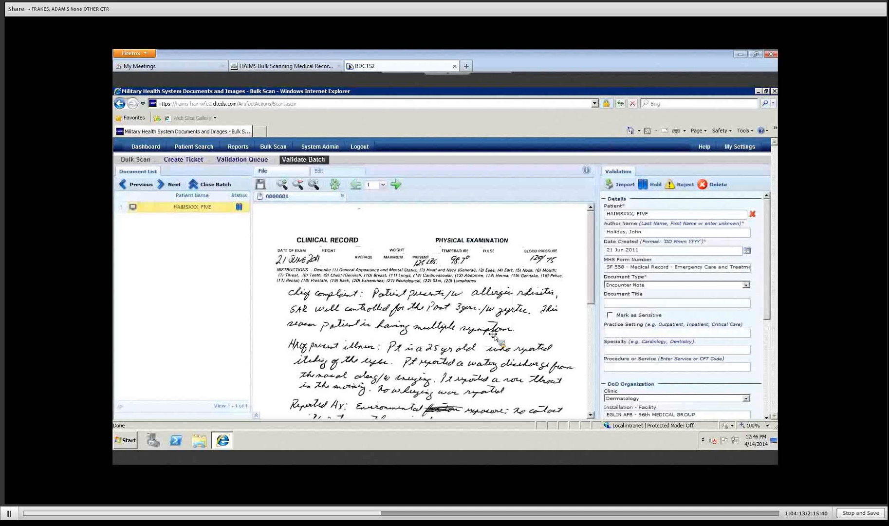
{"action": "left_click", "coordinate": [653, 185]}
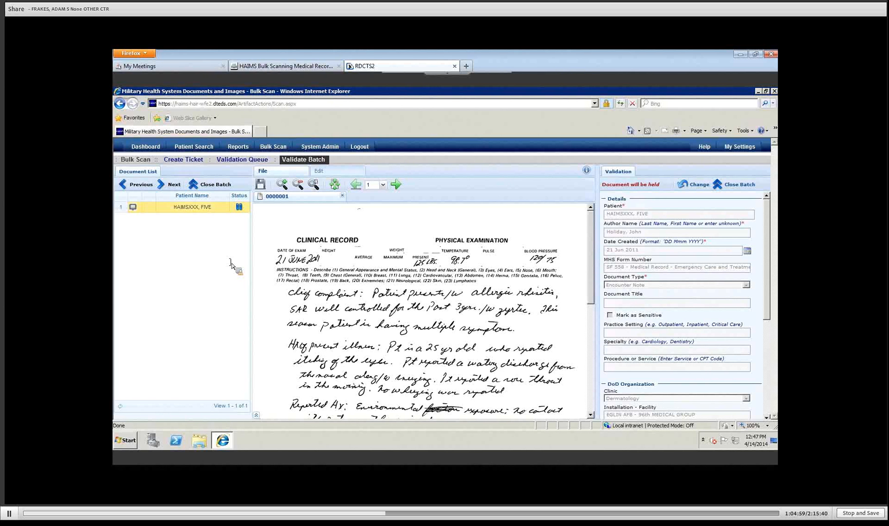
Step: Split page 5 off the document into its own new document and confirm with Yes
{"action": "left_click", "coordinate": [255, 417]}
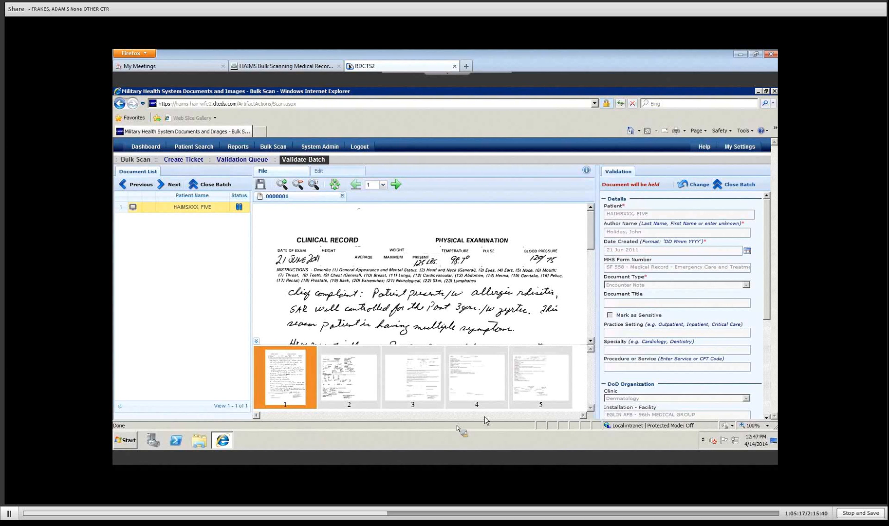
{"action": "left_click", "coordinate": [528, 387]}
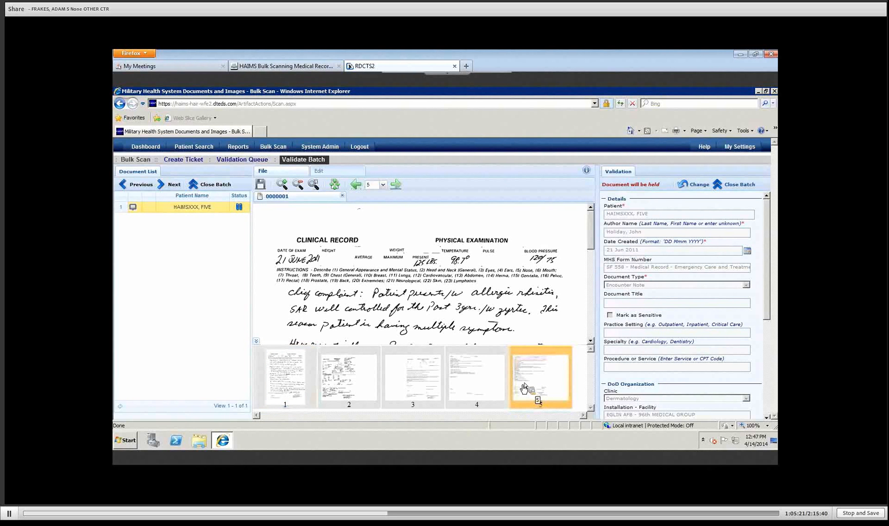
{"action": "right_click", "coordinate": [531, 371]}
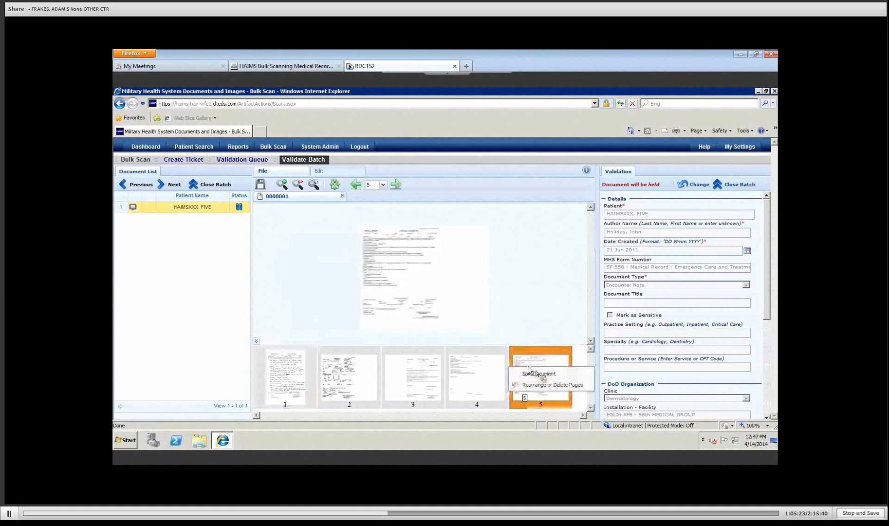
{"action": "left_click", "coordinate": [540, 373]}
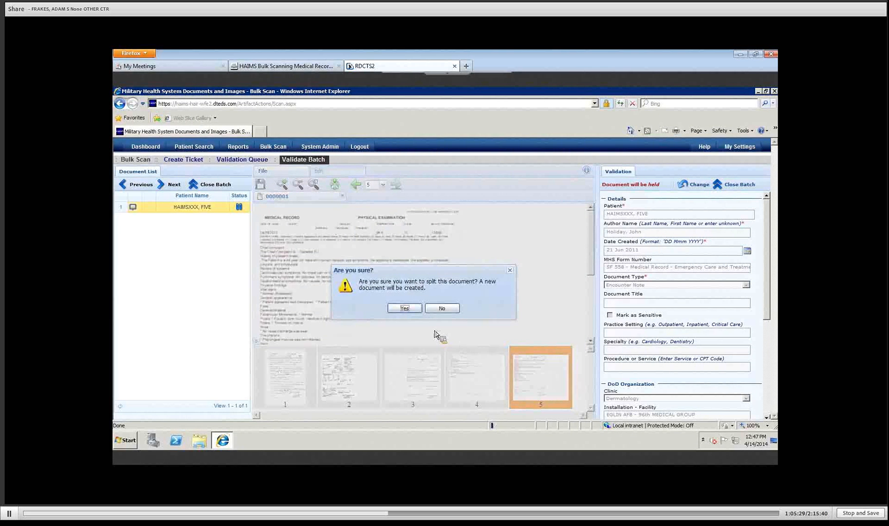
{"action": "left_click", "coordinate": [393, 310]}
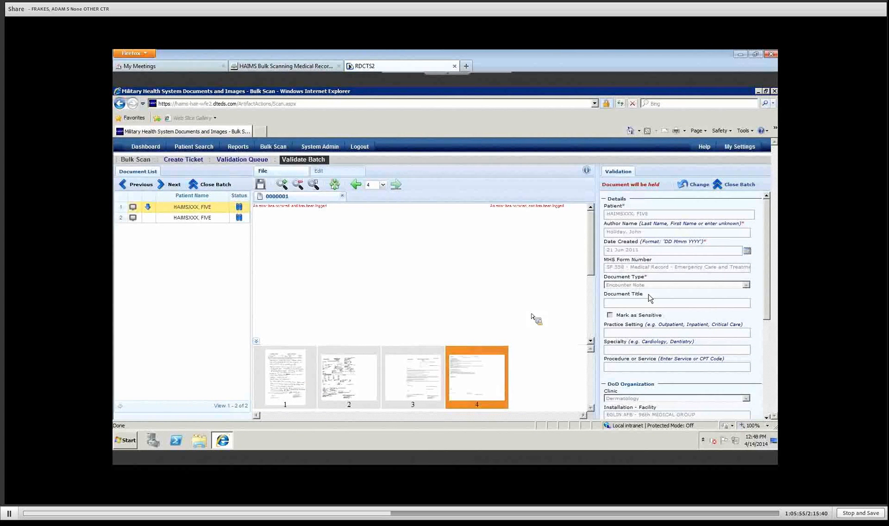
Step: Open split-off document 2, clear its assigned patient, and bring up Patient Search
{"action": "left_click", "coordinate": [166, 219]}
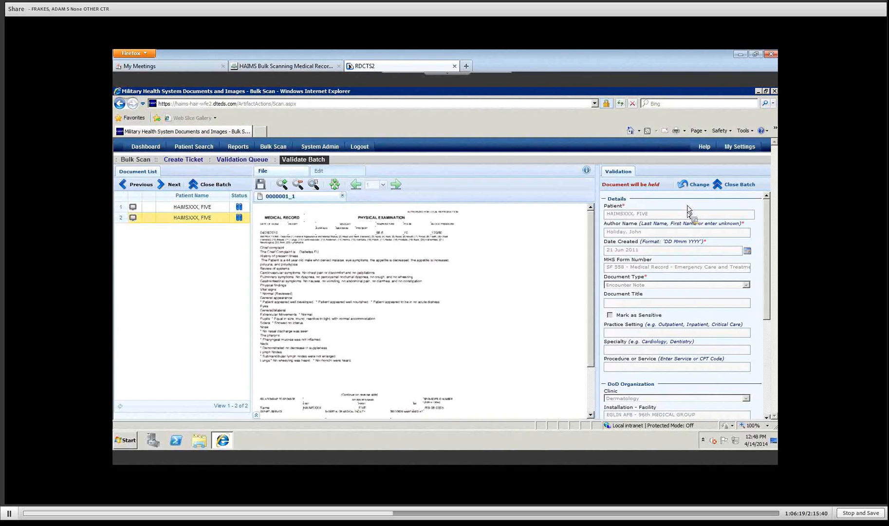
{"action": "left_click", "coordinate": [694, 188]}
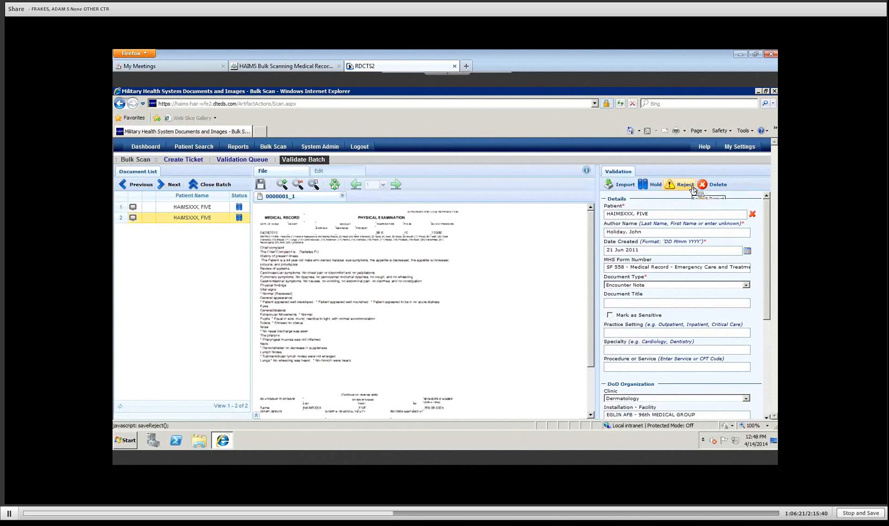
{"action": "left_click", "coordinate": [752, 215]}
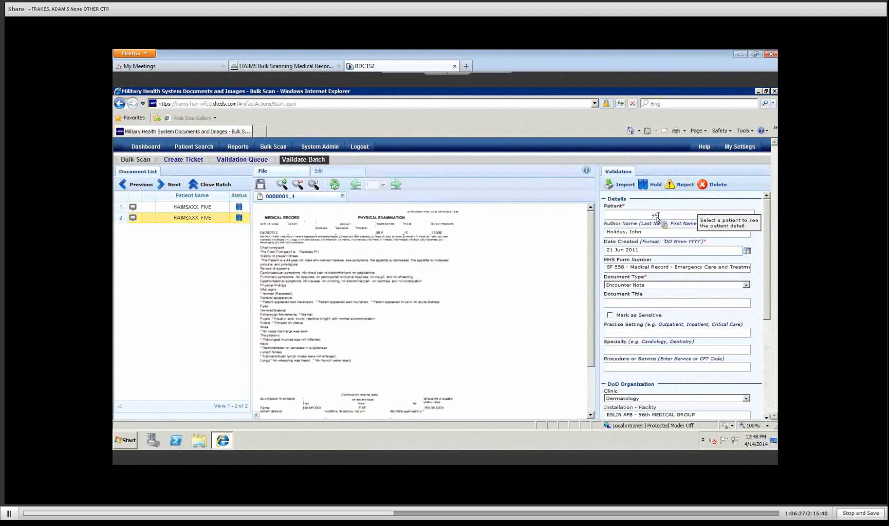
{"action": "left_click", "coordinate": [656, 215]}
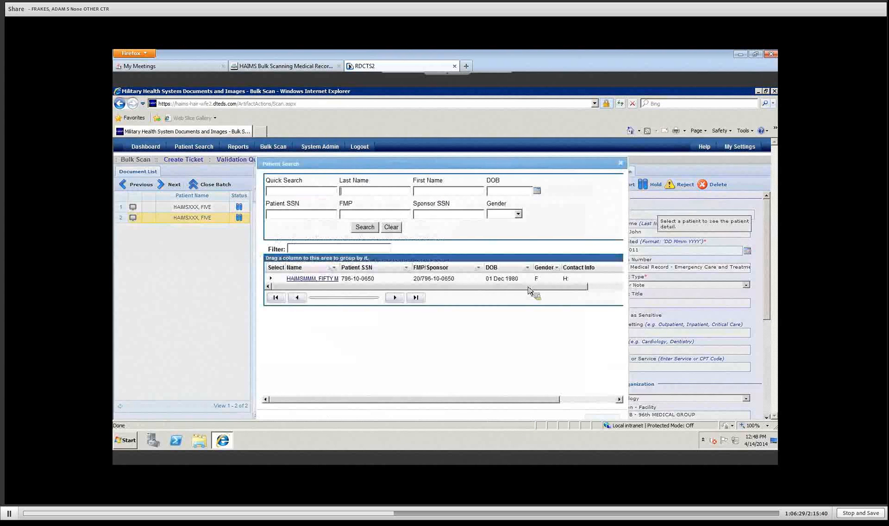
Step: Search for the new patient by last and first name and assign the matching result
{"action": "type", "text": "haimsmmm"}
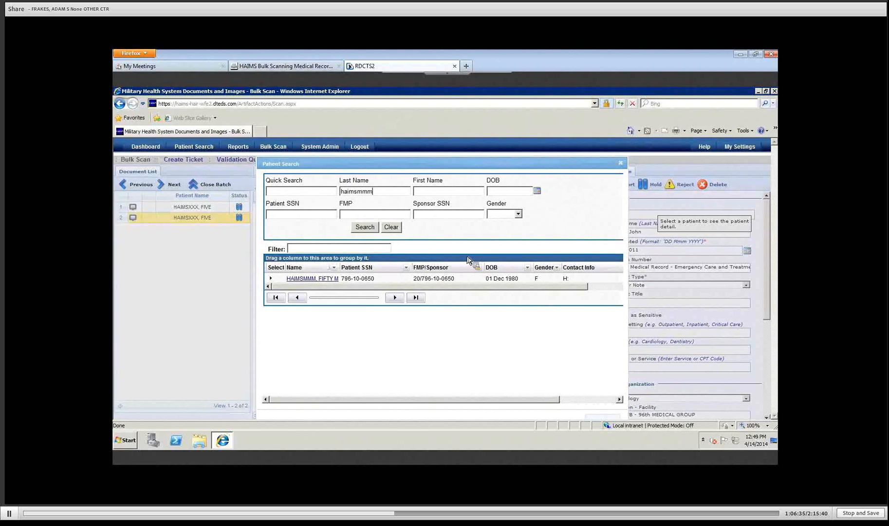
{"action": "key", "text": "Tab"}
{"action": "type", "text": "one"}
{"action": "key", "text": "Return"}
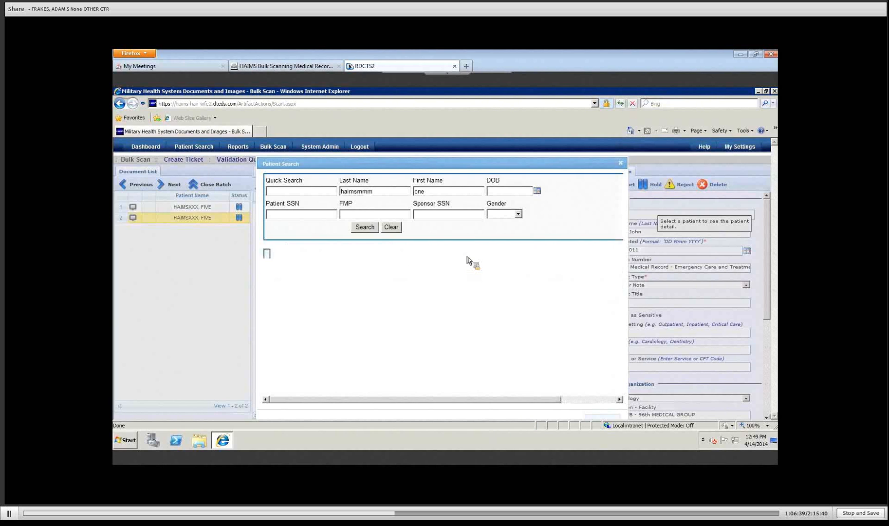
{"action": "left_click", "coordinate": [318, 282]}
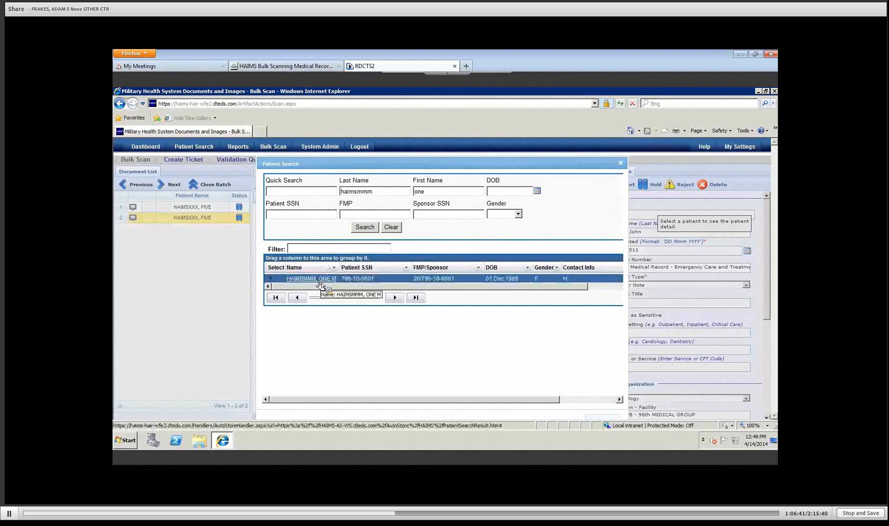
{"action": "left_click", "coordinate": [320, 282]}
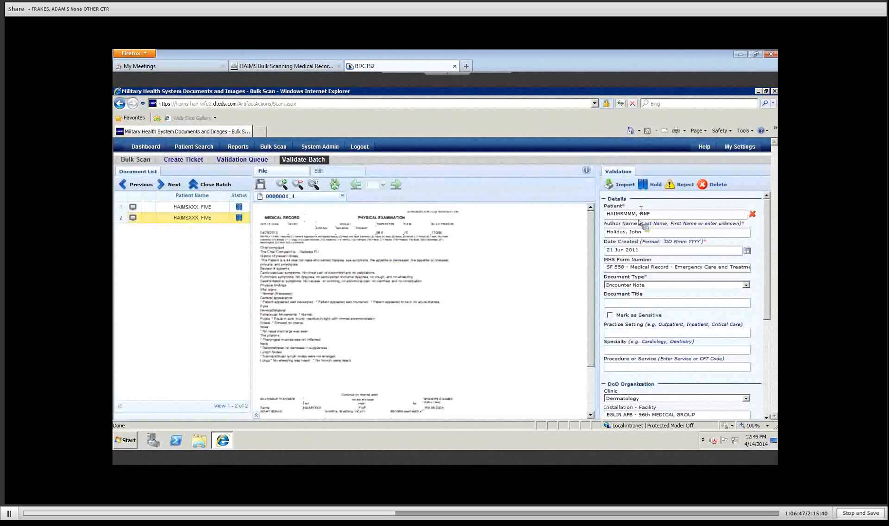
Step: Set the document type to Procedure Note and enter the title 'orthopedics'
{"action": "mouse_move", "coordinate": [640, 213]}
{"action": "left_click", "coordinate": [745, 285]}
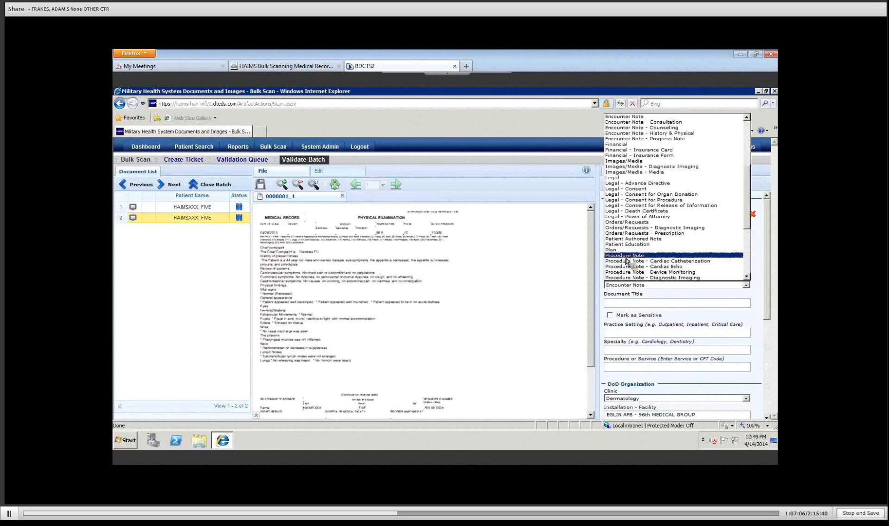
{"action": "left_click", "coordinate": [626, 259]}
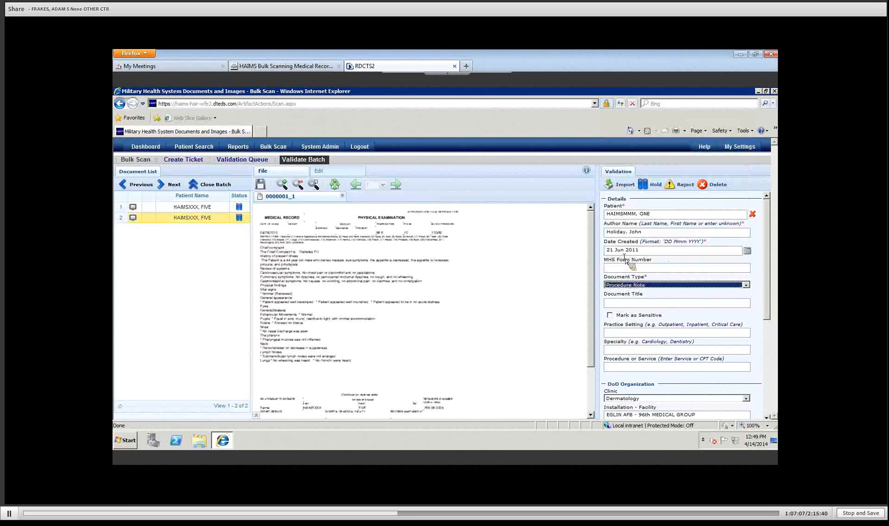
{"action": "left_click", "coordinate": [638, 303]}
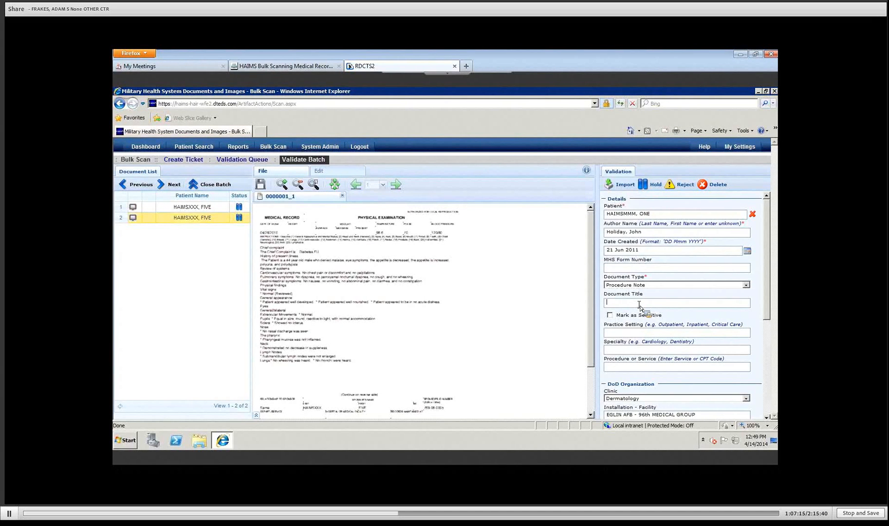
{"action": "type", "text": "orthopedics"}
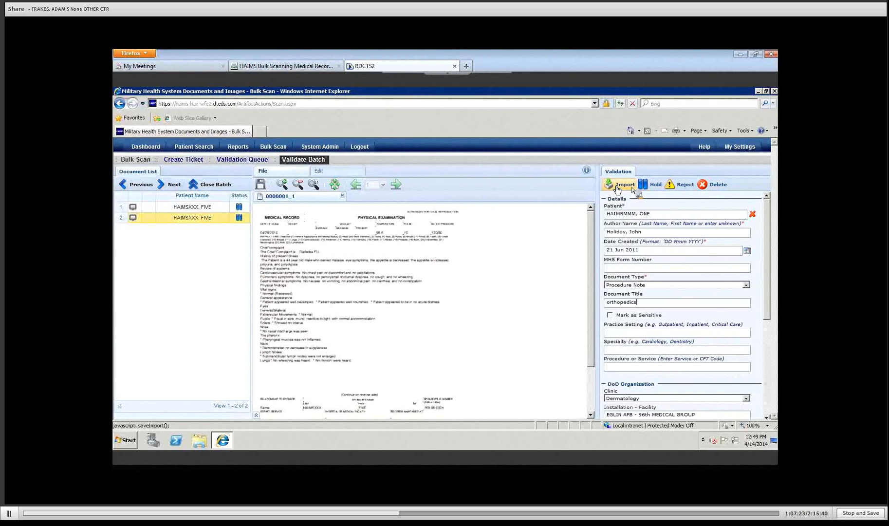
Step: Hold the orthopedics Procedure Note under the new patient and display its page thumbnails
{"action": "left_click", "coordinate": [655, 190]}
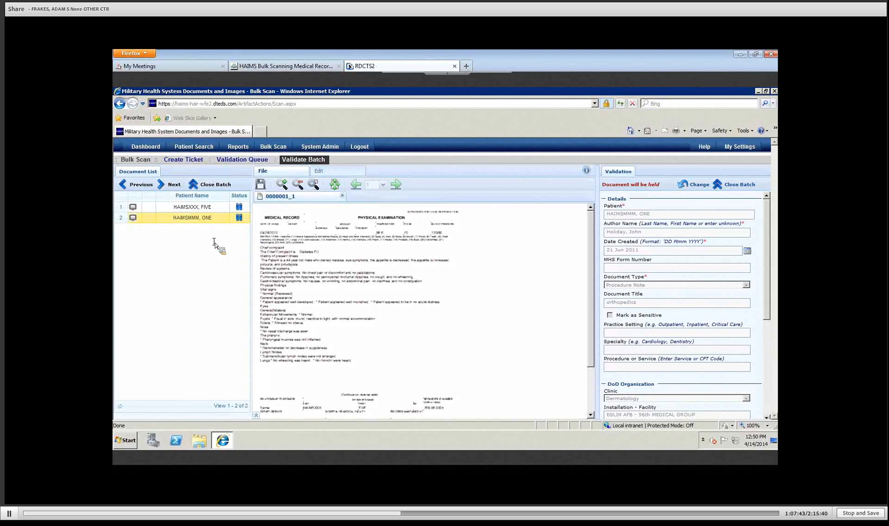
{"action": "left_click", "coordinate": [255, 415]}
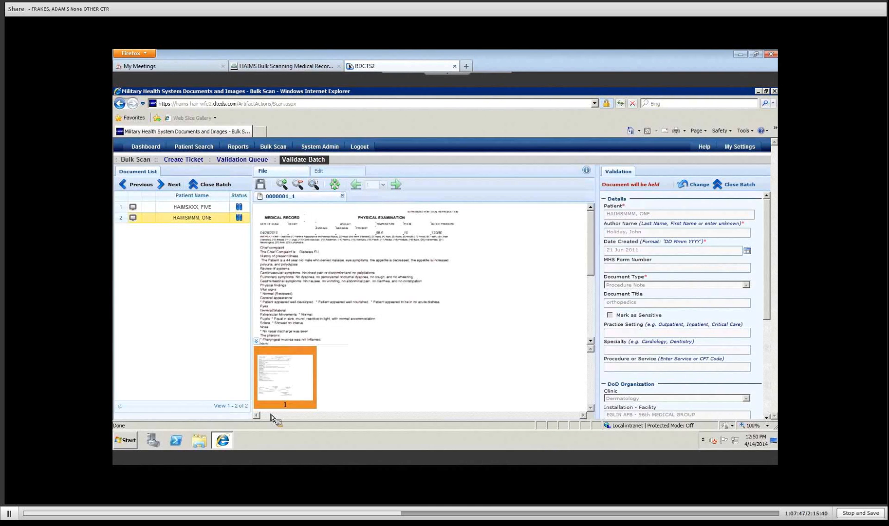
{"action": "left_click", "coordinate": [186, 207]}
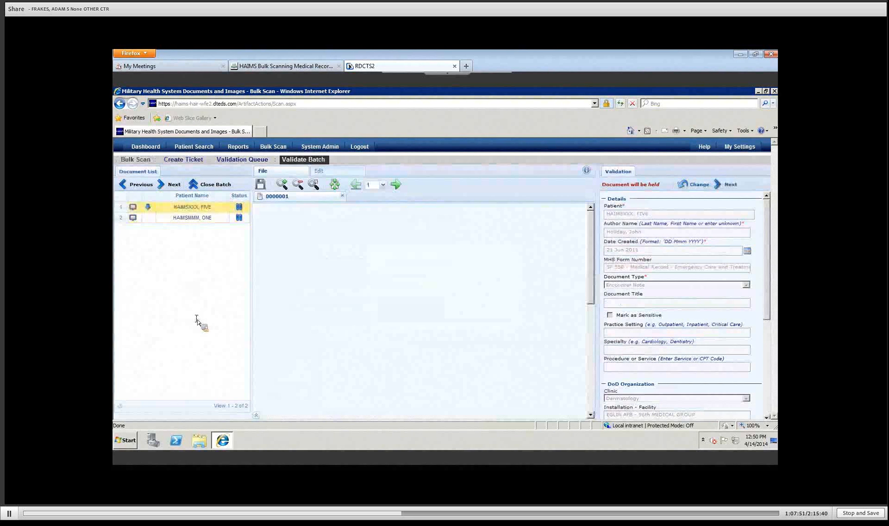
{"action": "left_click", "coordinate": [256, 415]}
{"action": "left_click", "coordinate": [408, 385]}
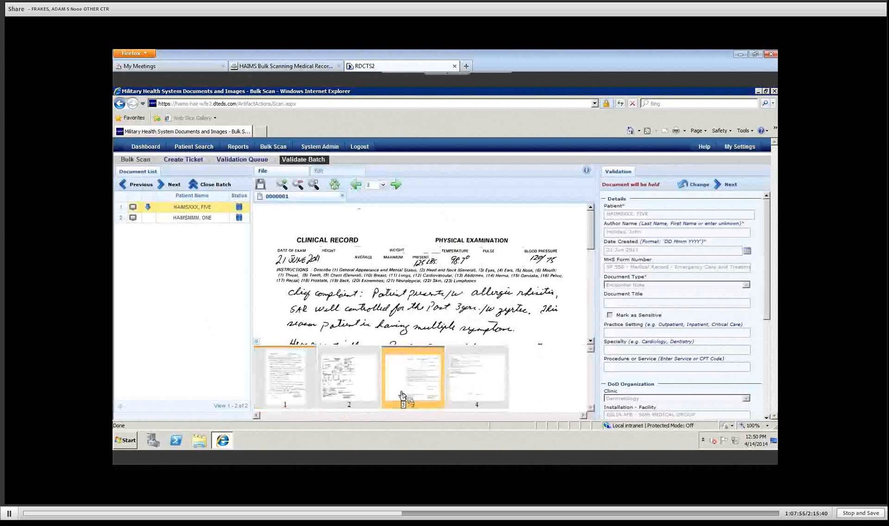
{"action": "right_click", "coordinate": [407, 383]}
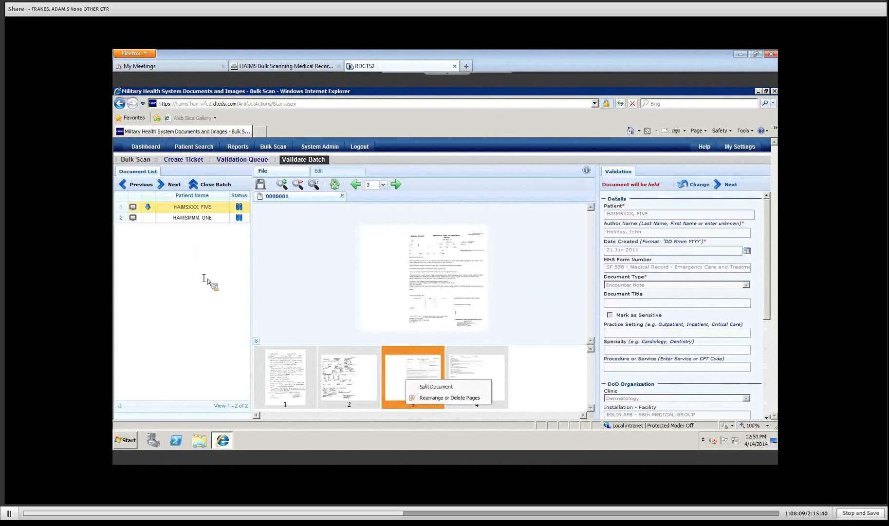
{"action": "left_click_drag", "start_coordinate": [187, 283], "coordinate": [121, 209]}
{"action": "left_click", "coordinate": [188, 281]}
{"action": "left_click", "coordinate": [254, 339]}
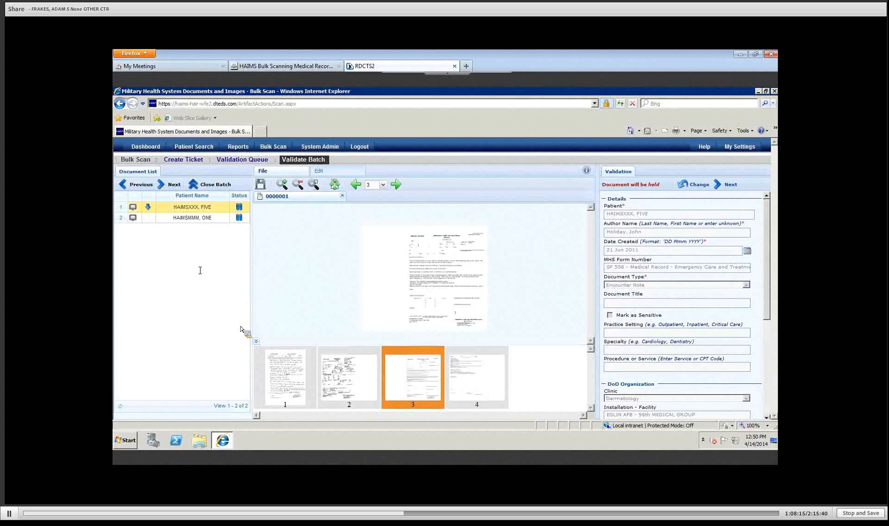
{"action": "left_click", "coordinate": [184, 220]}
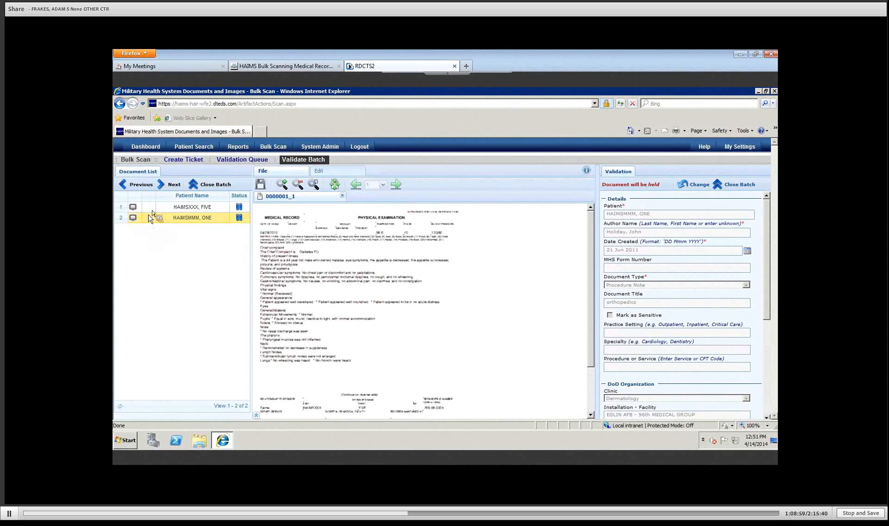
Step: Merge the split-off page back into the original document and delete the leftover copy
{"action": "left_click_drag", "start_coordinate": [149, 218], "coordinate": [168, 210]}
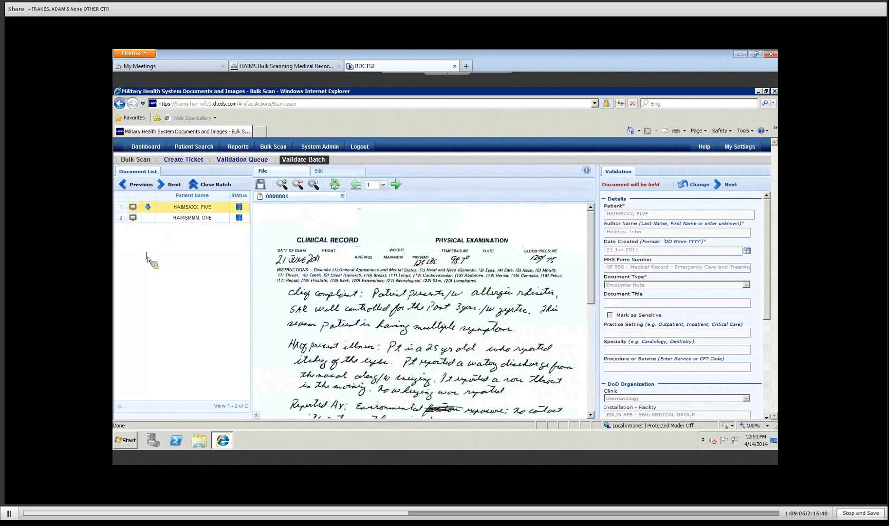
{"action": "left_click", "coordinate": [148, 209]}
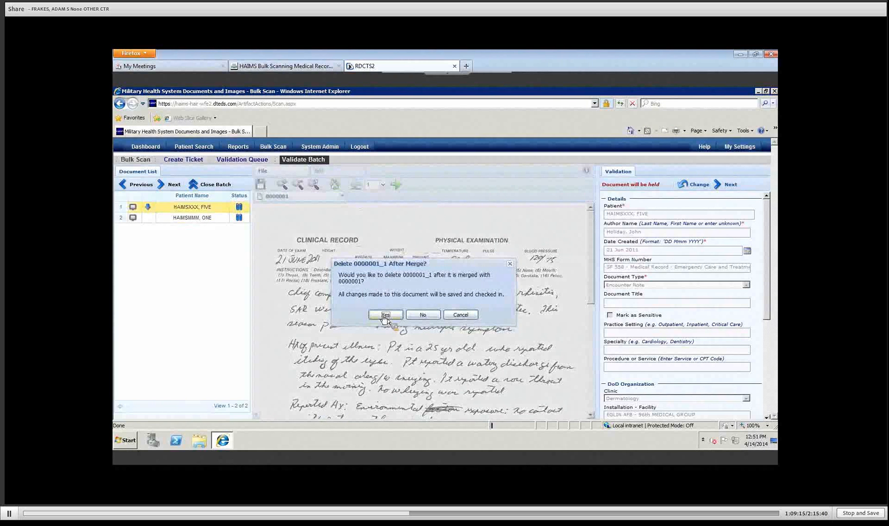
{"action": "left_click", "coordinate": [385, 315]}
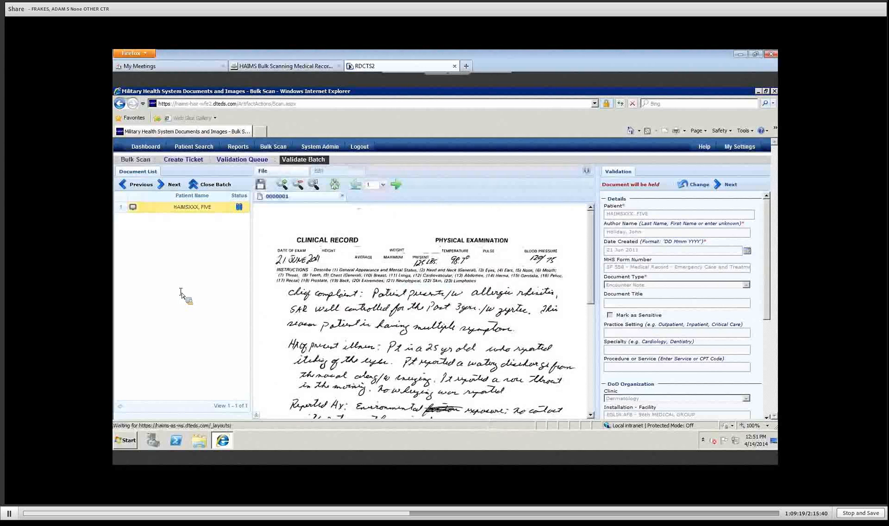
Step: Confirm the merged document has pages 1–5 and make its details editable again with Change
{"action": "left_click", "coordinate": [383, 184]}
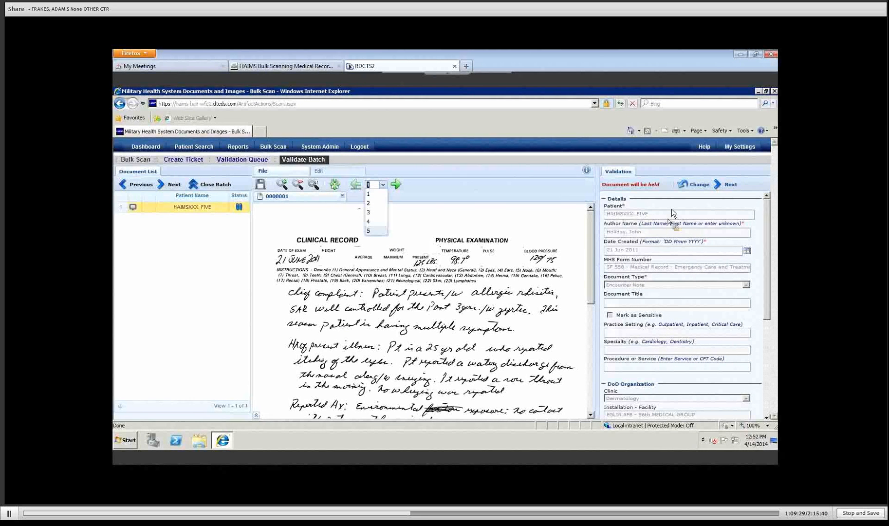
{"action": "left_click", "coordinate": [697, 191]}
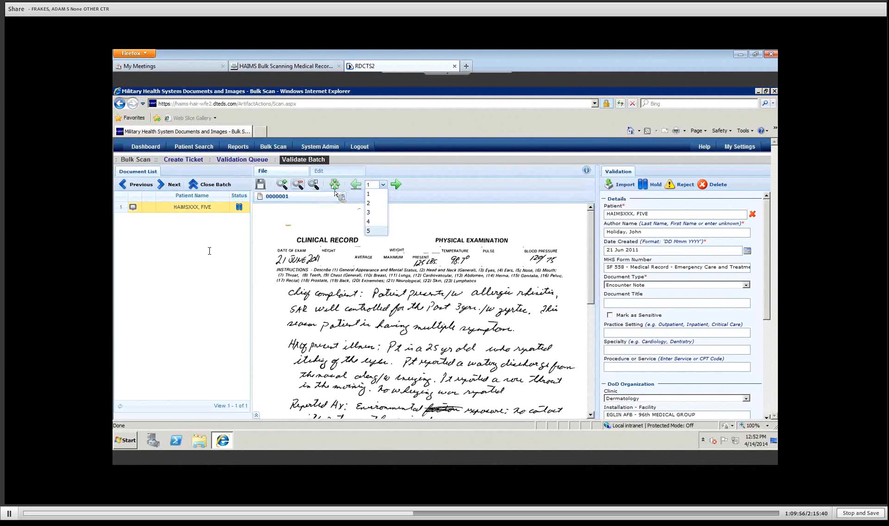
{"action": "left_click", "coordinate": [407, 176]}
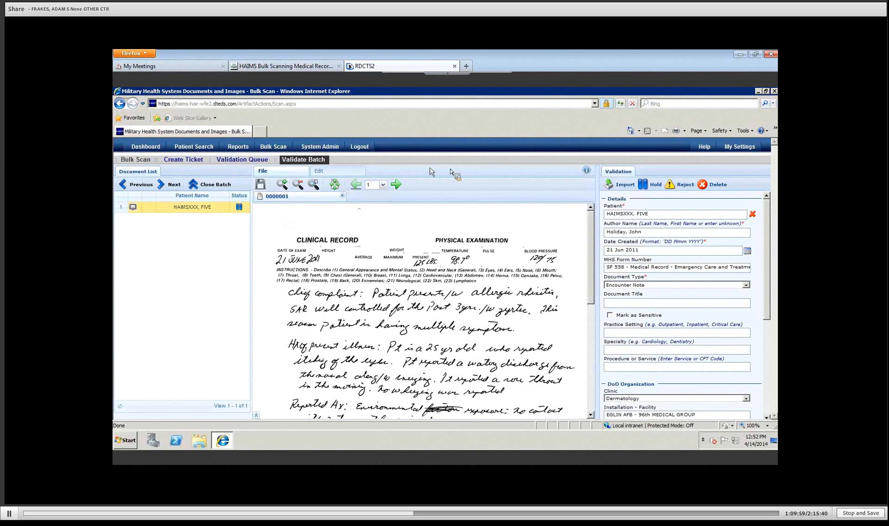
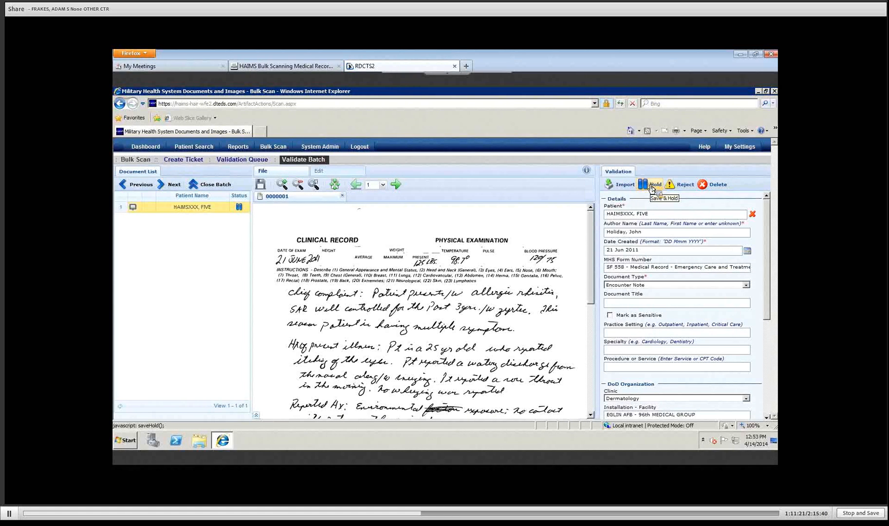
Step: Hold the clinical record and close the batch, returning to the Validation Queue
{"action": "left_click", "coordinate": [653, 187]}
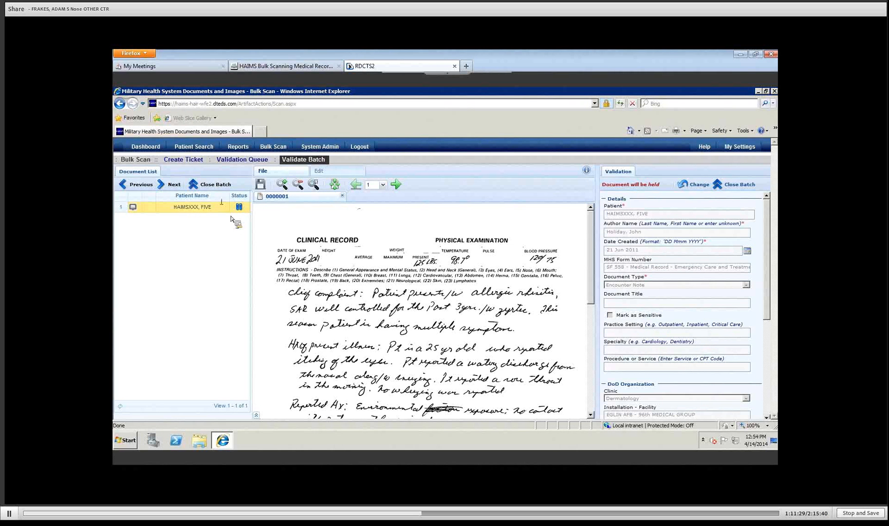
{"action": "left_click", "coordinate": [205, 189]}
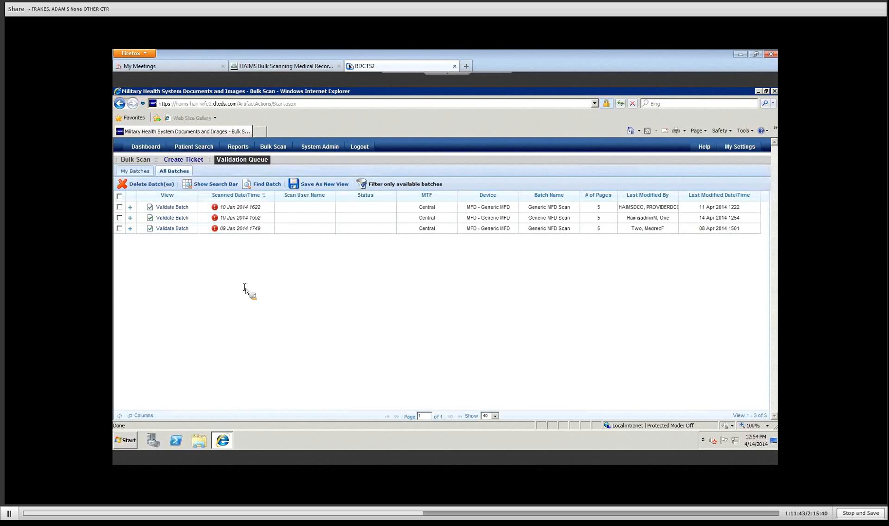
Step: Reopen a scanned batch, unlock the record's details with Change, then hold it again
{"action": "left_click", "coordinate": [170, 221]}
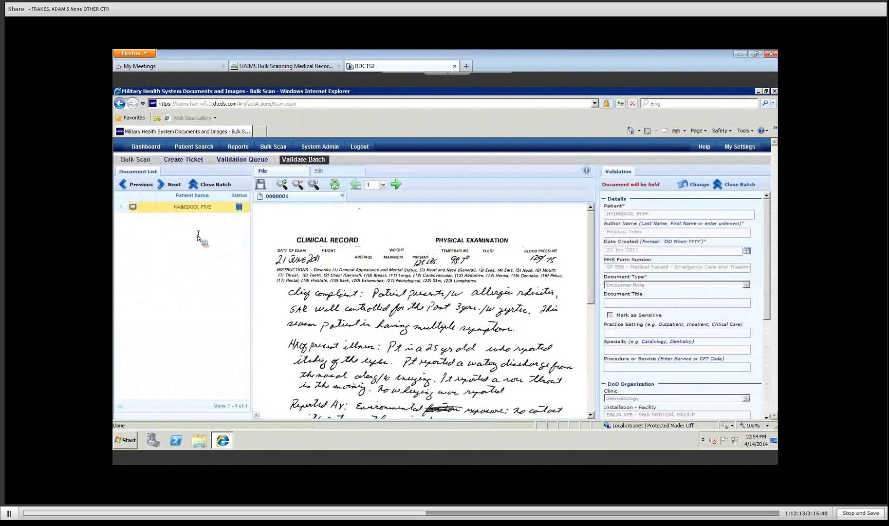
{"action": "left_click", "coordinate": [699, 186]}
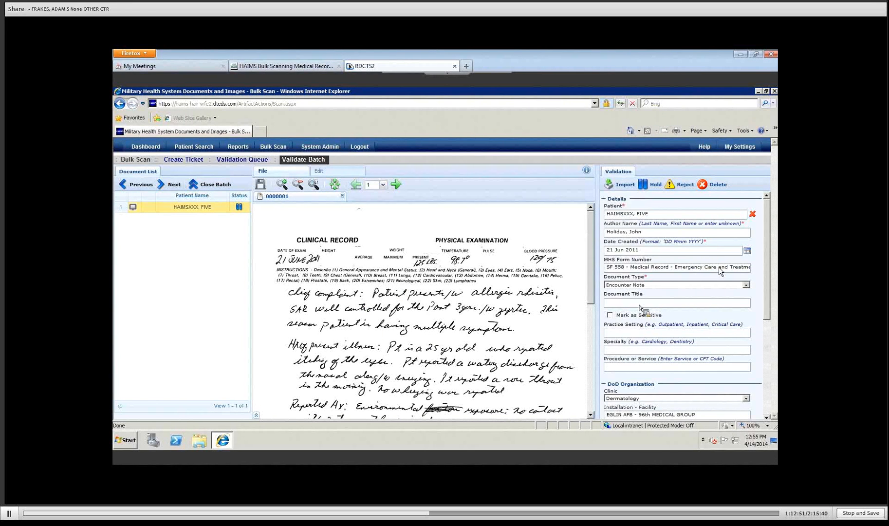
{"action": "left_click", "coordinate": [654, 185]}
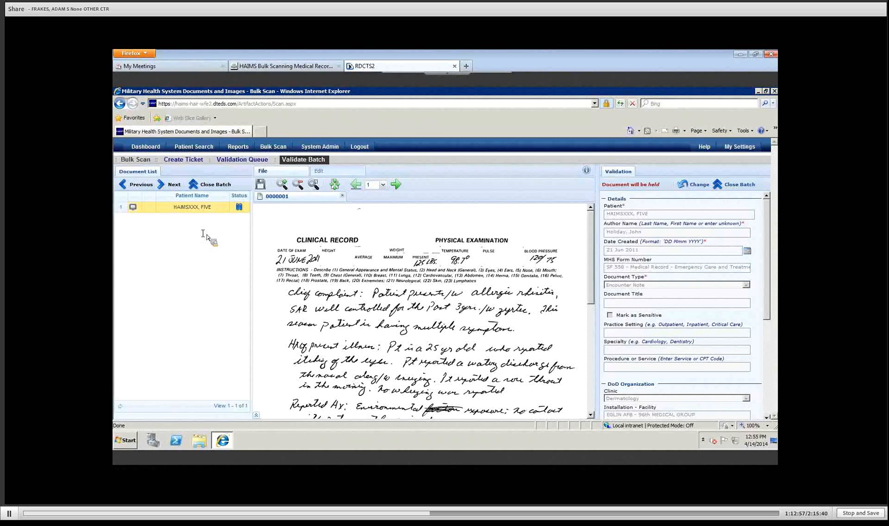
Step: Show the Edit tab's rotate and flip tools for the clinical record
{"action": "left_click", "coordinate": [320, 171]}
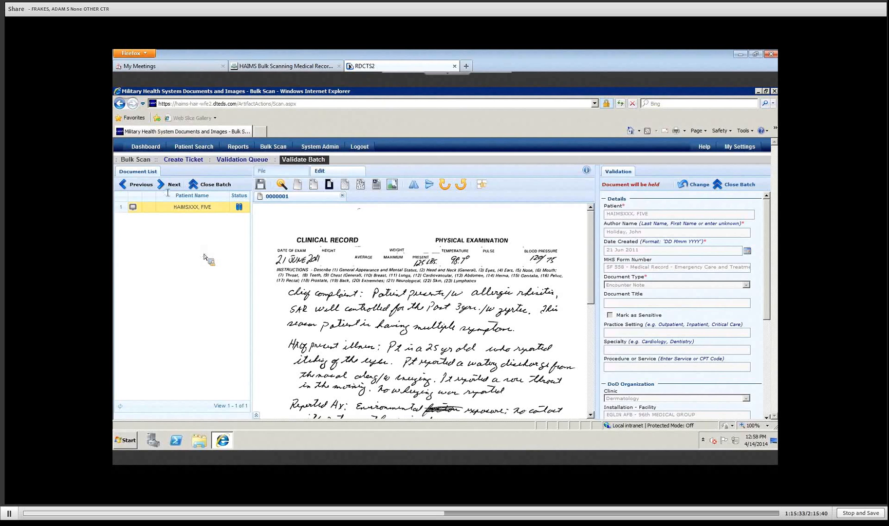
Step: Return to the Dashboard listing recently viewed patients and connection status
{"action": "left_click", "coordinate": [143, 148]}
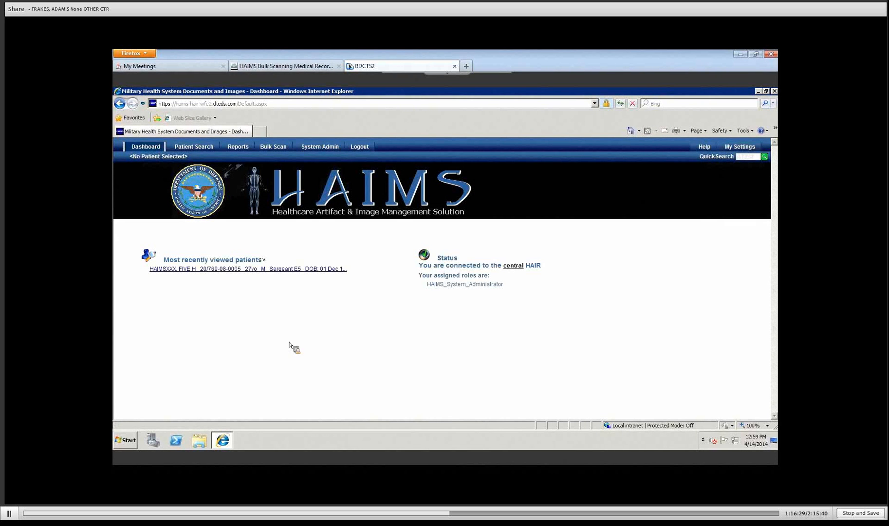
Step: Search patients by last name, then narrow the results using the Filter box
{"action": "left_click", "coordinate": [191, 151]}
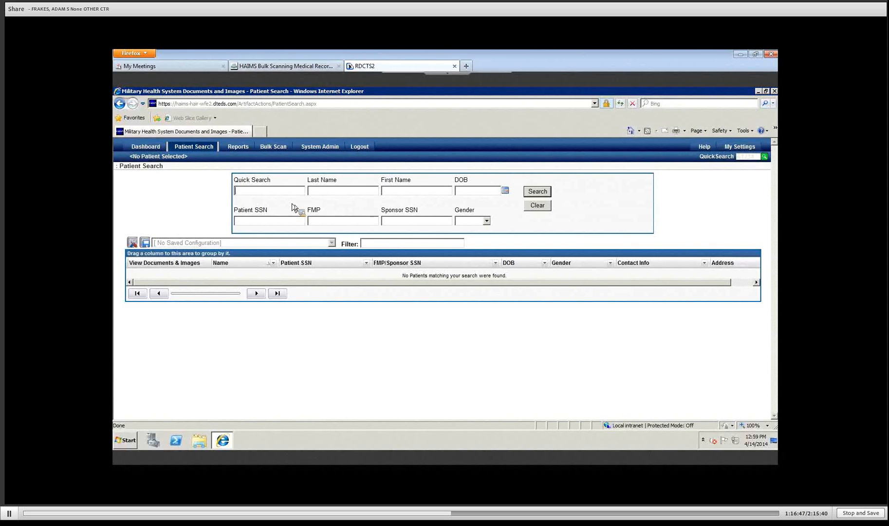
{"action": "left_click", "coordinate": [332, 191]}
{"action": "type", "text": "haimsmmm"}
{"action": "type", "text": "fif"}
{"action": "left_click", "coordinate": [544, 193]}
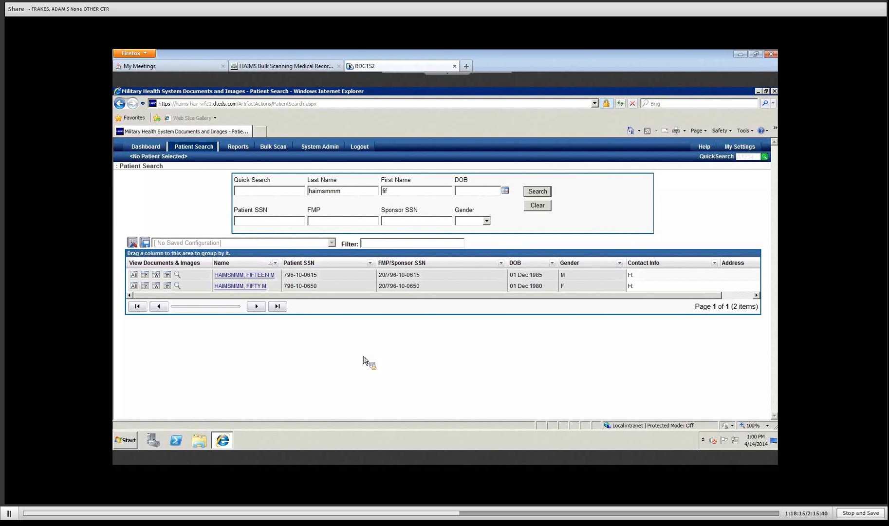
{"action": "type", "text": "fifty"}
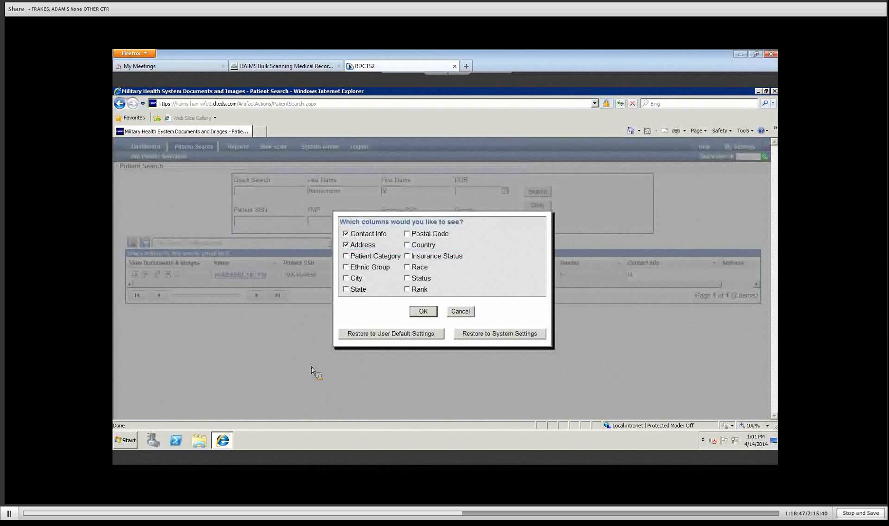
Step: Tick Rank and Patient Category in the column chooser and apply them
{"action": "left_click", "coordinate": [409, 292]}
{"action": "left_click", "coordinate": [347, 257]}
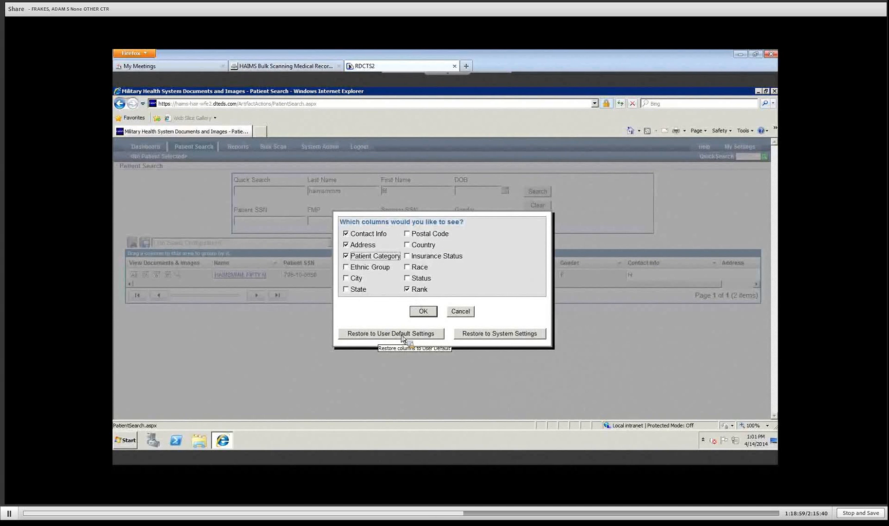
{"action": "left_click", "coordinate": [428, 315]}
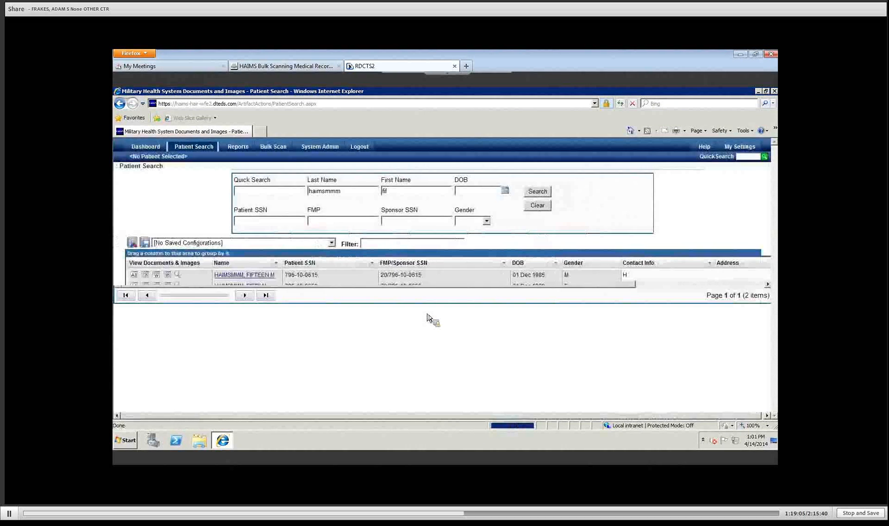
Step: Review the Patient Category and Rank columns, then drag the Name column wider
{"action": "left_click", "coordinate": [742, 296]}
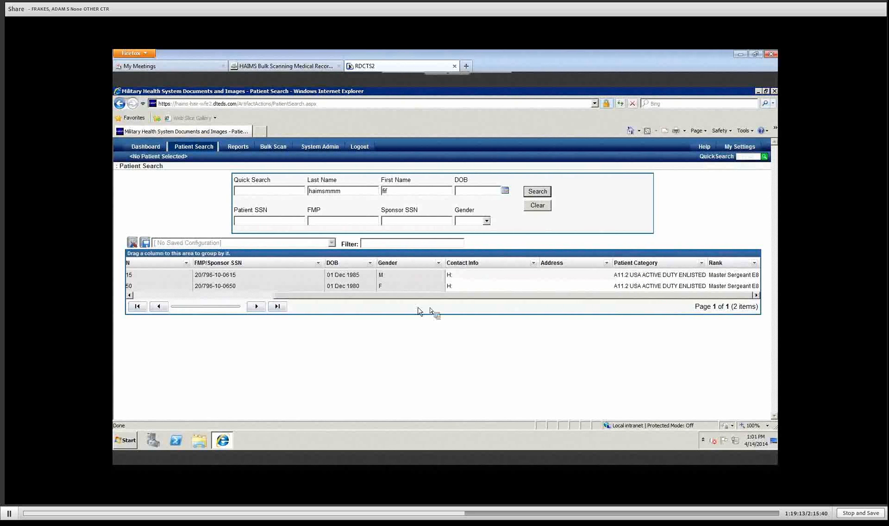
{"action": "left_click", "coordinate": [389, 277]}
{"action": "left_click", "coordinate": [184, 295]}
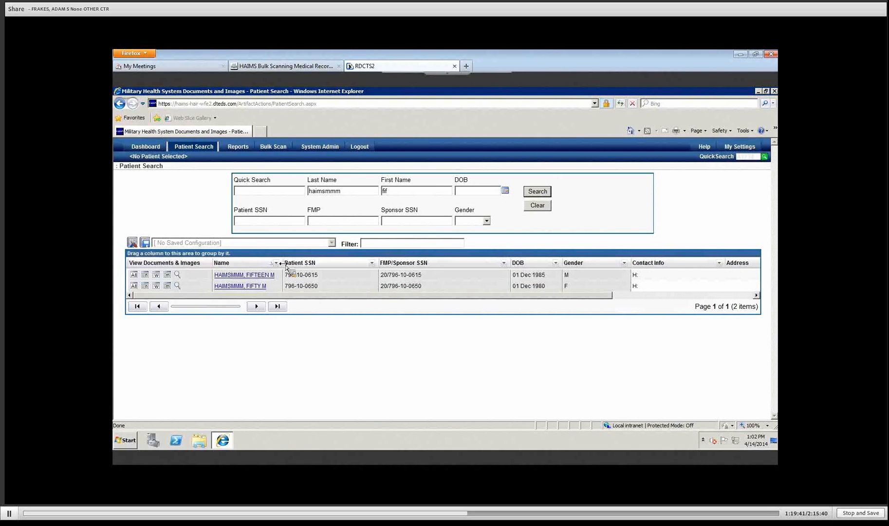
{"action": "left_click_drag", "start_coordinate": [282, 263], "coordinate": [322, 274]}
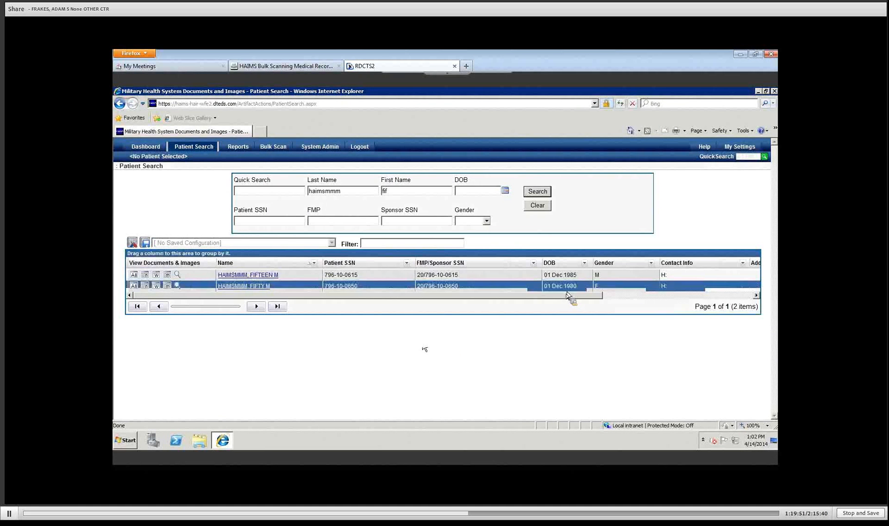
Step: Check a column's sort/group options, then drag the DOB column further left
{"action": "left_click", "coordinate": [536, 273]}
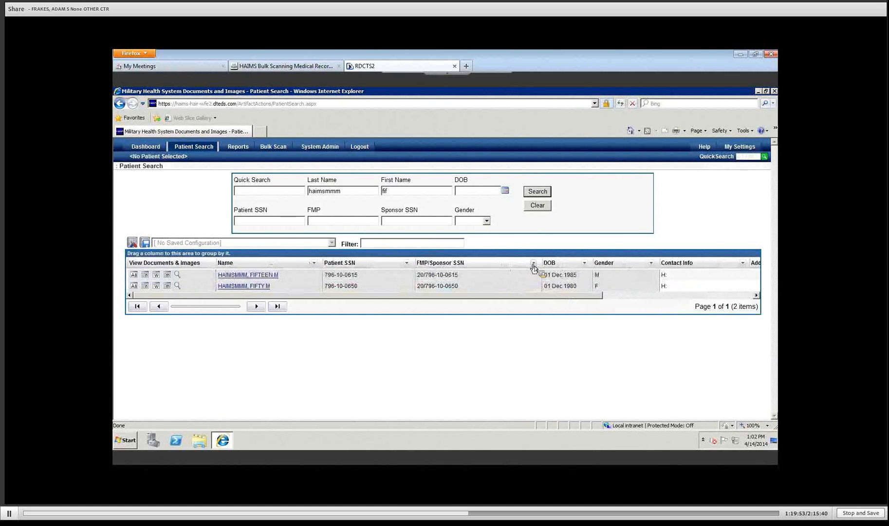
{"action": "left_click", "coordinate": [533, 264]}
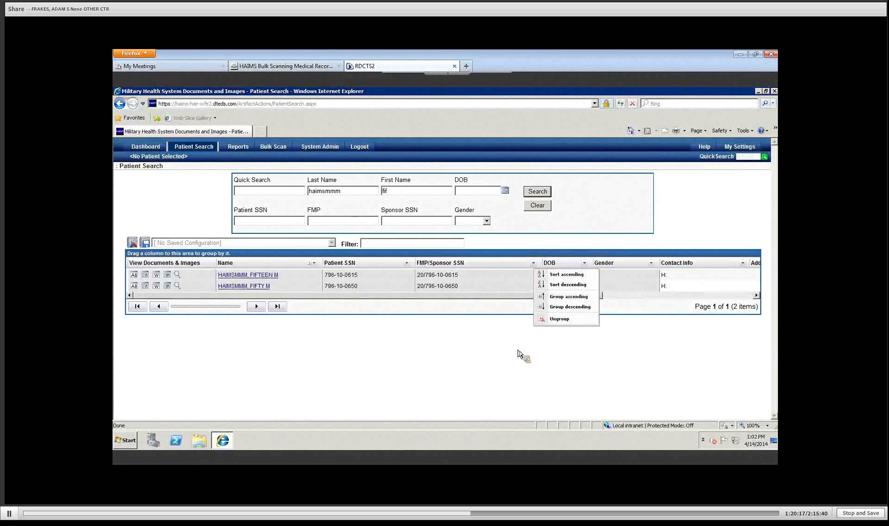
{"action": "left_click", "coordinate": [480, 362]}
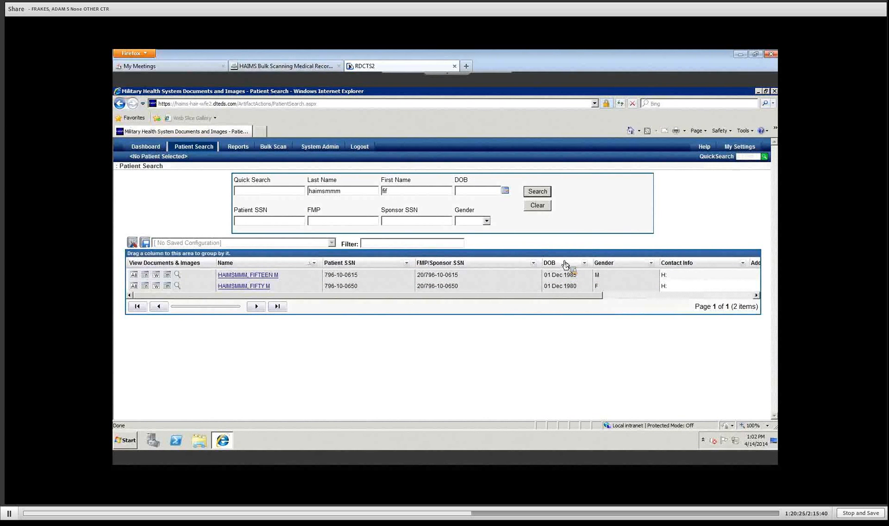
{"action": "left_click_drag", "start_coordinate": [564, 264], "coordinate": [135, 231]}
Step: Save the current grid layout as configuration 'Rank' and view the saved layouts list
{"action": "left_click", "coordinate": [144, 242]}
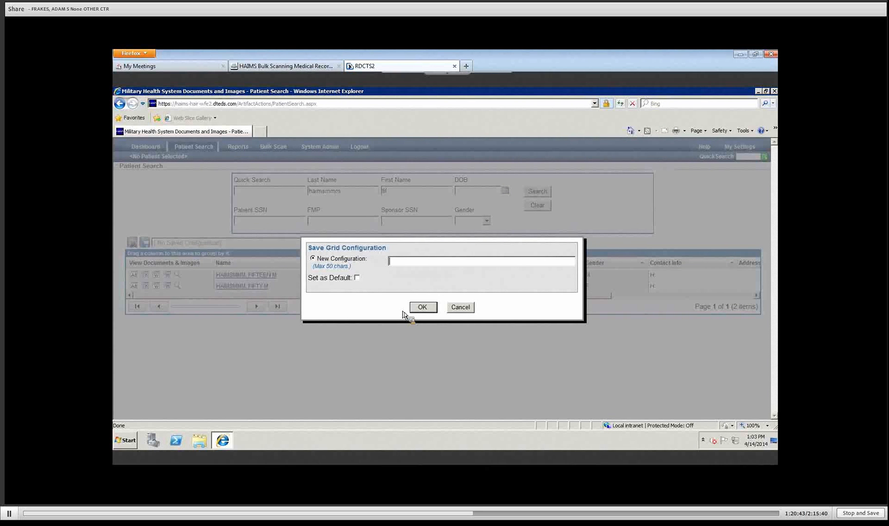
{"action": "type", "text": "Rank"}
{"action": "left_click", "coordinate": [421, 307]}
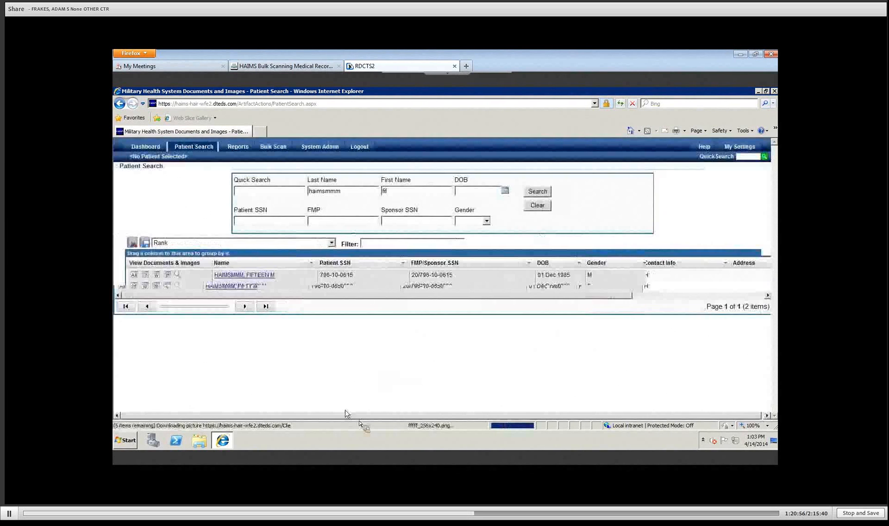
{"action": "left_click", "coordinate": [331, 244]}
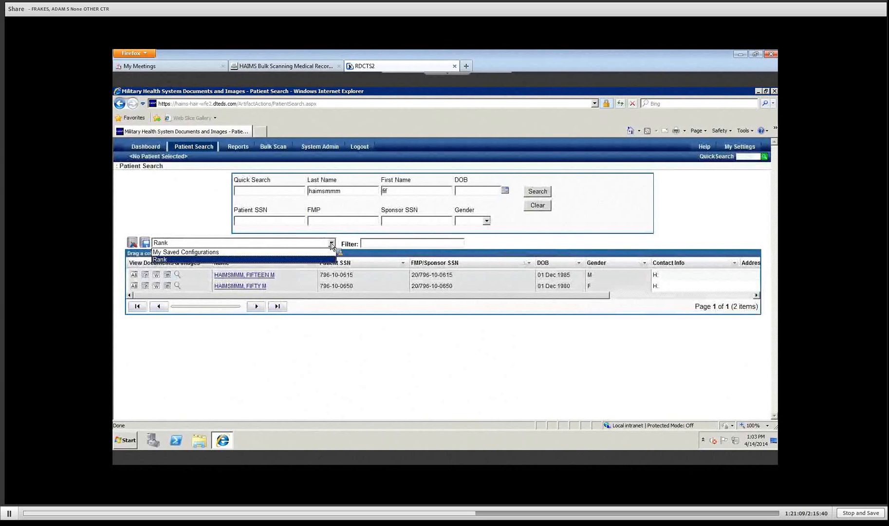
Step: Choose My Saved Configurations from the grid configuration dropdown
{"action": "left_click", "coordinate": [194, 252]}
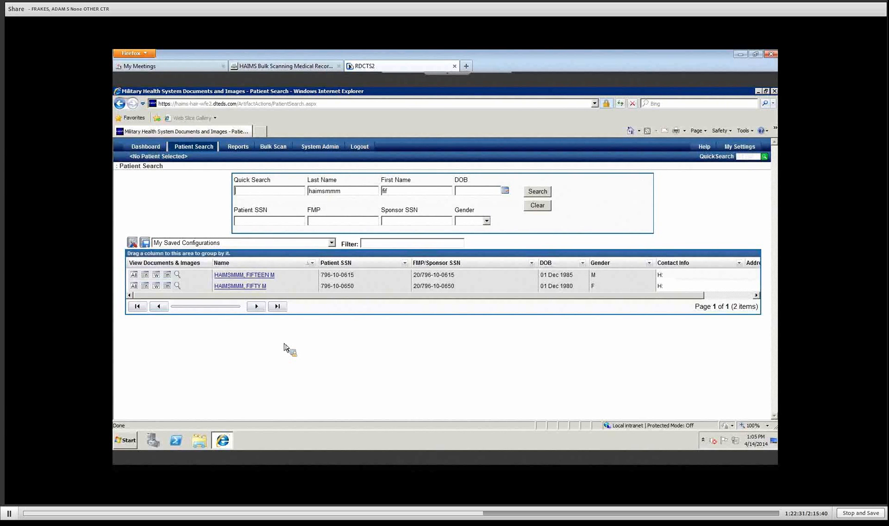
Step: Open the second patient's Asset Search document list from the search results grid
{"action": "left_click", "coordinate": [234, 286]}
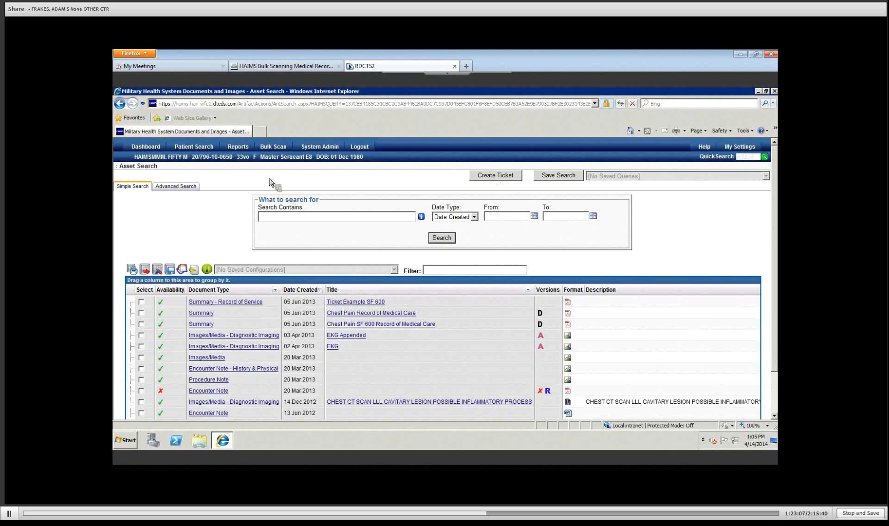
{"action": "mouse_move", "coordinate": [277, 146]}
{"action": "left_click", "coordinate": [179, 161]}
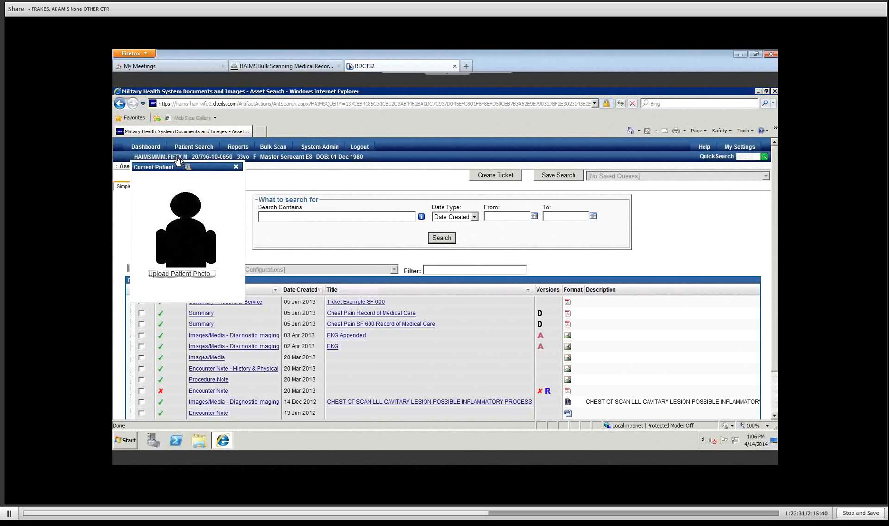
{"action": "left_click", "coordinate": [237, 167]}
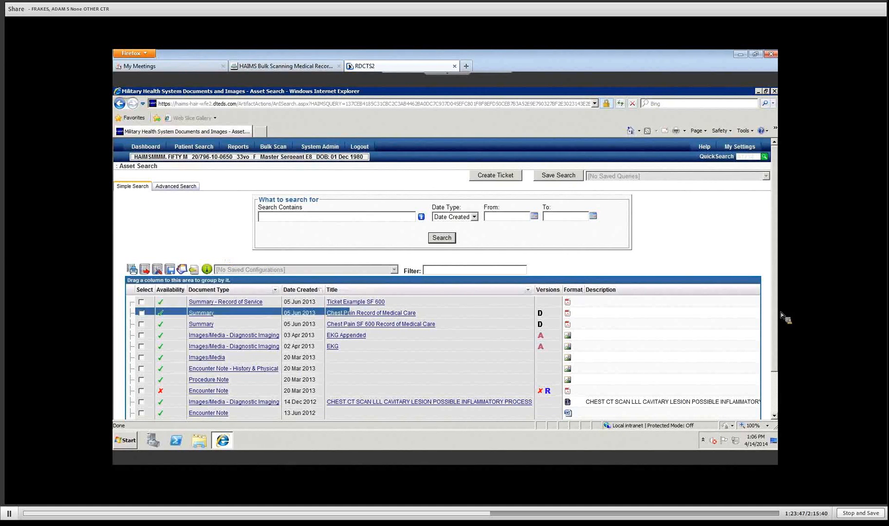
{"action": "scroll", "coordinate": [779, 341], "scroll_direction": "down", "scroll_amount": 2}
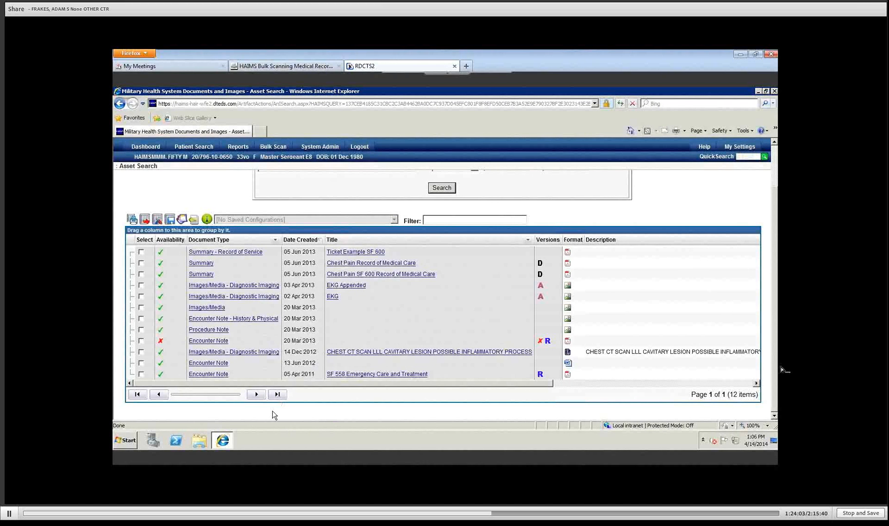
{"action": "left_click_drag", "start_coordinate": [774, 384], "coordinate": [777, 304]}
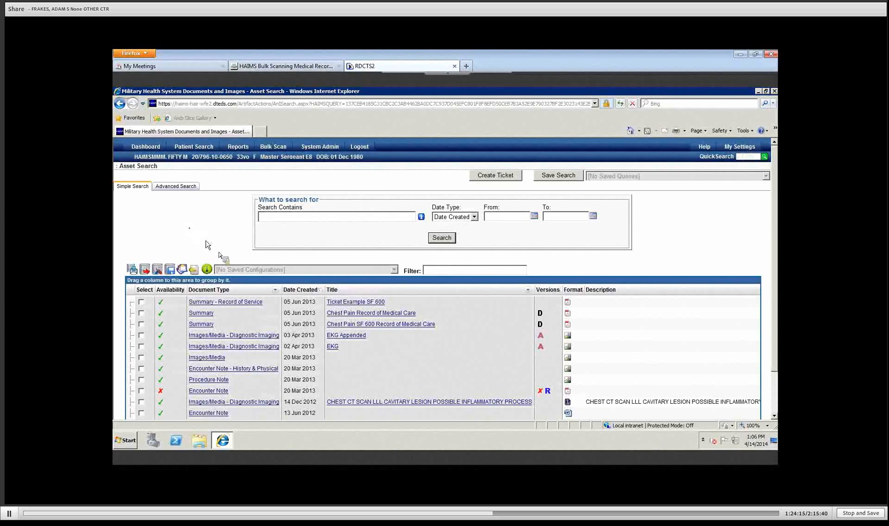
Step: Show the Icon Legend and check the derived Chest Pain SF 600 and deleted Encounter Note entries
{"action": "left_click", "coordinate": [208, 269]}
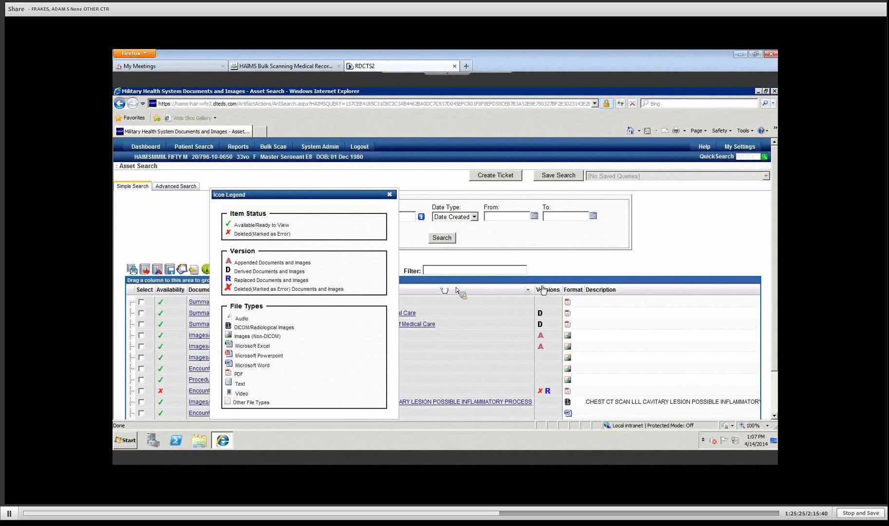
{"action": "left_click", "coordinate": [549, 323]}
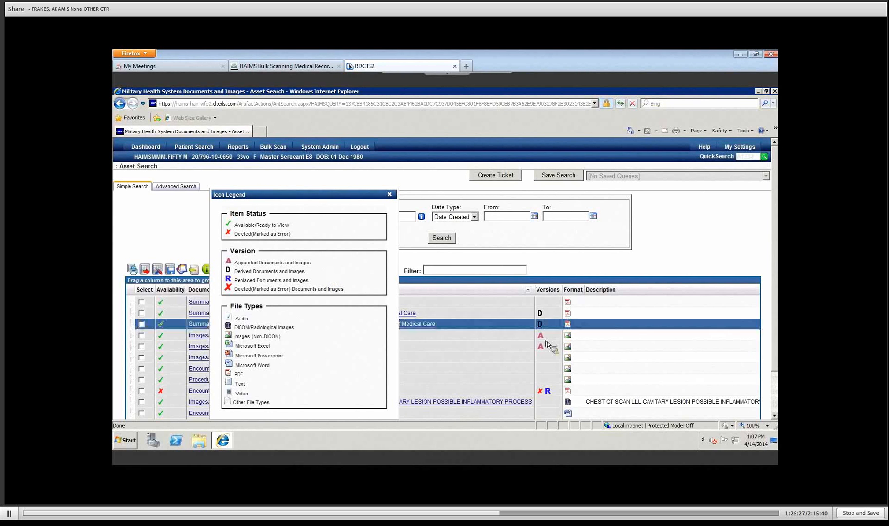
{"action": "left_click", "coordinate": [552, 392]}
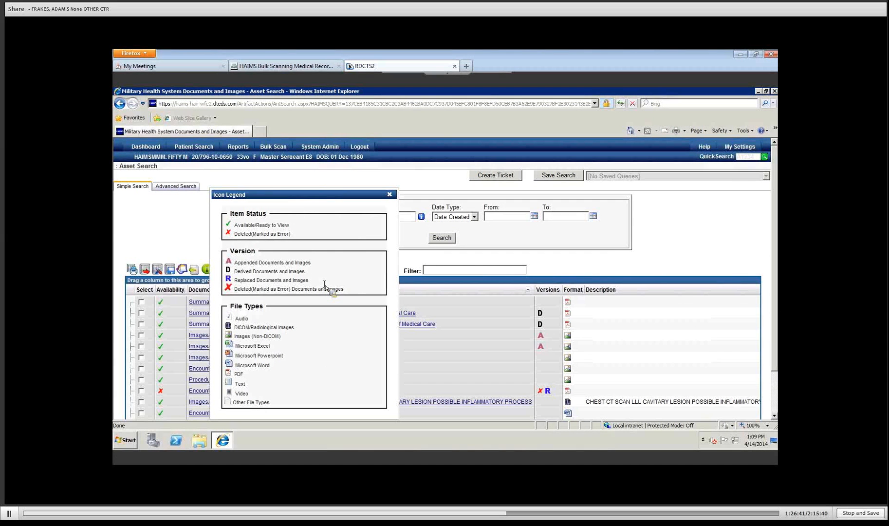
{"action": "left_click", "coordinate": [176, 391]}
Step: Close the Icon Legend and scroll down to see all 12 documents and the pager
{"action": "left_click", "coordinate": [389, 196]}
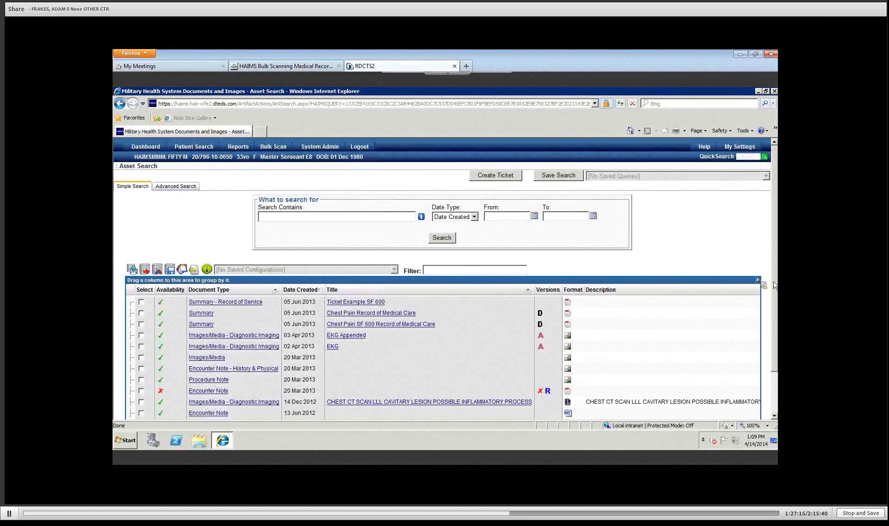
{"action": "scroll", "coordinate": [776, 292], "scroll_direction": "down", "scroll_amount": 2}
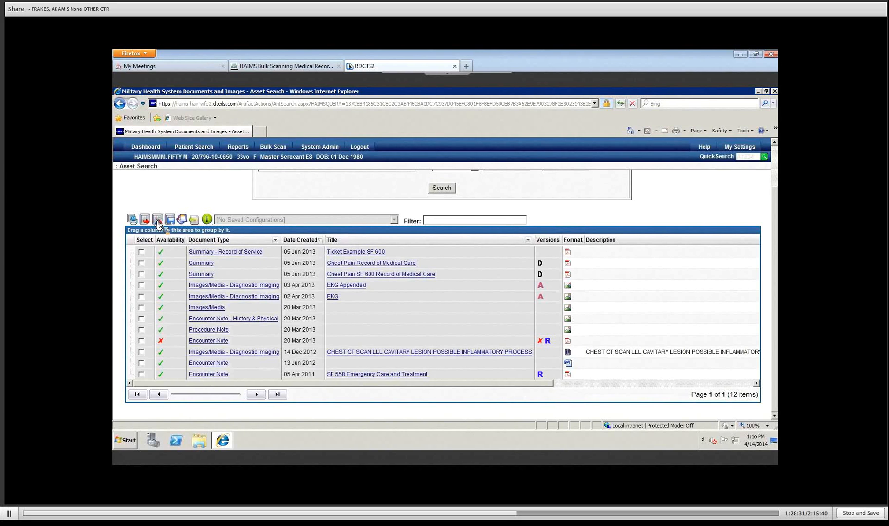
Step: Hide the Description, Author Name and Facility Name columns and add the MHS Form Number column
{"action": "left_click", "coordinate": [158, 220]}
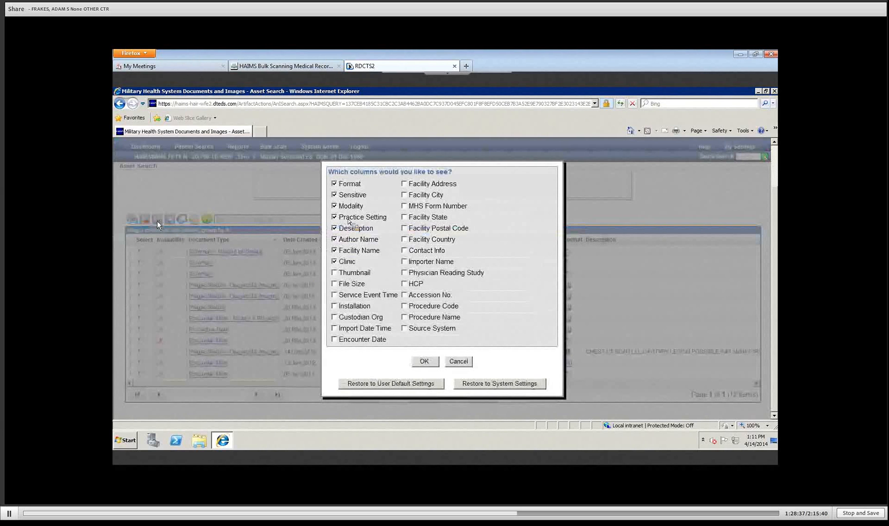
{"action": "left_click", "coordinate": [335, 227]}
{"action": "left_click", "coordinate": [334, 239]}
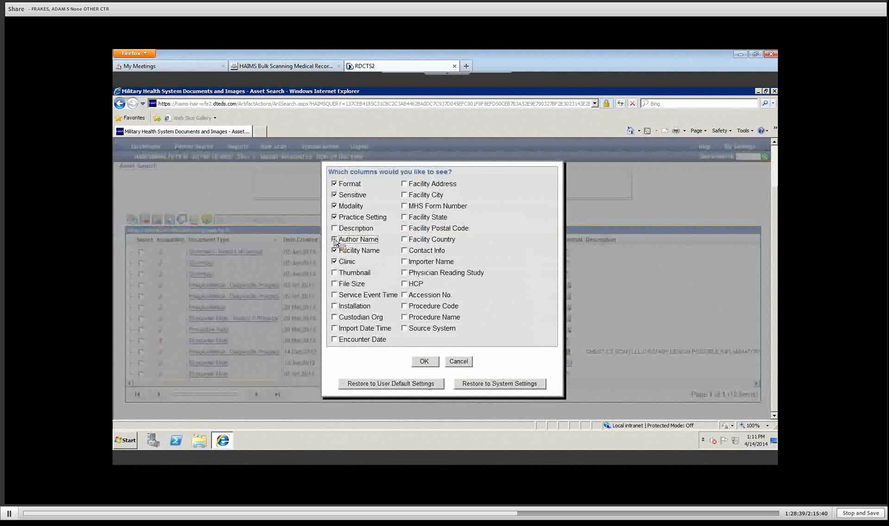
{"action": "left_click", "coordinate": [334, 251]}
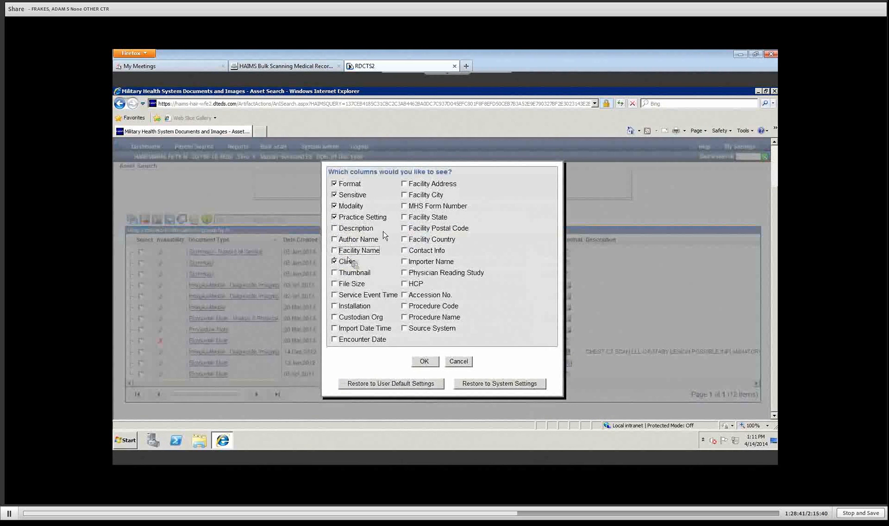
{"action": "left_click", "coordinate": [404, 206]}
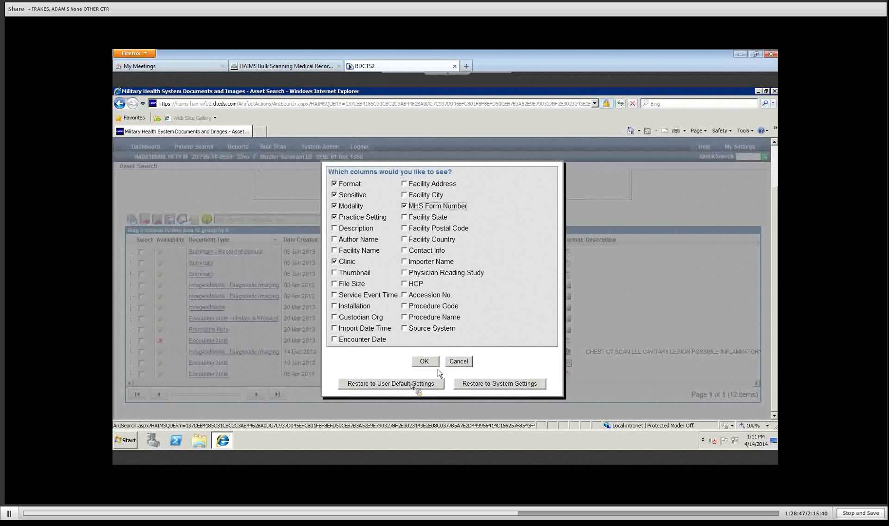
{"action": "left_click", "coordinate": [424, 361]}
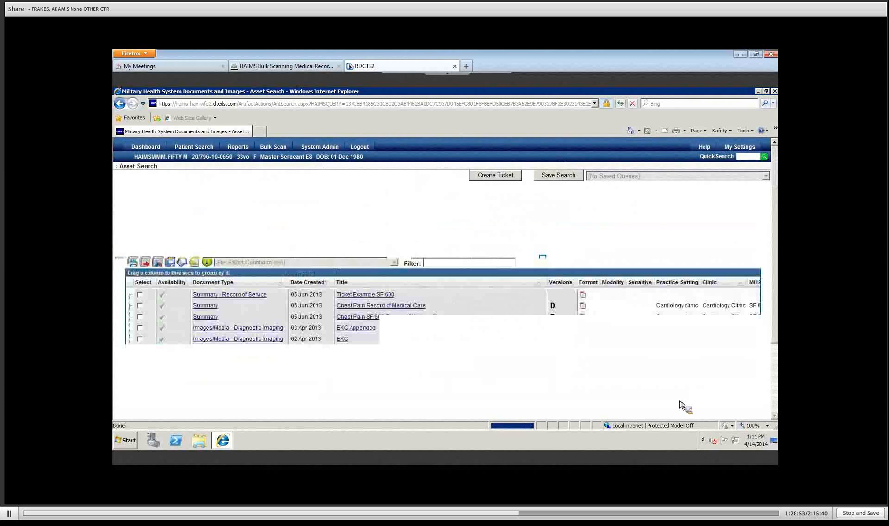
Step: Move the Sensitive column so it sits right after Versions and before Format
{"action": "left_click", "coordinate": [774, 406]}
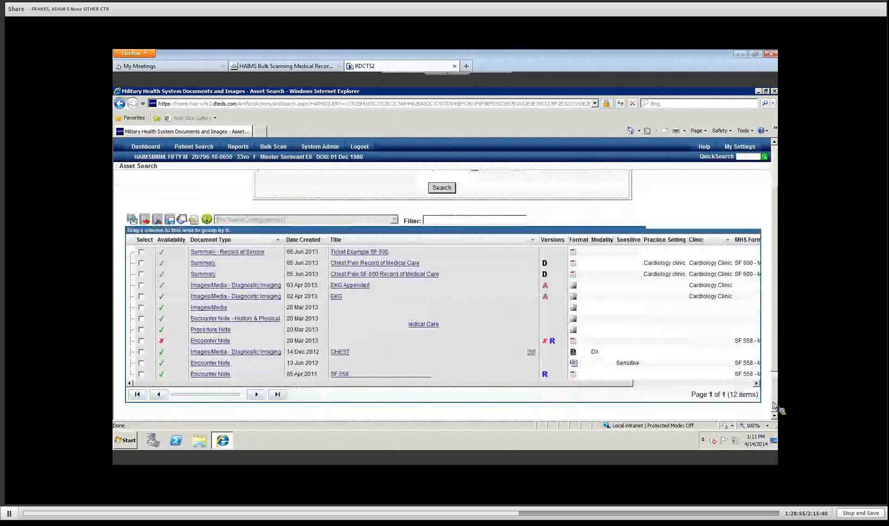
{"action": "left_click", "coordinate": [747, 383]}
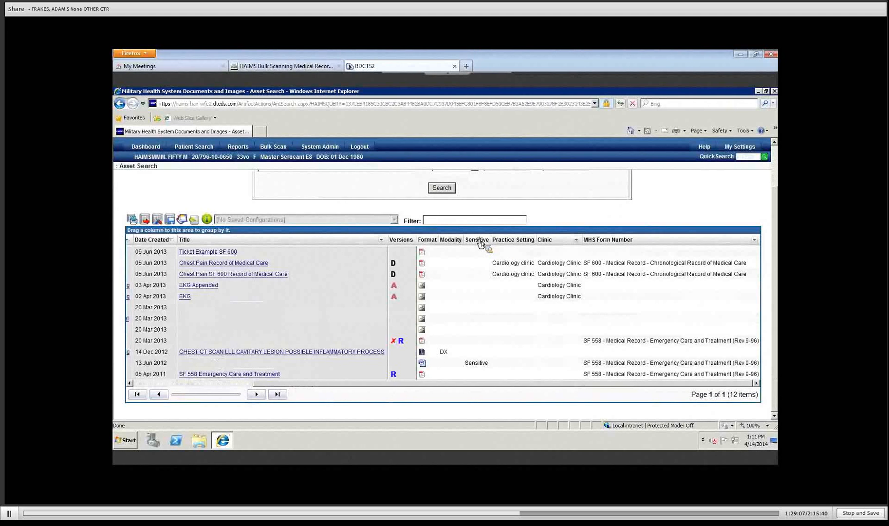
{"action": "left_click_drag", "start_coordinate": [481, 243], "coordinate": [447, 254]}
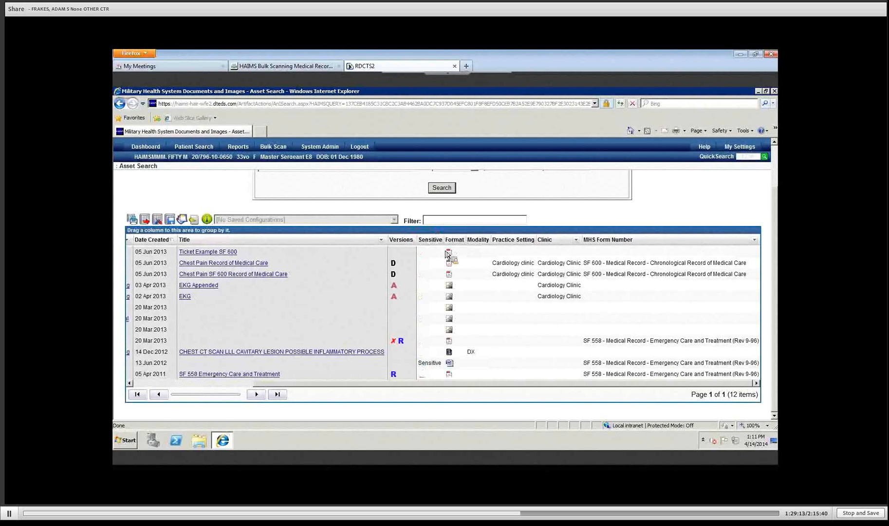
Step: Sort the documents by Versions in reverse order, narrow the Title column, and open Save Grid Configuration
{"action": "left_click", "coordinate": [401, 241]}
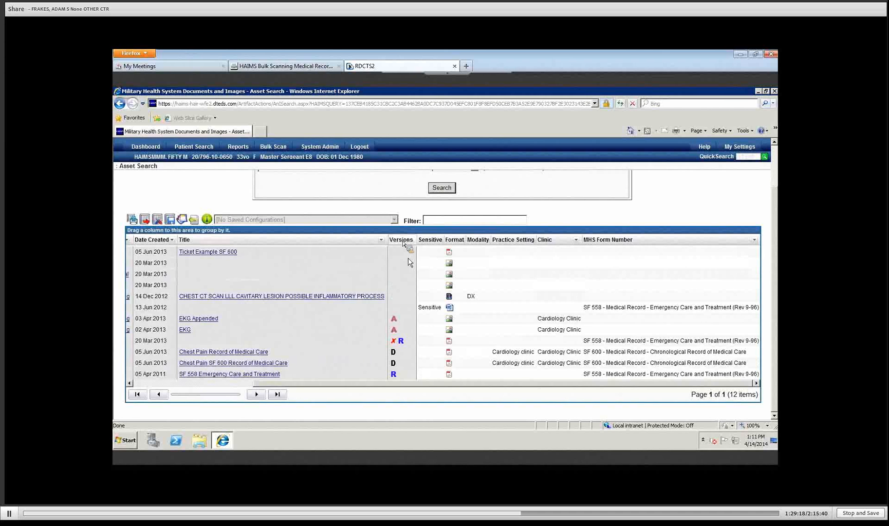
{"action": "left_click", "coordinate": [400, 241]}
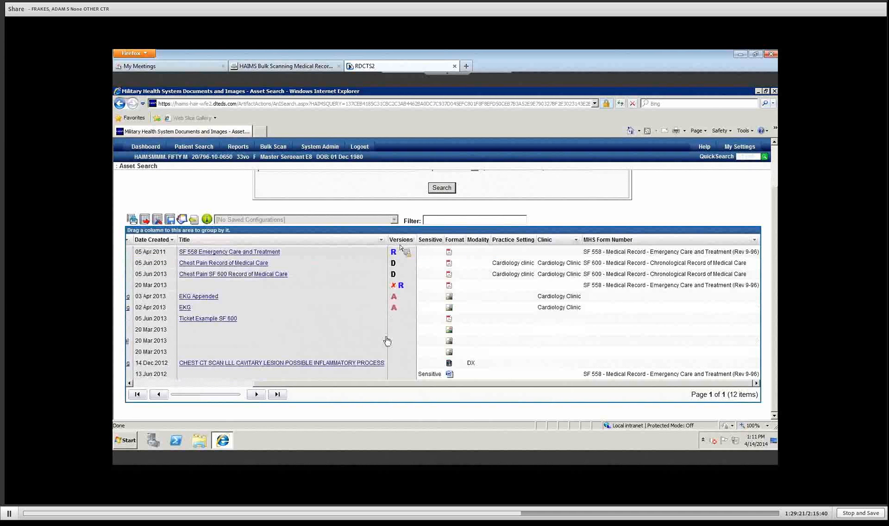
{"action": "left_click", "coordinate": [151, 384]}
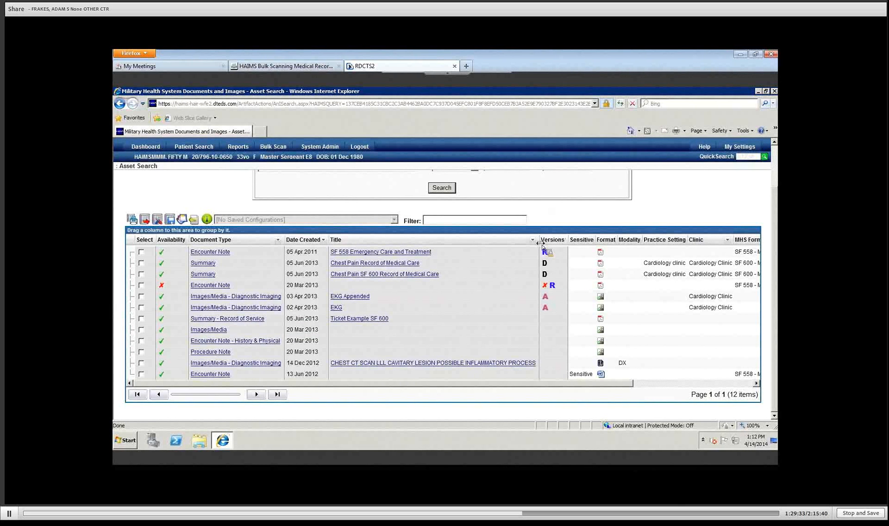
{"action": "left_click_drag", "start_coordinate": [539, 246], "coordinate": [478, 250]}
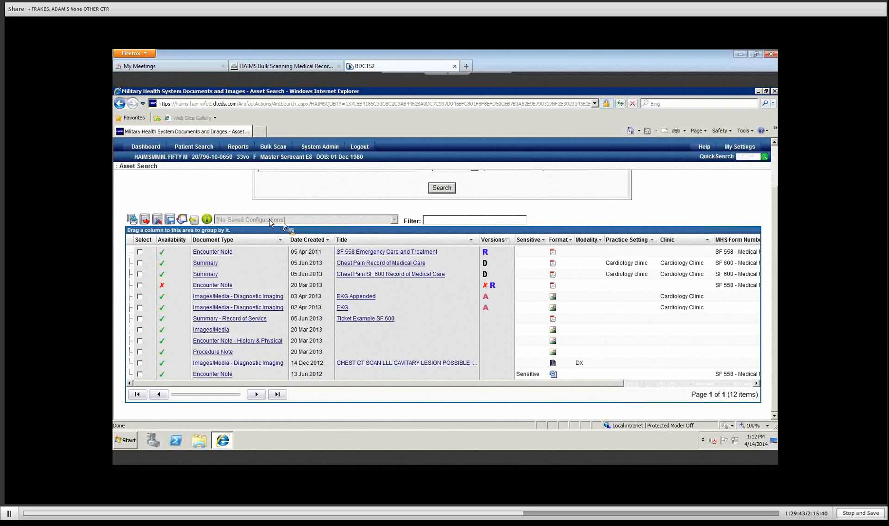
{"action": "left_click", "coordinate": [169, 220]}
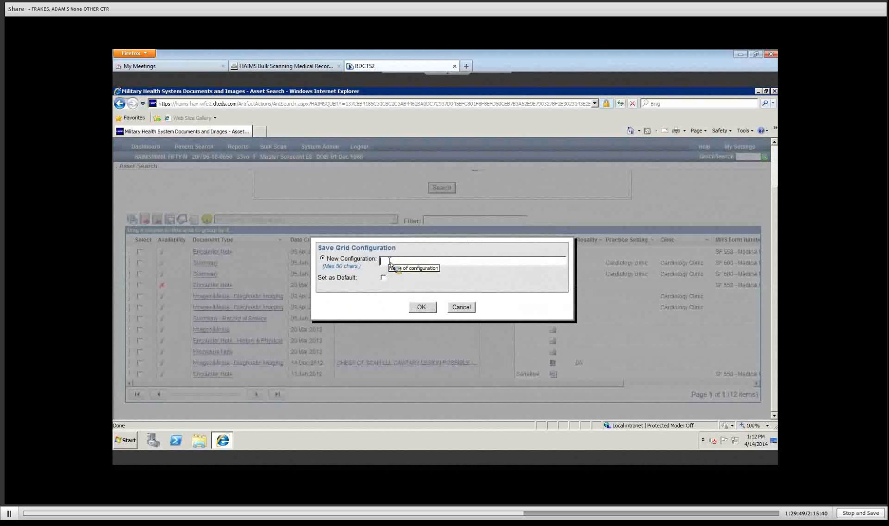
Step: Name the new grid configuration 'MHS Form' and confirm the save
{"action": "type", "text": "MHS Form"}
{"action": "left_click", "coordinate": [419, 308]}
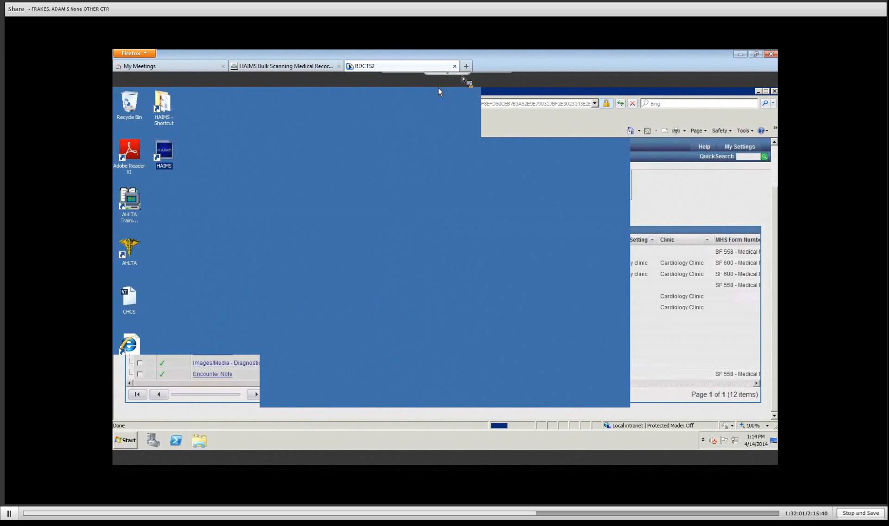
Step: Refresh the remote session from the connection bar's Actions menu to redraw the desktop
{"action": "left_click", "coordinate": [406, 78]}
{"action": "left_click", "coordinate": [409, 88]}
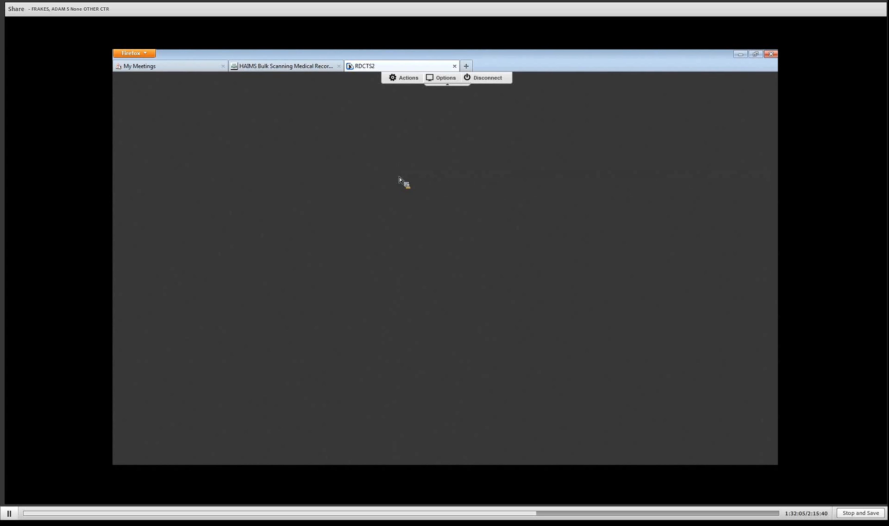
{"action": "left_click", "coordinate": [407, 78]}
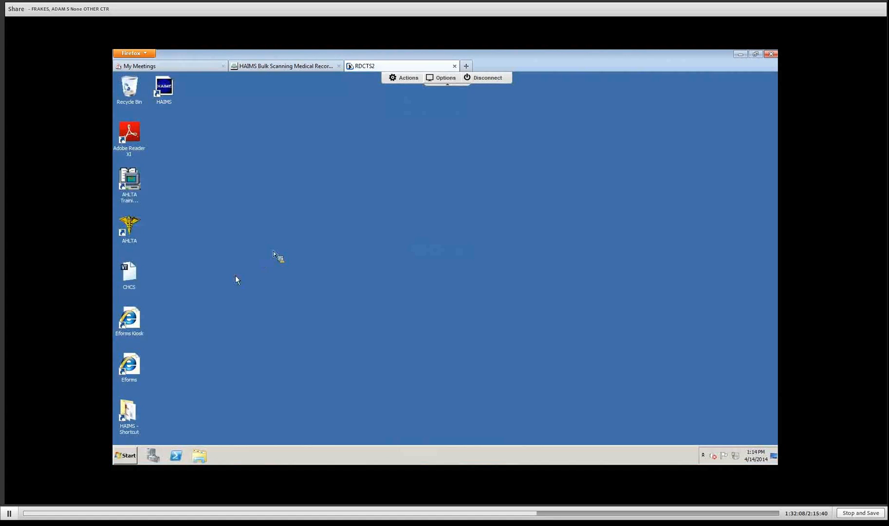
Step: Launch AHLTA and log in with the user ID and password
{"action": "double_click", "coordinate": [133, 231]}
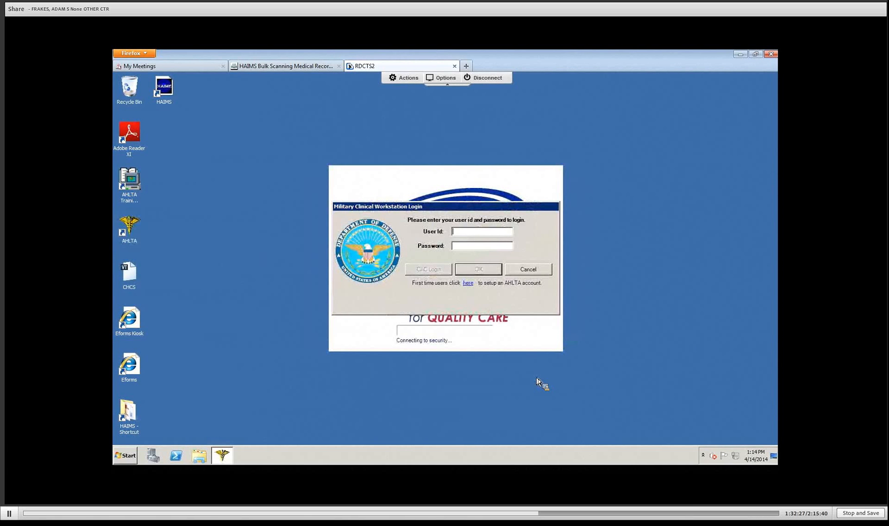
{"action": "type", "text": "14provm****************"}
{"action": "left_click", "coordinate": [479, 269]}
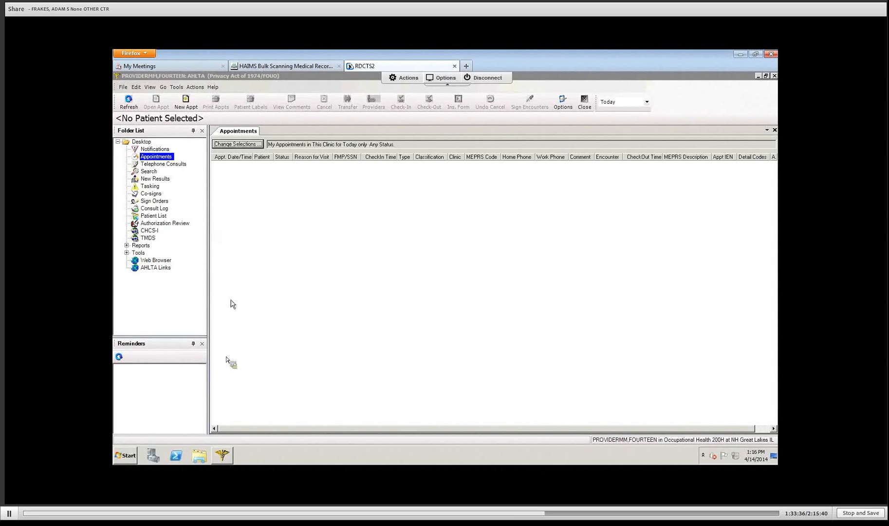
Step: Close Reminders, load the recently used demo patient's record, and collapse Desktop in the Folder List
{"action": "left_click", "coordinate": [202, 343]}
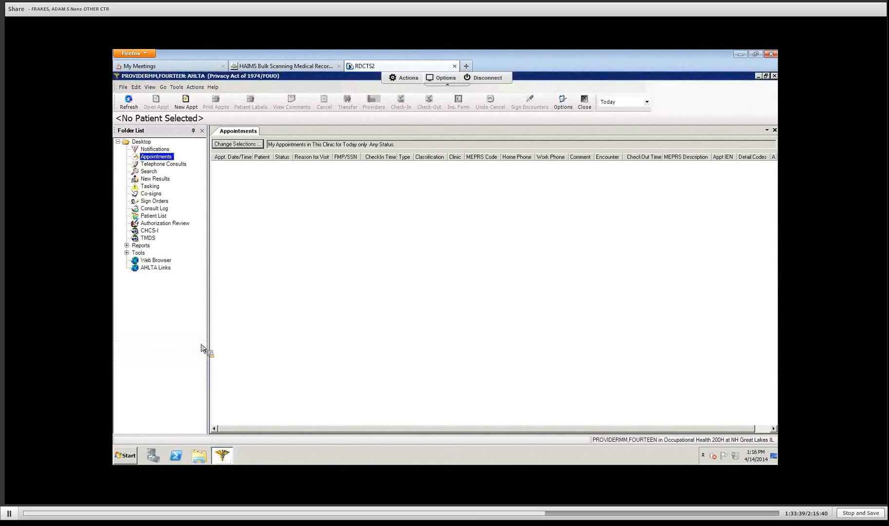
{"action": "left_click", "coordinate": [163, 87]}
{"action": "mouse_move", "coordinate": [175, 100]}
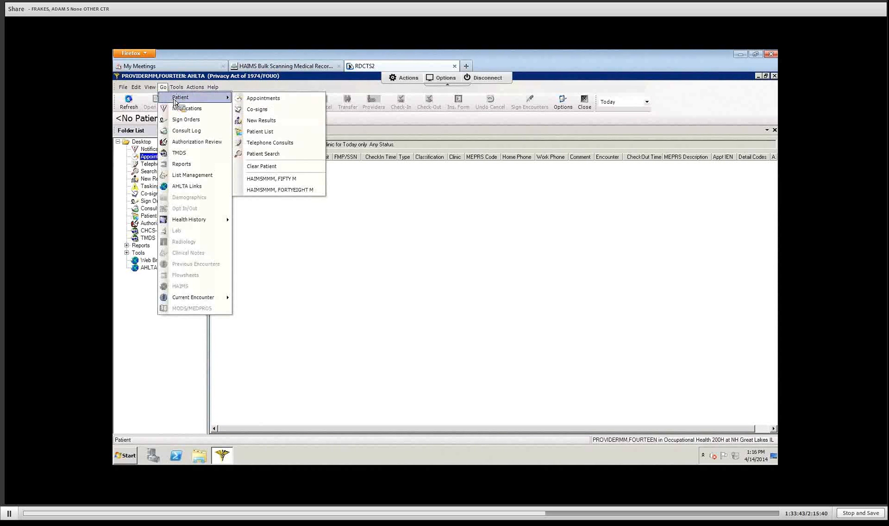
{"action": "left_click", "coordinate": [291, 180]}
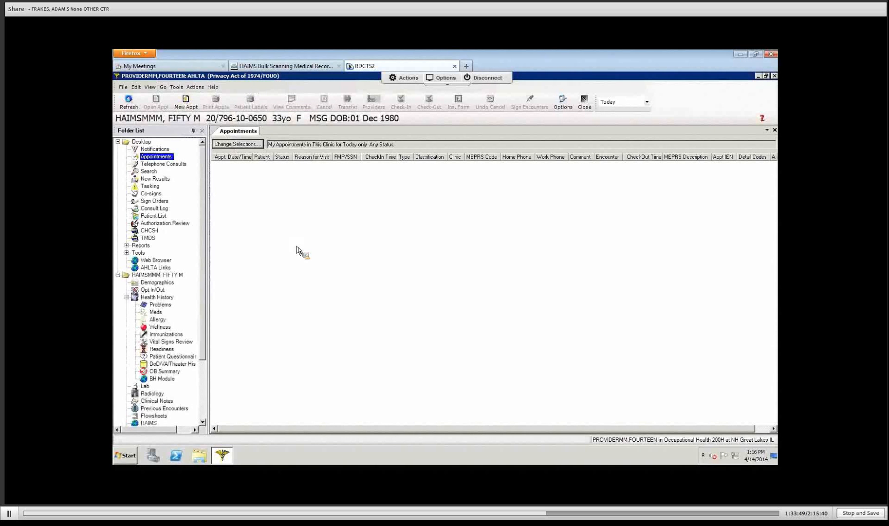
{"action": "left_click", "coordinate": [117, 142]}
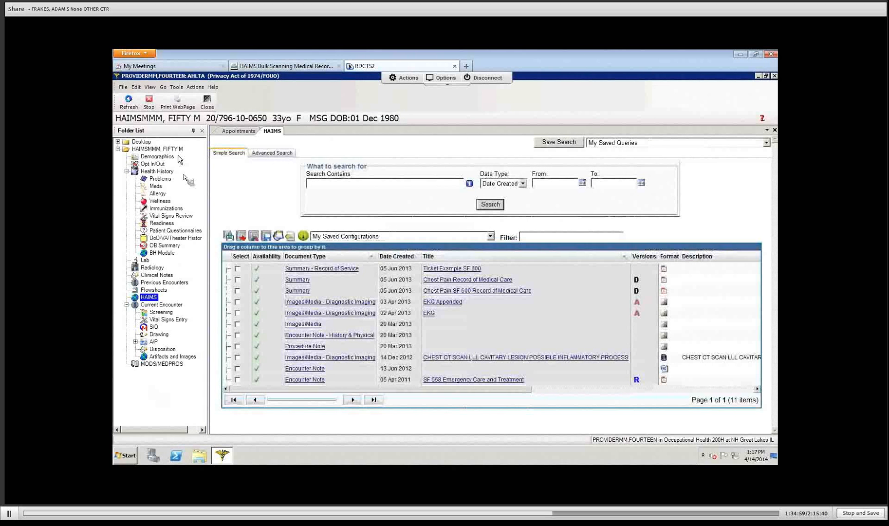
Step: Set the Folder List pane to auto-hide so the 11-document grid spans the full width
{"action": "left_click", "coordinate": [193, 131]}
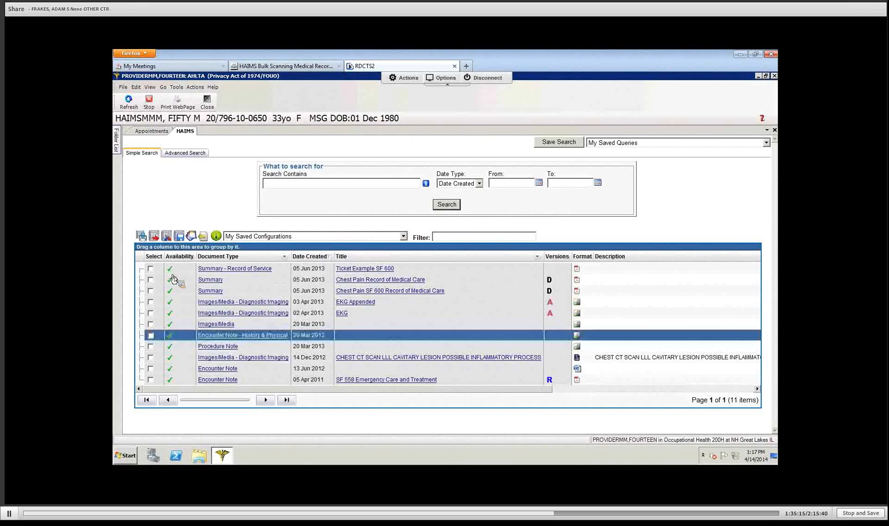
{"action": "left_click", "coordinate": [171, 279]}
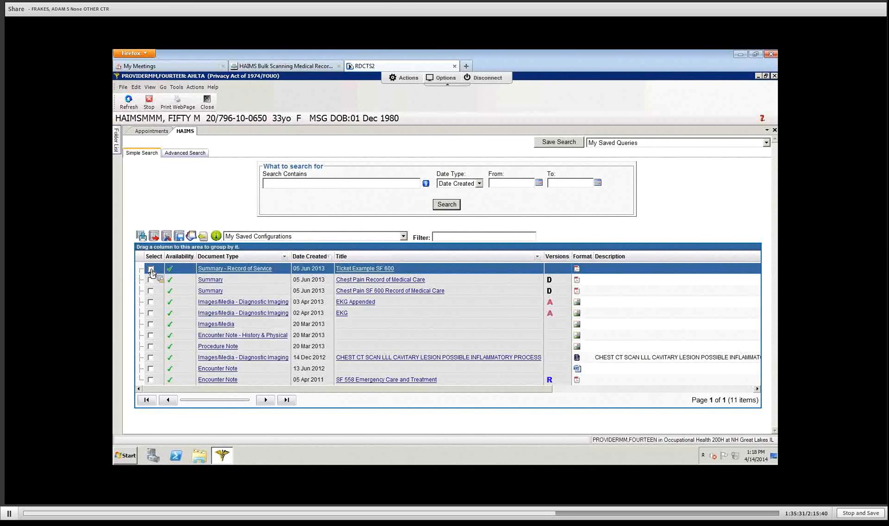
Step: Tick Ticket Example SF 600, the 02 Apr 2013 EKG and the CHEST CT SCAN documents
{"action": "left_click", "coordinate": [151, 269]}
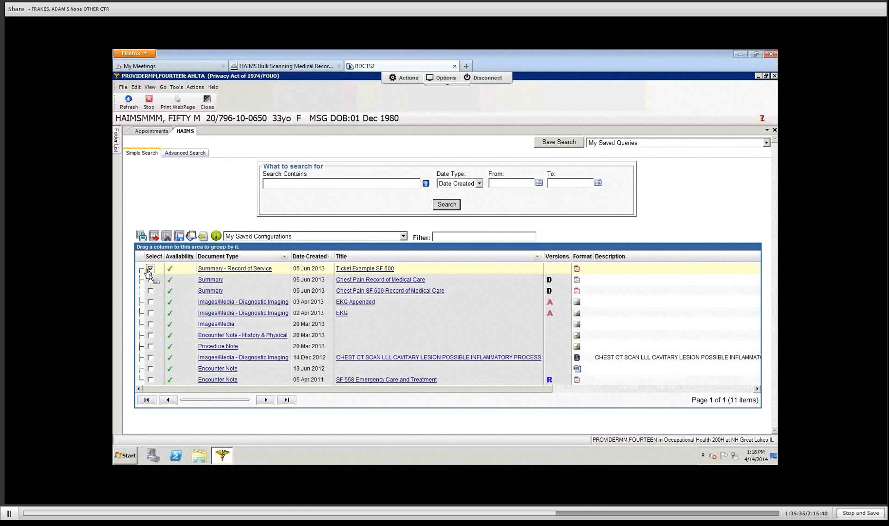
{"action": "left_click", "coordinate": [152, 280]}
{"action": "left_click", "coordinate": [151, 313]}
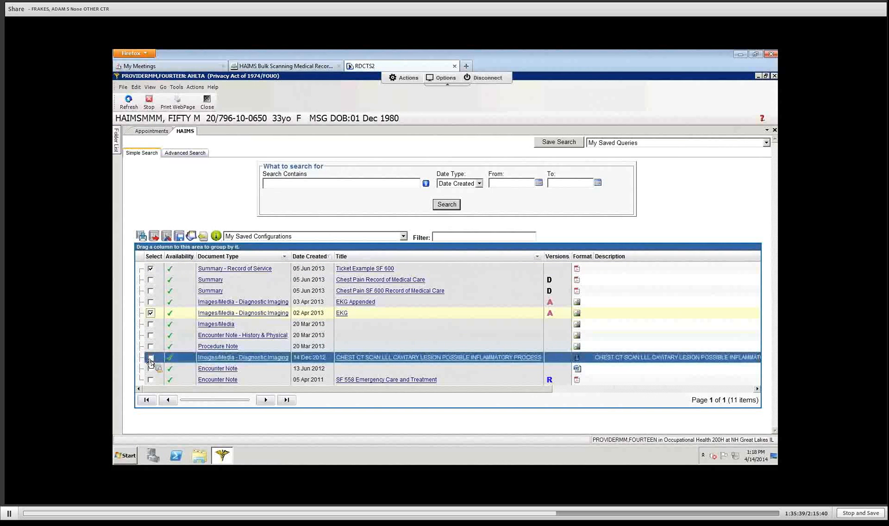
{"action": "left_click", "coordinate": [151, 359]}
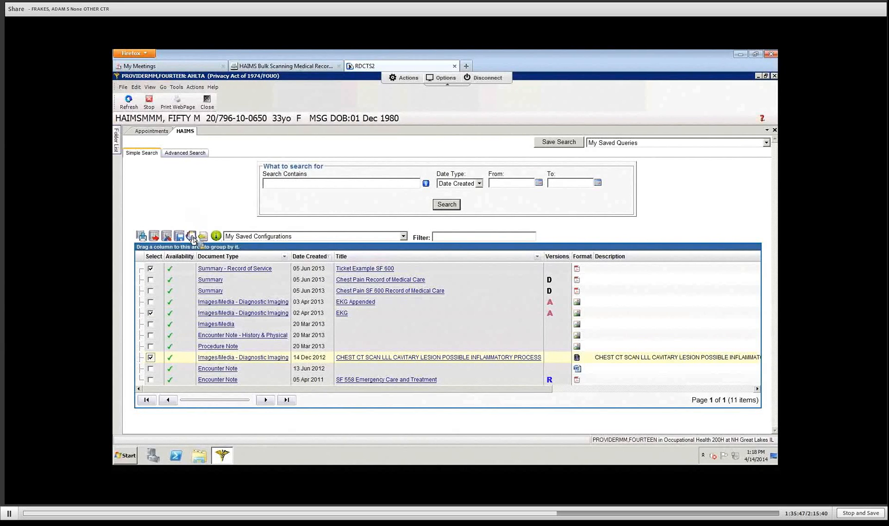
Step: Save the three ticked documents as a record group named 'MVA Group'
{"action": "left_click", "coordinate": [193, 238]}
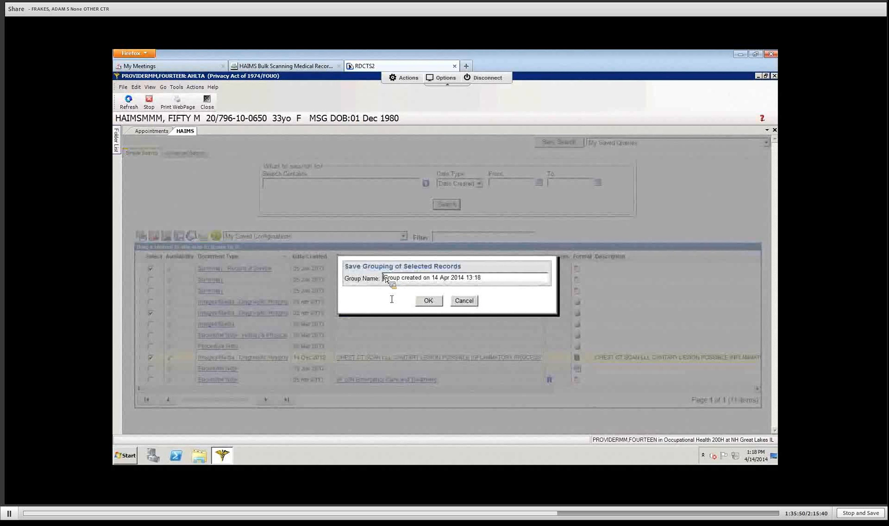
{"action": "type", "text": "MVA"}
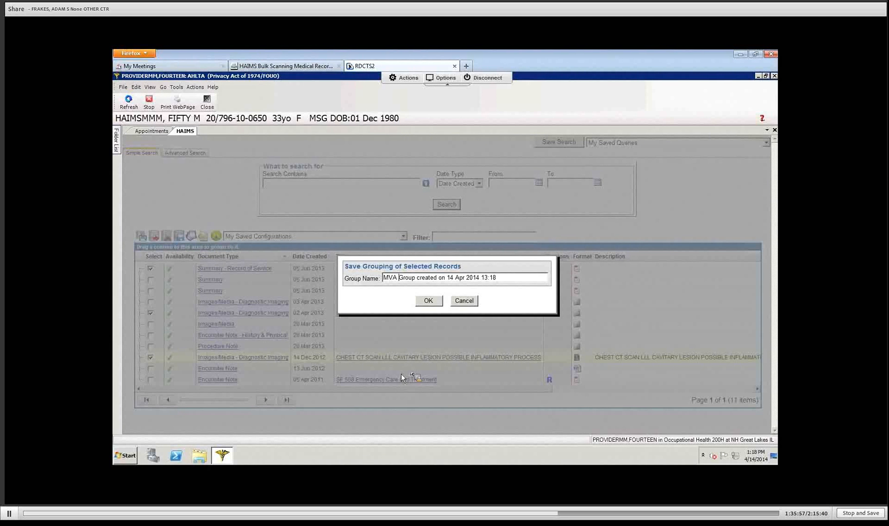
{"action": "left_click", "coordinate": [428, 301]}
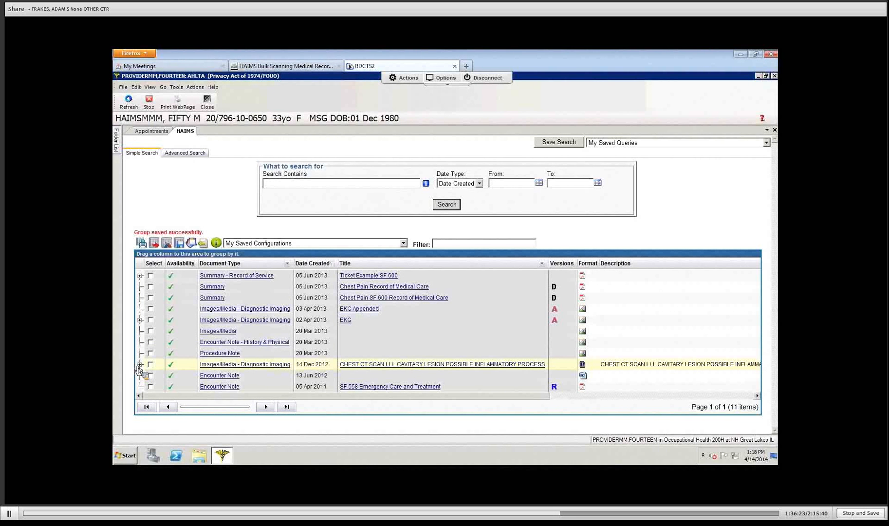
Step: Expand the EKG row's MVA Group to list Ticket Example SF 600, EKG and the chest CT scan
{"action": "left_click_drag", "start_coordinate": [139, 370], "coordinate": [140, 325]}
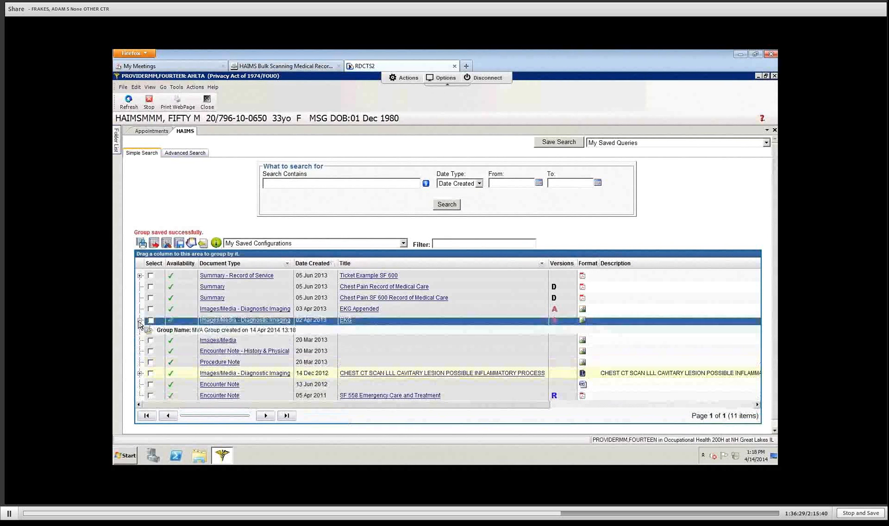
{"action": "left_click", "coordinate": [151, 339]}
{"action": "left_click", "coordinate": [150, 330]}
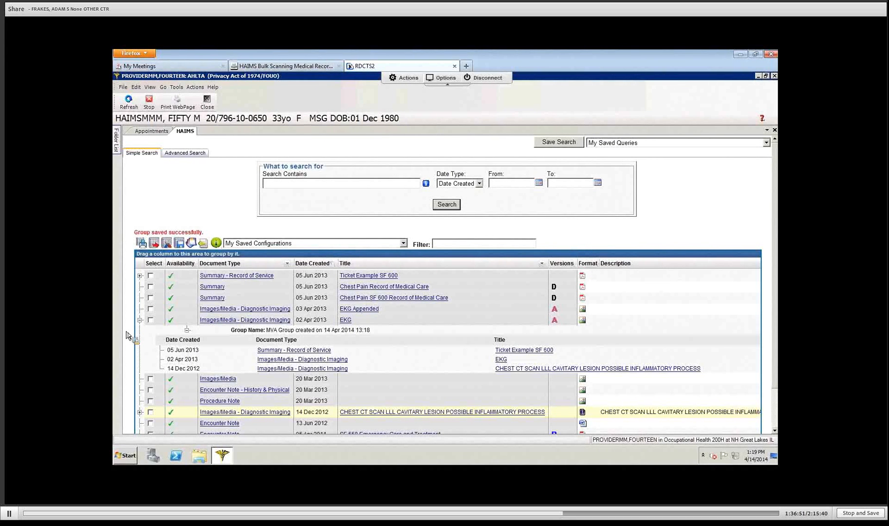
Step: Remove the 02 Apr 2013 EKG from MVA Group, leaving SF 600 and the chest CT scan
{"action": "left_click", "coordinate": [282, 361]}
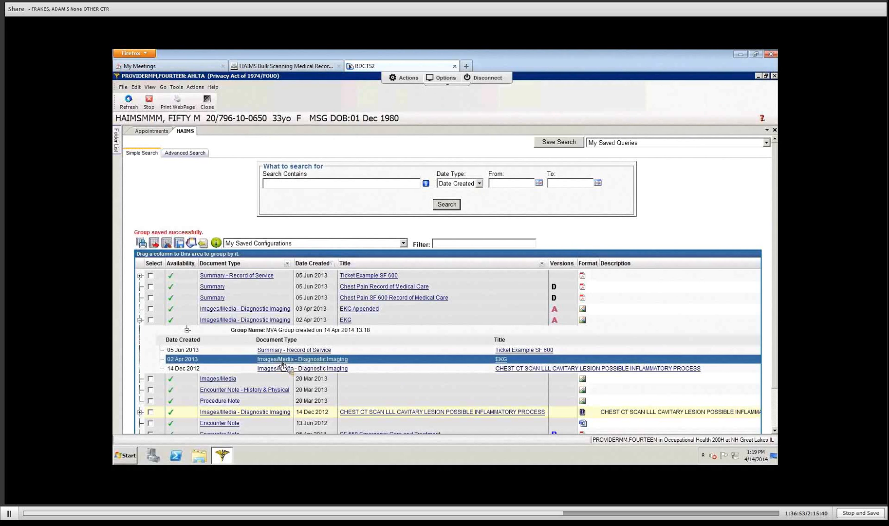
{"action": "right_click", "coordinate": [282, 364]}
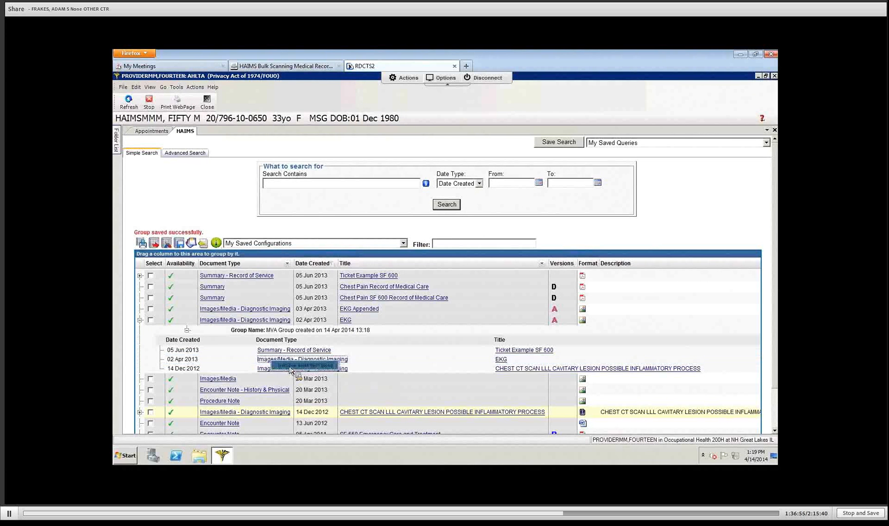
{"action": "left_click", "coordinate": [291, 365]}
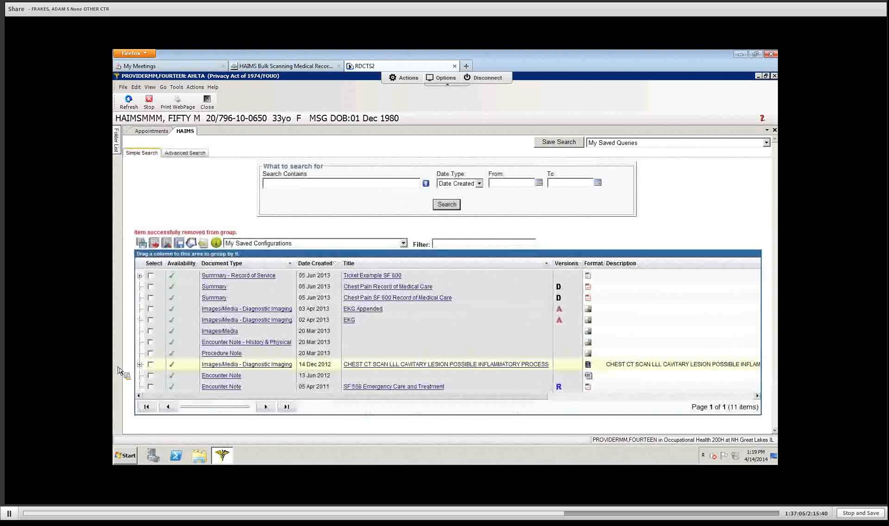
{"action": "left_click", "coordinate": [138, 328]}
{"action": "left_click_drag", "start_coordinate": [139, 326], "coordinate": [124, 303]}
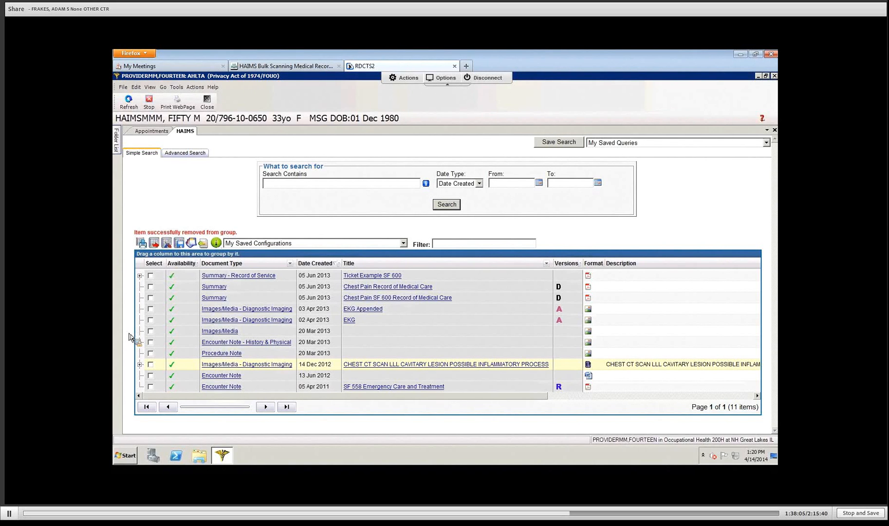
Step: Expand the Ticket Example SF 600 row and delete its MVA Group
{"action": "left_click", "coordinate": [139, 277]}
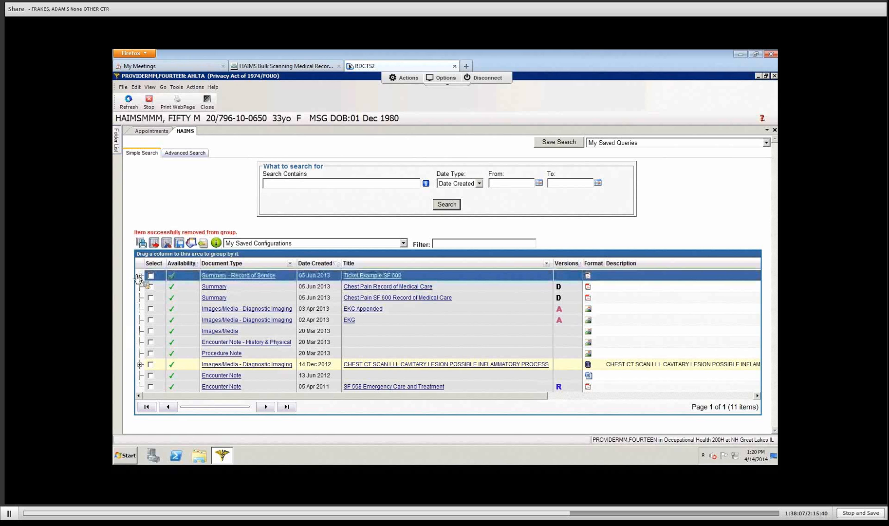
{"action": "left_click", "coordinate": [140, 278]}
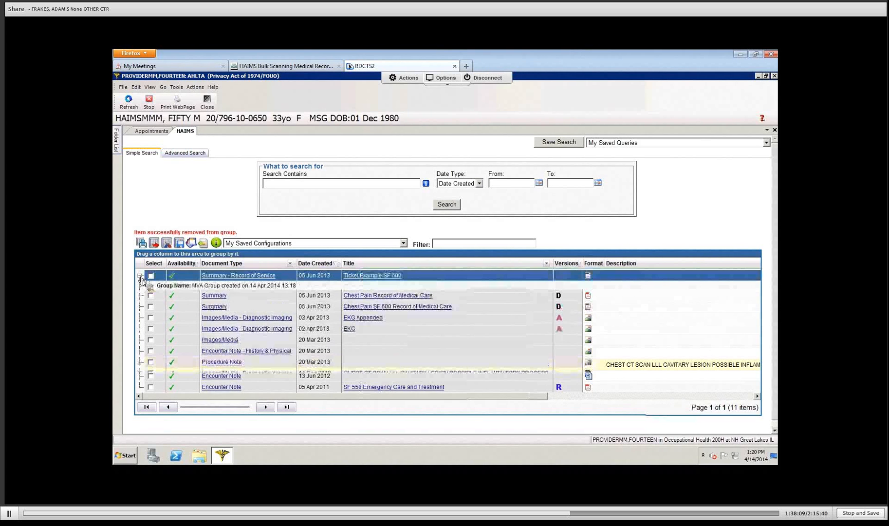
{"action": "left_click", "coordinate": [176, 286]}
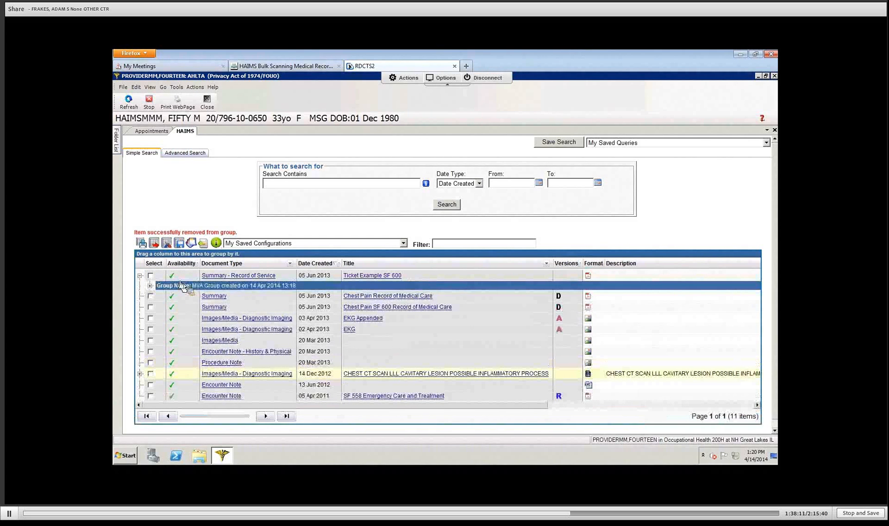
{"action": "right_click", "coordinate": [181, 284]}
{"action": "left_click", "coordinate": [197, 286]}
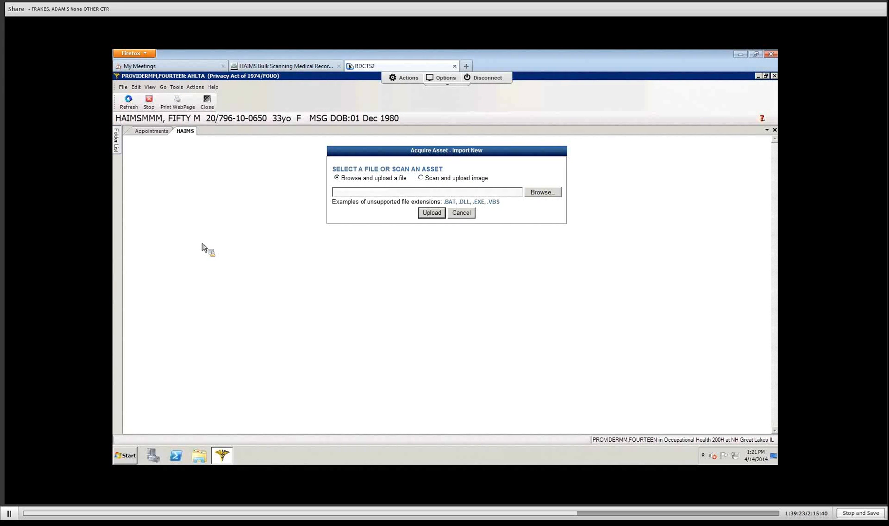
{"action": "left_click", "coordinate": [420, 178]}
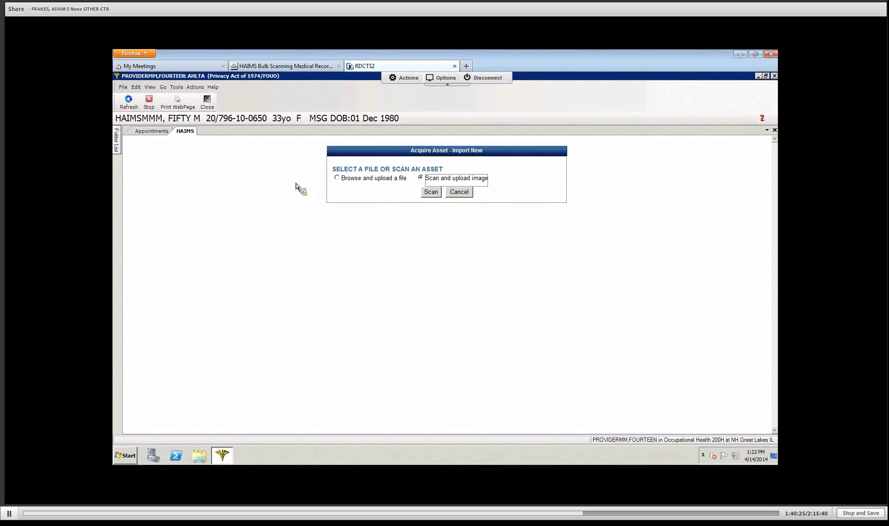
{"action": "left_click", "coordinate": [336, 177]}
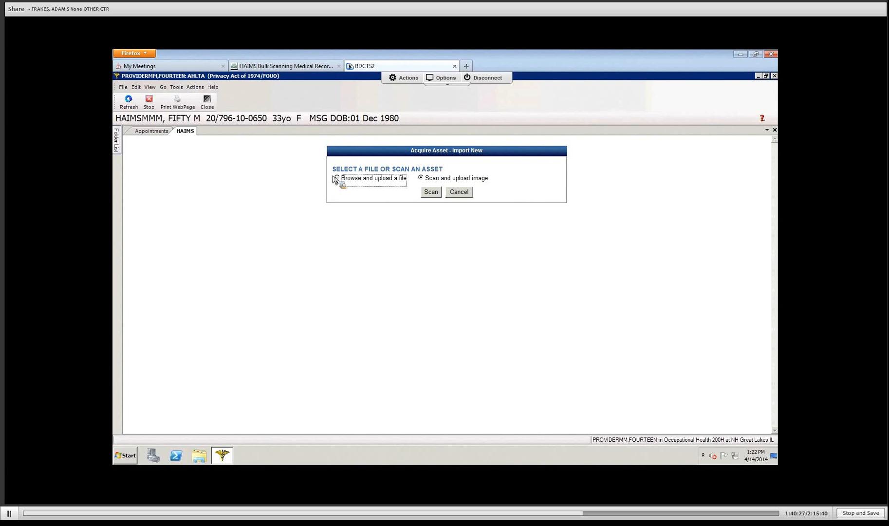
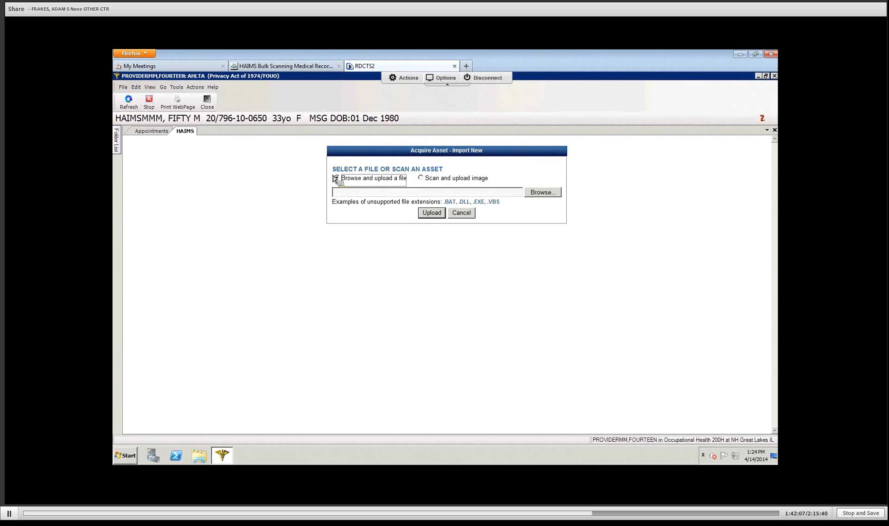
Step: Choose C:\HAIMS\ekg.jpg as the file to upload in Acquire Asset
{"action": "left_click", "coordinate": [543, 192]}
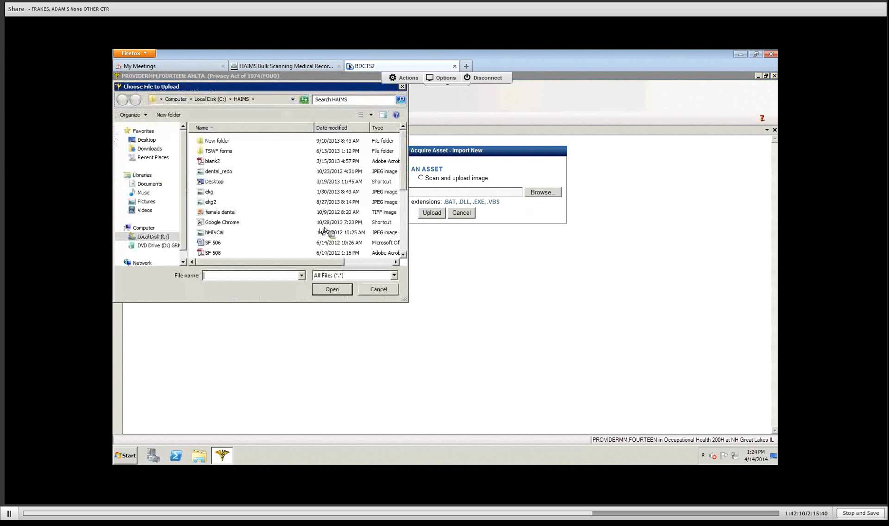
{"action": "left_click", "coordinate": [211, 192]}
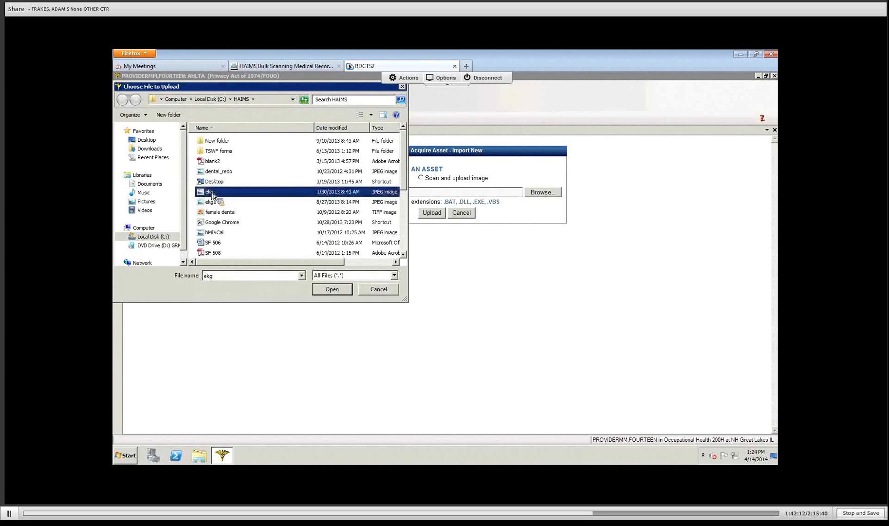
{"action": "left_click", "coordinate": [331, 289]}
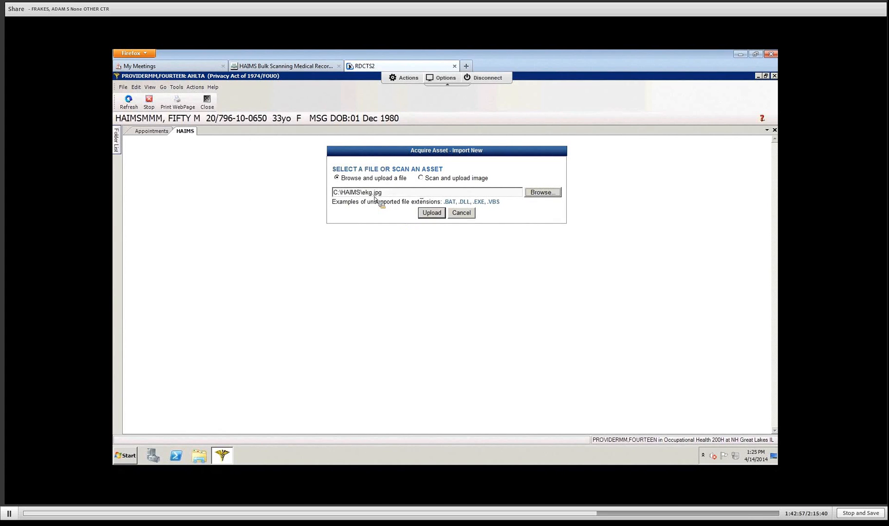
Step: Upload ekg.jpg to bring up its Details metadata form
{"action": "left_click", "coordinate": [430, 214]}
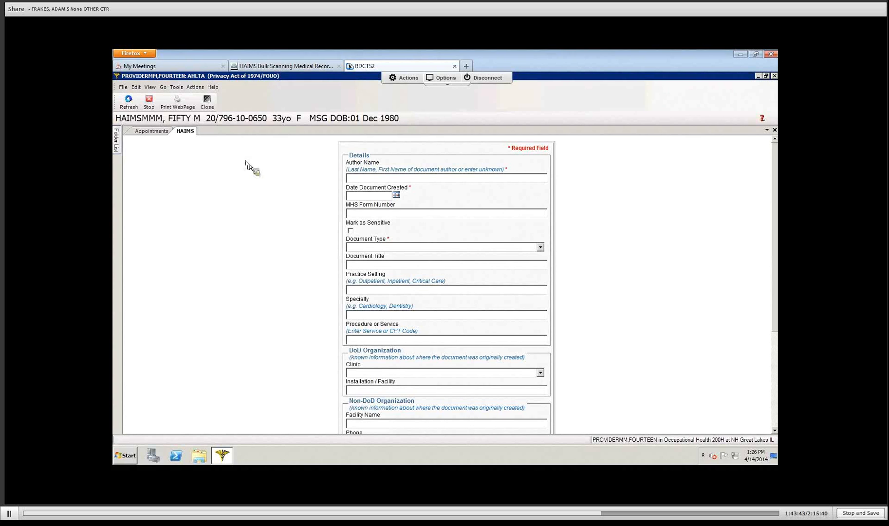
Step: Enter 'unknown' as Author Name and 25 Feb 2014 as Date Document Created
{"action": "left_click", "coordinate": [362, 177]}
{"action": "type", "text": "unknown"}
{"action": "left_click", "coordinate": [396, 197]}
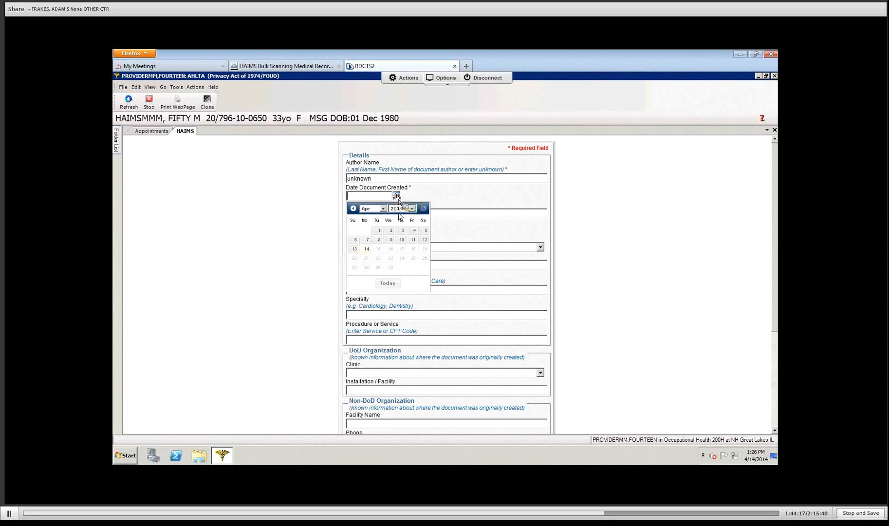
{"action": "left_click", "coordinate": [383, 208]}
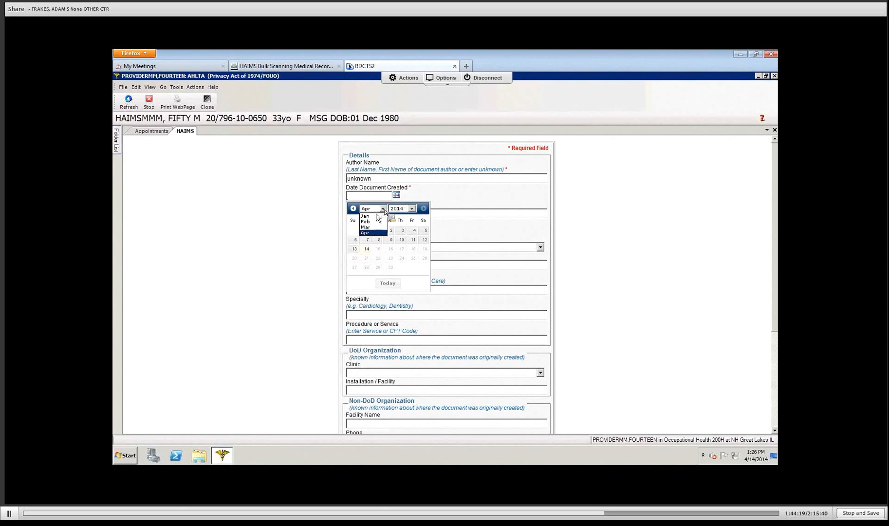
{"action": "left_click", "coordinate": [375, 224]}
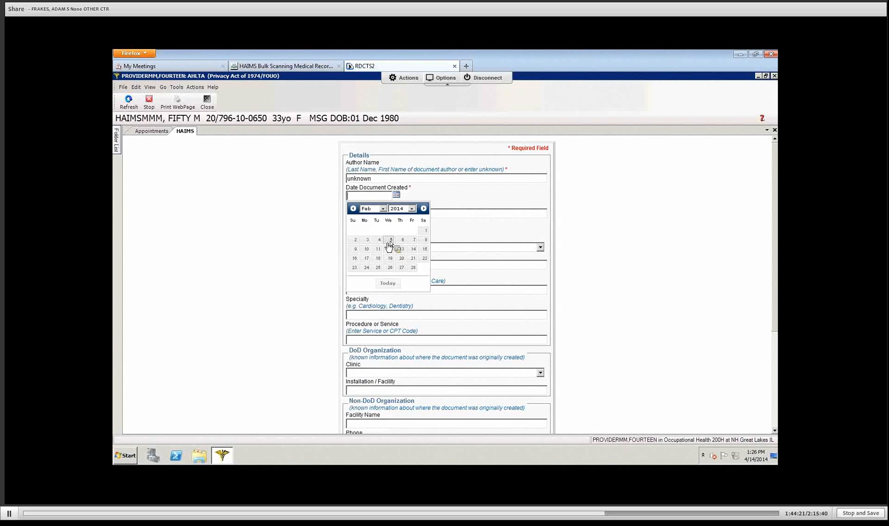
{"action": "left_click", "coordinate": [378, 267]}
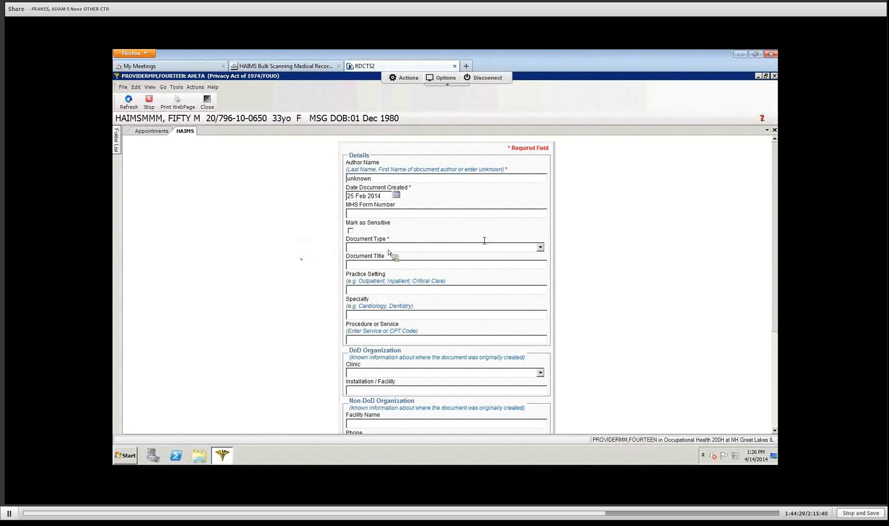
Step: Set Document Type to Images/Media - Diagnostic Imaging
{"action": "left_click", "coordinate": [540, 248]}
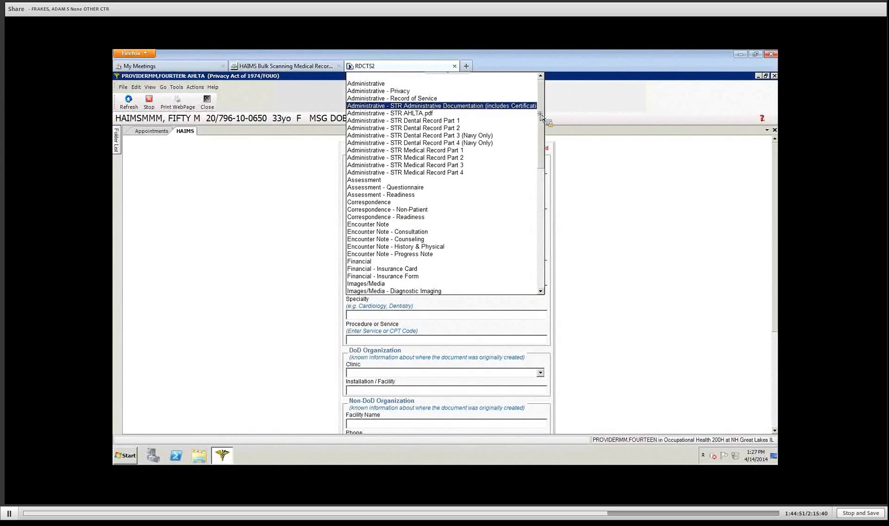
{"action": "scroll", "coordinate": [540, 122], "scroll_direction": "down", "scroll_amount": 1}
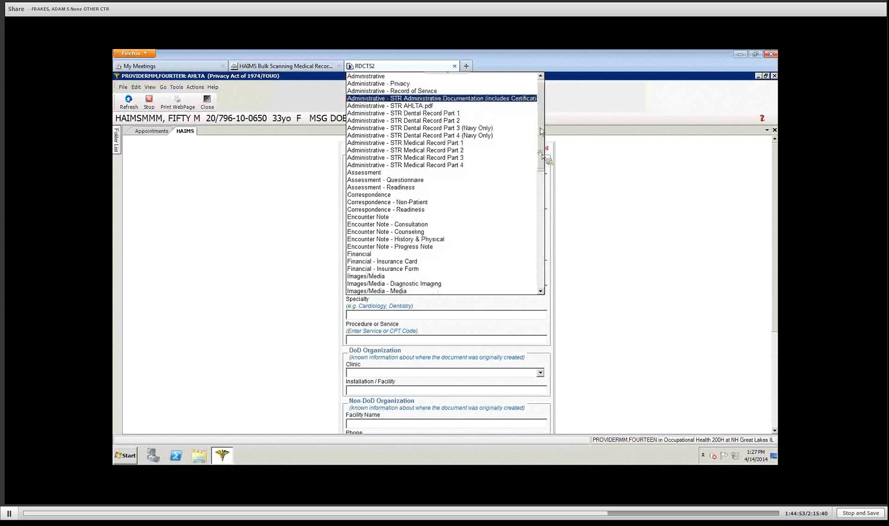
{"action": "left_click_drag", "start_coordinate": [540, 127], "coordinate": [540, 165]}
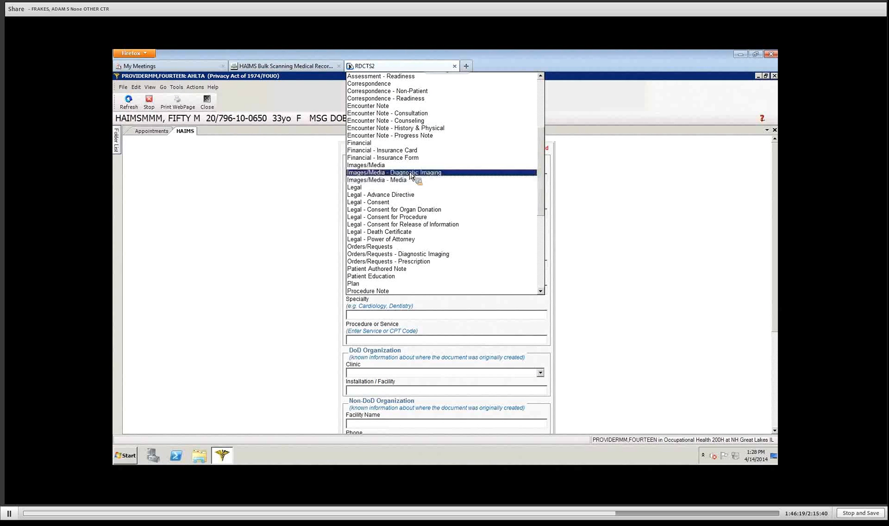
{"action": "left_click", "coordinate": [411, 173]}
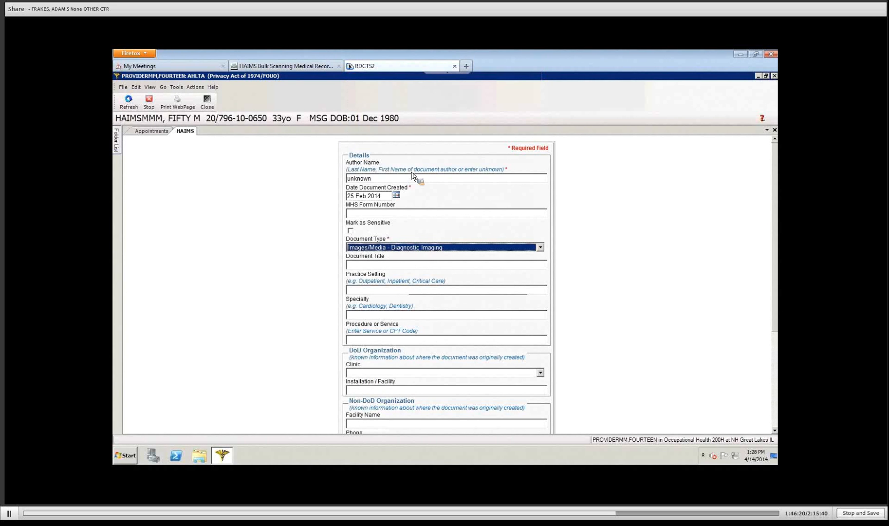
Step: Title the document 'Broken Left', trimmed down from 'Broken Left Index Finger'
{"action": "left_click", "coordinate": [395, 265]}
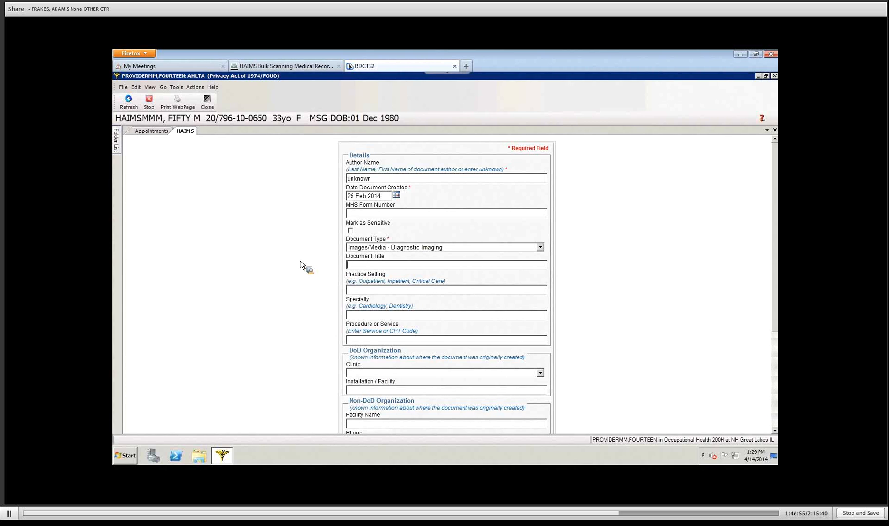
{"action": "type", "text": "EKG"}
{"action": "key", "text": "BackSpace"}
{"action": "key", "text": "BackSpace"}
{"action": "key", "text": "BackSpace"}
{"action": "key", "text": "BackSpace"}
{"action": "type", "text": "Broken Left Index Finger"}
{"action": "key", "text": "BackSpace"}
{"action": "key", "text": "BackSpace"}
{"action": "key", "text": "BackSpace"}
{"action": "key", "text": "BackSpace"}
{"action": "key", "text": "BackSpace"}
{"action": "key", "text": "BackSpace"}
{"action": "key", "text": "BackSpace"}
{"action": "key", "text": "BackSpace"}
{"action": "key", "text": "BackSpace"}
{"action": "key", "text": "BackSpace"}
{"action": "key", "text": "BackSpace"}
{"action": "key", "text": "BackSpace"}
{"action": "key", "text": "BackSpace"}
{"action": "key", "text": "BackSpace"}
{"action": "key", "text": "BackSpace"}
{"action": "key", "text": "BackSpace"}
{"action": "key", "text": "BackSpace"}
{"action": "key", "text": "BackSpace"}
{"action": "key", "text": "BackSpace"}
{"action": "key", "text": "BackSpace"}
{"action": "key", "text": "BackSpace"}
{"action": "key", "text": "BackSpace"}
{"action": "key", "text": "BackSpace"}
{"action": "key", "text": "BackSpace"}
Step: Set Practice Setting to Outpatient pediatric surgery center and Specialty to Cardiology
{"action": "left_click", "coordinate": [378, 291]}
{"action": "type", "text": "out"}
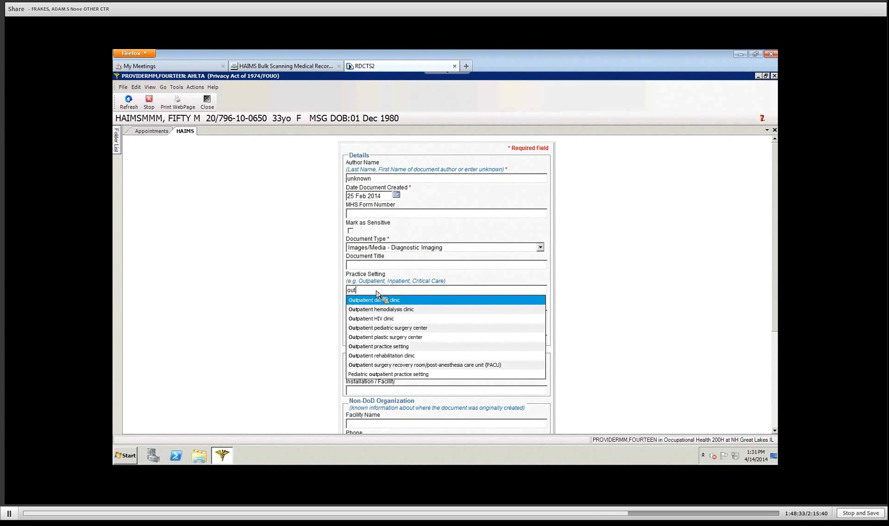
{"action": "key", "text": "Down"}
{"action": "key", "text": "Down"}
{"action": "key", "text": "Down"}
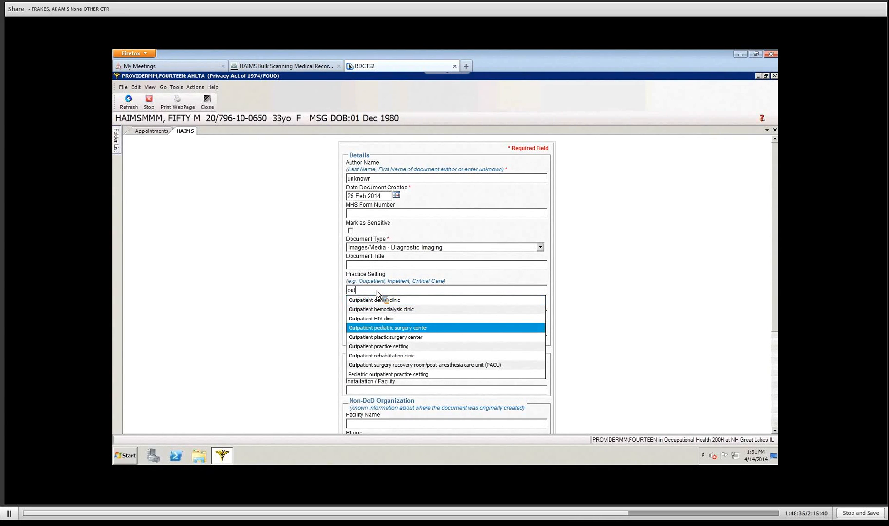
{"action": "key", "text": "Return"}
{"action": "left_click", "coordinate": [355, 314]}
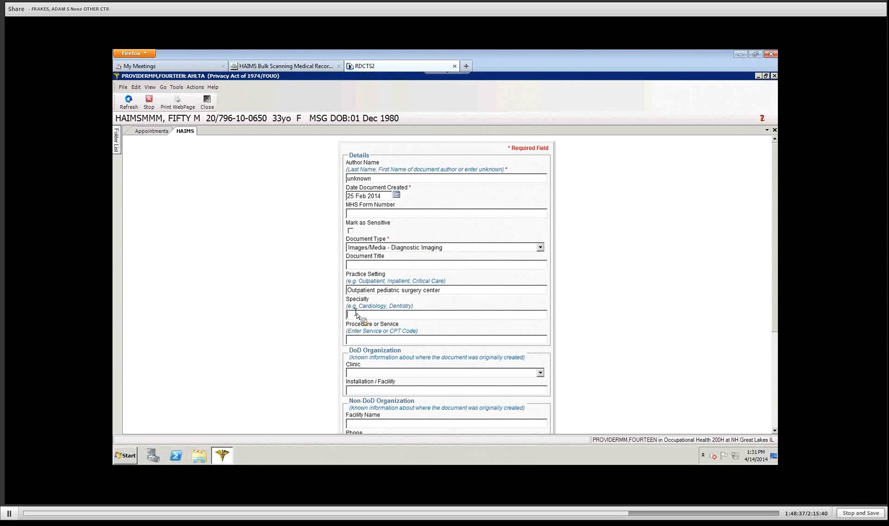
{"action": "type", "text": "car"}
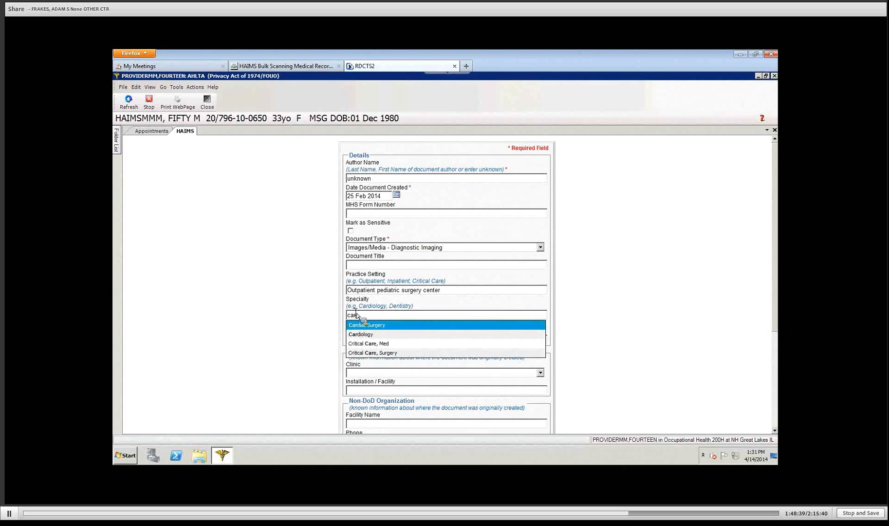
{"action": "key", "text": "Down"}
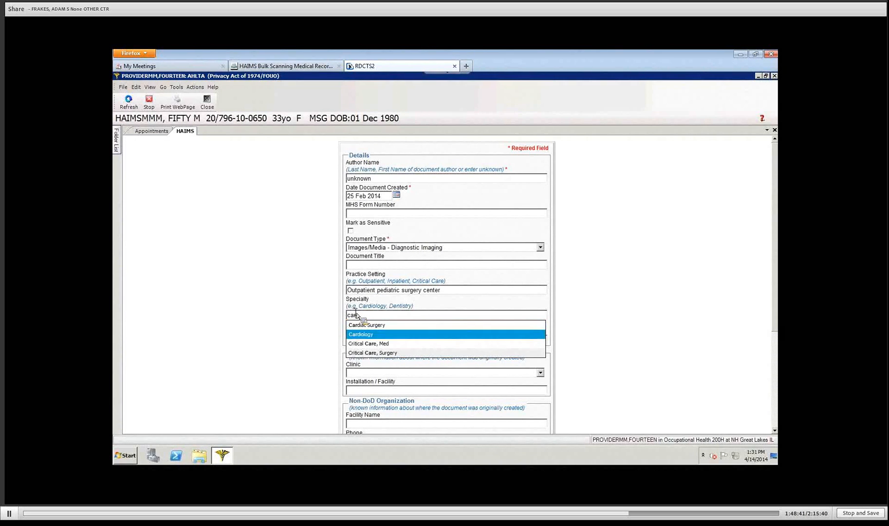
{"action": "key", "text": "Return"}
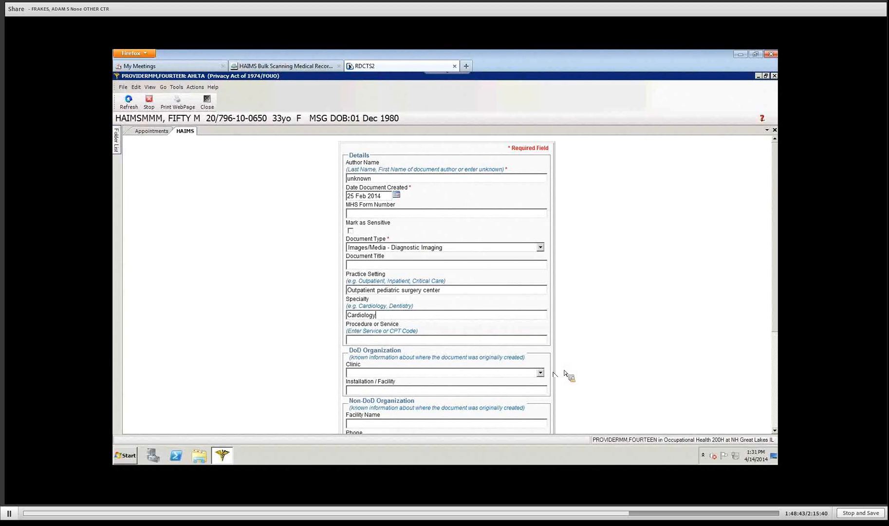
Step: Set Clinic to Dermatology and Installation/Facility to DYESS AFB - 7th MEDICAL GROUP
{"action": "left_click", "coordinate": [539, 373]}
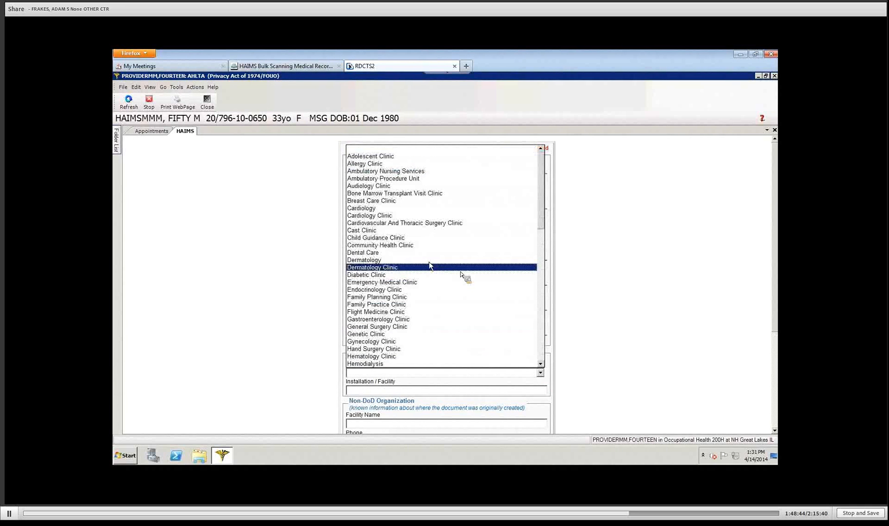
{"action": "left_click", "coordinate": [410, 261]}
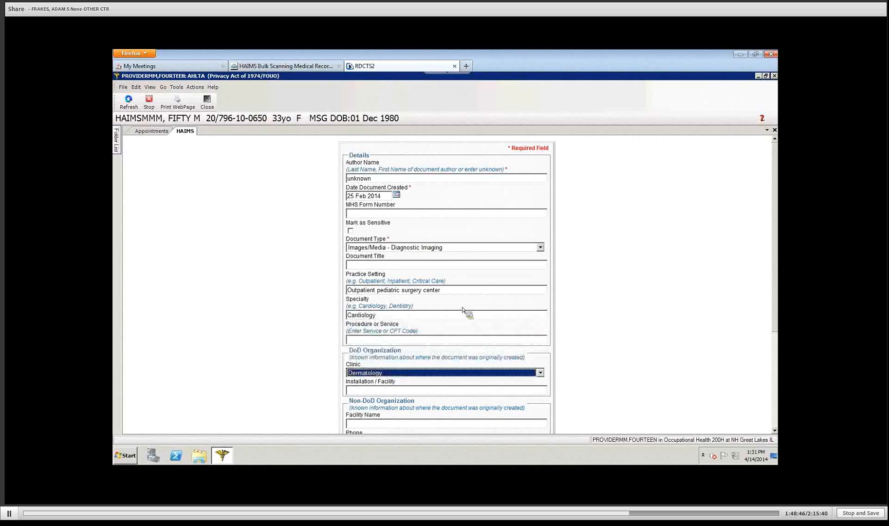
{"action": "left_click", "coordinate": [452, 390]}
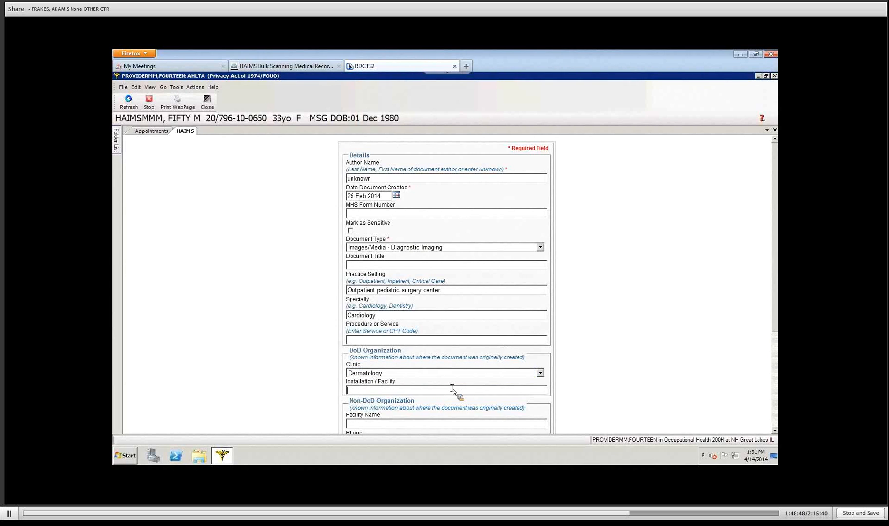
{"action": "type", "text": "dyess"}
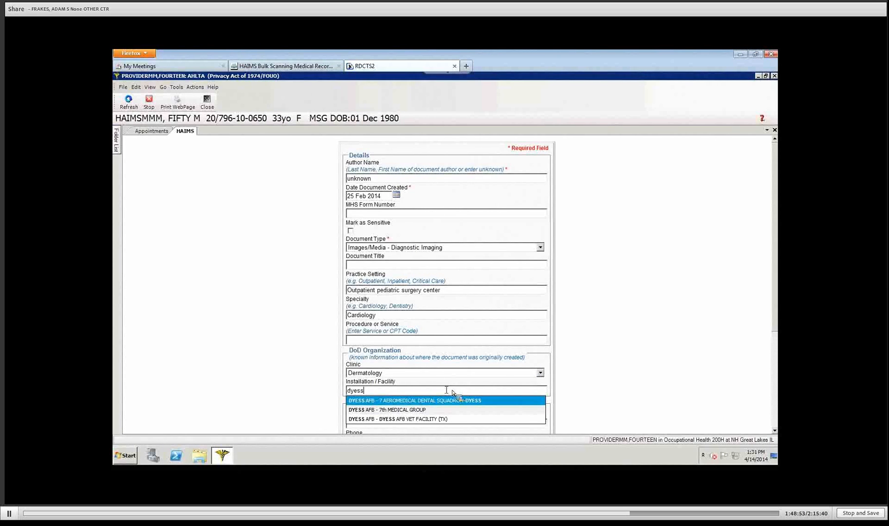
{"action": "left_click", "coordinate": [412, 410]}
Step: Enter Kaiser as the Non-DoD Facility Name
{"action": "scroll", "coordinate": [776, 428], "scroll_direction": "down", "scroll_amount": 3}
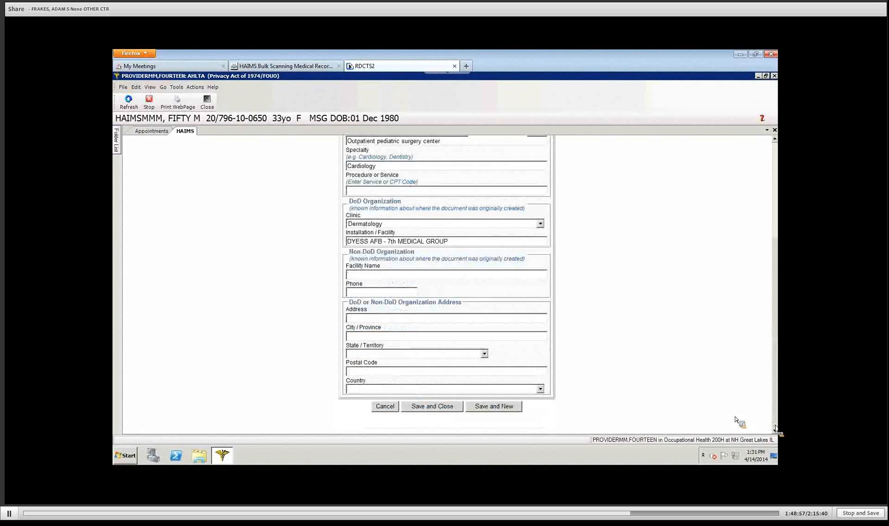
{"action": "left_click", "coordinate": [377, 275]}
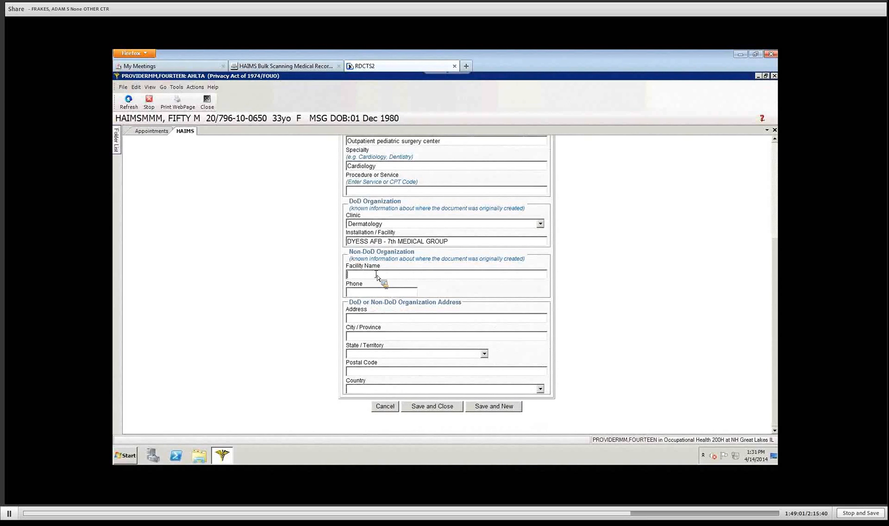
{"action": "type", "text": "Kaiser"}
Step: Replace the 'unknown' Author Name with the author's full name
{"action": "scroll", "coordinate": [285, 248], "scroll_direction": "up", "scroll_amount": 1}
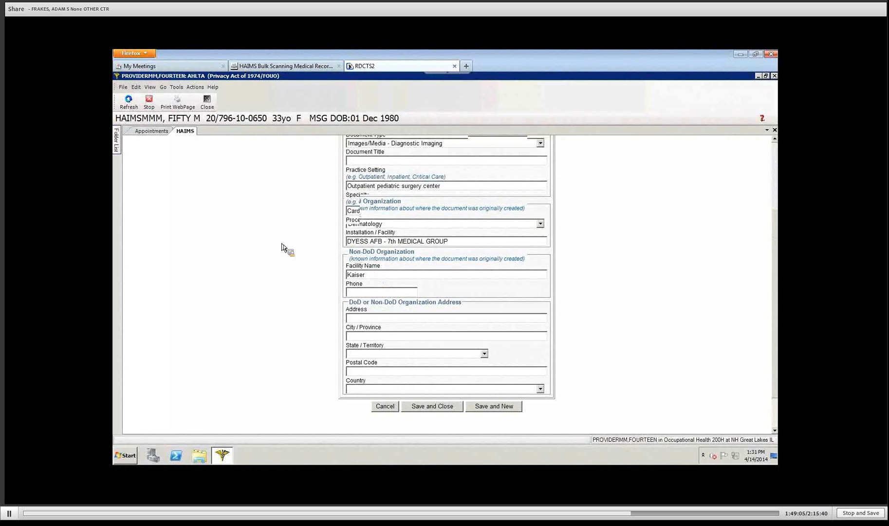
{"action": "scroll", "coordinate": [284, 248], "scroll_direction": "up", "scroll_amount": 2}
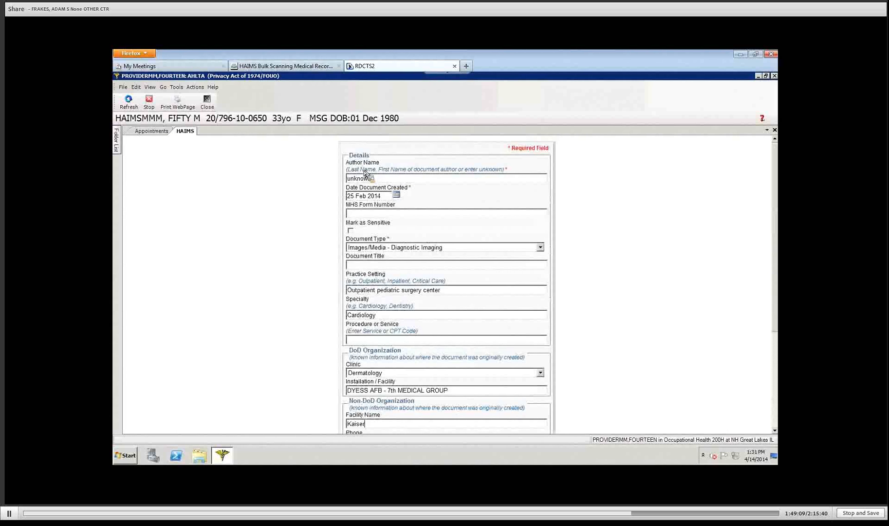
{"action": "left_click", "coordinate": [396, 179]}
{"action": "key", "text": "BackSpace"}
{"action": "key", "text": "BackSpace"}
{"action": "key", "text": "BackSpace"}
{"action": "key", "text": "BackSpace"}
{"action": "key", "text": "BackSpace"}
{"action": "key", "text": "BackSpace"}
{"action": "key", "text": "BackSpace"}
{"action": "type", "text": "Smith, John"}
Step: Mark the document as sensitive and set its title to 'Be specific'
{"action": "left_click", "coordinate": [351, 230]}
{"action": "left_click", "coordinate": [383, 265]}
{"action": "type", "text": "Be specific"}
{"action": "scroll", "coordinate": [663, 365], "scroll_direction": "down", "scroll_amount": 5}
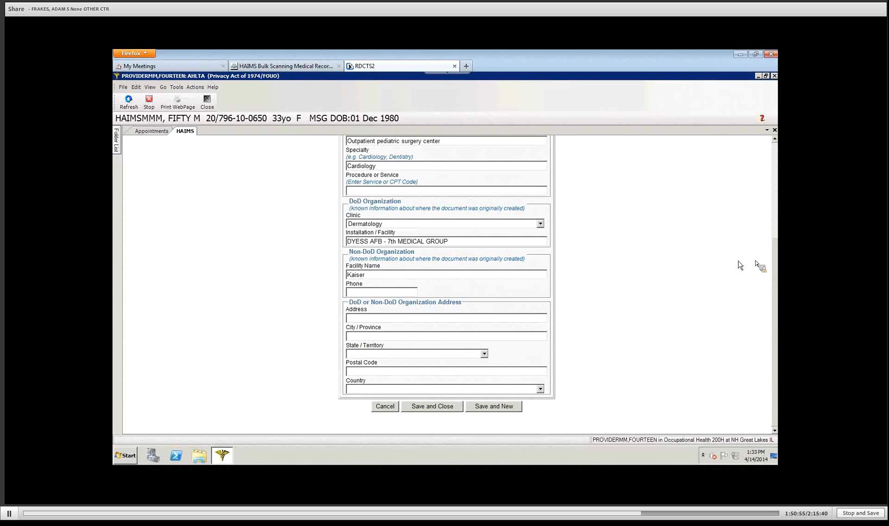
{"action": "left_click_drag", "start_coordinate": [774, 296], "coordinate": [820, 176]}
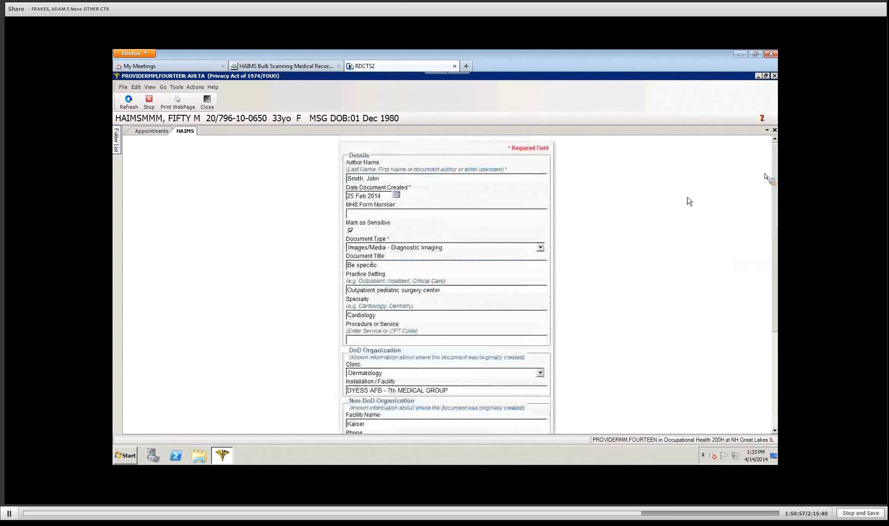
{"action": "left_click", "coordinate": [775, 409]}
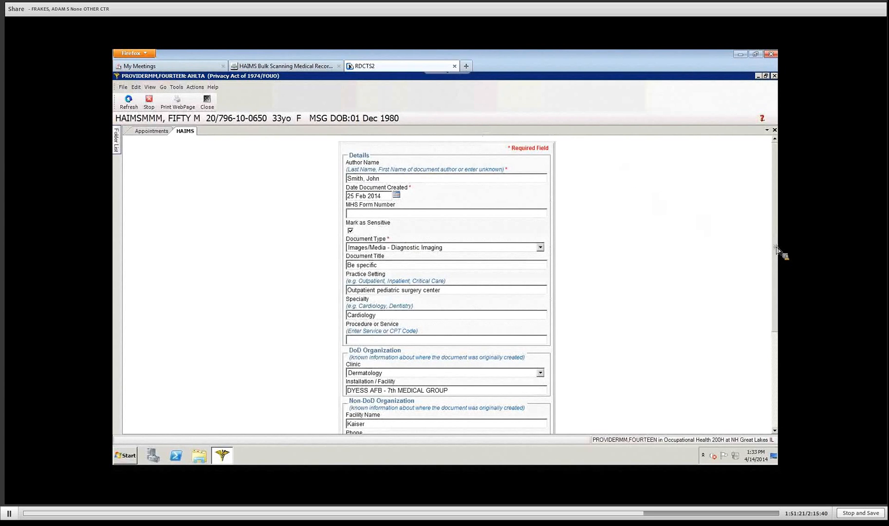
{"action": "scroll", "coordinate": [784, 397], "scroll_direction": "down", "scroll_amount": 3}
{"action": "left_click_drag", "start_coordinate": [767, 467], "coordinate": [639, 423]}
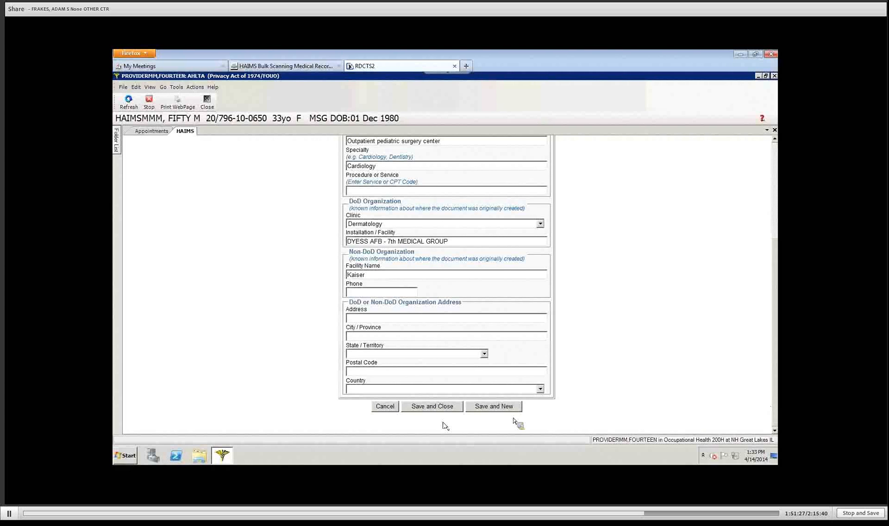
Step: Cancel the ekg.jpg import and confirm, returning to the 11-item document list
{"action": "left_click", "coordinate": [384, 406]}
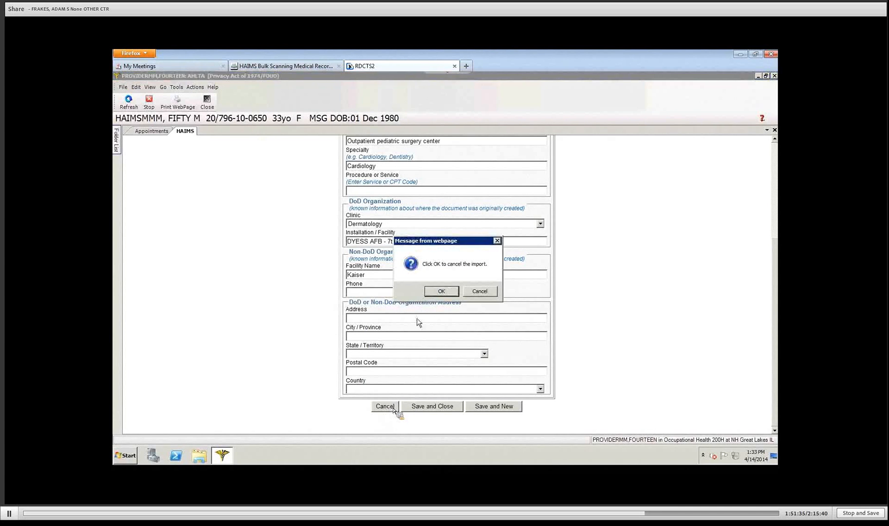
{"action": "left_click", "coordinate": [441, 291]}
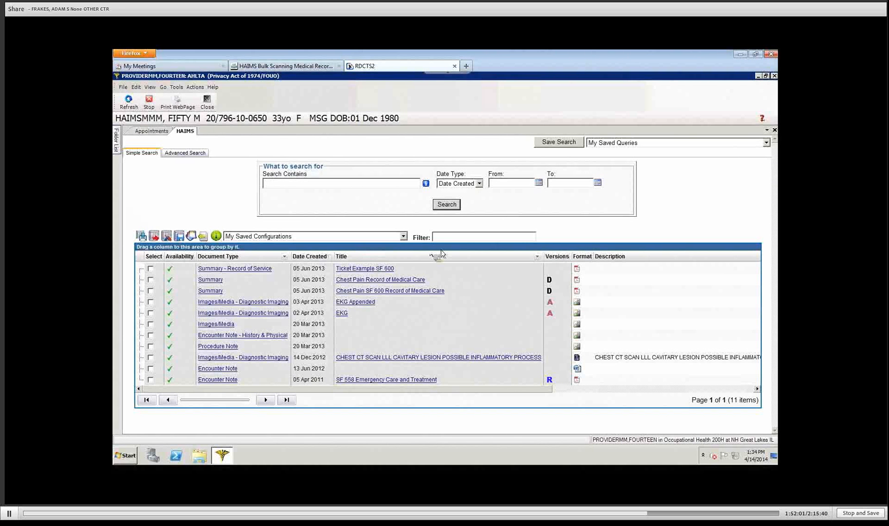
{"action": "left_click", "coordinate": [537, 258]}
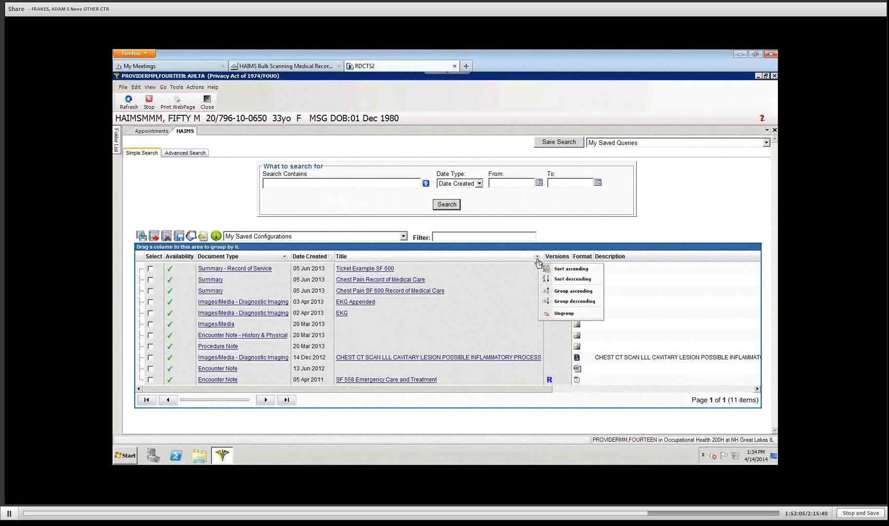
{"action": "left_click", "coordinate": [572, 230]}
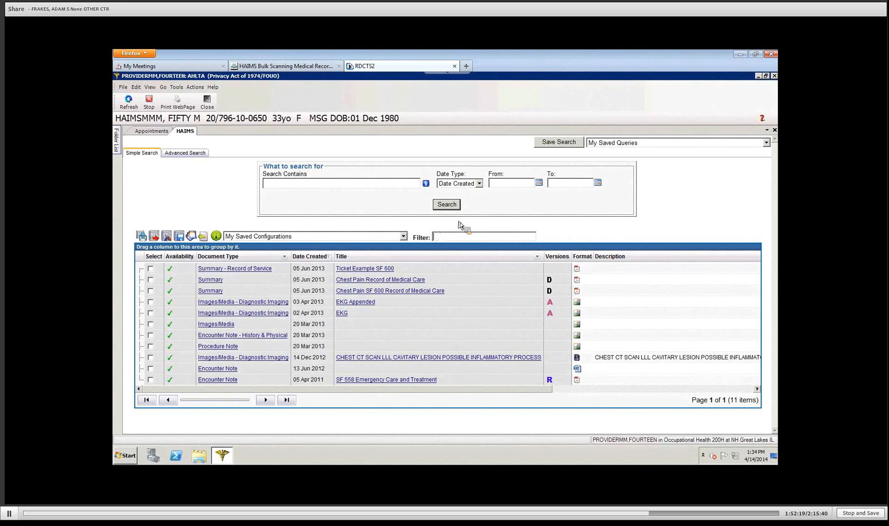
{"action": "type", "text": "ekg"}
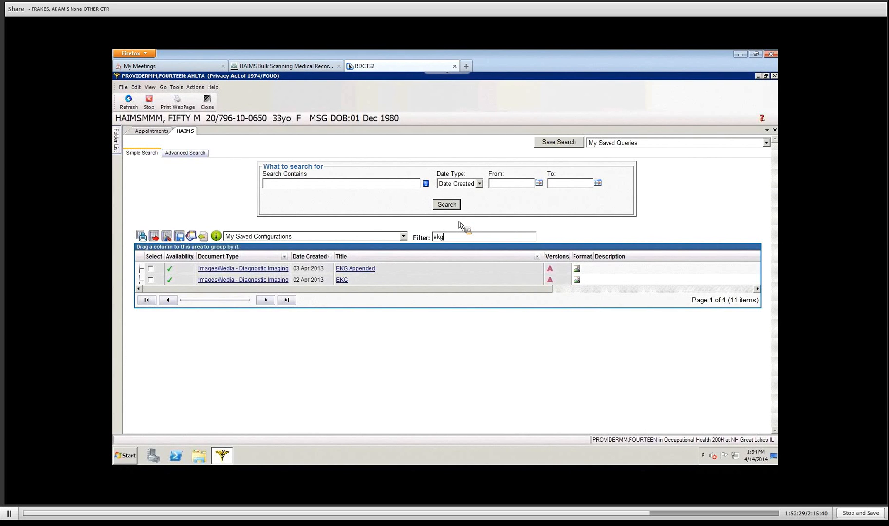
{"action": "key", "text": "BackSpace"}
{"action": "key", "text": "BackSpace"}
{"action": "key", "text": "BackSpace"}
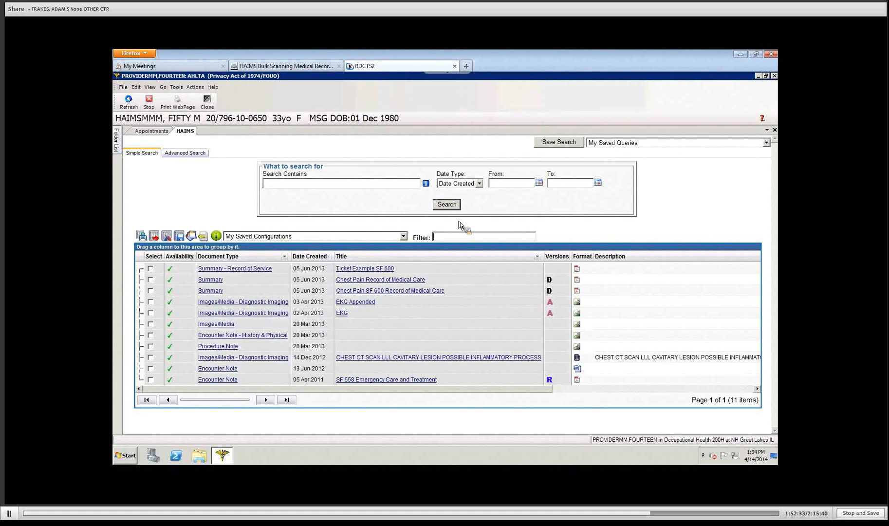
{"action": "type", "text": "chest"}
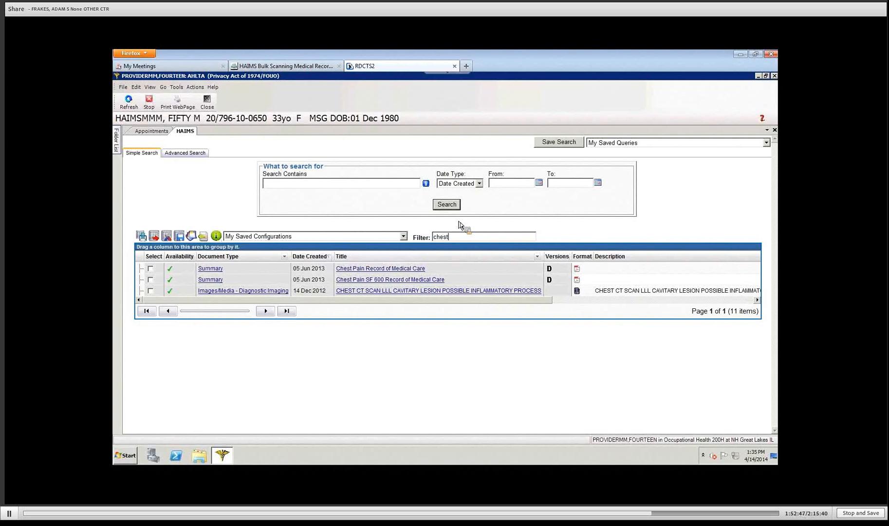
{"action": "key", "text": "BackSpace"}
{"action": "key", "text": "BackSpace"}
{"action": "key", "text": "BackSpace"}
{"action": "key", "text": "BackSpace"}
{"action": "key", "text": "BackSpace"}
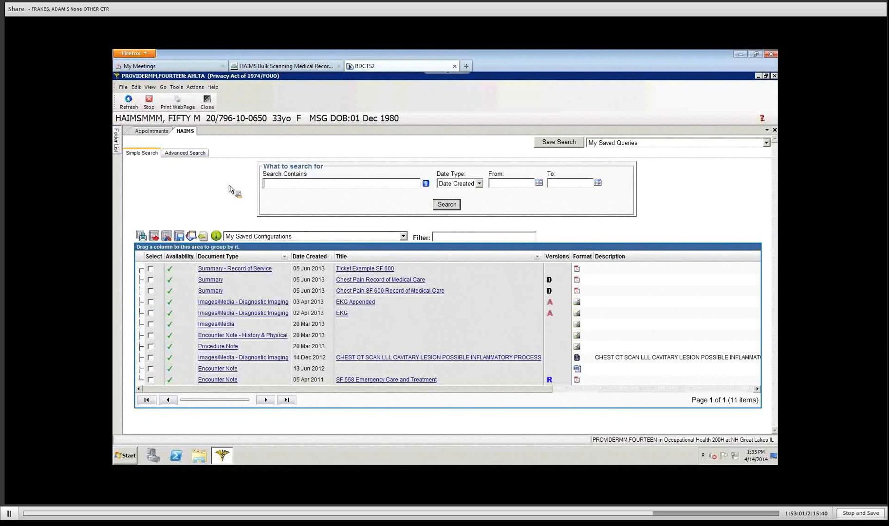
Step: Enter 'enc' as the search term with Date Created kept as the date type
{"action": "type", "text": "enc"}
{"action": "left_click", "coordinate": [480, 184]}
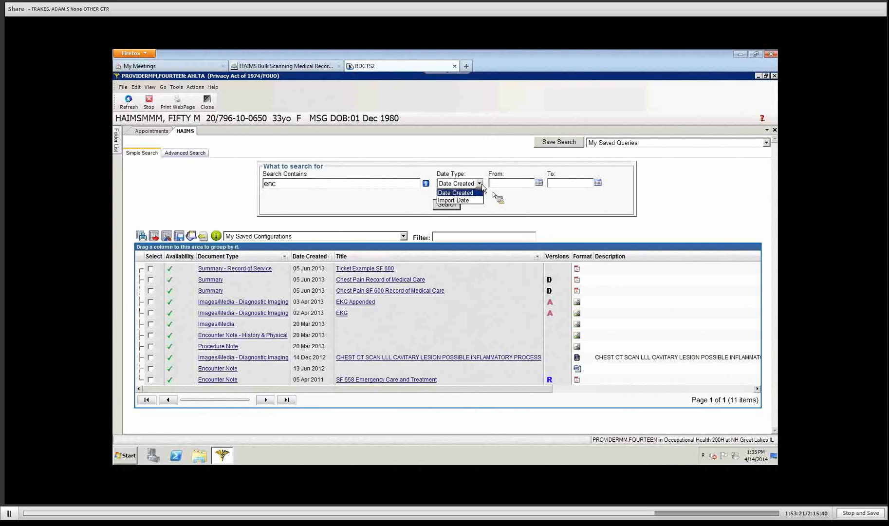
{"action": "left_click", "coordinate": [481, 192]}
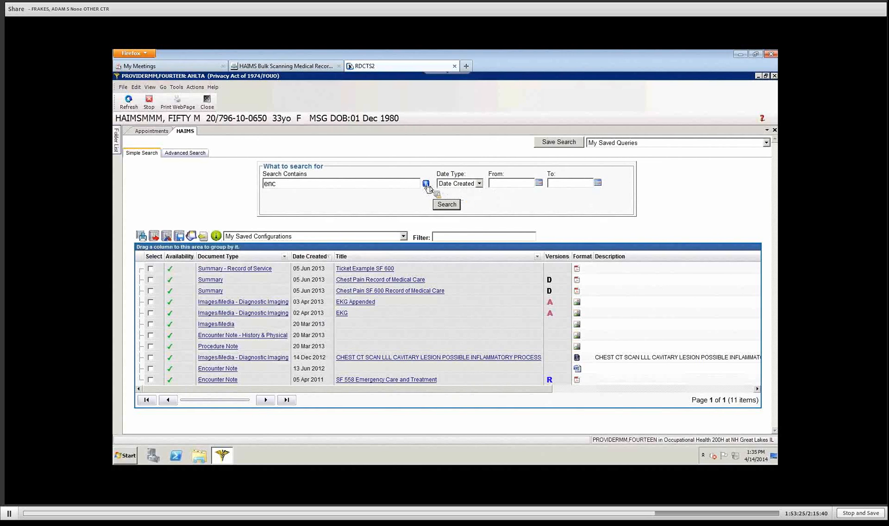
{"action": "left_click", "coordinate": [426, 184]}
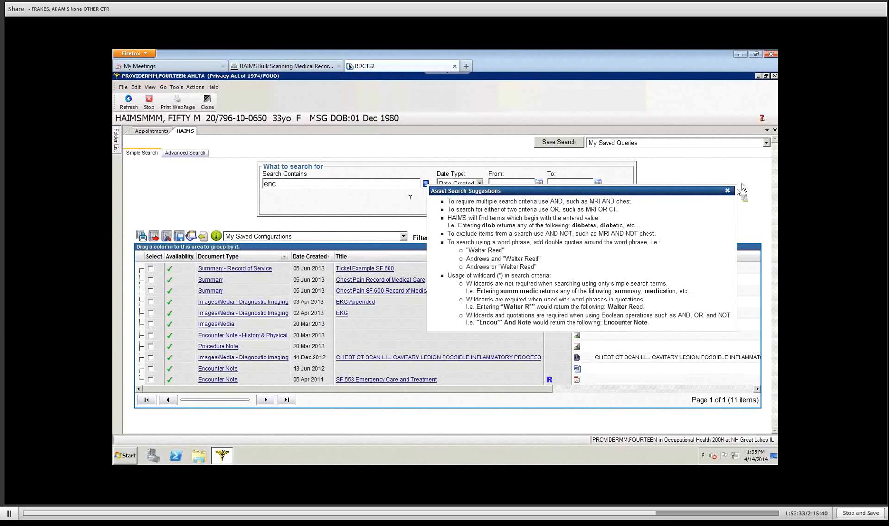
{"action": "left_click", "coordinate": [727, 190]}
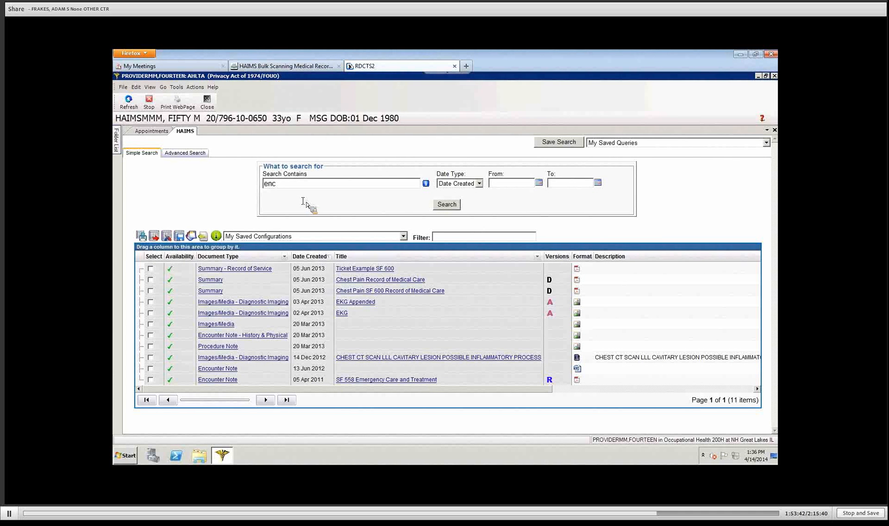
Step: Run the ENC search, briefly filter it by 'hi', then erase ENC and search again
{"action": "left_click", "coordinate": [447, 207]}
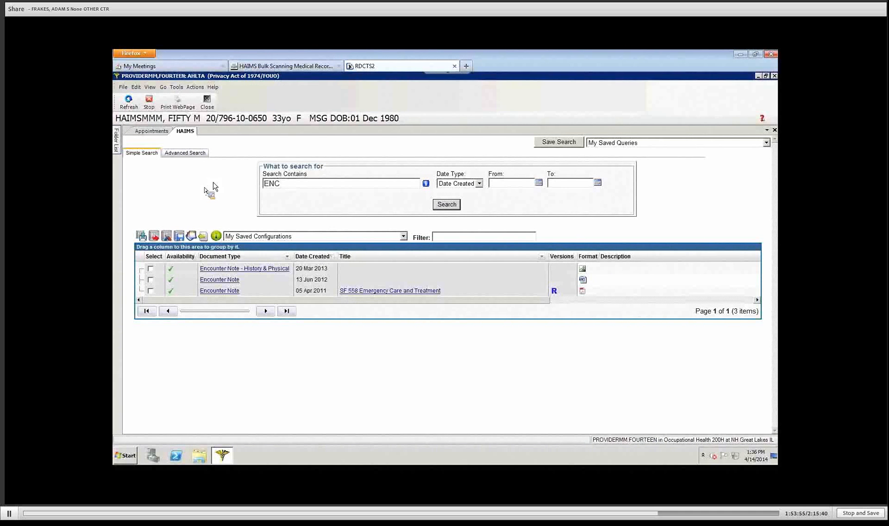
{"action": "left_click", "coordinate": [446, 237]}
{"action": "type", "text": "hi"}
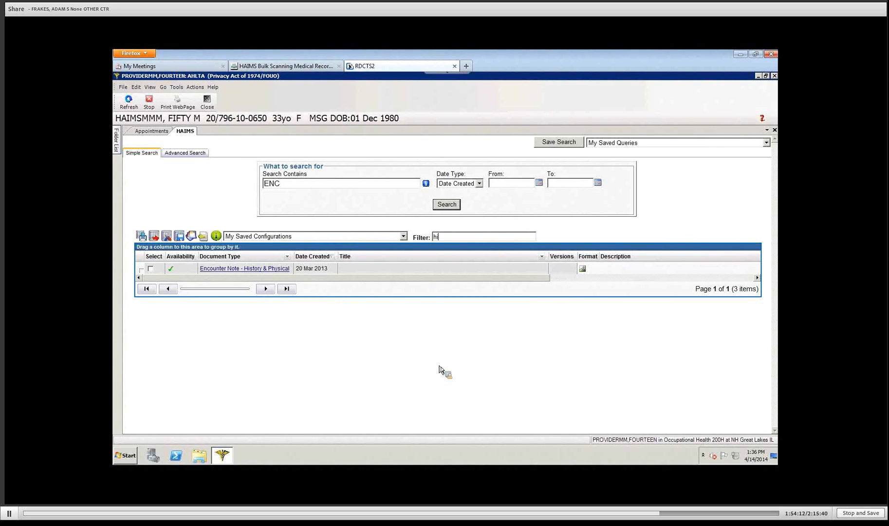
{"action": "key", "text": "BackSpace"}
{"action": "key", "text": "BackSpace"}
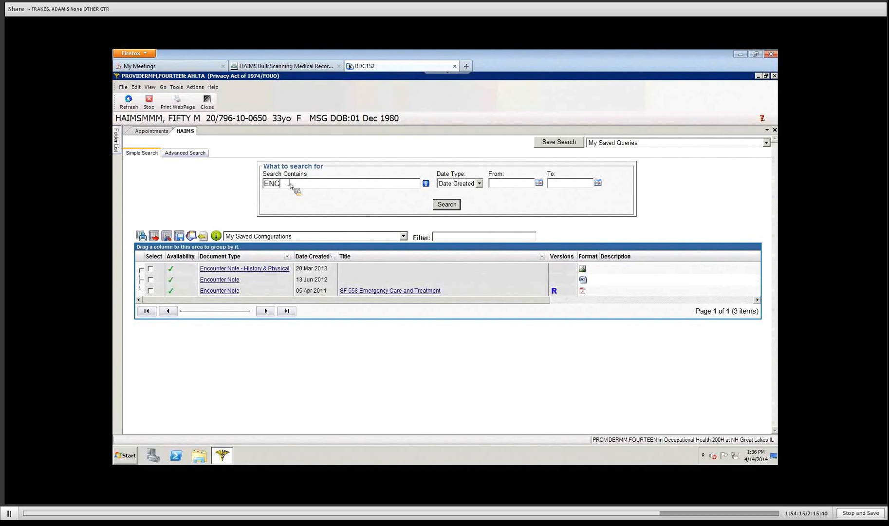
{"action": "key", "text": "BackSpace"}
{"action": "key", "text": "BackSpace"}
{"action": "key", "text": "BackSpace"}
{"action": "left_click", "coordinate": [447, 205]}
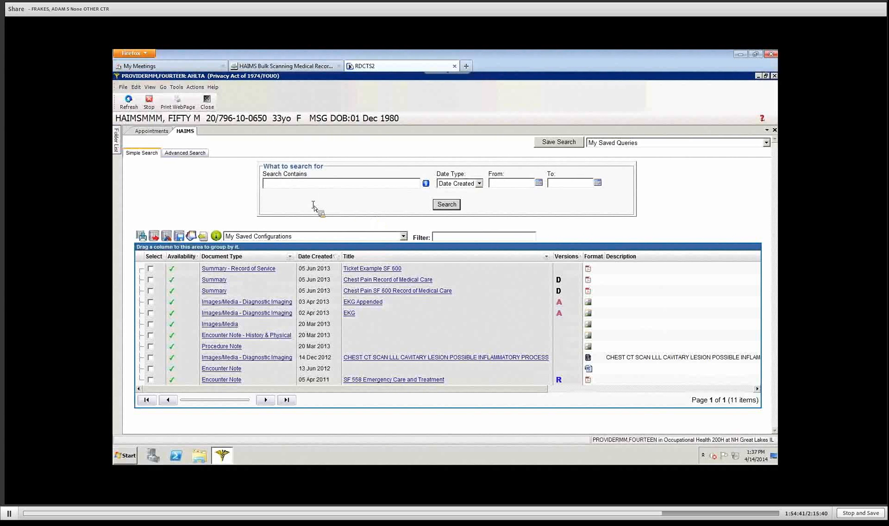
{"action": "left_click", "coordinate": [276, 187]}
{"action": "type", "text": "wellness"}
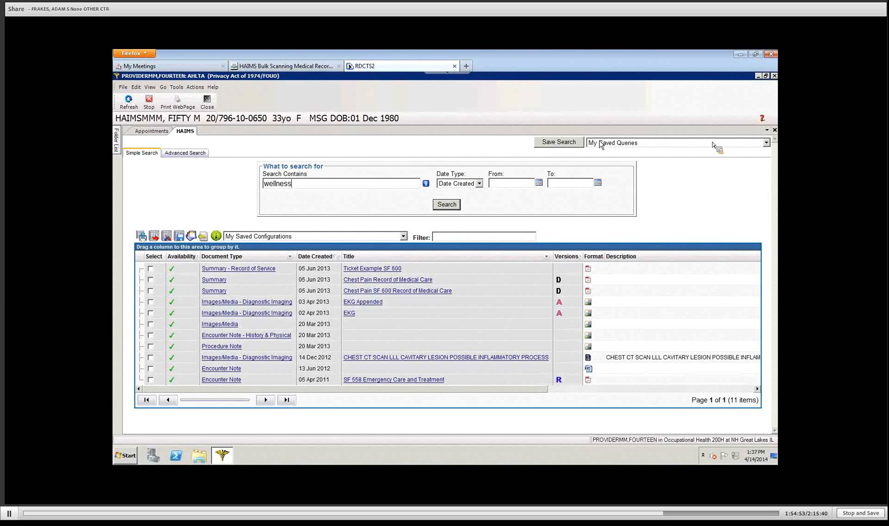
{"action": "left_click", "coordinate": [766, 143]}
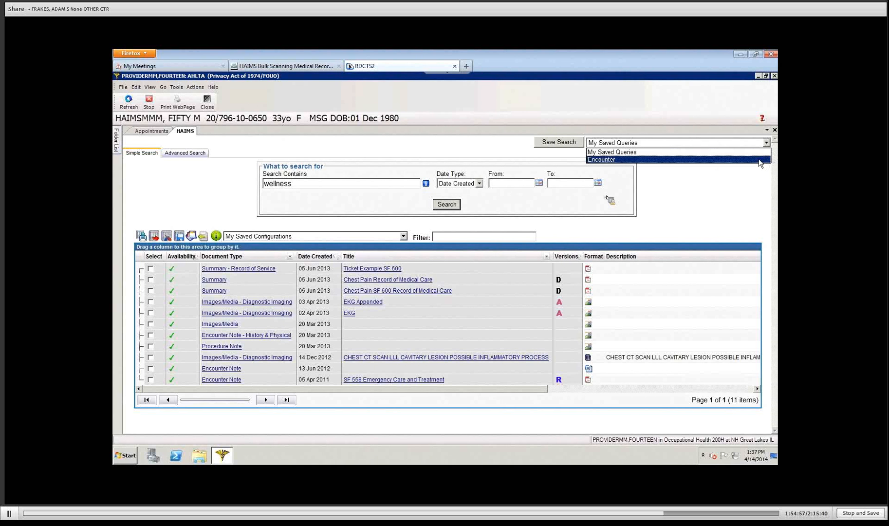
{"action": "left_click", "coordinate": [334, 184]}
{"action": "key", "text": "BackSpace"}
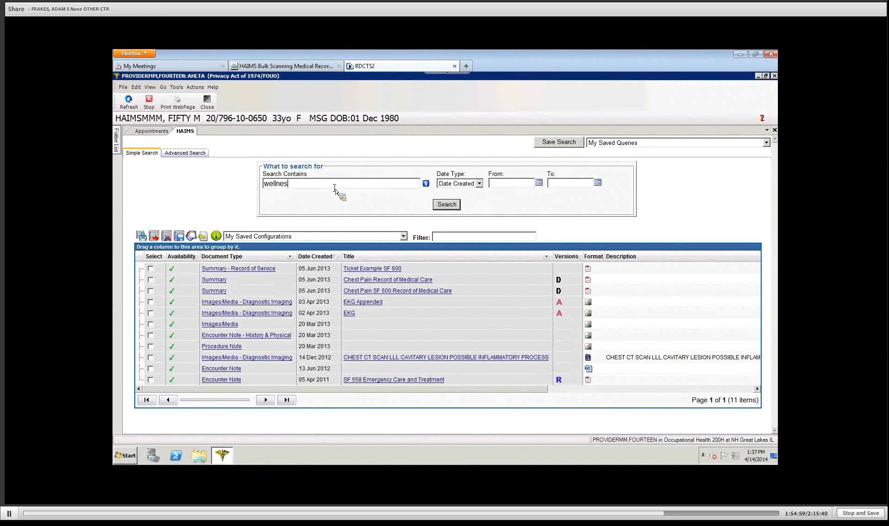
{"action": "key", "text": "BackSpace"}
{"action": "key", "text": "BackSpace"}
{"action": "key", "text": "BackSpace"}
{"action": "key", "text": "BackSpace"}
{"action": "key", "text": "BackSpace"}
{"action": "key", "text": "BackSpace"}
{"action": "key", "text": "BackSpace"}
{"action": "left_click", "coordinate": [767, 143]}
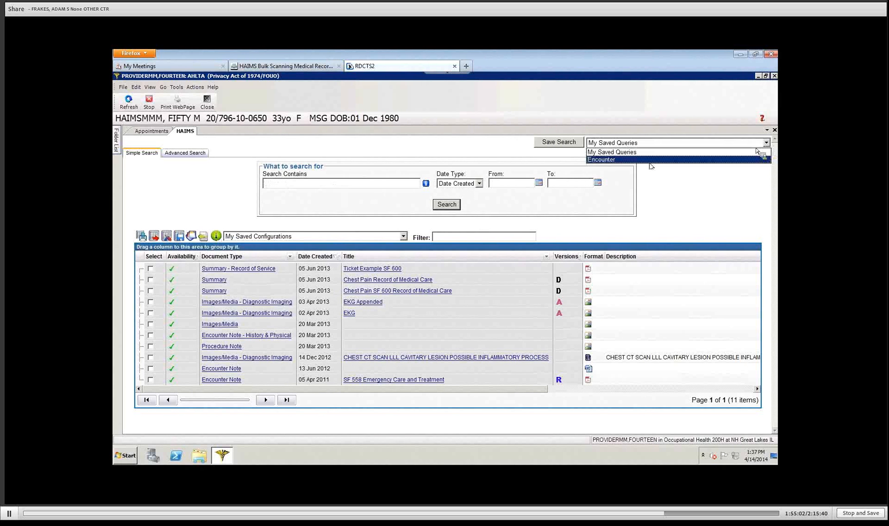
{"action": "left_click", "coordinate": [611, 160]}
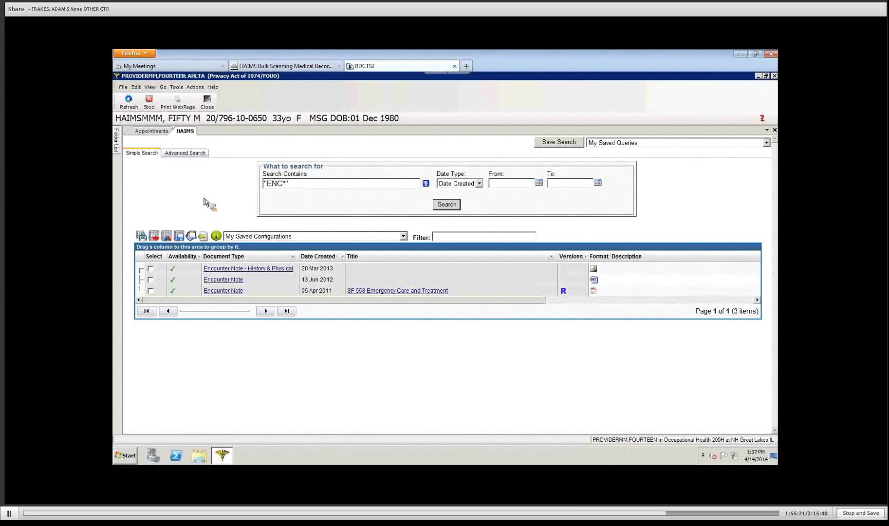
{"action": "left_click", "coordinate": [303, 184]}
{"action": "left_click", "coordinate": [446, 204]}
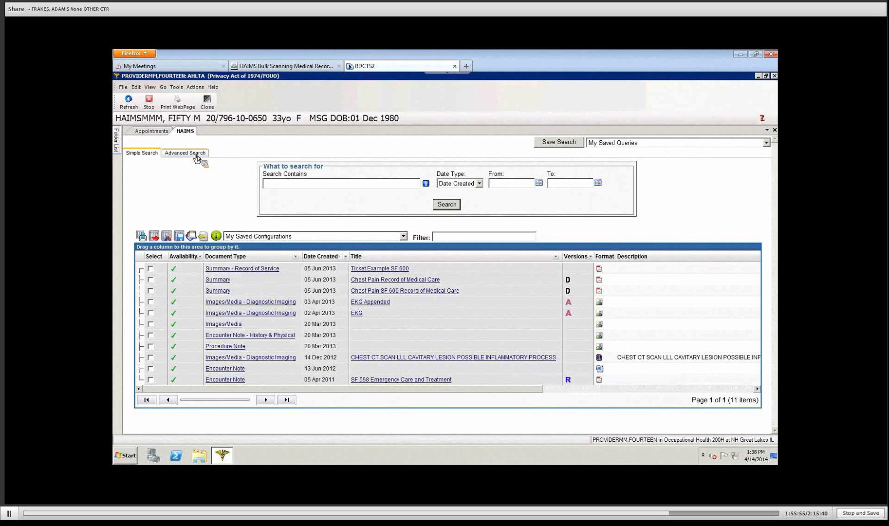
Step: On the Advanced Search form, leave the Include VA checkbox unchecked
{"action": "left_click", "coordinate": [196, 154]}
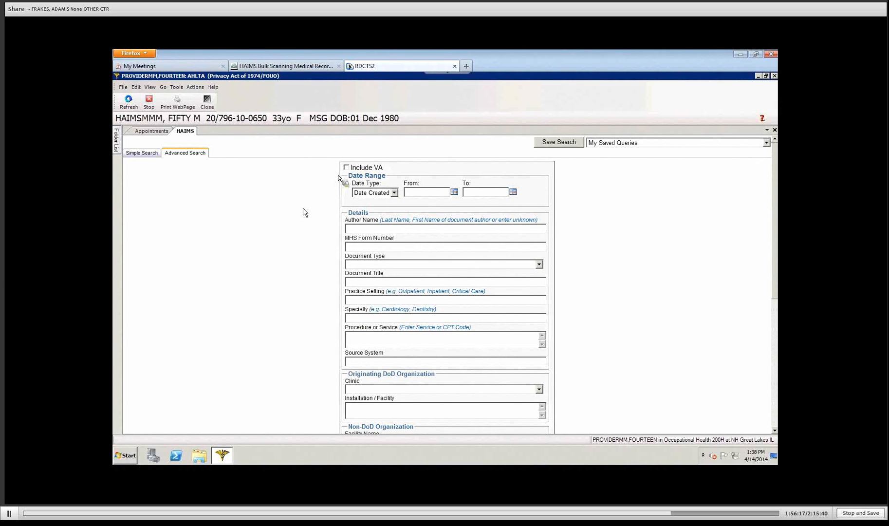
{"action": "left_click", "coordinate": [347, 168]}
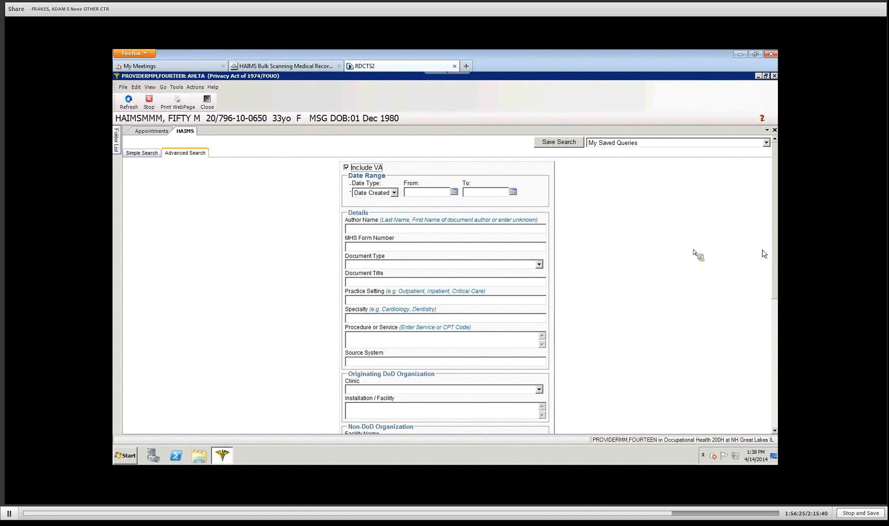
{"action": "scroll", "coordinate": [777, 280], "scroll_direction": "down", "scroll_amount": 2}
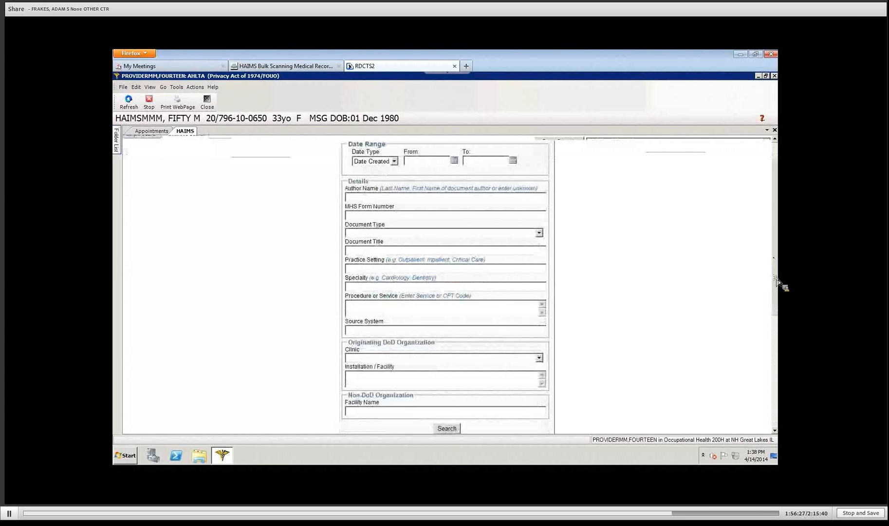
{"action": "left_click_drag", "start_coordinate": [777, 280], "coordinate": [778, 282]}
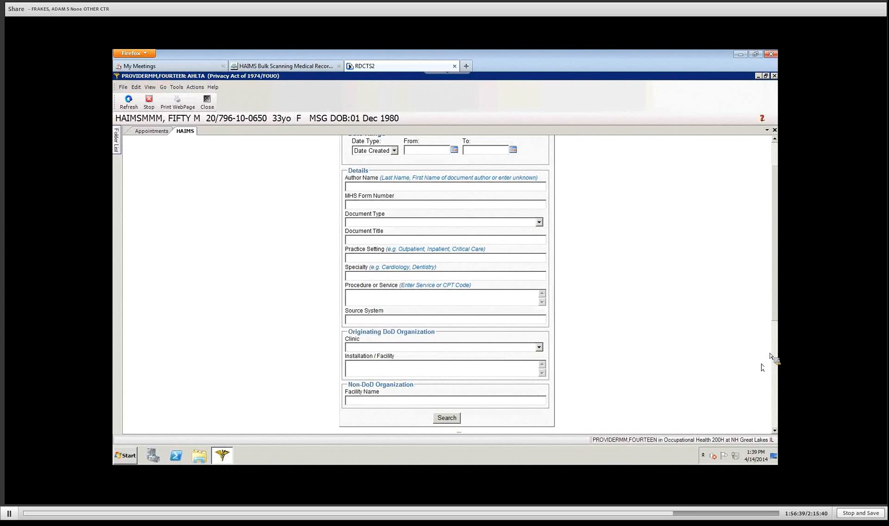
{"action": "left_click_drag", "start_coordinate": [776, 313], "coordinate": [778, 284]}
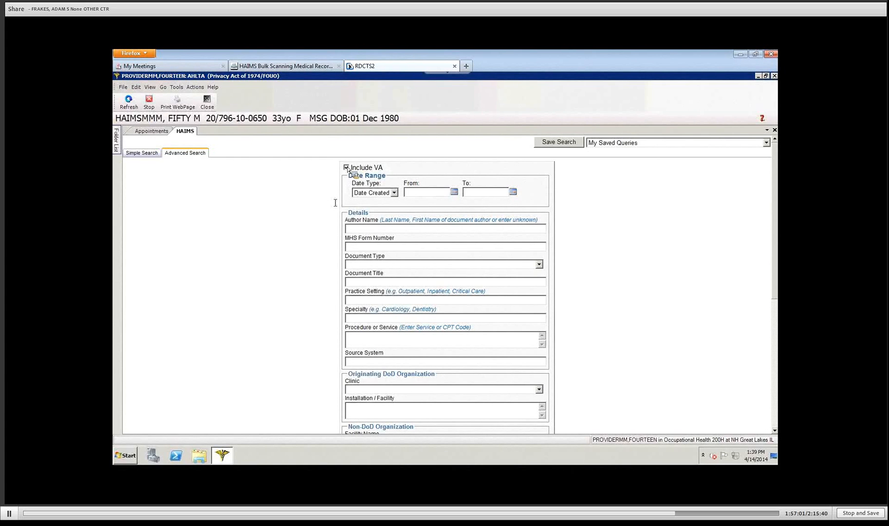
{"action": "left_click", "coordinate": [346, 167]}
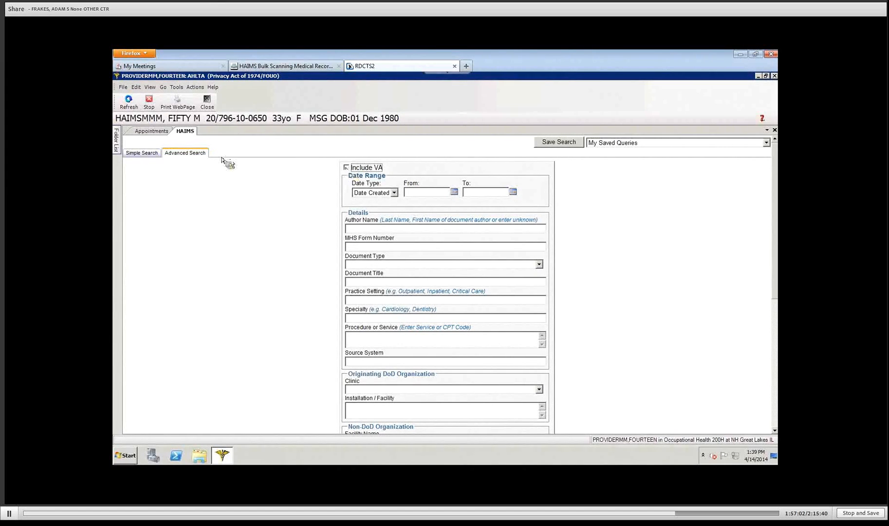
Step: Return to Simple Search and move the Sensitive column next to Versions
{"action": "left_click", "coordinate": [141, 153]}
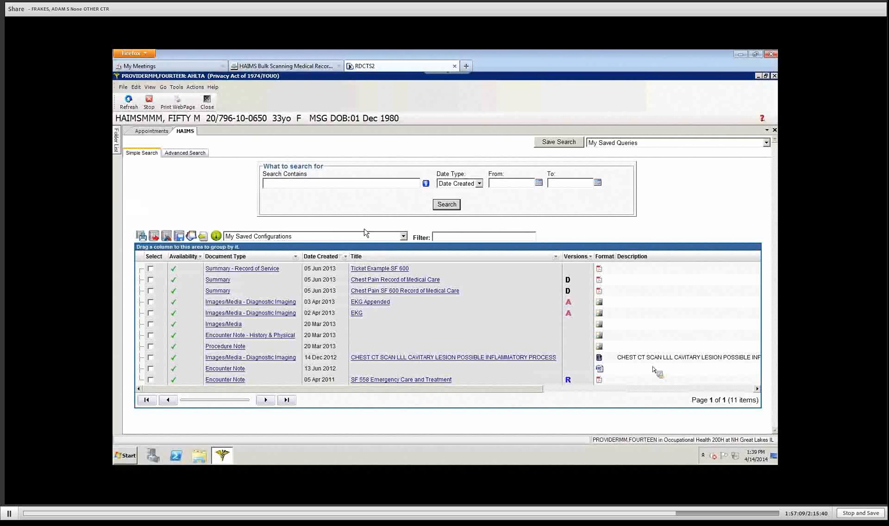
{"action": "left_click", "coordinate": [696, 389]}
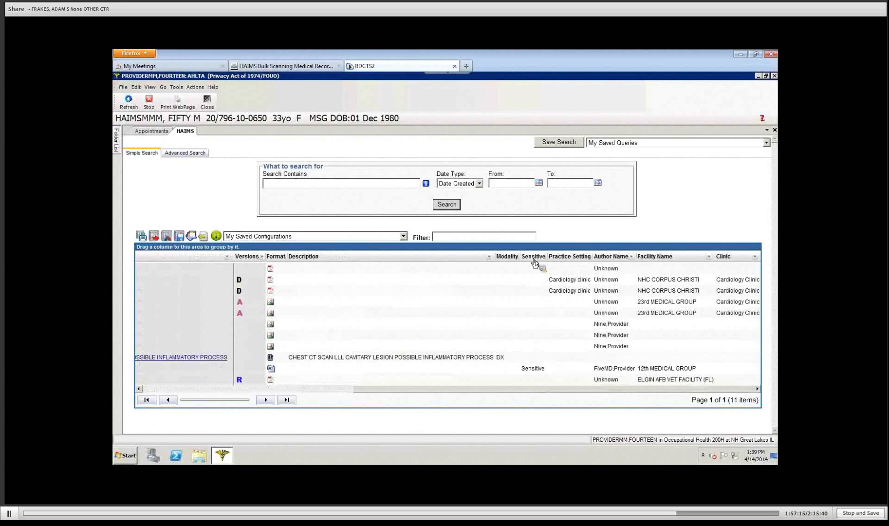
{"action": "left_click_drag", "start_coordinate": [535, 263], "coordinate": [293, 265]}
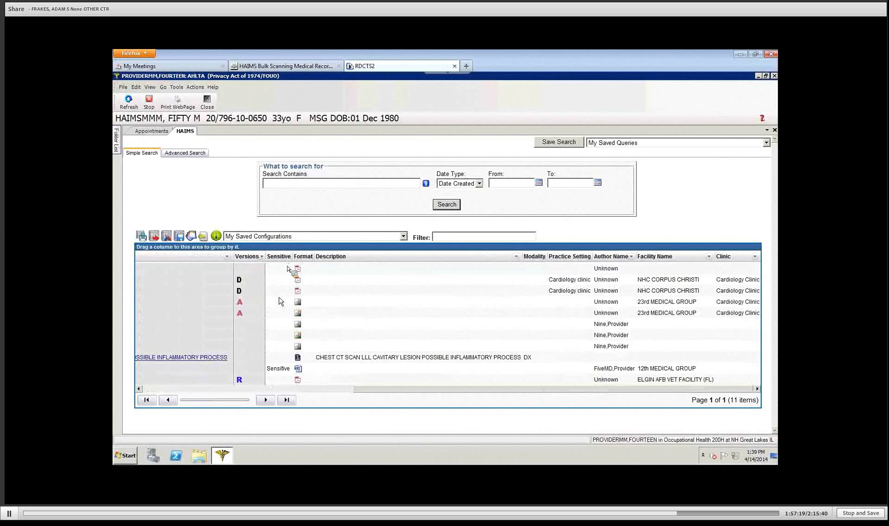
{"action": "left_click", "coordinate": [150, 389]}
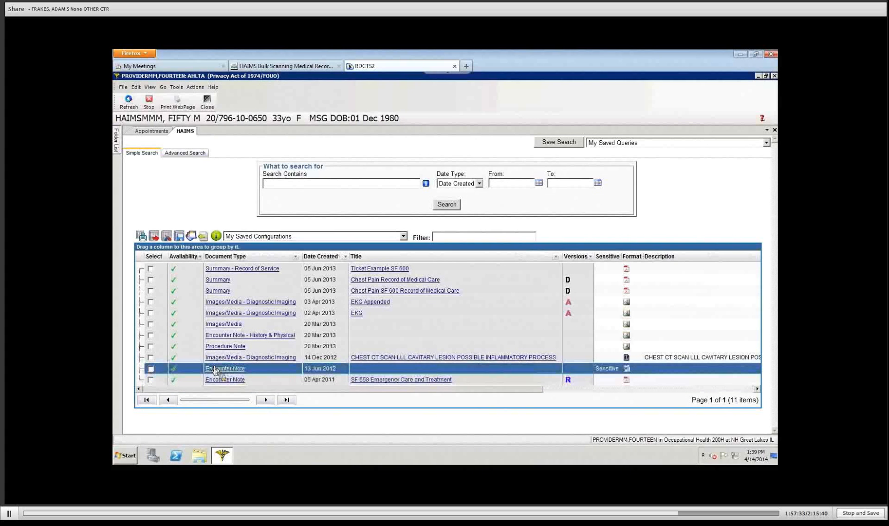
Step: Open the sensitive 13 Jun 2012 Encounter Note, entering 'Investigation' as the Other access reason
{"action": "mouse_move", "coordinate": [221, 372]}
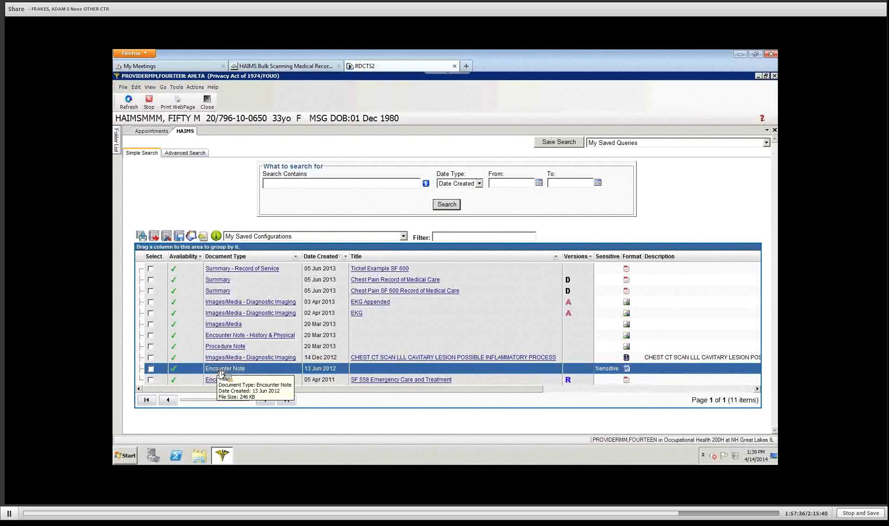
{"action": "left_click", "coordinate": [221, 372]}
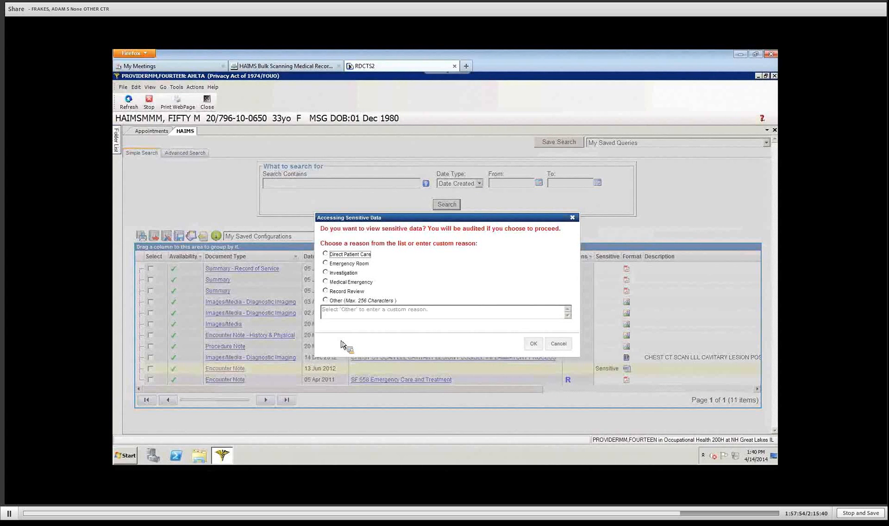
{"action": "left_click", "coordinate": [331, 274]}
{"action": "left_click", "coordinate": [325, 300]}
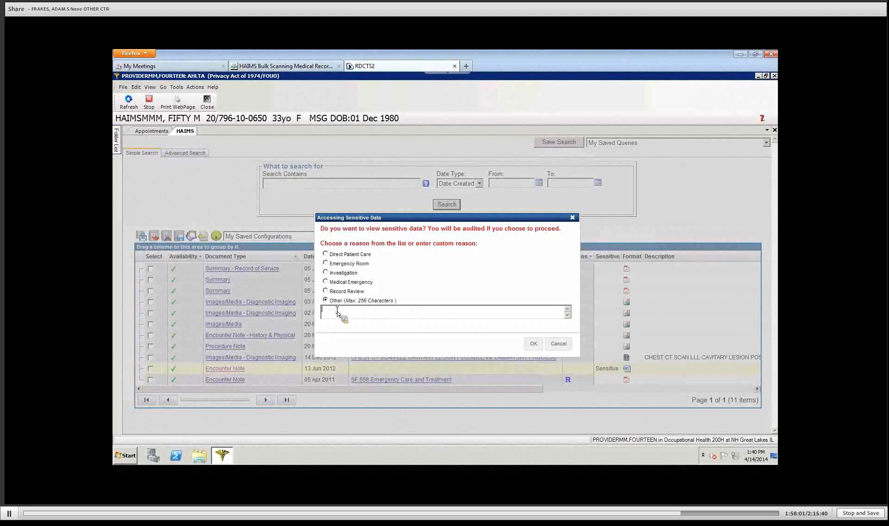
{"action": "type", "text": "Investigation"}
{"action": "left_click", "coordinate": [532, 343]}
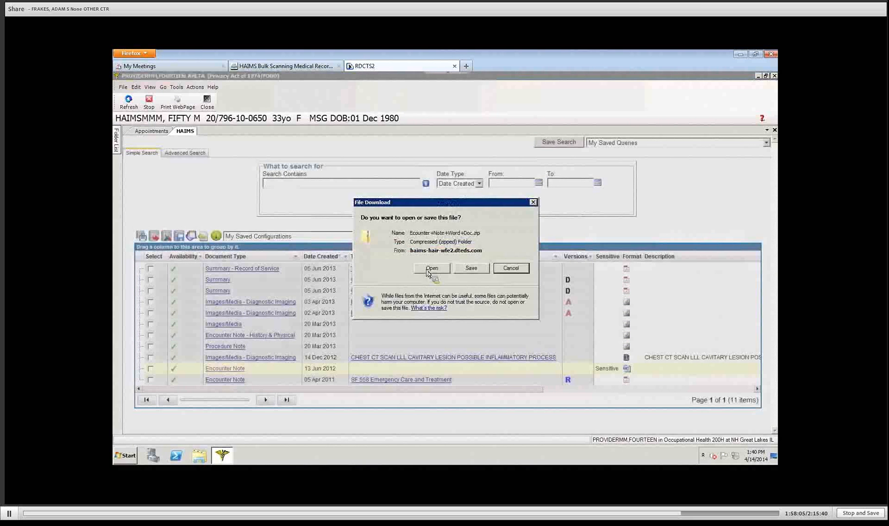
Step: Open the Encounter Note Word file from the zip, then close Word and the zip folder
{"action": "left_click", "coordinate": [431, 269]}
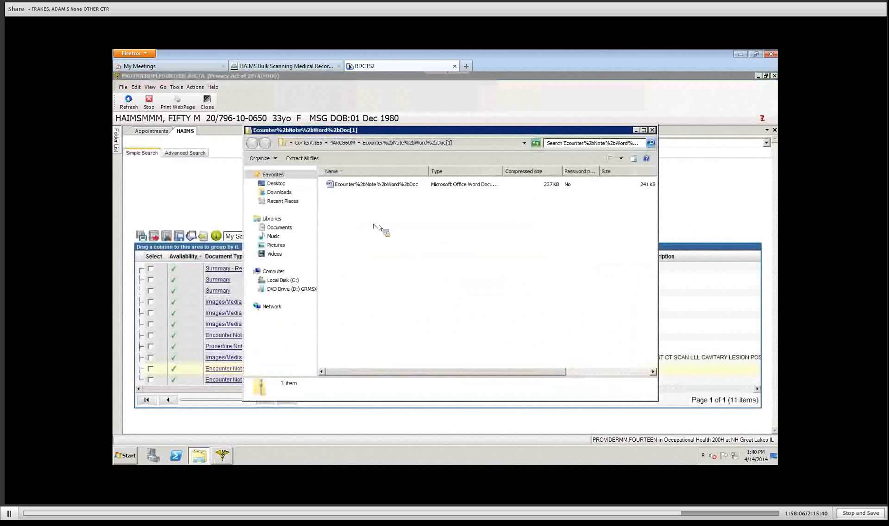
{"action": "left_click", "coordinate": [350, 185]}
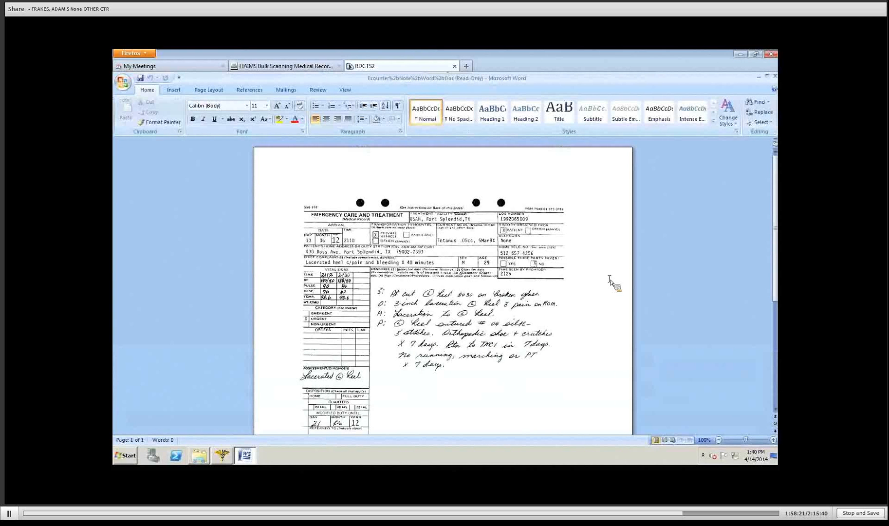
{"action": "left_click", "coordinate": [774, 78]}
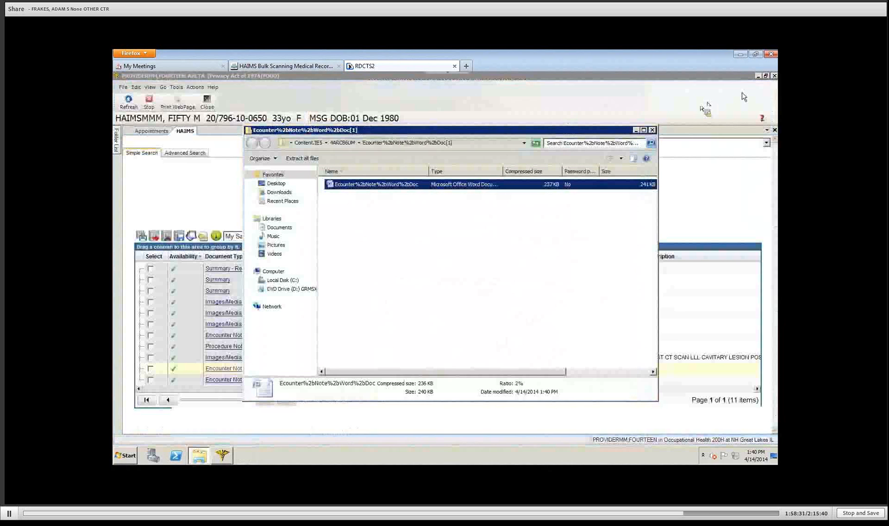
{"action": "left_click", "coordinate": [652, 130]}
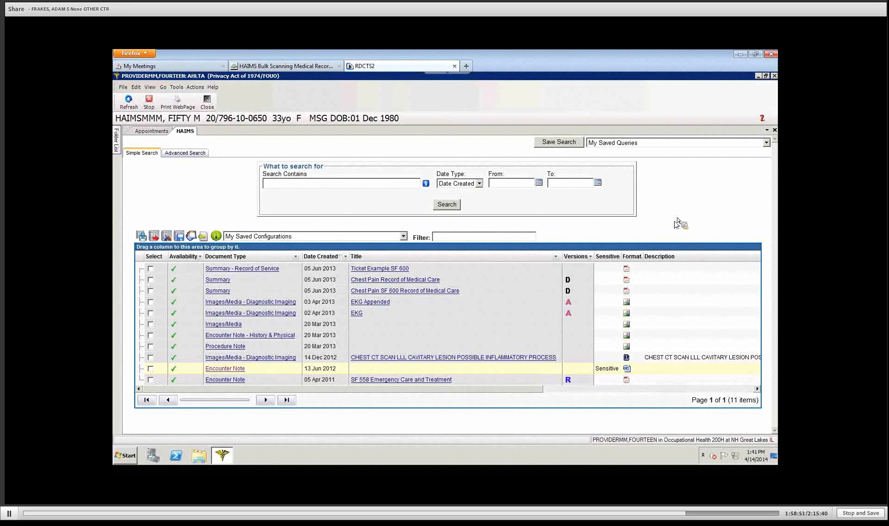
Step: Download the 14 Dec 2012 CHEST CT SCAN image archive and open its study file
{"action": "left_click", "coordinate": [677, 300]}
{"action": "left_click", "coordinate": [658, 357]}
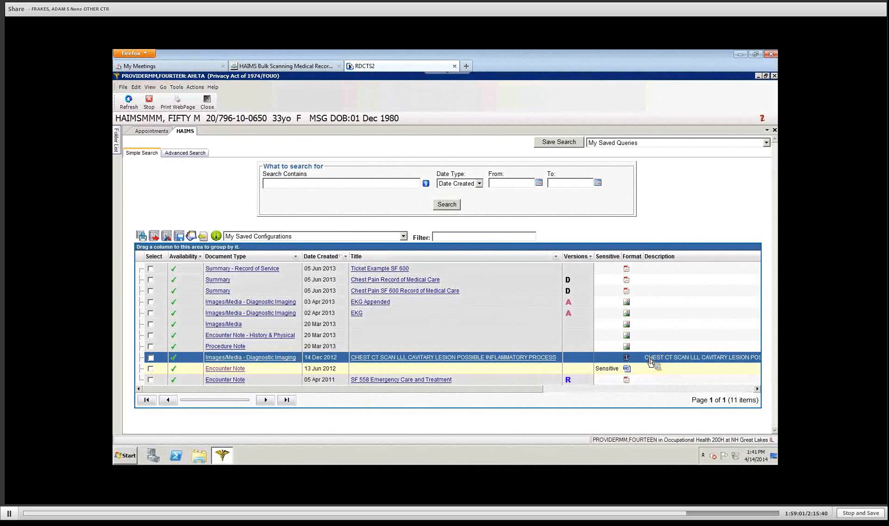
{"action": "left_click", "coordinate": [244, 360]}
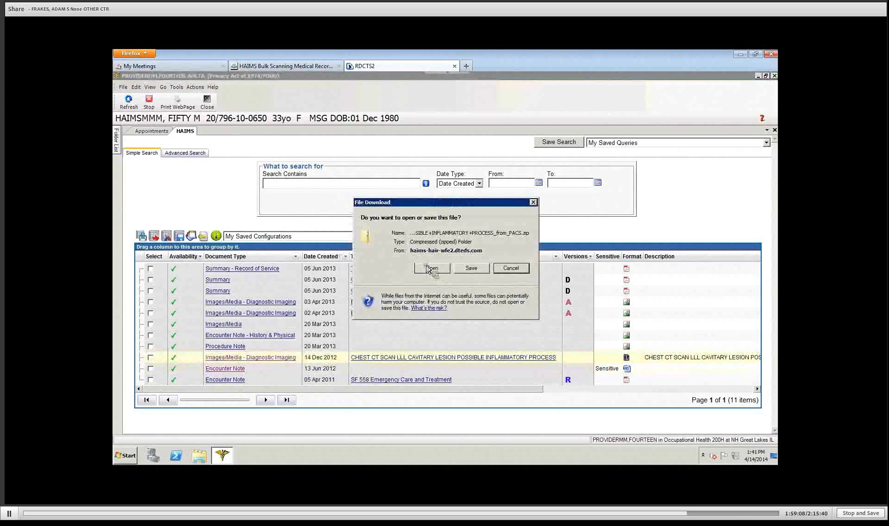
{"action": "left_click", "coordinate": [427, 267]}
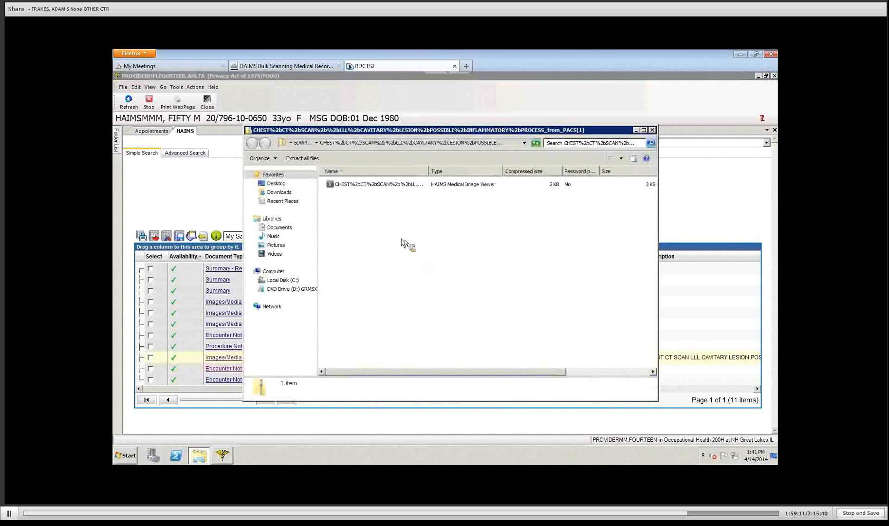
{"action": "left_click", "coordinate": [362, 187]}
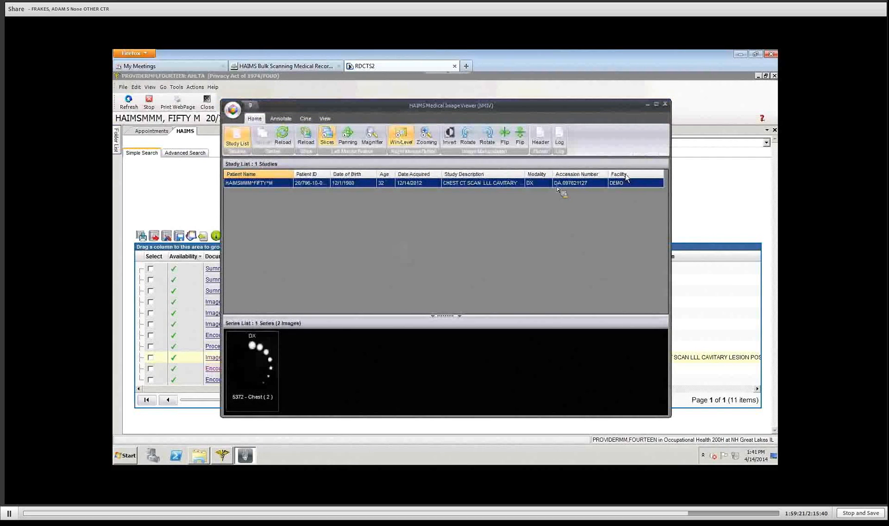
Step: Maximize the viewer and drag the splitter up to enlarge the Series List
{"action": "left_click", "coordinate": [656, 105]}
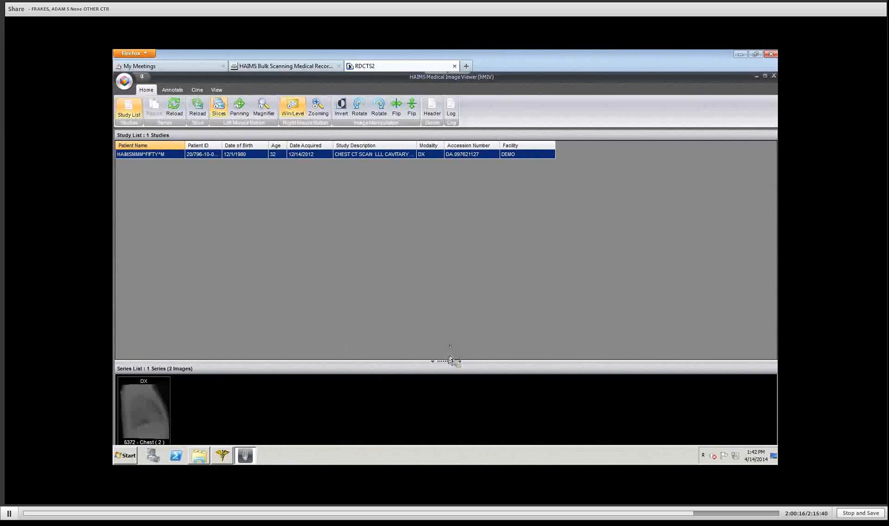
{"action": "left_click_drag", "start_coordinate": [442, 361], "coordinate": [434, 259]}
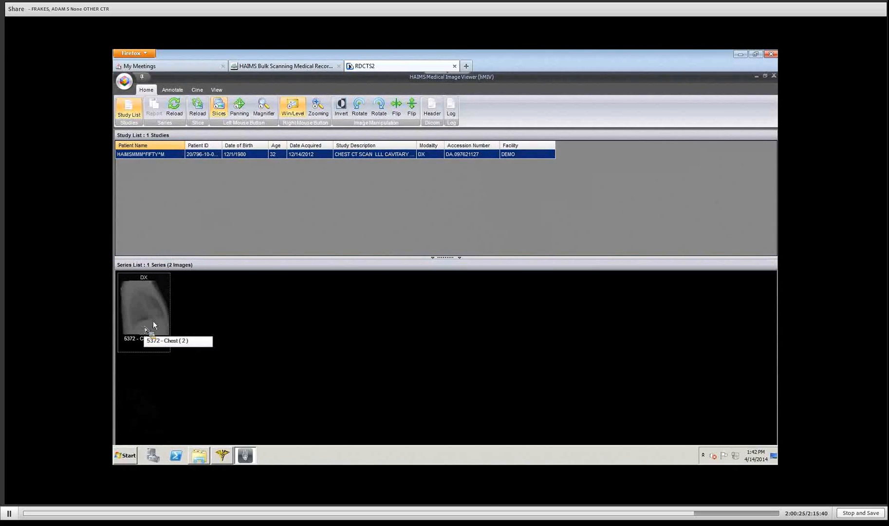
{"action": "left_click_drag", "start_coordinate": [146, 328], "coordinate": [207, 323]}
{"action": "left_click_drag", "start_coordinate": [409, 305], "coordinate": [156, 234]}
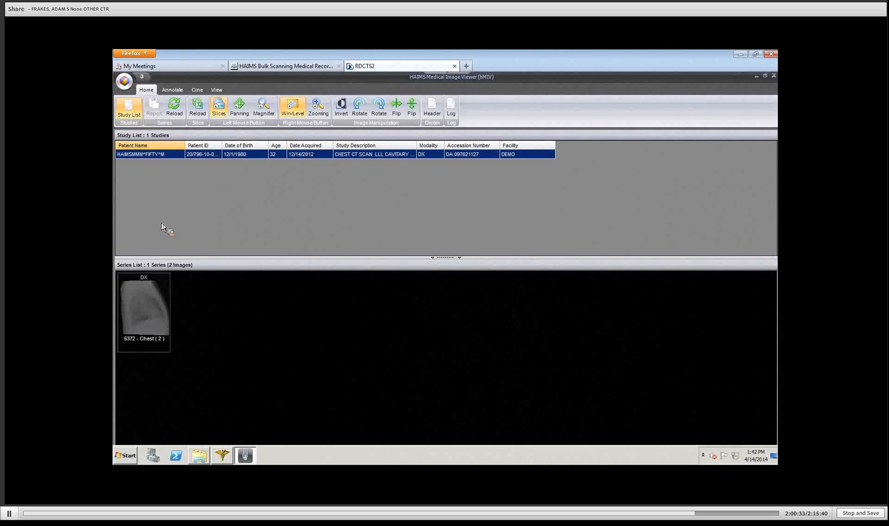
{"action": "left_click_drag", "start_coordinate": [162, 224], "coordinate": [140, 307]}
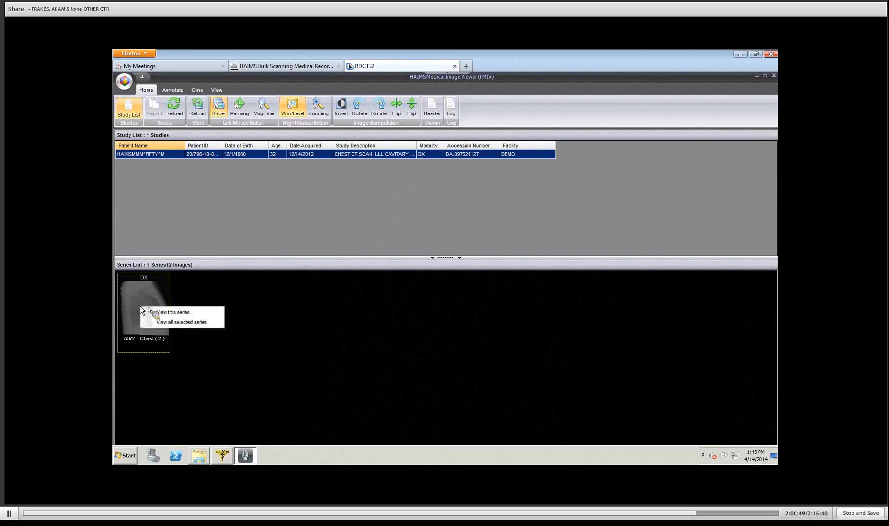
Step: Open the Chest series and magnify the lateral X-ray from the top down the chest
{"action": "left_click", "coordinate": [170, 312]}
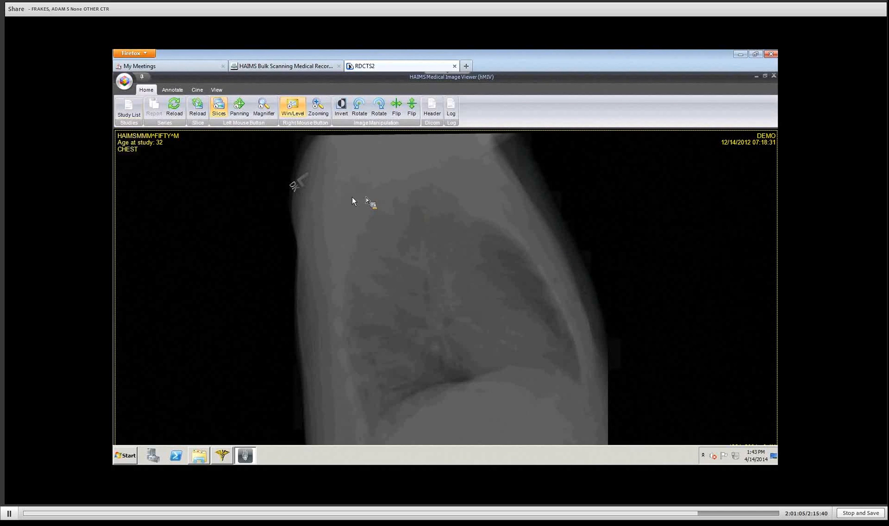
{"action": "left_click", "coordinate": [266, 112]}
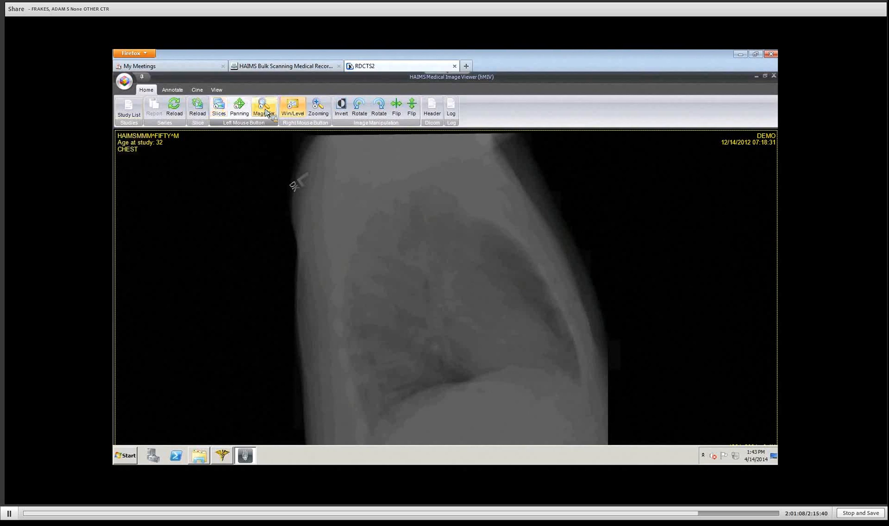
{"action": "left_click", "coordinate": [314, 164]}
{"action": "left_click_drag", "start_coordinate": [315, 164], "coordinate": [409, 281]}
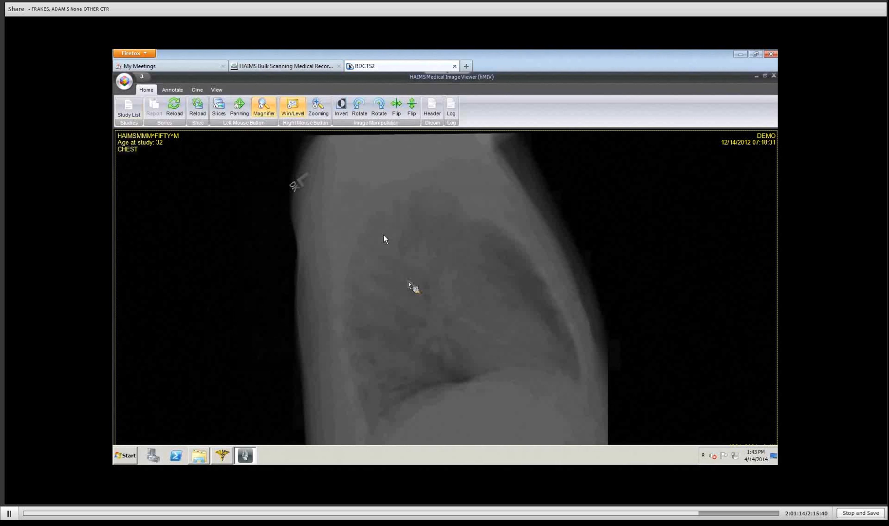
Step: Toggle Invert on and back off to restore normal greyscale contrast
{"action": "left_click", "coordinate": [342, 108]}
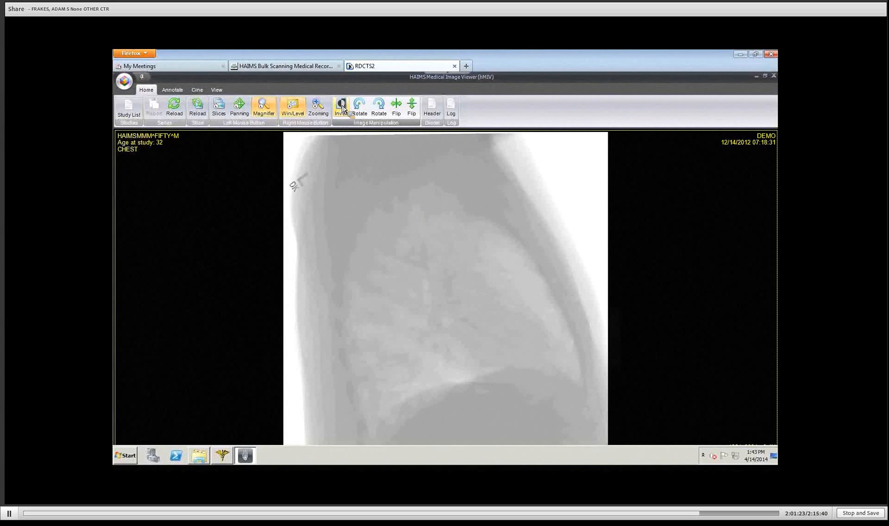
{"action": "left_click", "coordinate": [343, 108]}
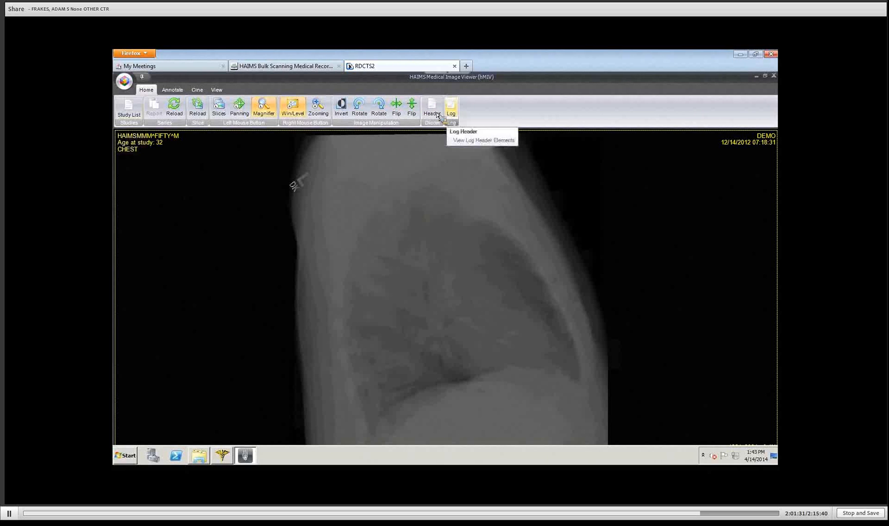
{"action": "left_click", "coordinate": [217, 91]}
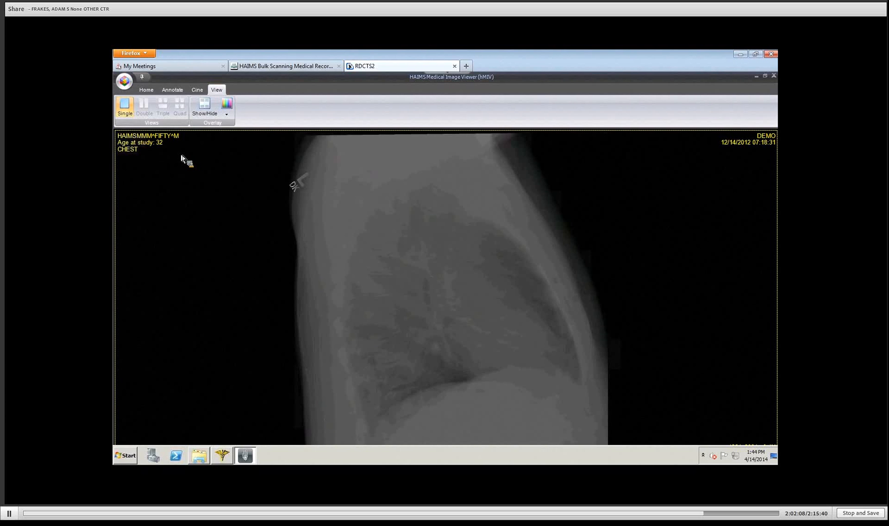
Step: Hide and re-show the overlay text, then set its colour to red
{"action": "left_click", "coordinate": [204, 106]}
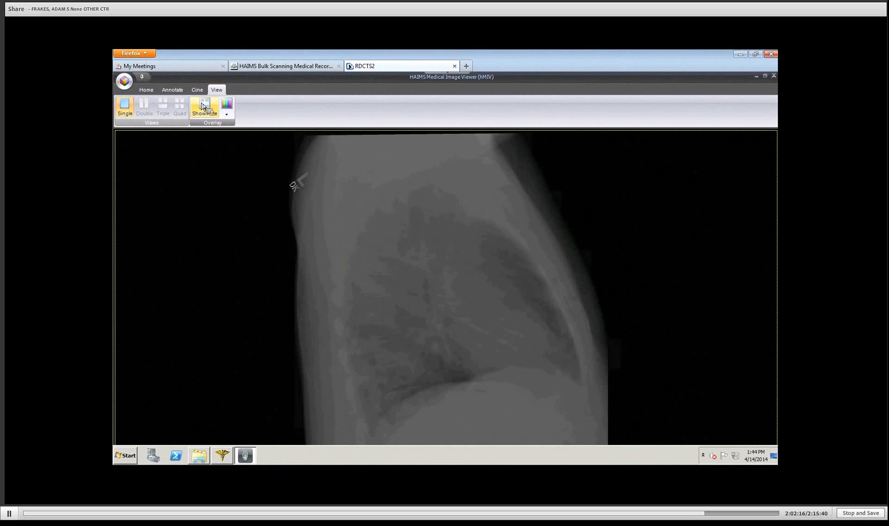
{"action": "left_click", "coordinate": [204, 107]}
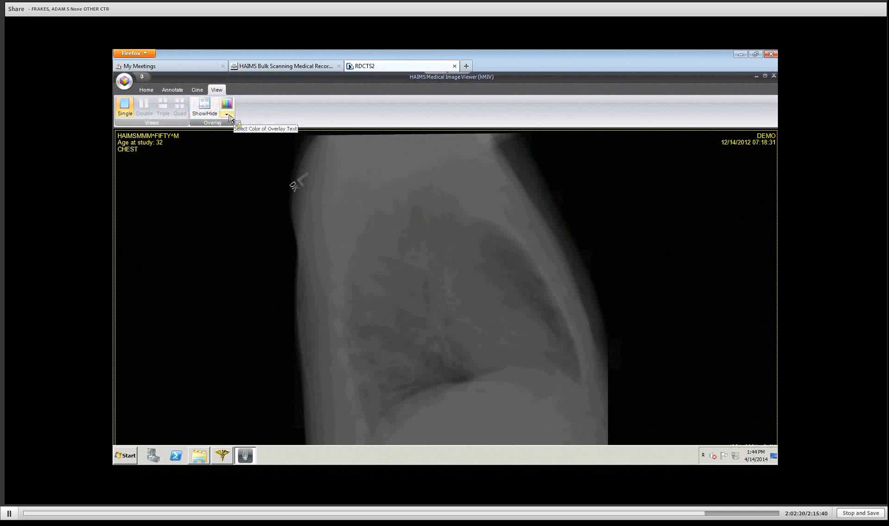
{"action": "left_click", "coordinate": [227, 115]}
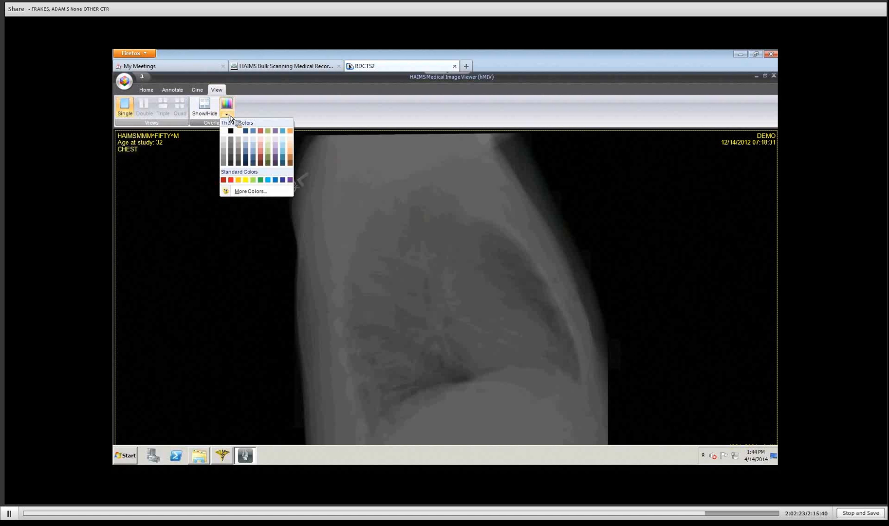
{"action": "left_click", "coordinate": [231, 180]}
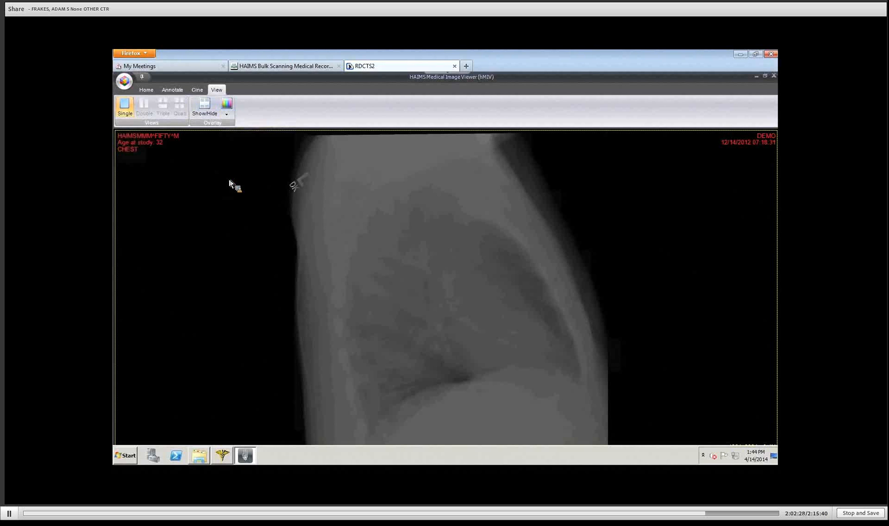
{"action": "left_click", "coordinate": [197, 90]}
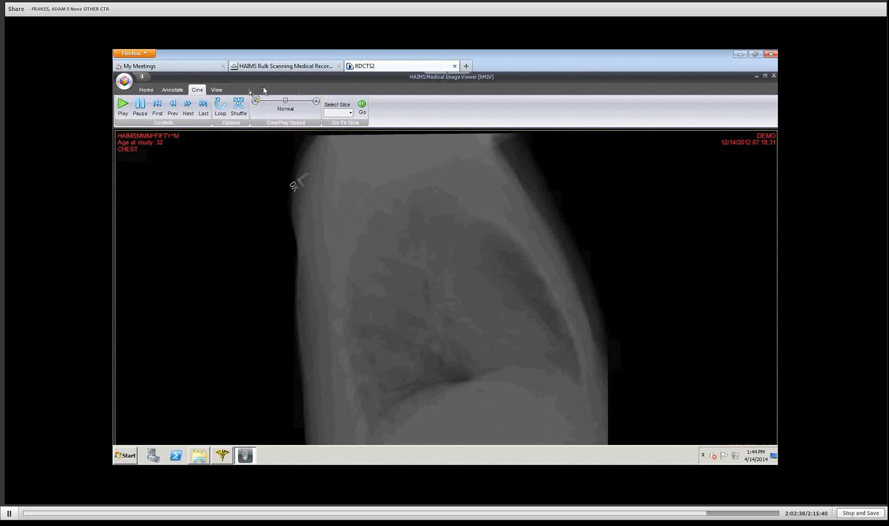
Step: Jump to slice 2 and start looping cine playback at the slowest speed
{"action": "left_click", "coordinate": [350, 113]}
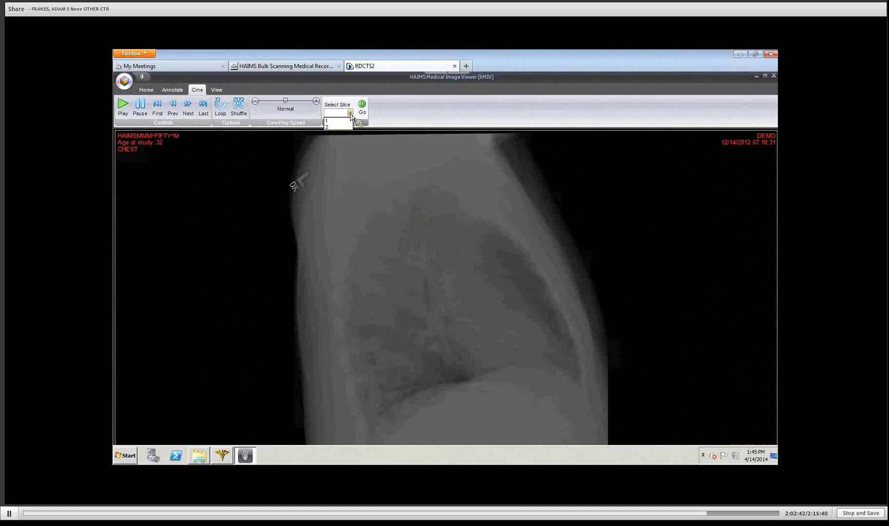
{"action": "left_click", "coordinate": [331, 127]}
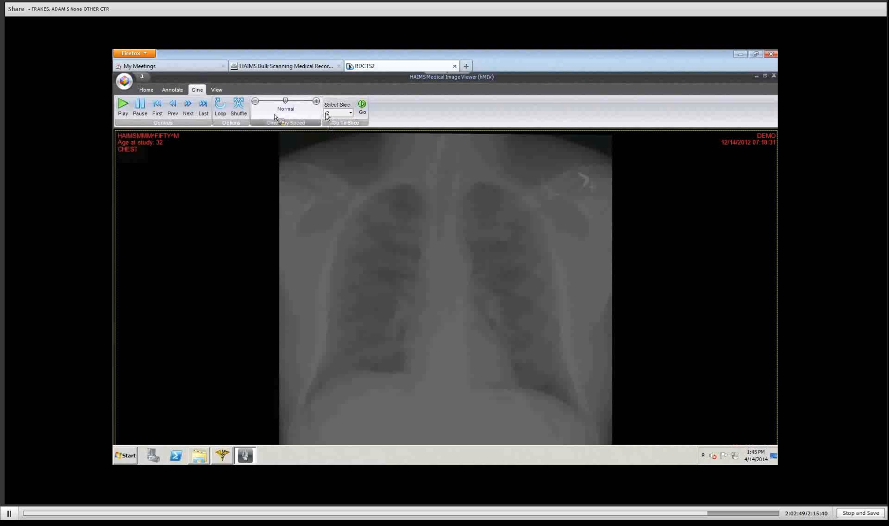
{"action": "left_click", "coordinate": [122, 107]}
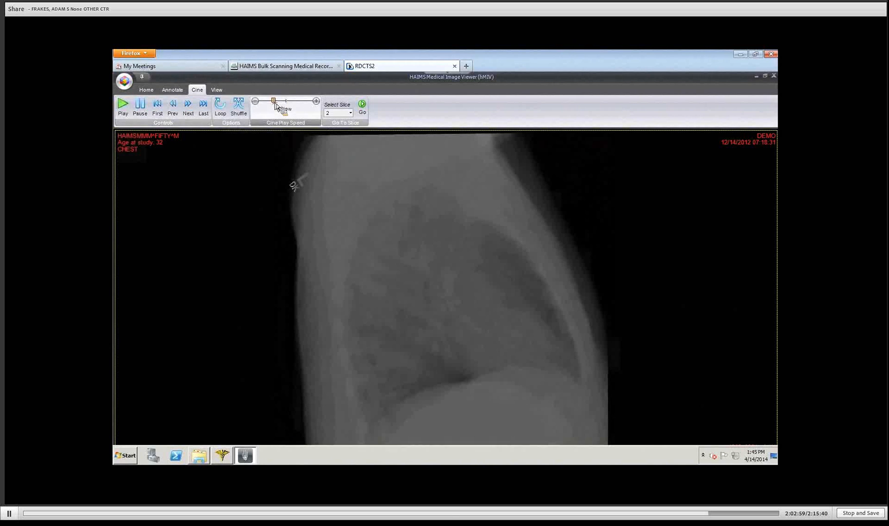
{"action": "left_click_drag", "start_coordinate": [284, 100], "coordinate": [263, 102]}
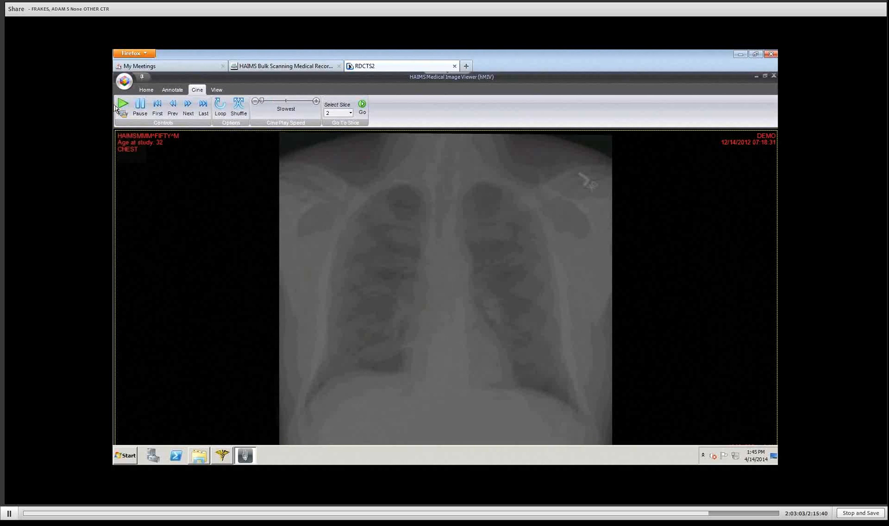
{"action": "left_click", "coordinate": [218, 108]}
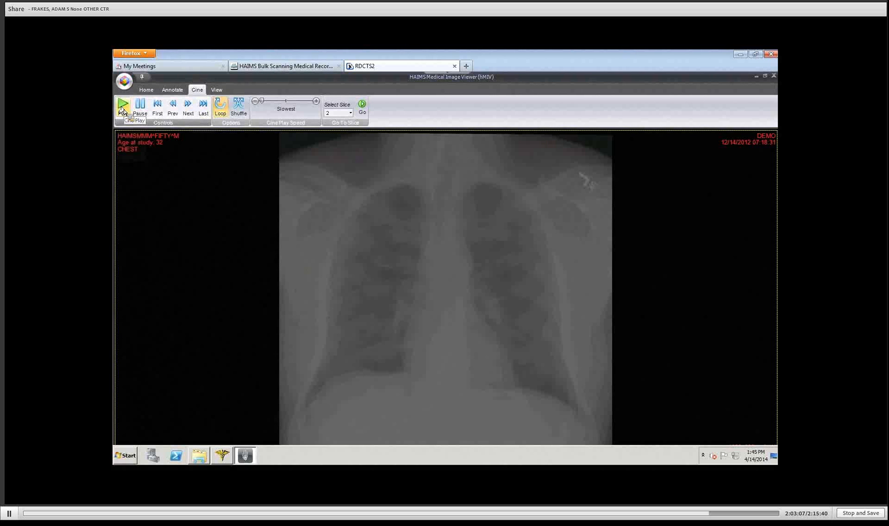
{"action": "left_click", "coordinate": [123, 109]}
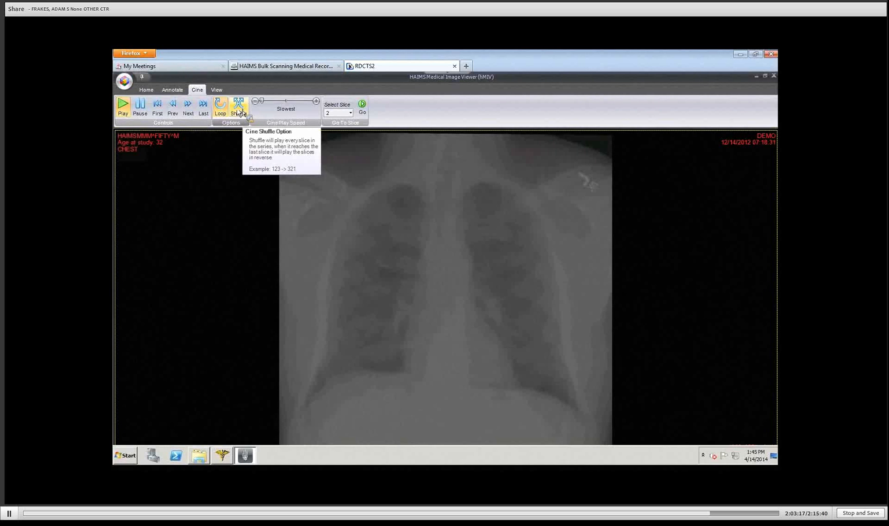
Step: Pause playback and keep slice 2, the frontal view, selected
{"action": "left_click", "coordinate": [144, 110]}
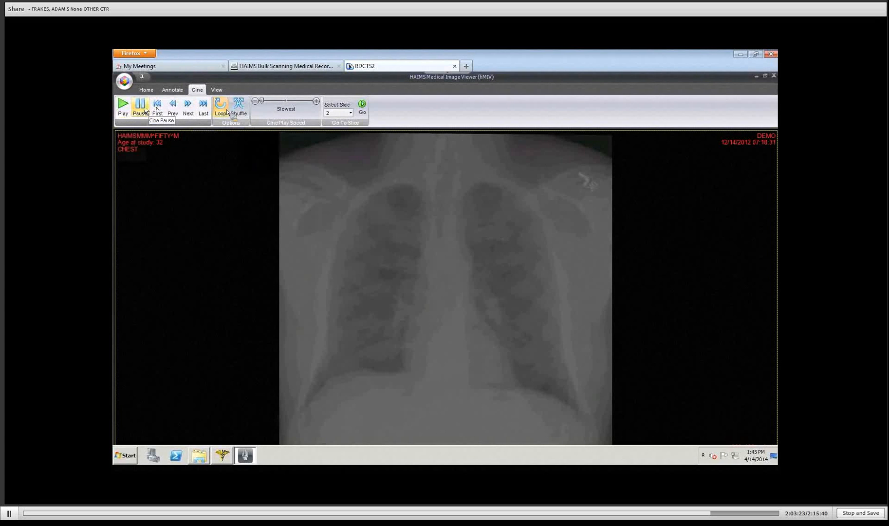
{"action": "left_click", "coordinate": [351, 113]}
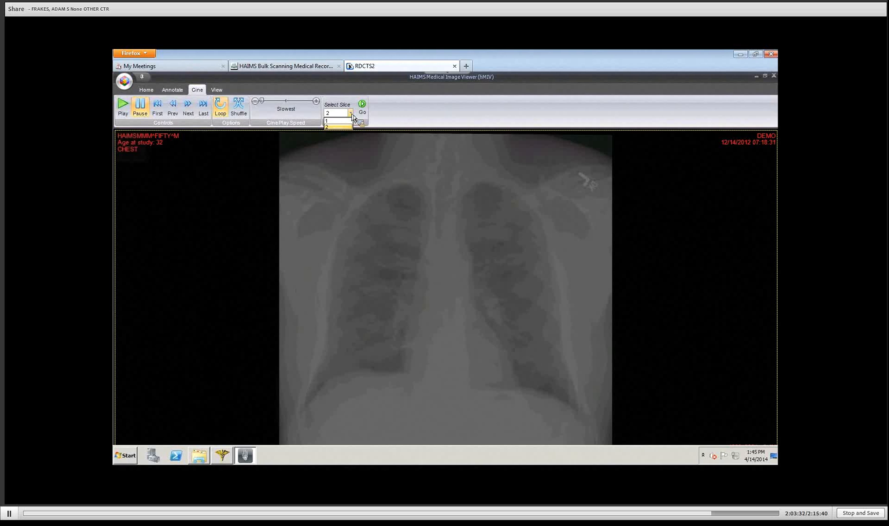
{"action": "left_click", "coordinate": [349, 101]}
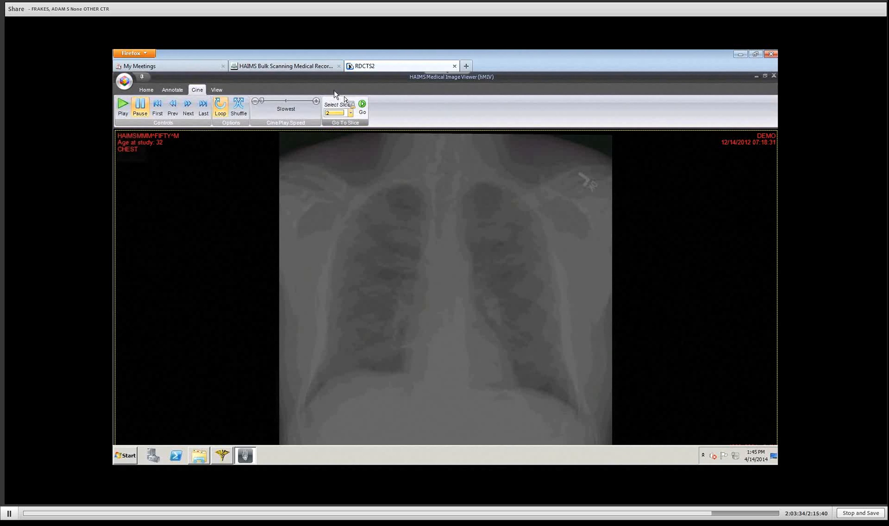
{"action": "left_click", "coordinate": [171, 91]}
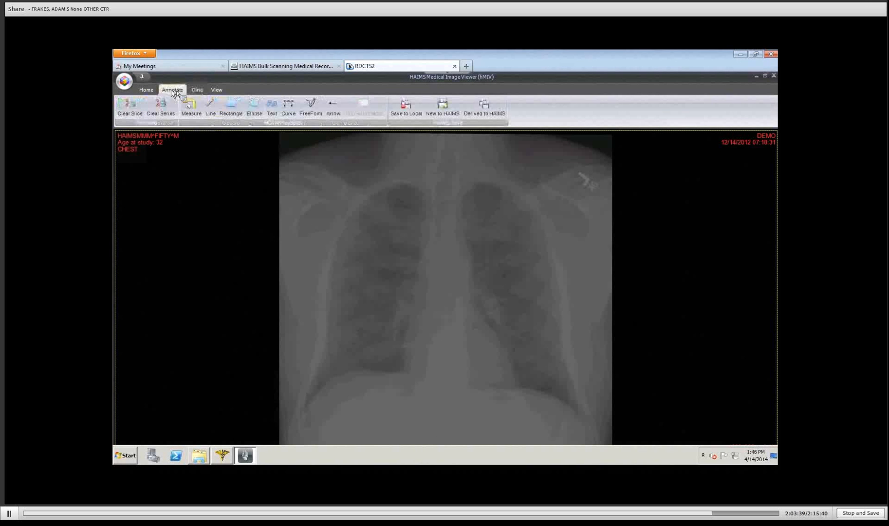
Step: Draw a measurement ruler across the chest on the frontal X-ray and open its Ruler Properties
{"action": "left_click", "coordinate": [194, 114]}
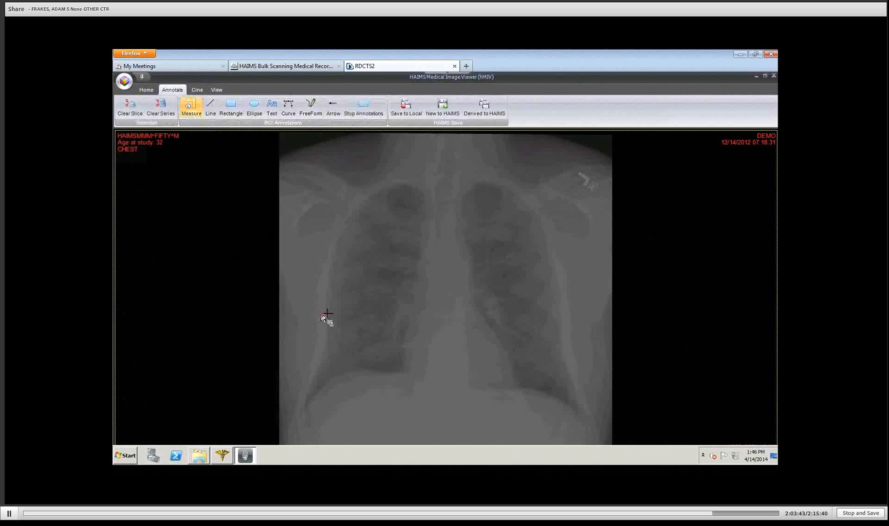
{"action": "left_click_drag", "start_coordinate": [322, 314], "coordinate": [424, 239]}
{"action": "right_click", "coordinate": [424, 239]}
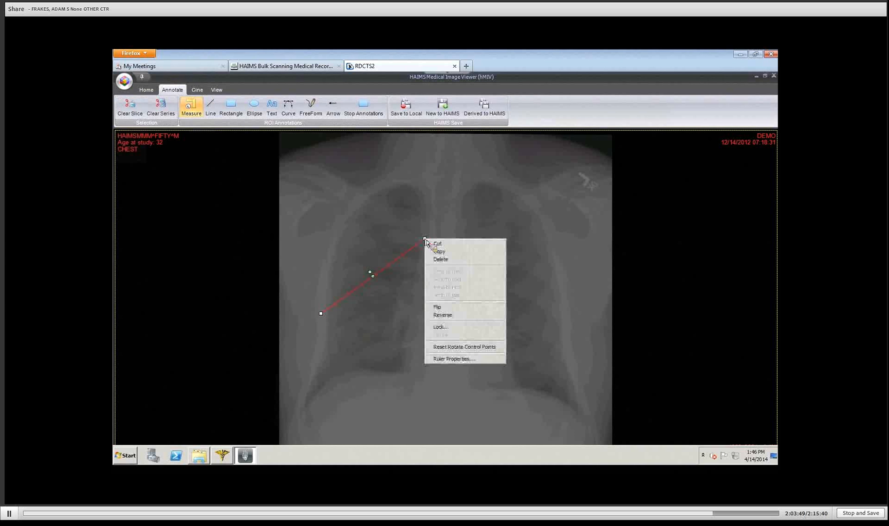
{"action": "left_click", "coordinate": [447, 360]}
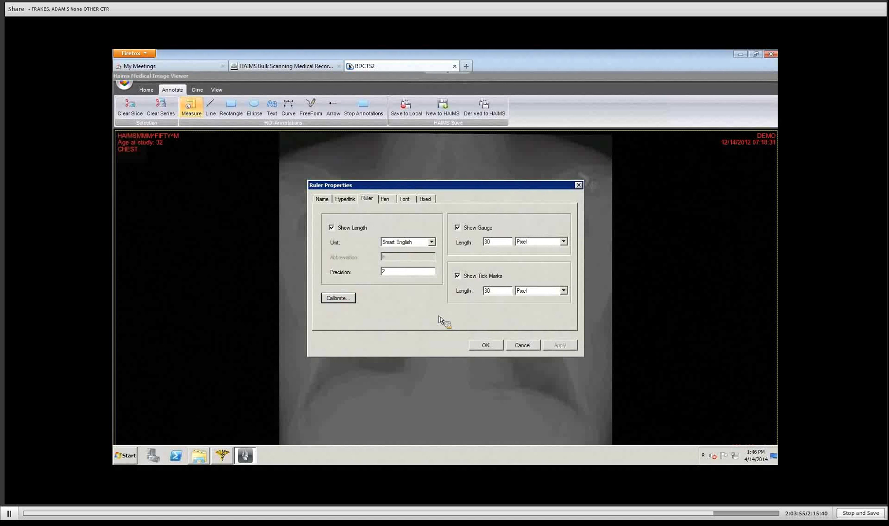
Step: Switch the ruler to Smart Metric units with a 72-point label font and apply the changes
{"action": "left_click", "coordinate": [432, 242]}
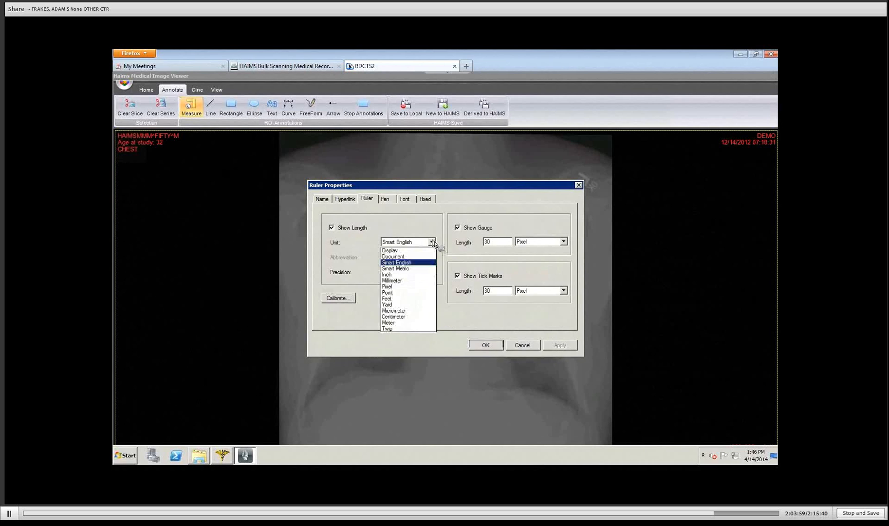
{"action": "left_click", "coordinate": [409, 269]}
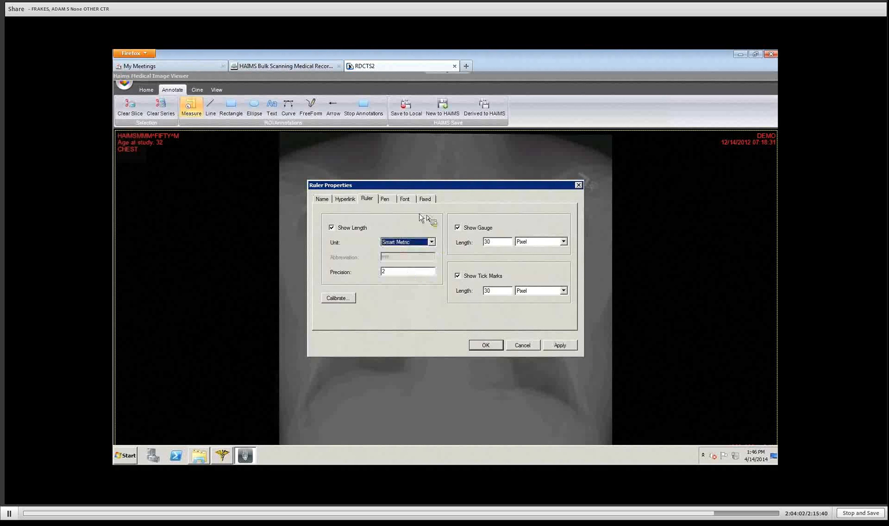
{"action": "left_click", "coordinate": [405, 199]}
{"action": "left_click", "coordinate": [492, 217]}
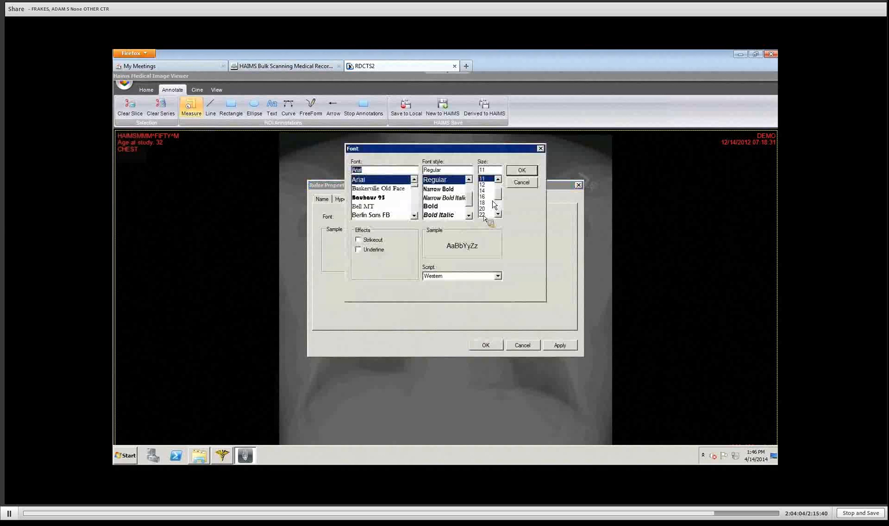
{"action": "left_click", "coordinate": [496, 204]}
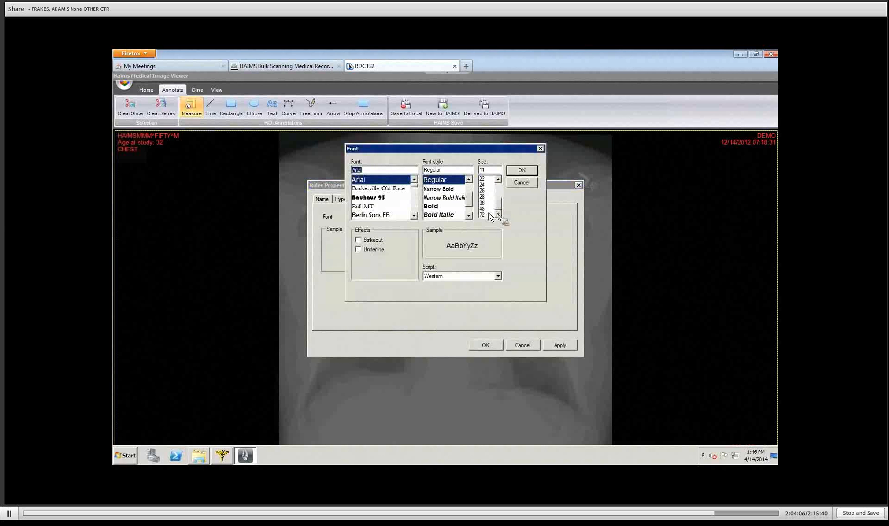
{"action": "left_click", "coordinate": [483, 214]}
{"action": "left_click", "coordinate": [520, 172]}
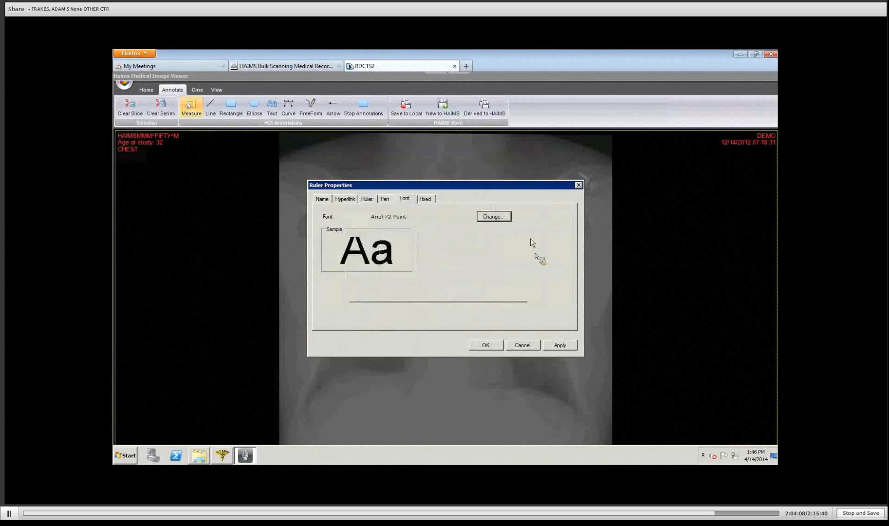
{"action": "left_click", "coordinate": [560, 345]}
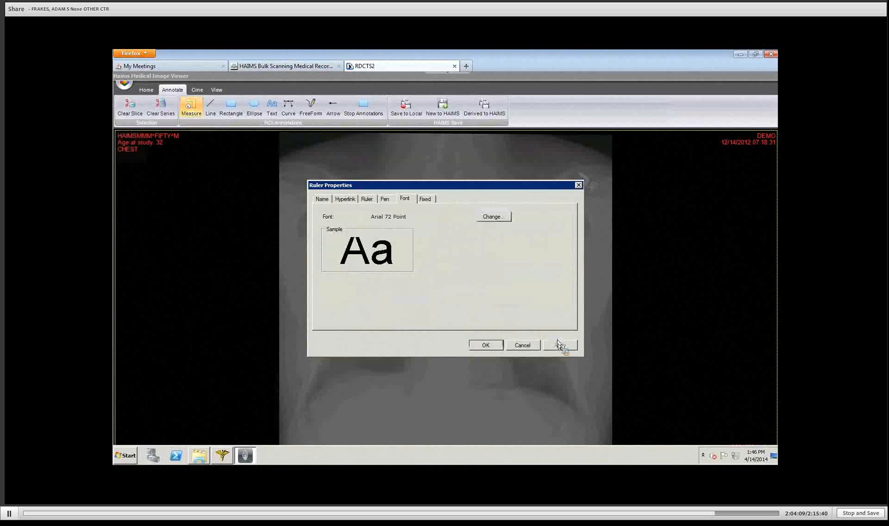
{"action": "left_click", "coordinate": [483, 346]}
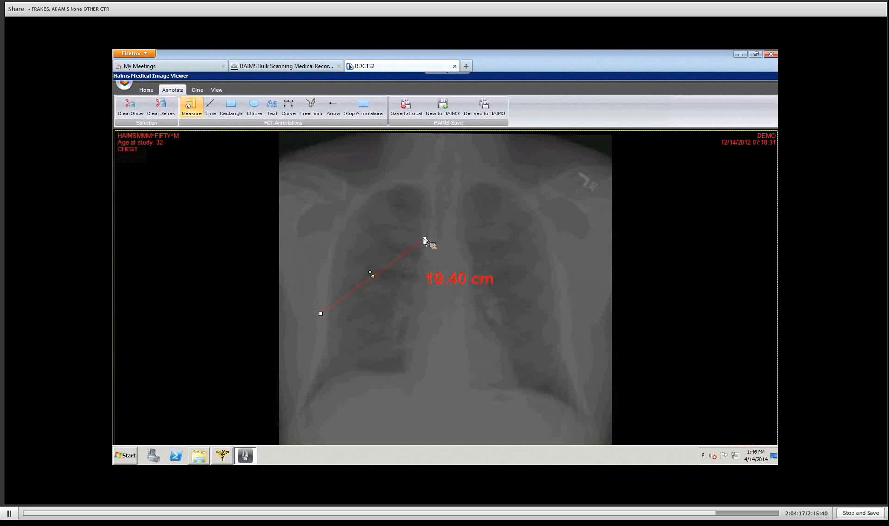
Step: Shorten the ruler's upper end and draw a rectangle on the upper left lung
{"action": "left_click_drag", "start_coordinate": [422, 237], "coordinate": [403, 219]}
{"action": "left_click", "coordinate": [364, 205]}
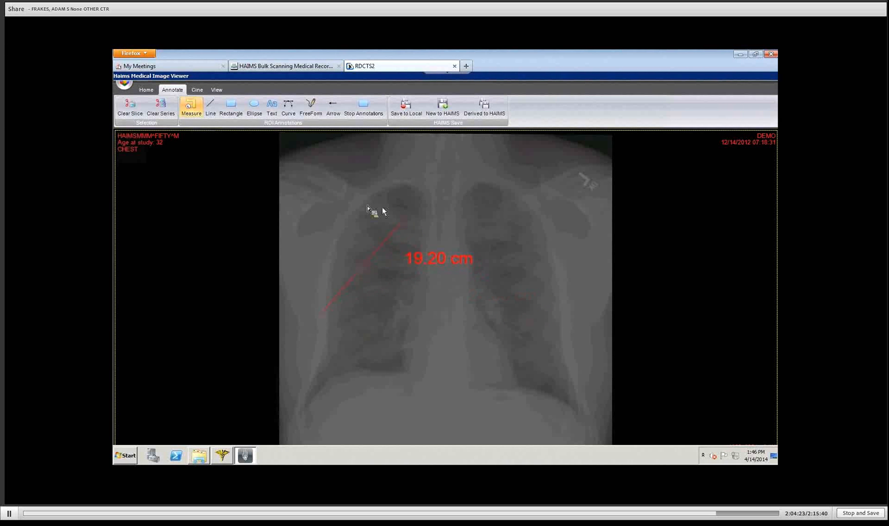
{"action": "left_click", "coordinate": [231, 106]}
{"action": "left_click_drag", "start_coordinate": [535, 237], "coordinate": [537, 238]}
{"action": "left_click", "coordinate": [564, 255]}
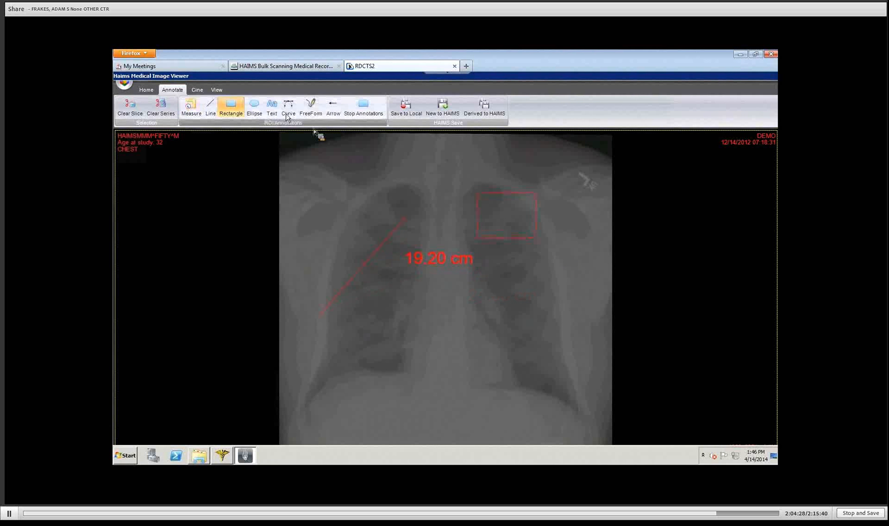
Step: Add a text annotation whose leader line points at the lower rectangle, then stop annotating
{"action": "left_click", "coordinate": [271, 106]}
{"action": "mouse_move", "coordinate": [389, 318]}
{"action": "left_mouse_down"}
{"action": "mouse_move", "coordinate": [454, 359]}
{"action": "mouse_move", "coordinate": [485, 363]}
{"action": "left_mouse_up"}
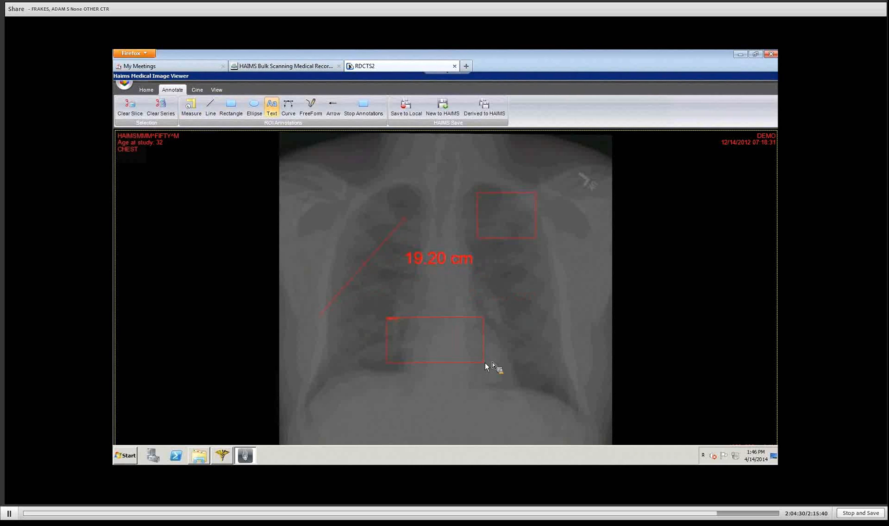
{"action": "left_click", "coordinate": [560, 299]}
{"action": "left_click", "coordinate": [561, 319]}
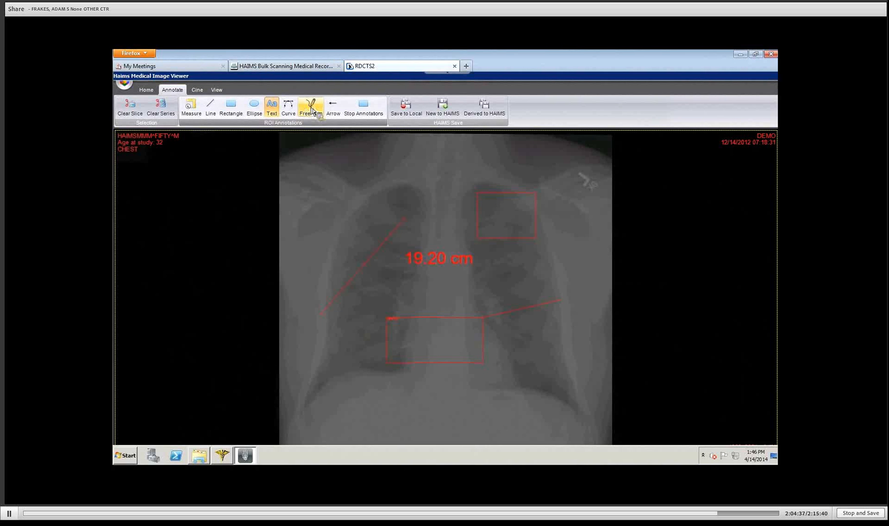
{"action": "left_click", "coordinate": [365, 105]}
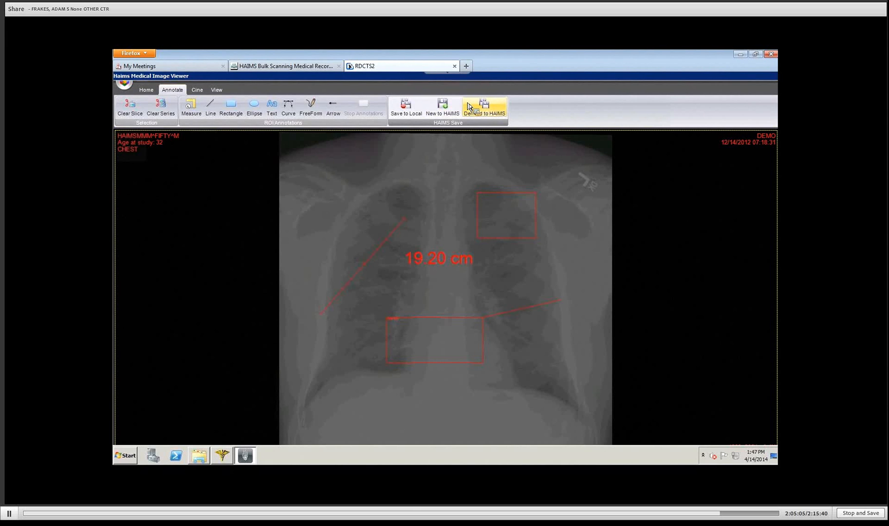
{"action": "left_click", "coordinate": [484, 108]}
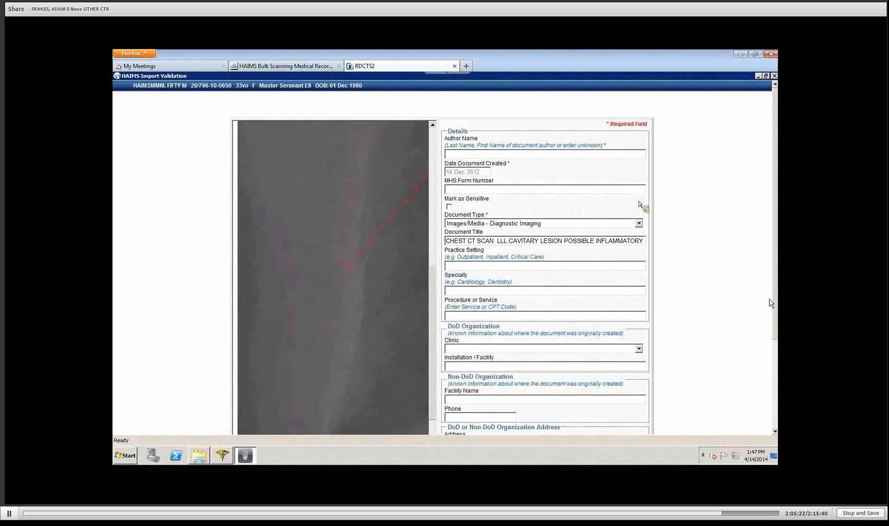
{"action": "left_click_drag", "start_coordinate": [777, 323], "coordinate": [748, 403]}
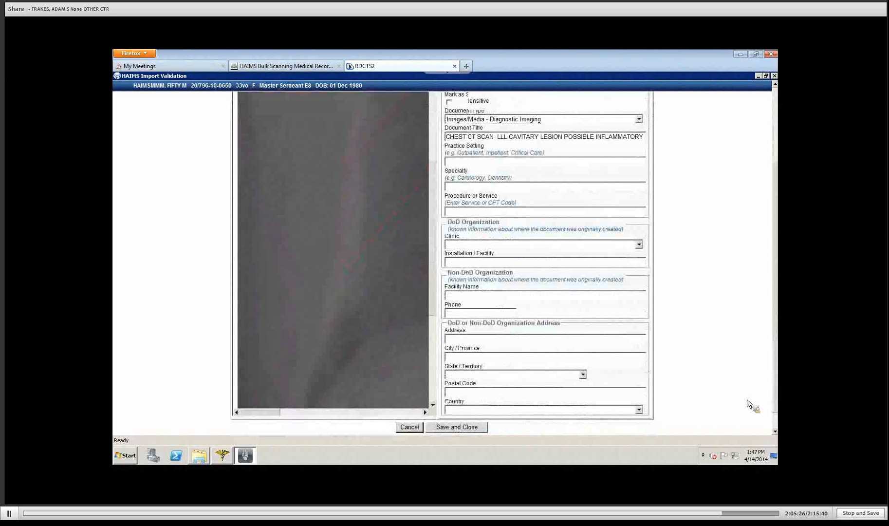
{"action": "left_click", "coordinate": [408, 428]}
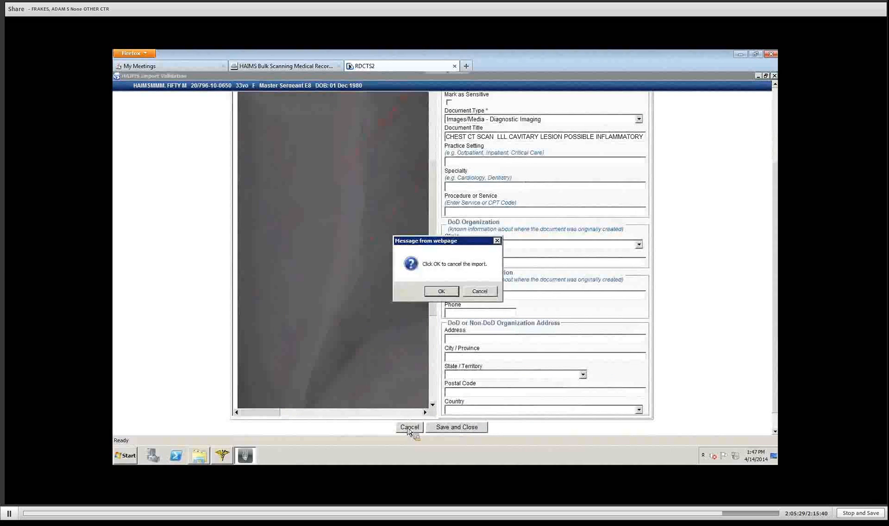
{"action": "left_click", "coordinate": [448, 291]}
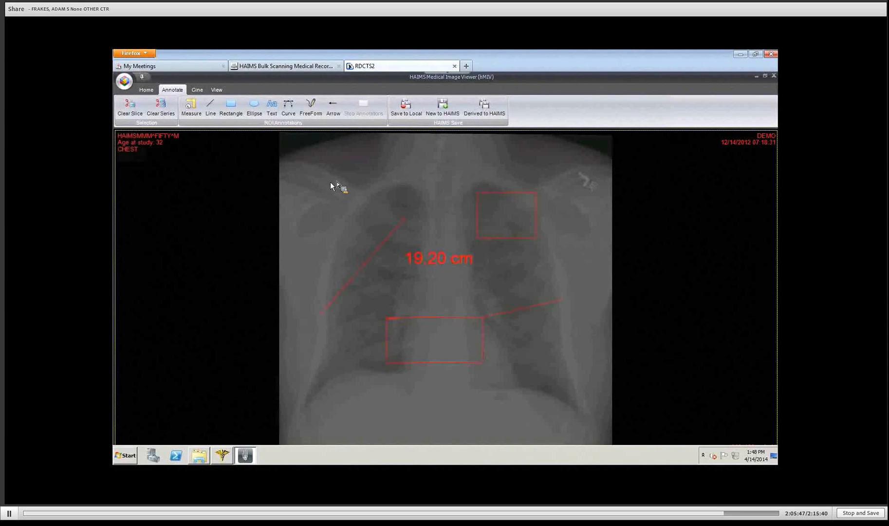
Step: Clear all annotations with Clear Slice, then exit the viewer from its application menu
{"action": "left_click", "coordinate": [130, 110]}
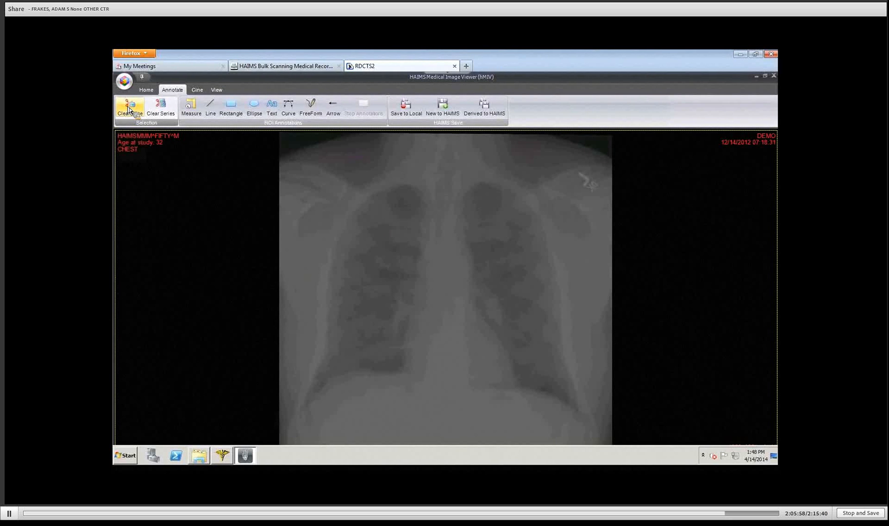
{"action": "left_click", "coordinate": [124, 80]}
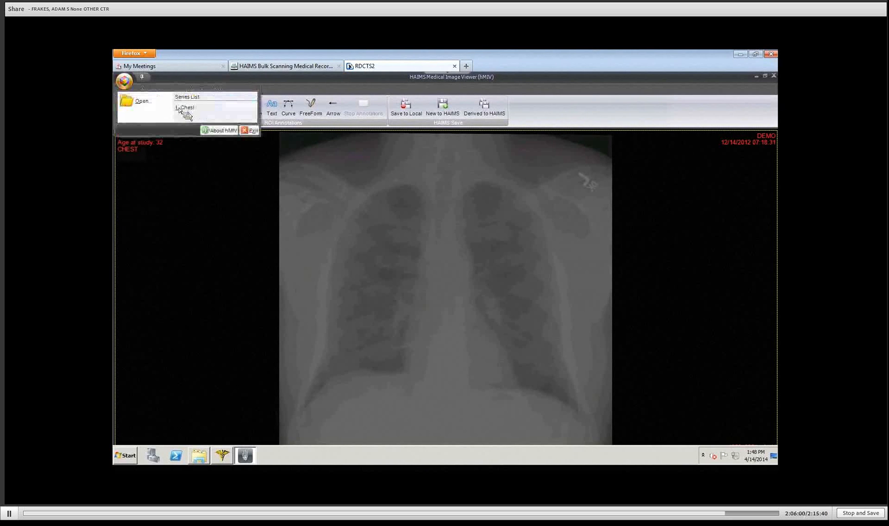
{"action": "left_click", "coordinate": [251, 130]}
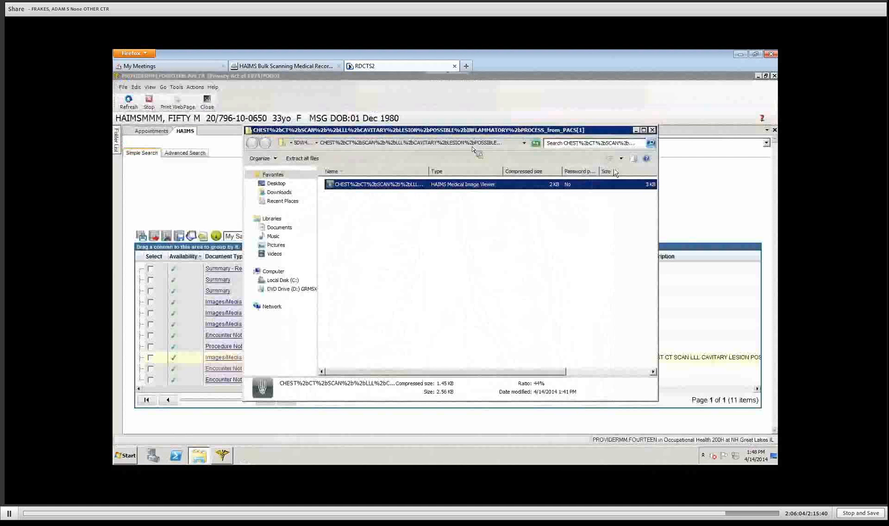
Step: Close the chest scan zip folder window and right-click the Encounter Note document
{"action": "left_click", "coordinate": [653, 130]}
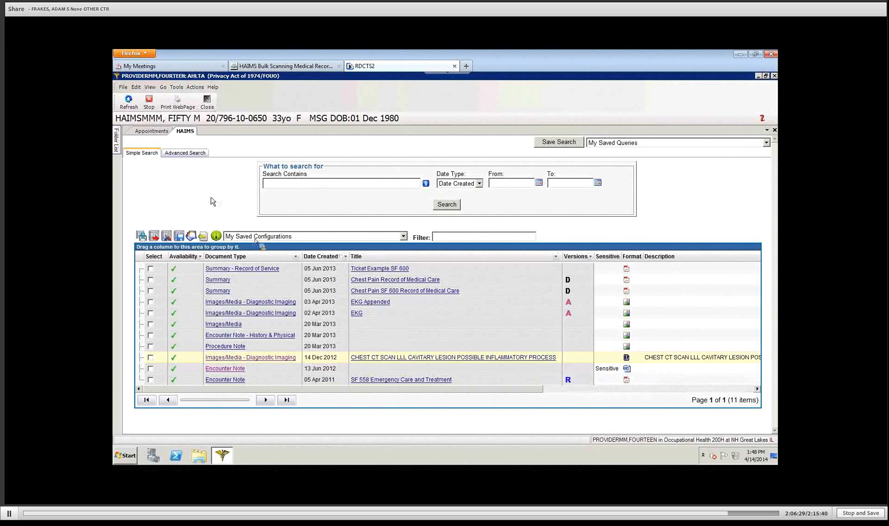
{"action": "left_click", "coordinate": [298, 369]}
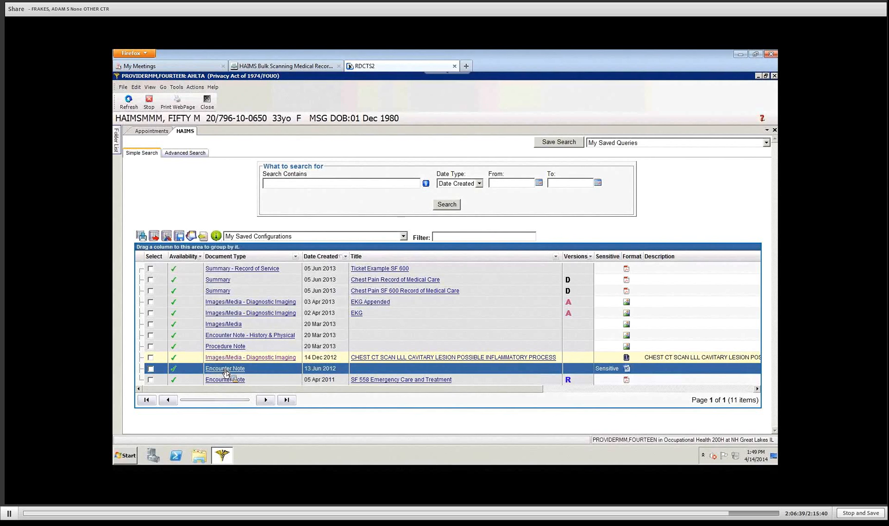
{"action": "right_click", "coordinate": [225, 373]}
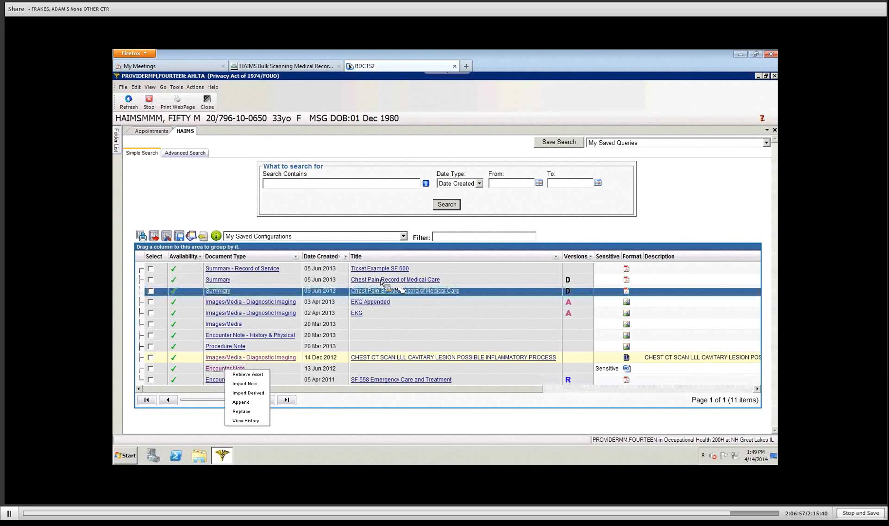
{"action": "right_click", "coordinate": [356, 282]}
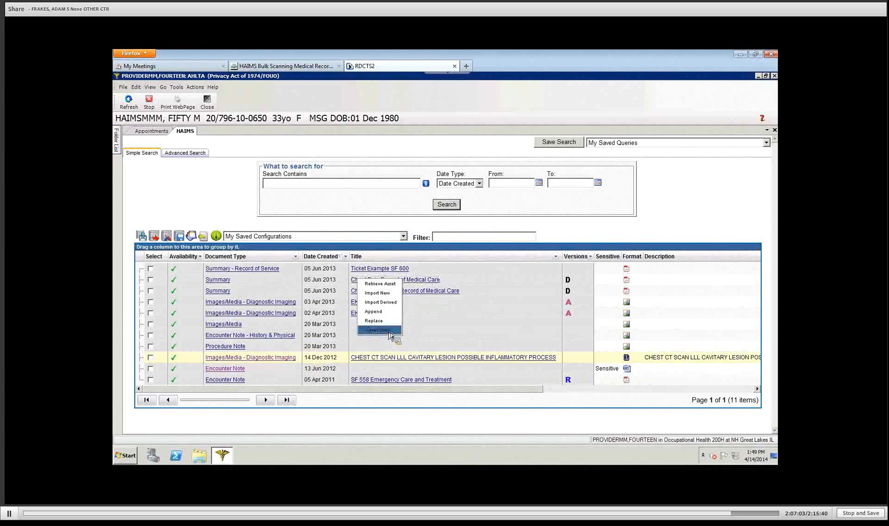
{"action": "left_click", "coordinate": [389, 330]}
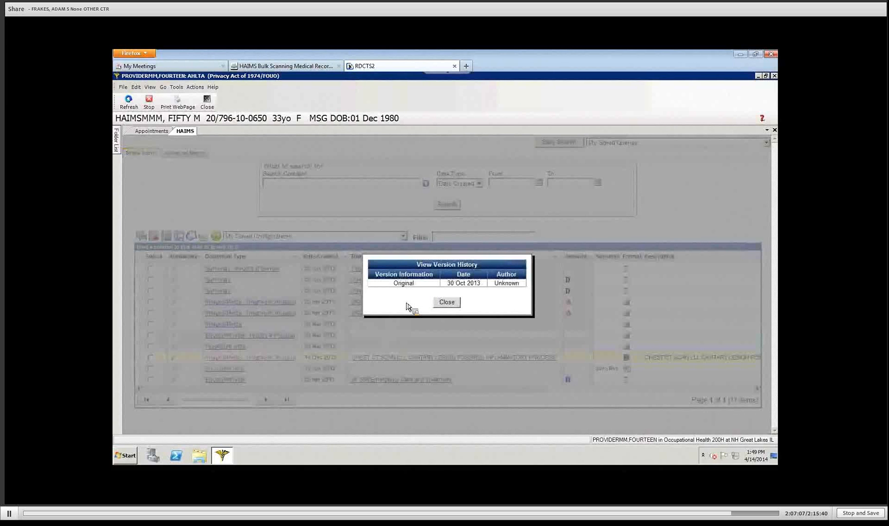
{"action": "left_click", "coordinate": [447, 302]}
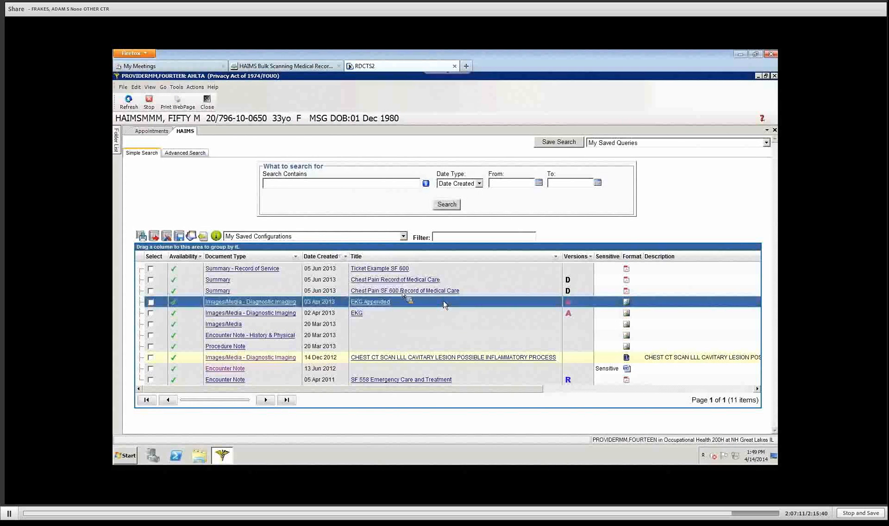
{"action": "right_click", "coordinate": [398, 298]}
{"action": "left_click", "coordinate": [399, 345]}
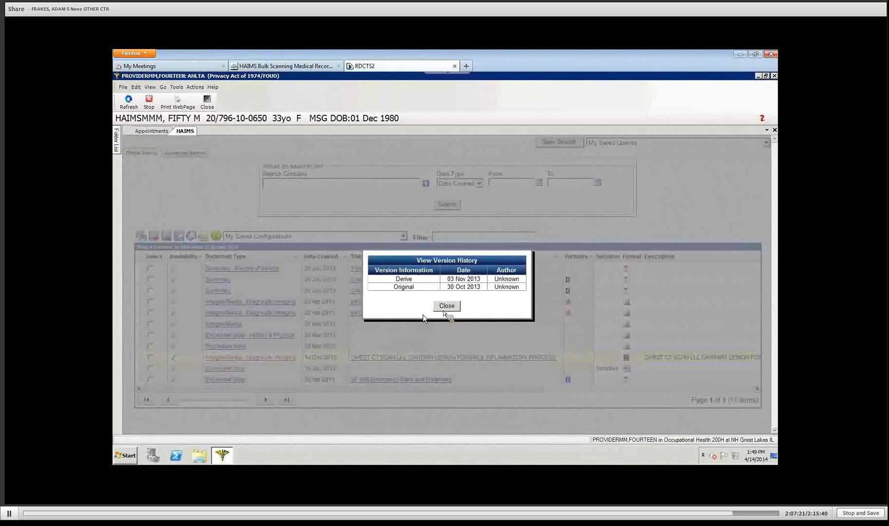
{"action": "left_click", "coordinate": [447, 305]}
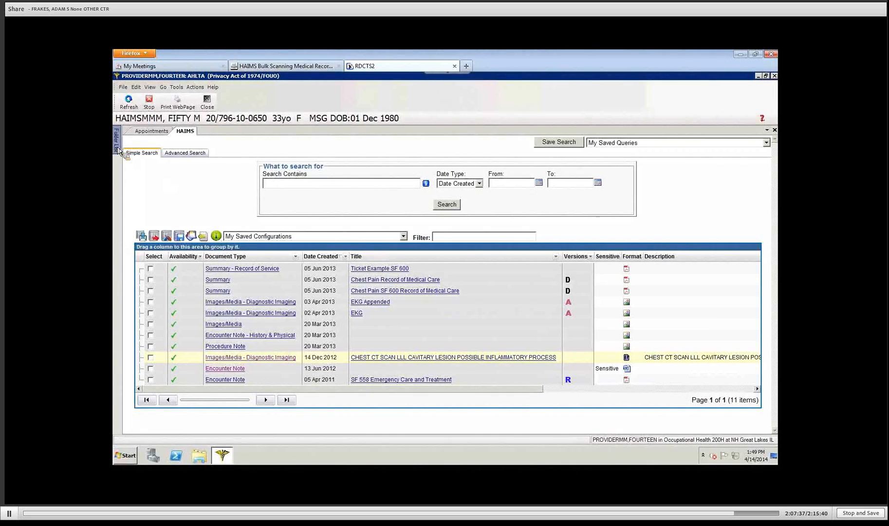
Step: Pin the Folder List open, close the HAIMS module, and collapse the Desktop folder branch
{"action": "mouse_move", "coordinate": [119, 151]}
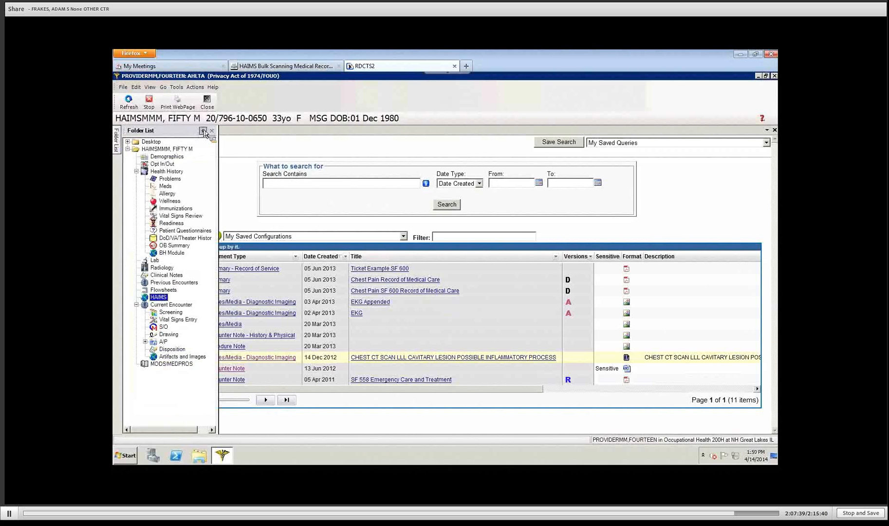
{"action": "left_click", "coordinate": [203, 131]}
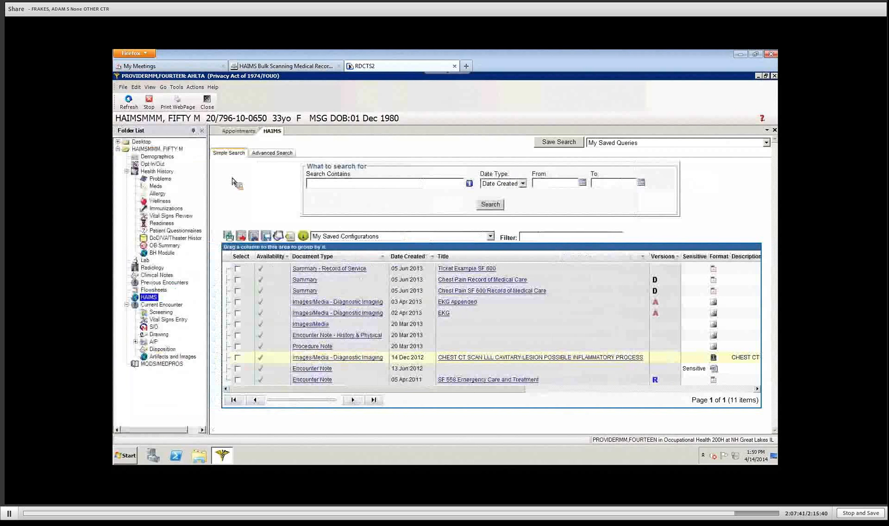
{"action": "left_click", "coordinate": [206, 102]}
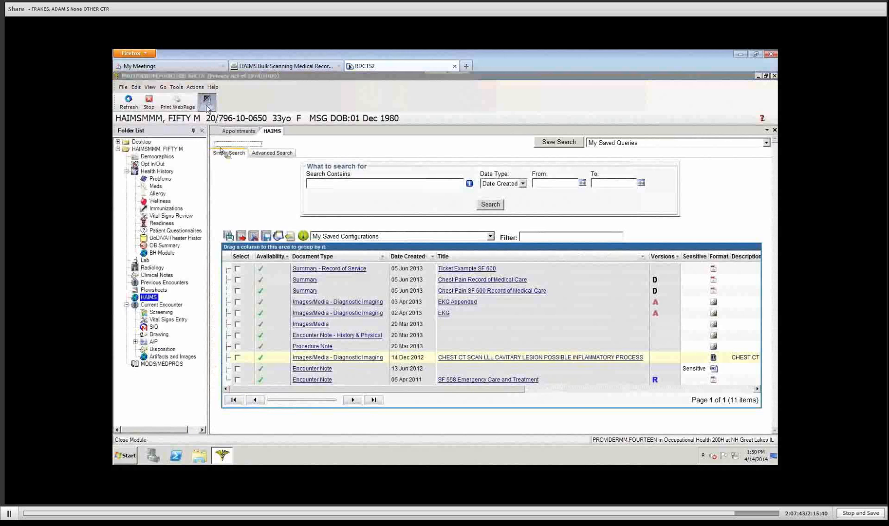
{"action": "left_click", "coordinate": [117, 142]}
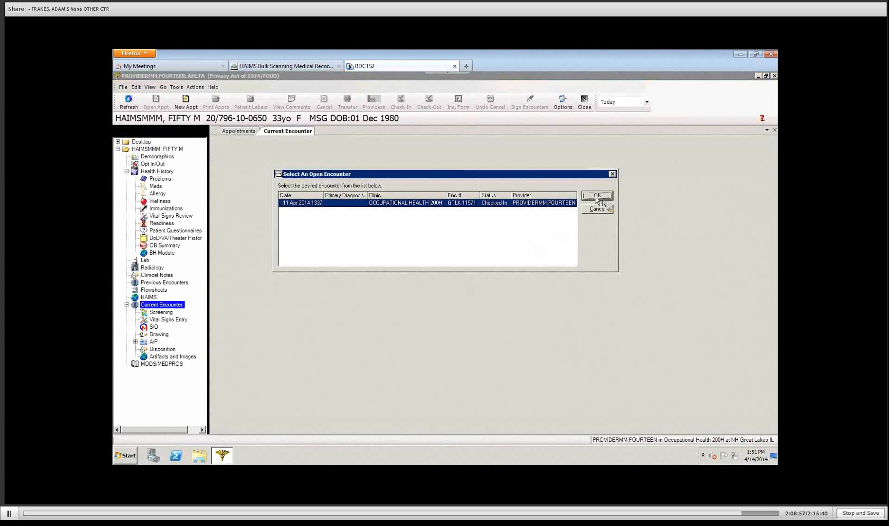
Step: Open the 11 Apr 2014 Occupational Health 200H encounter and show its Artifacts and Images
{"action": "left_click", "coordinate": [596, 196]}
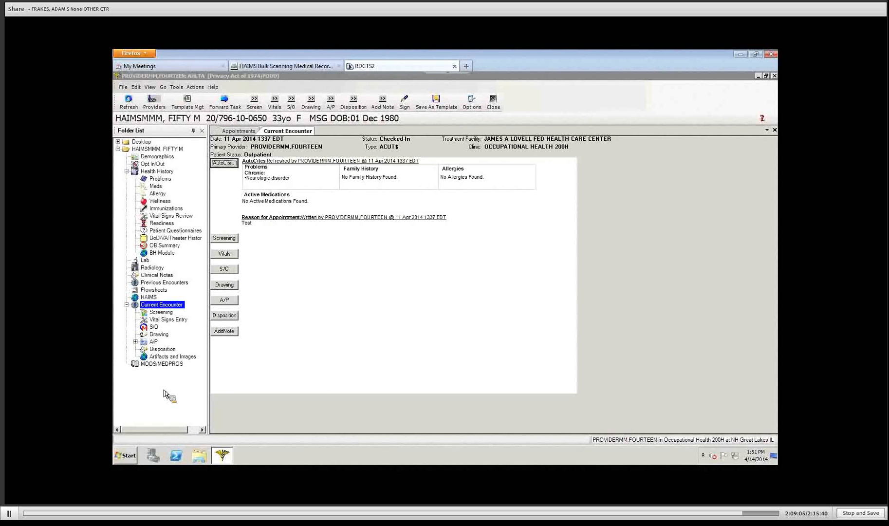
{"action": "left_click", "coordinate": [164, 357]}
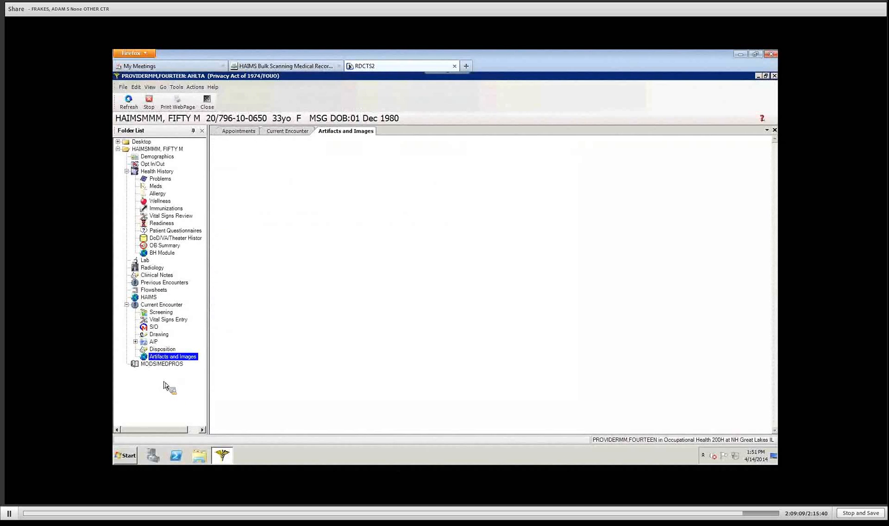
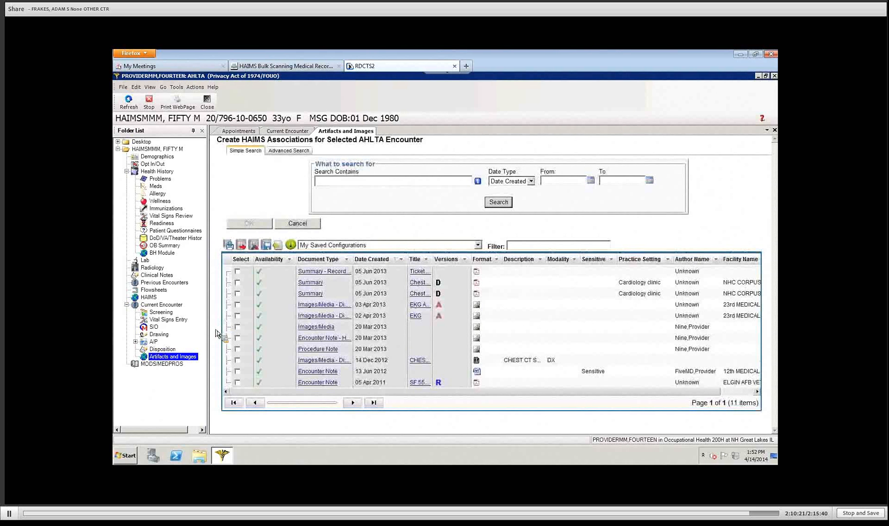
Step: Link the 03 Apr 2013 and 02 Apr 2013 EKG artifacts to the current encounter
{"action": "left_click", "coordinate": [237, 304]}
{"action": "left_click", "coordinate": [237, 315]}
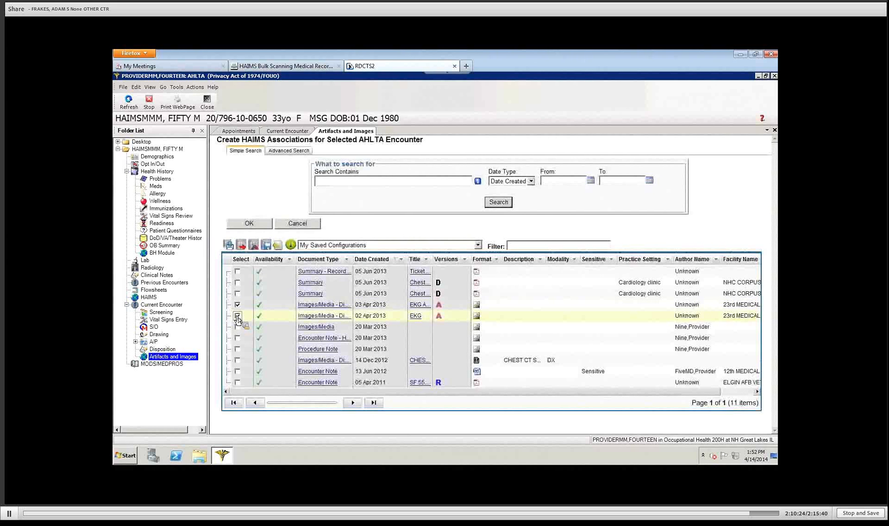
{"action": "left_click", "coordinate": [235, 224]}
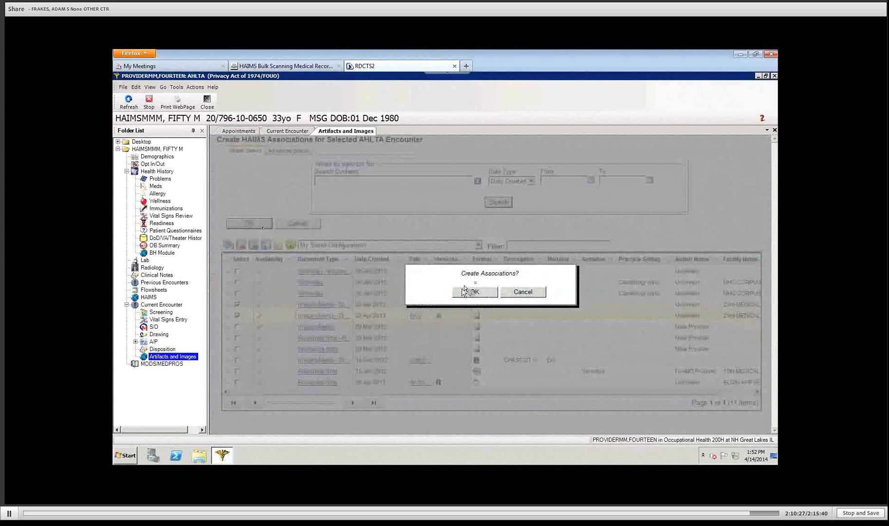
{"action": "left_click", "coordinate": [465, 291]}
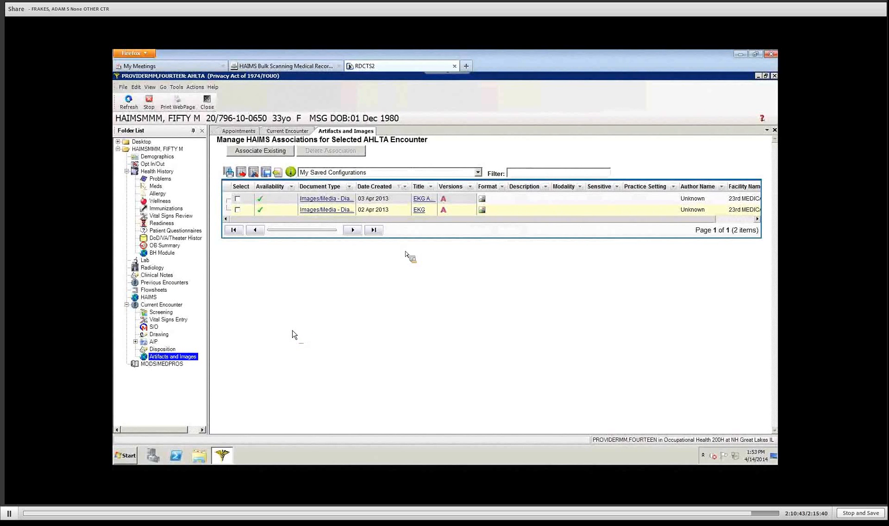
Step: Delete the EKG Appended association, citing Incorrect Encounter, and return to the encounter summary
{"action": "left_click_drag", "start_coordinate": [437, 187], "coordinate": [519, 190]}
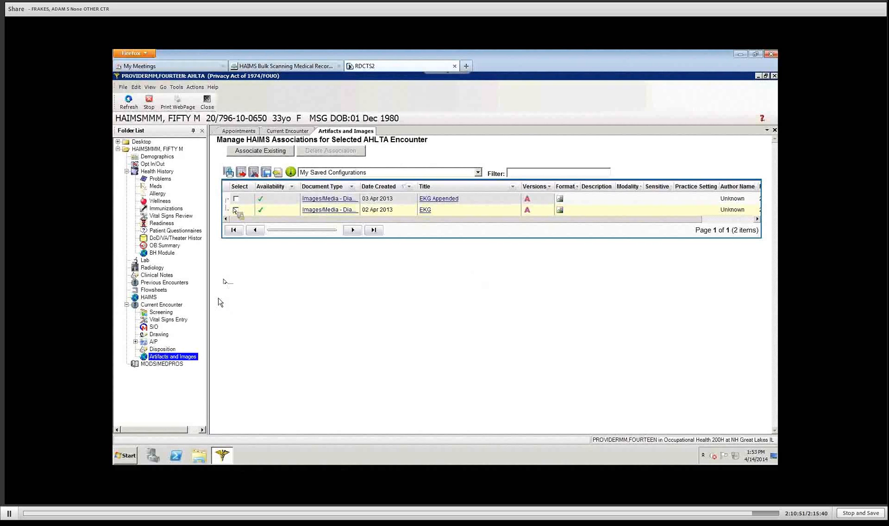
{"action": "left_click", "coordinate": [237, 199]}
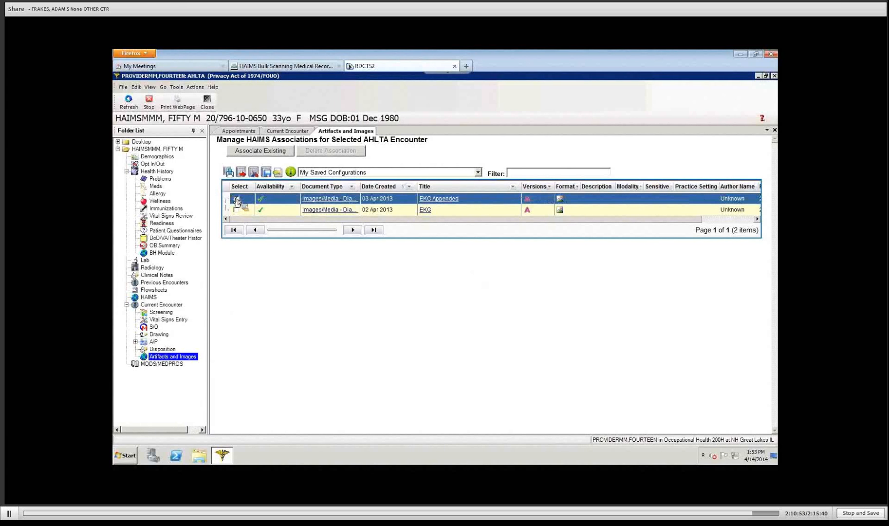
{"action": "left_click", "coordinate": [237, 199]}
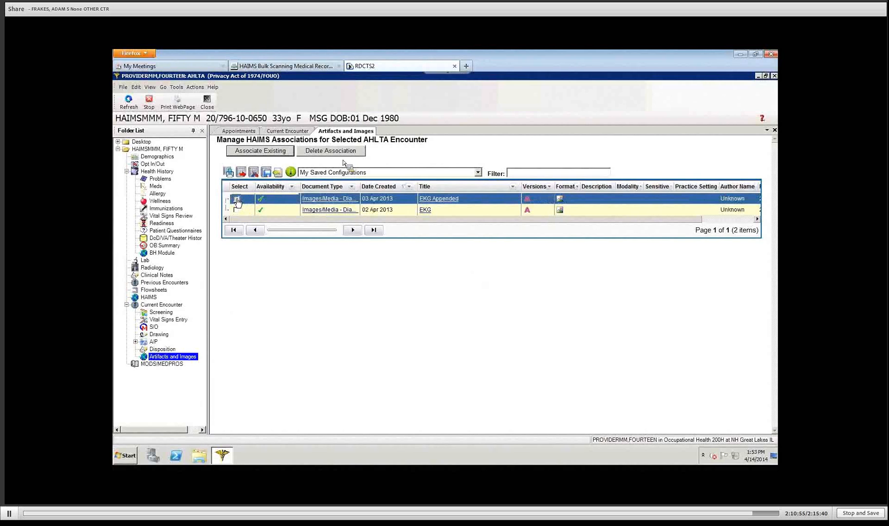
{"action": "left_click", "coordinate": [360, 153]}
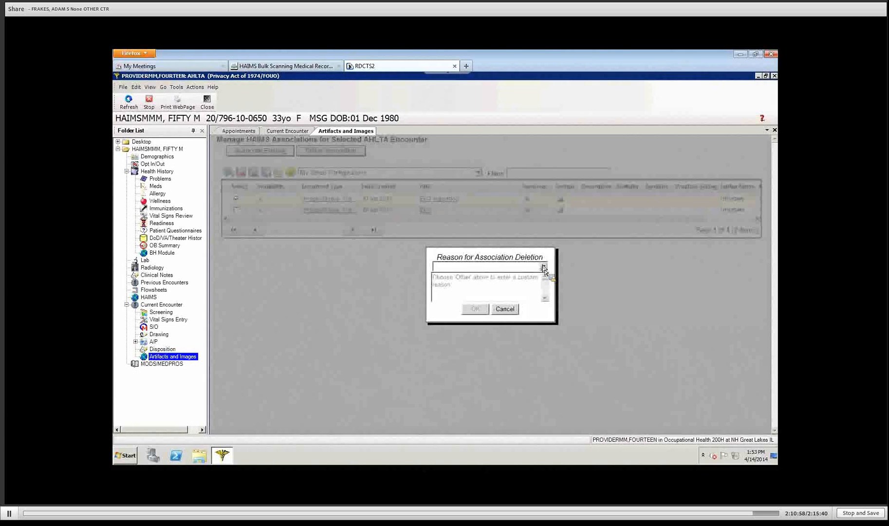
{"action": "left_click", "coordinate": [543, 266]}
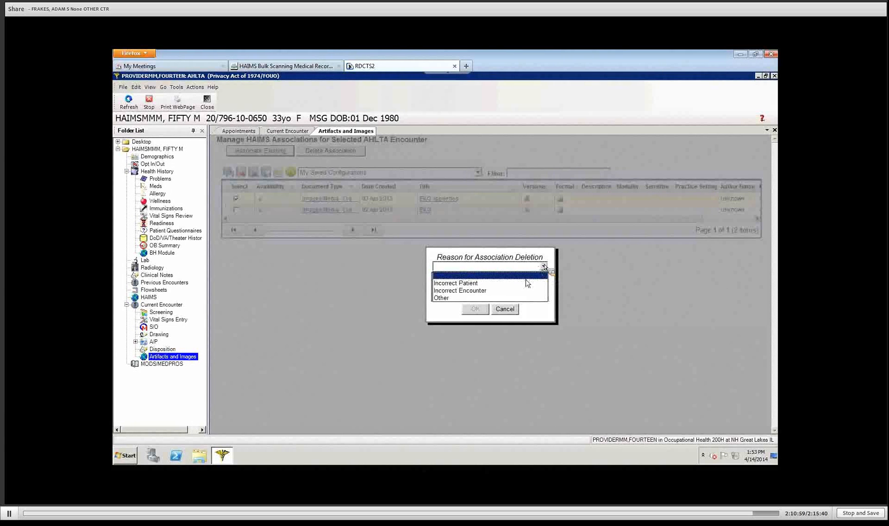
{"action": "left_click", "coordinate": [510, 291]}
{"action": "left_click", "coordinate": [475, 308]}
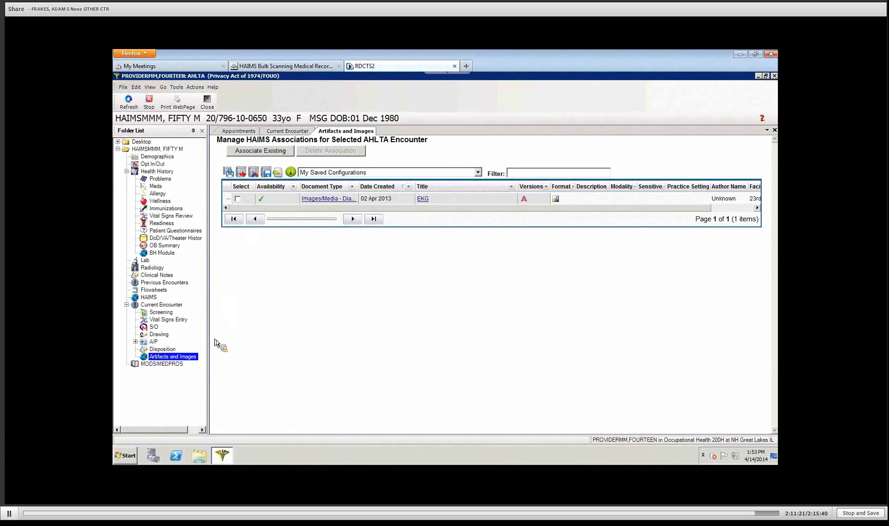
{"action": "left_click", "coordinate": [210, 104]}
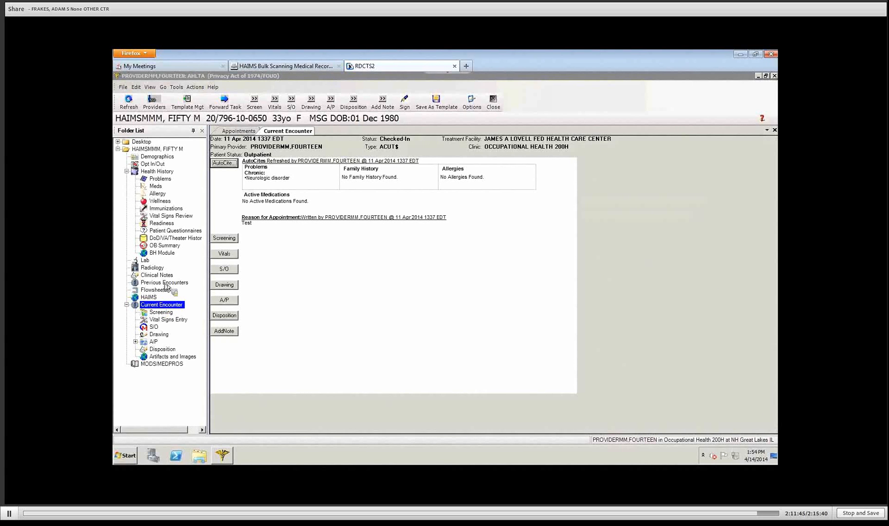
Step: Display the signed 20 Mar 2013 neurologic disorders encounter document from Previous Encounters
{"action": "left_click", "coordinate": [166, 284]}
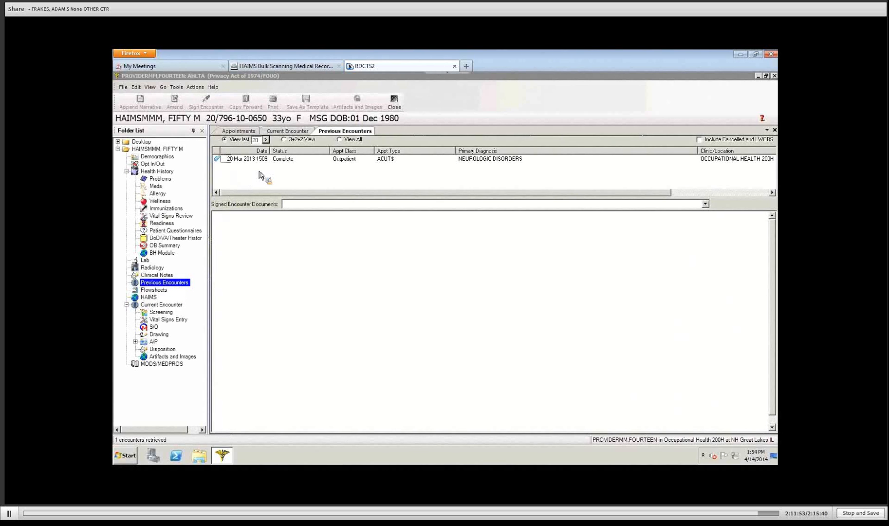
{"action": "left_click", "coordinate": [218, 161]}
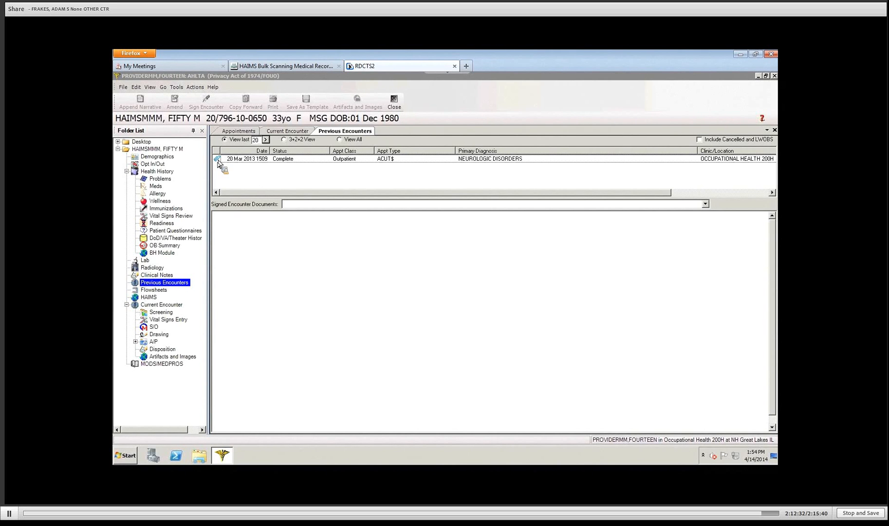
{"action": "left_click", "coordinate": [287, 160]}
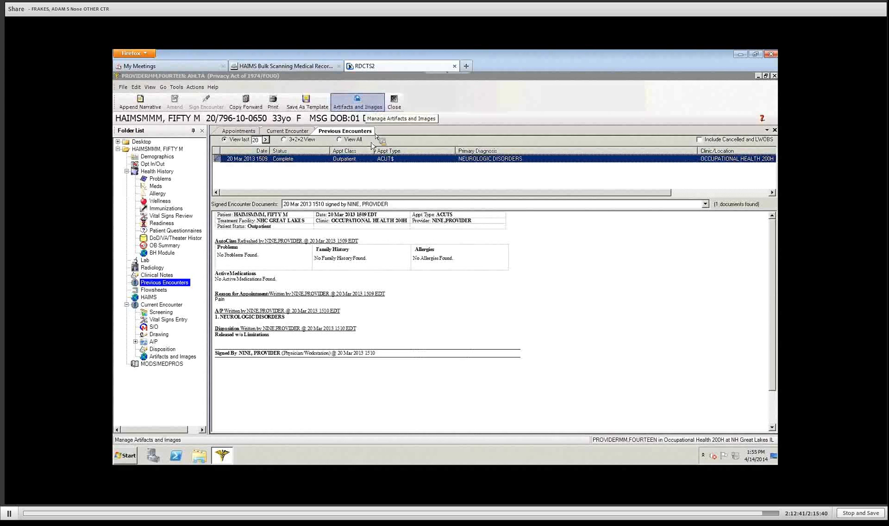
Step: Show the 20 Mar 2013 encounter's four associated artifacts, dismissing the error that appears
{"action": "right_click", "coordinate": [361, 160]}
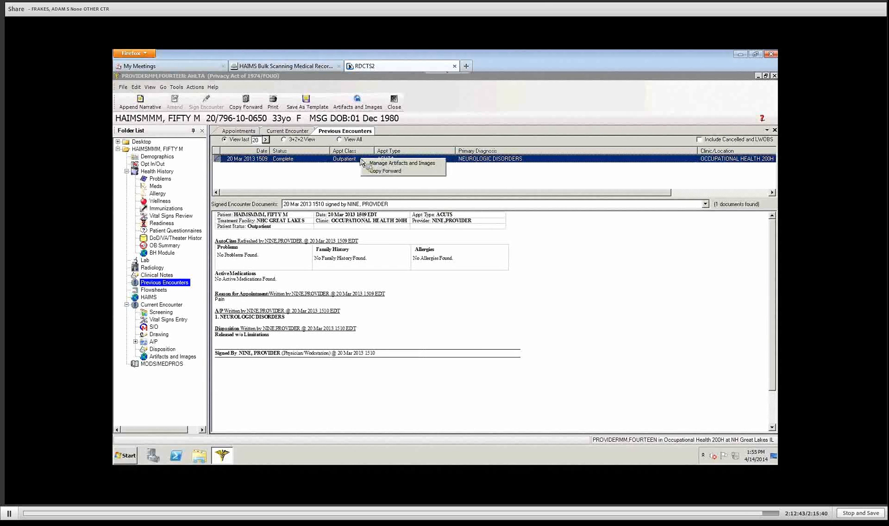
{"action": "left_click", "coordinate": [366, 163]}
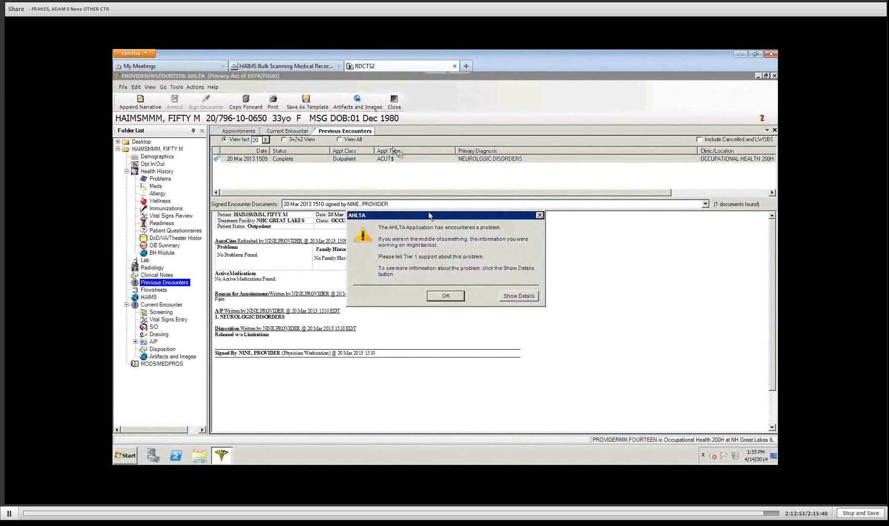
{"action": "left_click", "coordinate": [446, 296]}
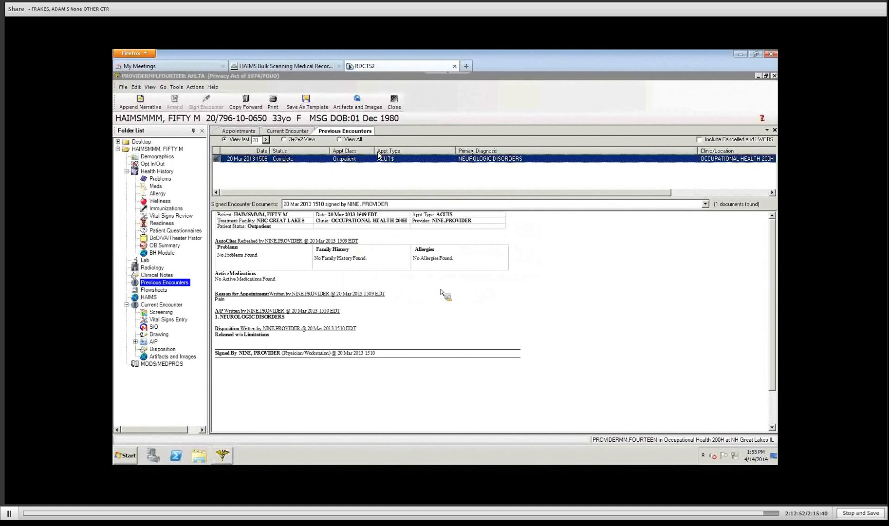
{"action": "left_click", "coordinate": [358, 102]}
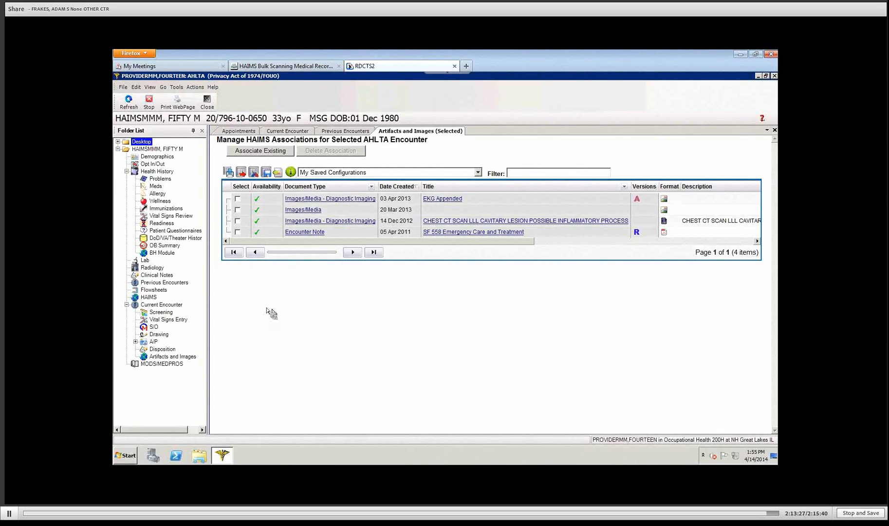
{"action": "left_click", "coordinate": [277, 173]}
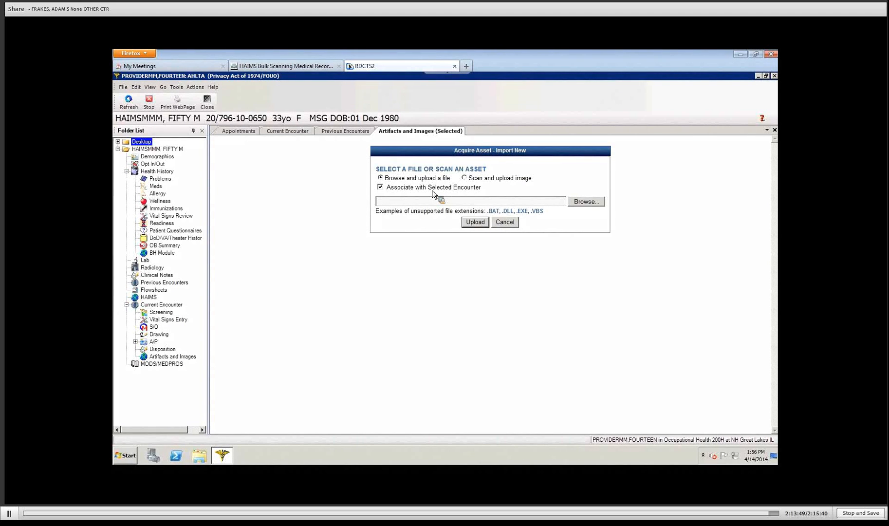
{"action": "left_click", "coordinate": [587, 202]}
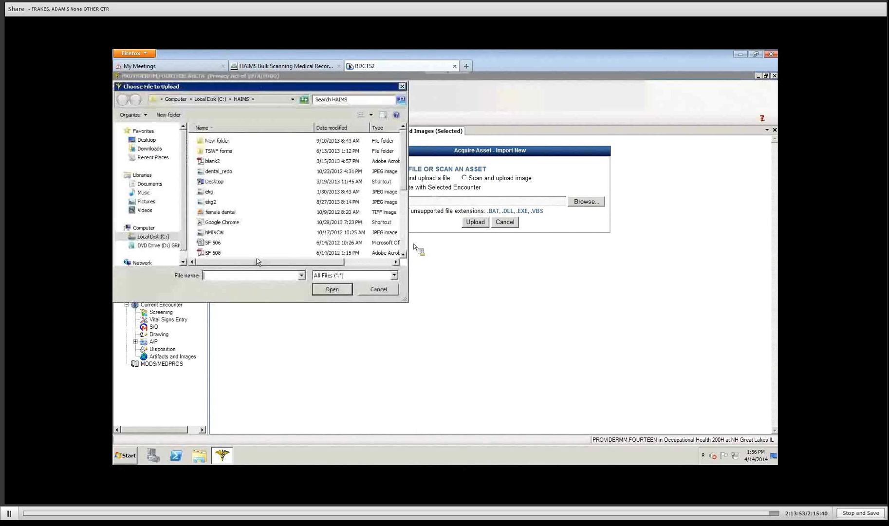
{"action": "left_click", "coordinate": [217, 242]}
{"action": "left_click", "coordinate": [332, 290]}
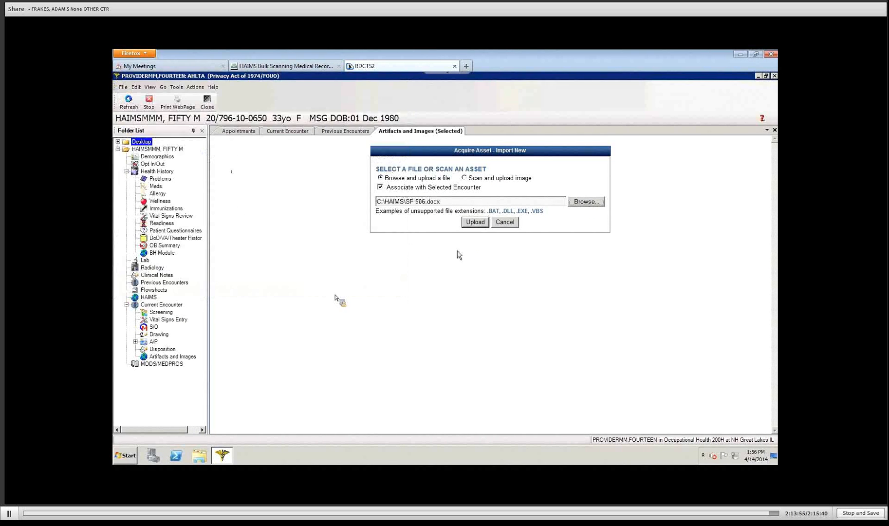
{"action": "left_click", "coordinate": [473, 222]}
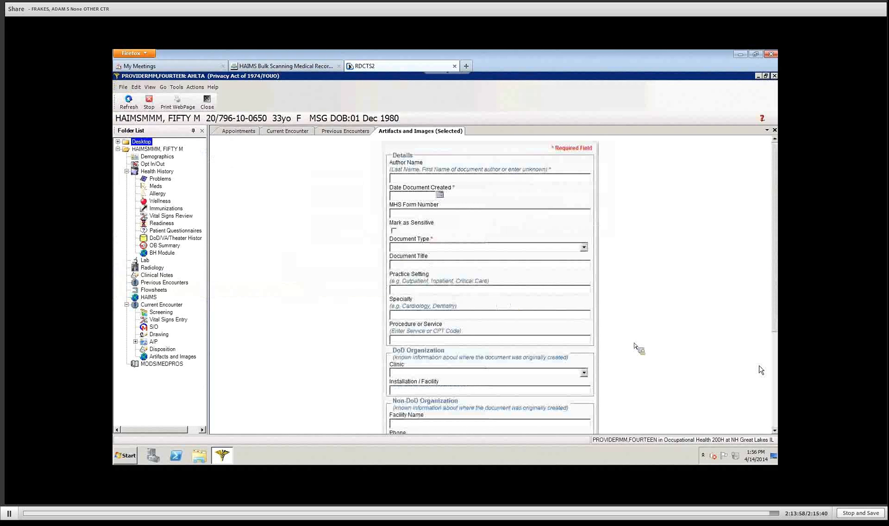
{"action": "scroll", "coordinate": [778, 419], "scroll_direction": "down", "scroll_amount": 3}
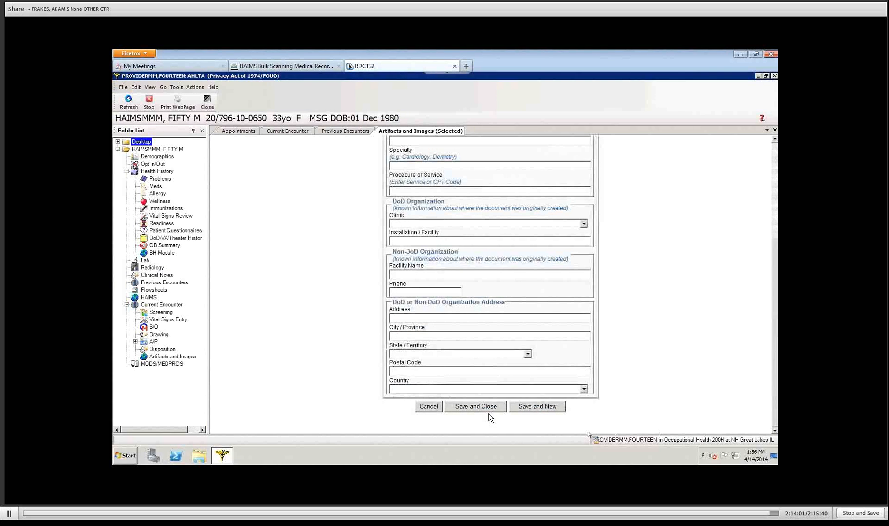
{"action": "left_click", "coordinate": [428, 407]}
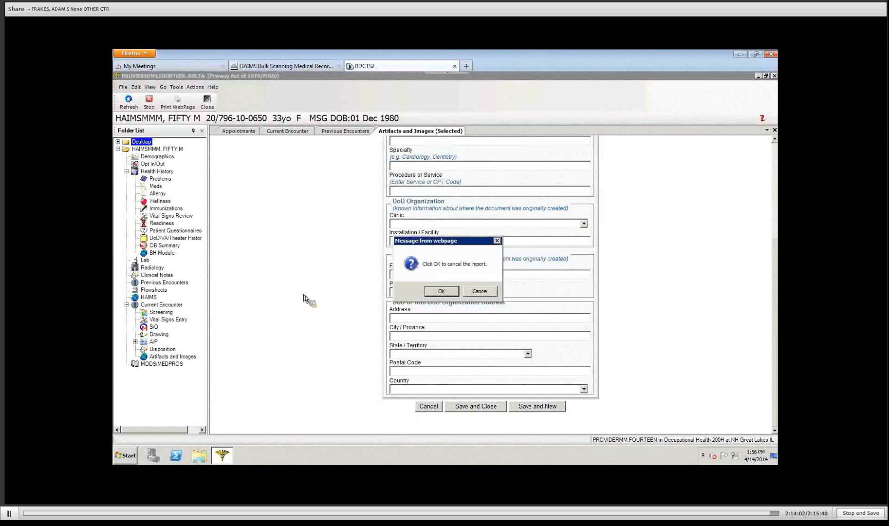
{"action": "key", "text": "Return"}
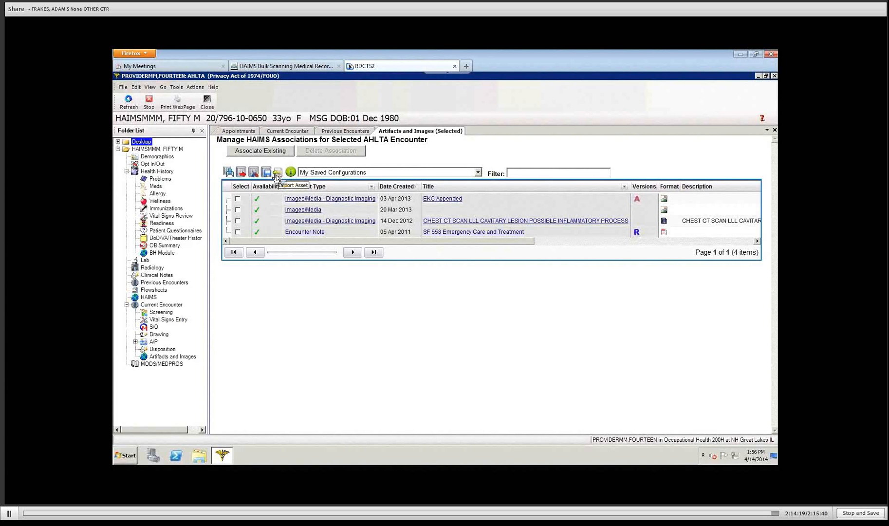
Step: Close the open modules, then view the Neurologic disorder problem's artifacts from the Problem List
{"action": "left_click", "coordinate": [208, 104]}
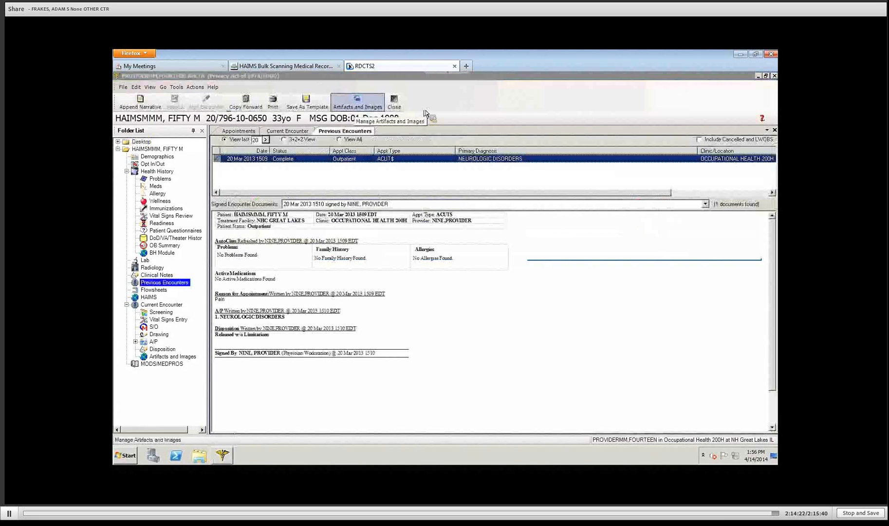
{"action": "left_click", "coordinate": [395, 105]}
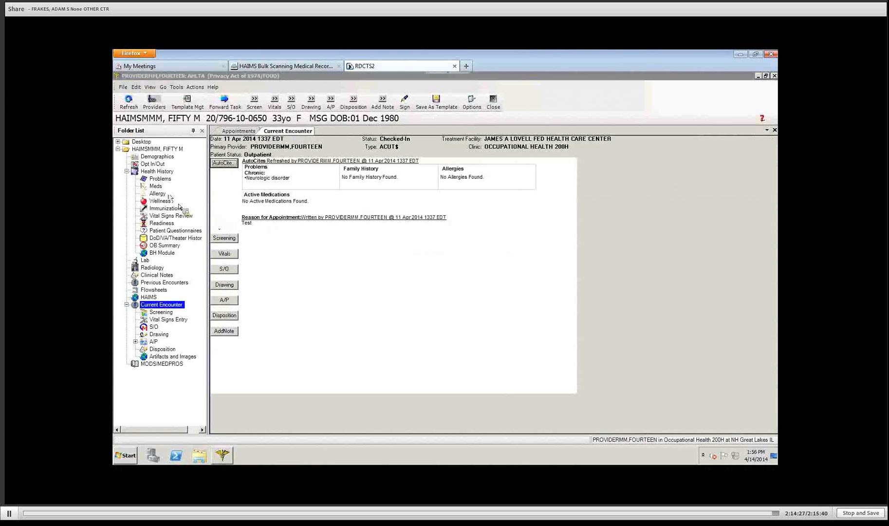
{"action": "left_click", "coordinate": [160, 179]}
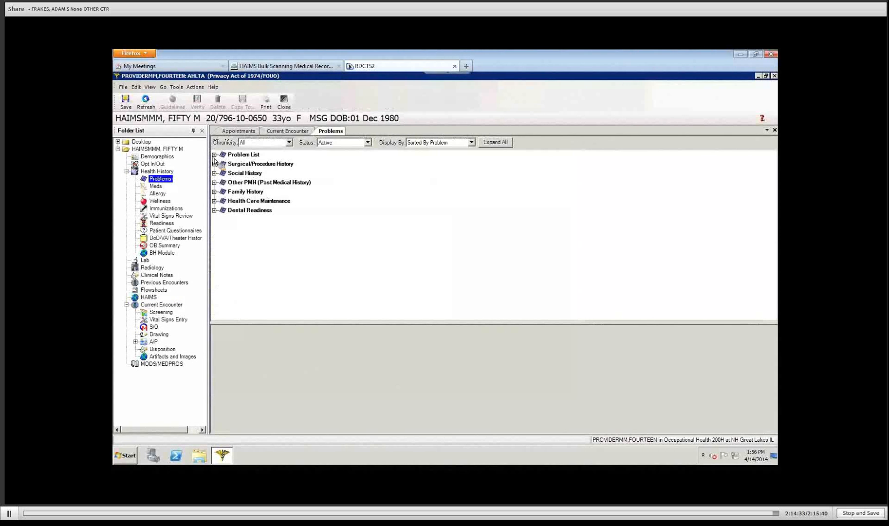
{"action": "left_click", "coordinate": [215, 154]}
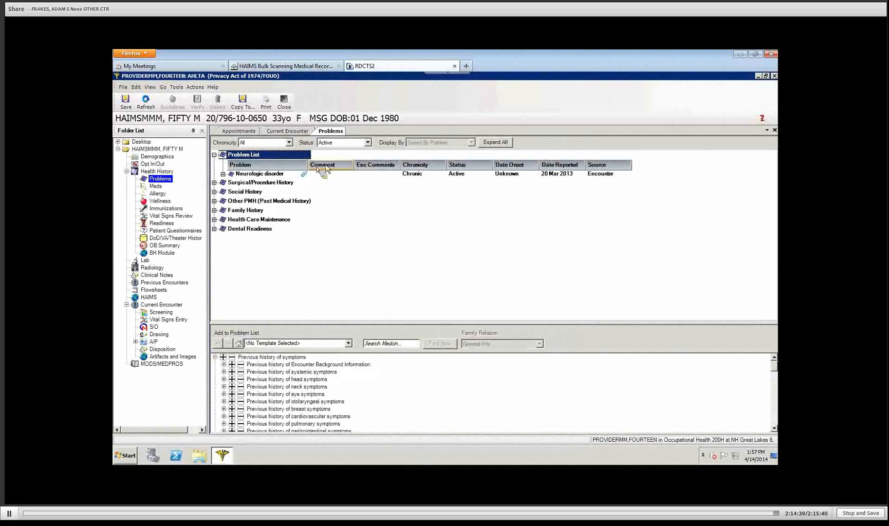
{"action": "left_click_drag", "start_coordinate": [308, 164], "coordinate": [343, 178]}
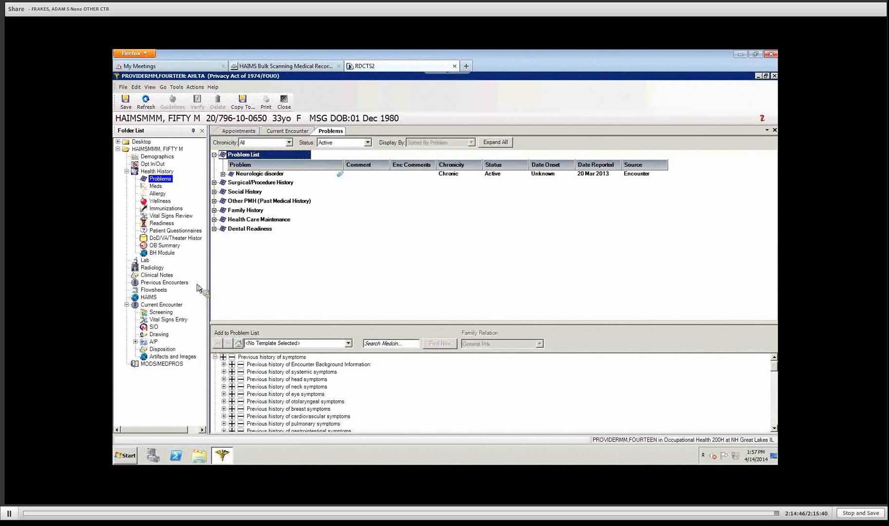
{"action": "left_click", "coordinate": [341, 176]}
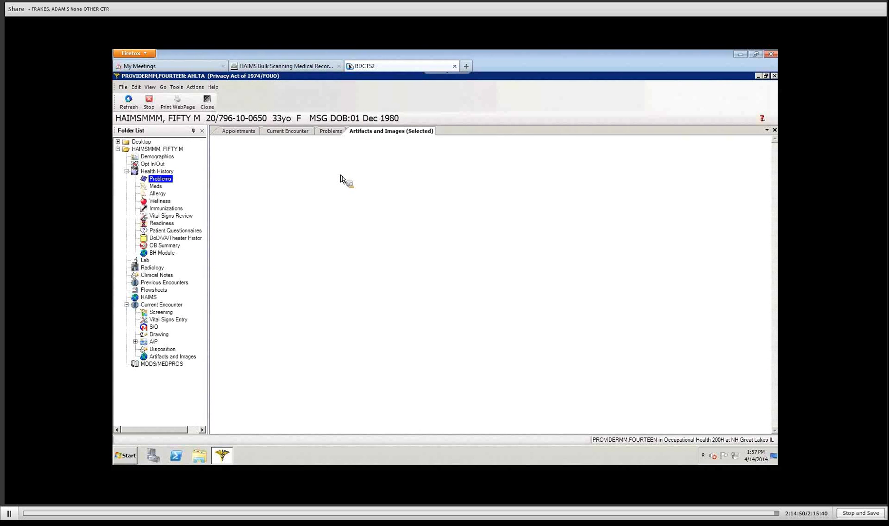